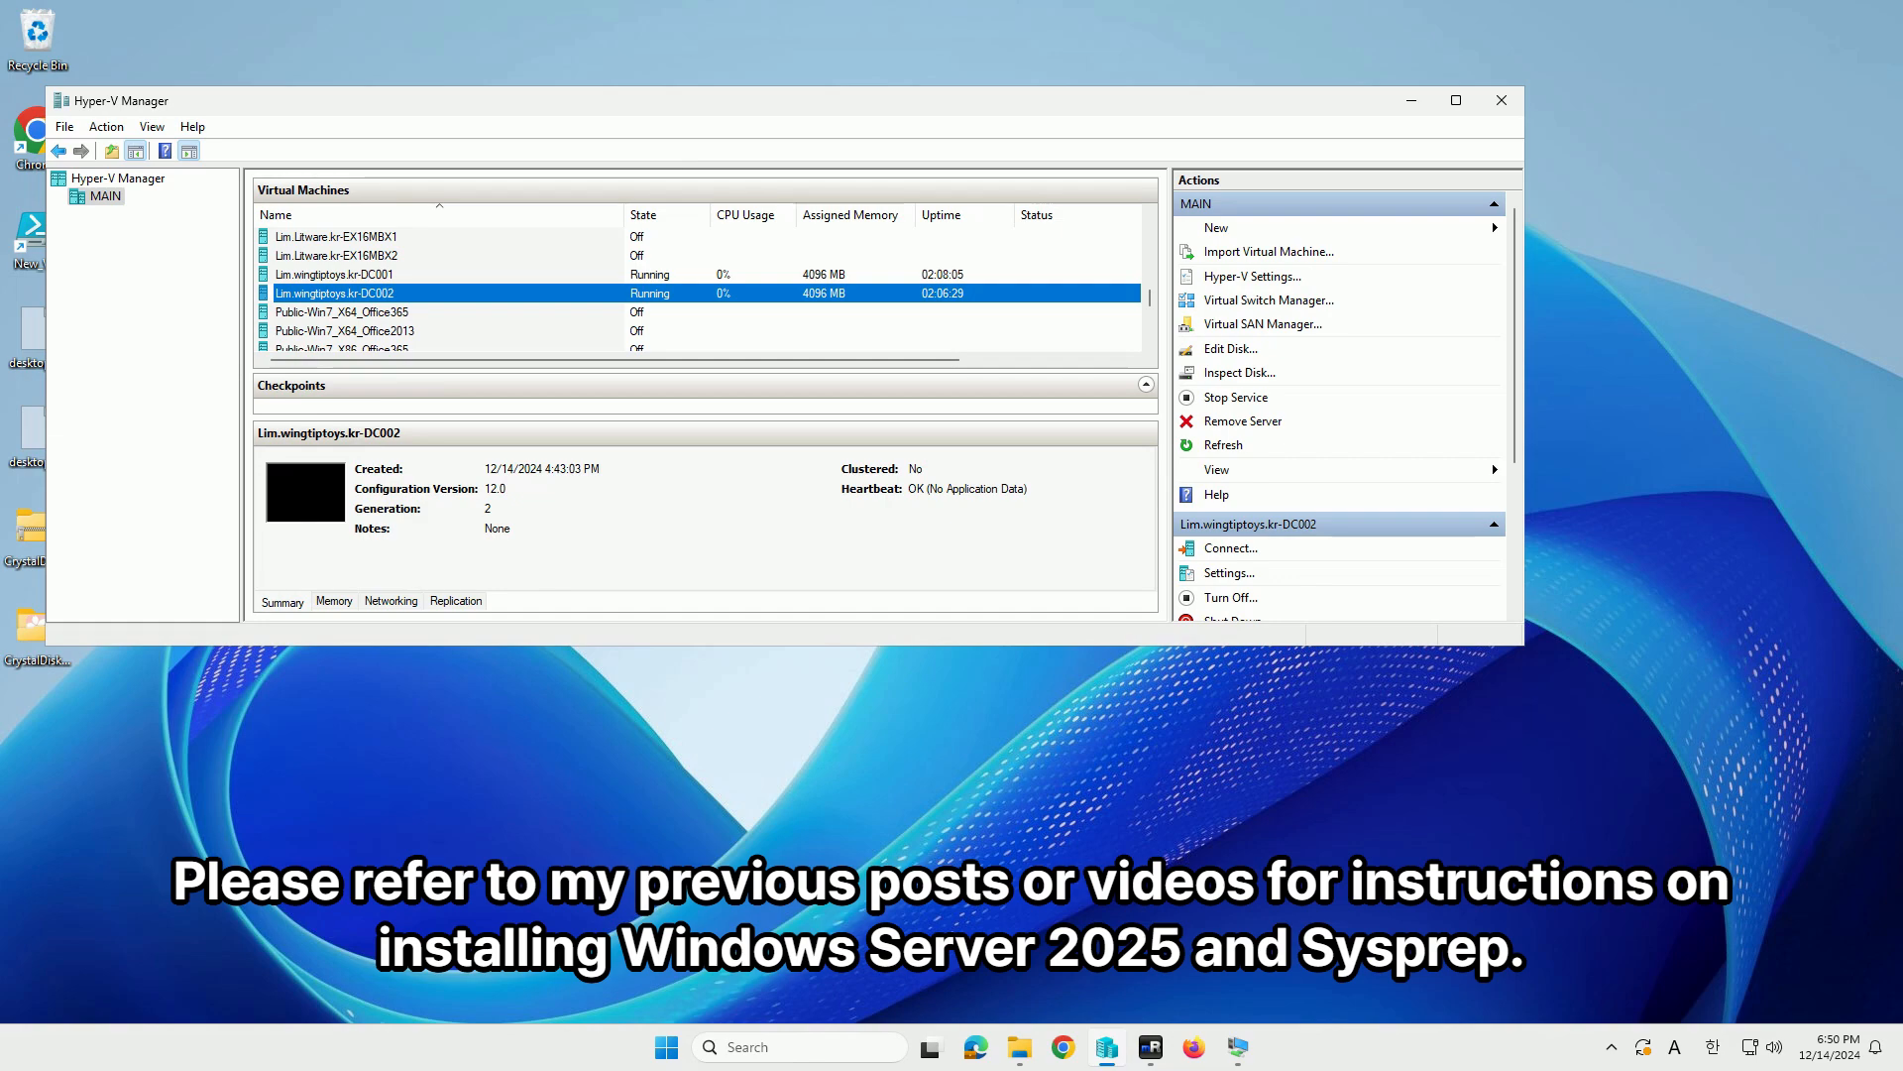
Show the Lim.wingtiptoys.kr-DC001 virtual machine's details in Hyper-V Manager.
{"action": "left_click", "coordinate": [534, 278]}
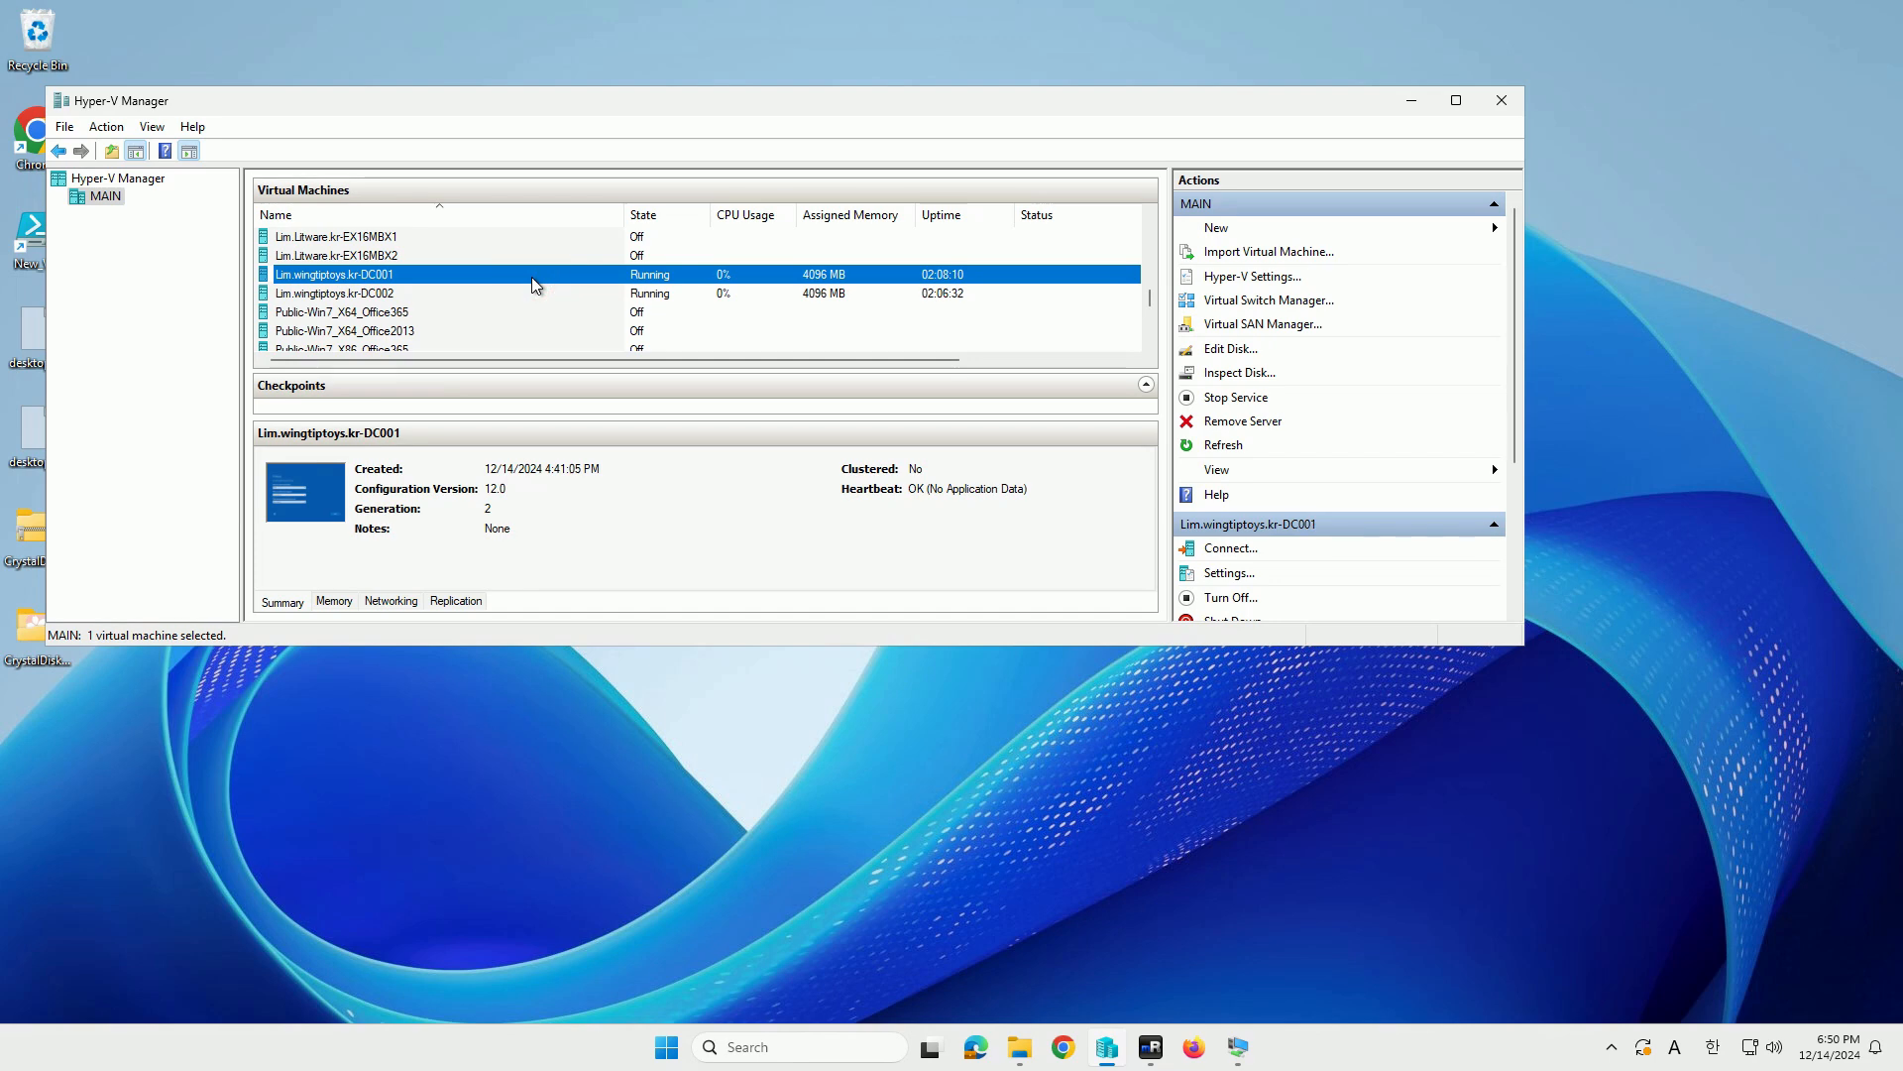
{"action": "right_click", "coordinate": [533, 281]}
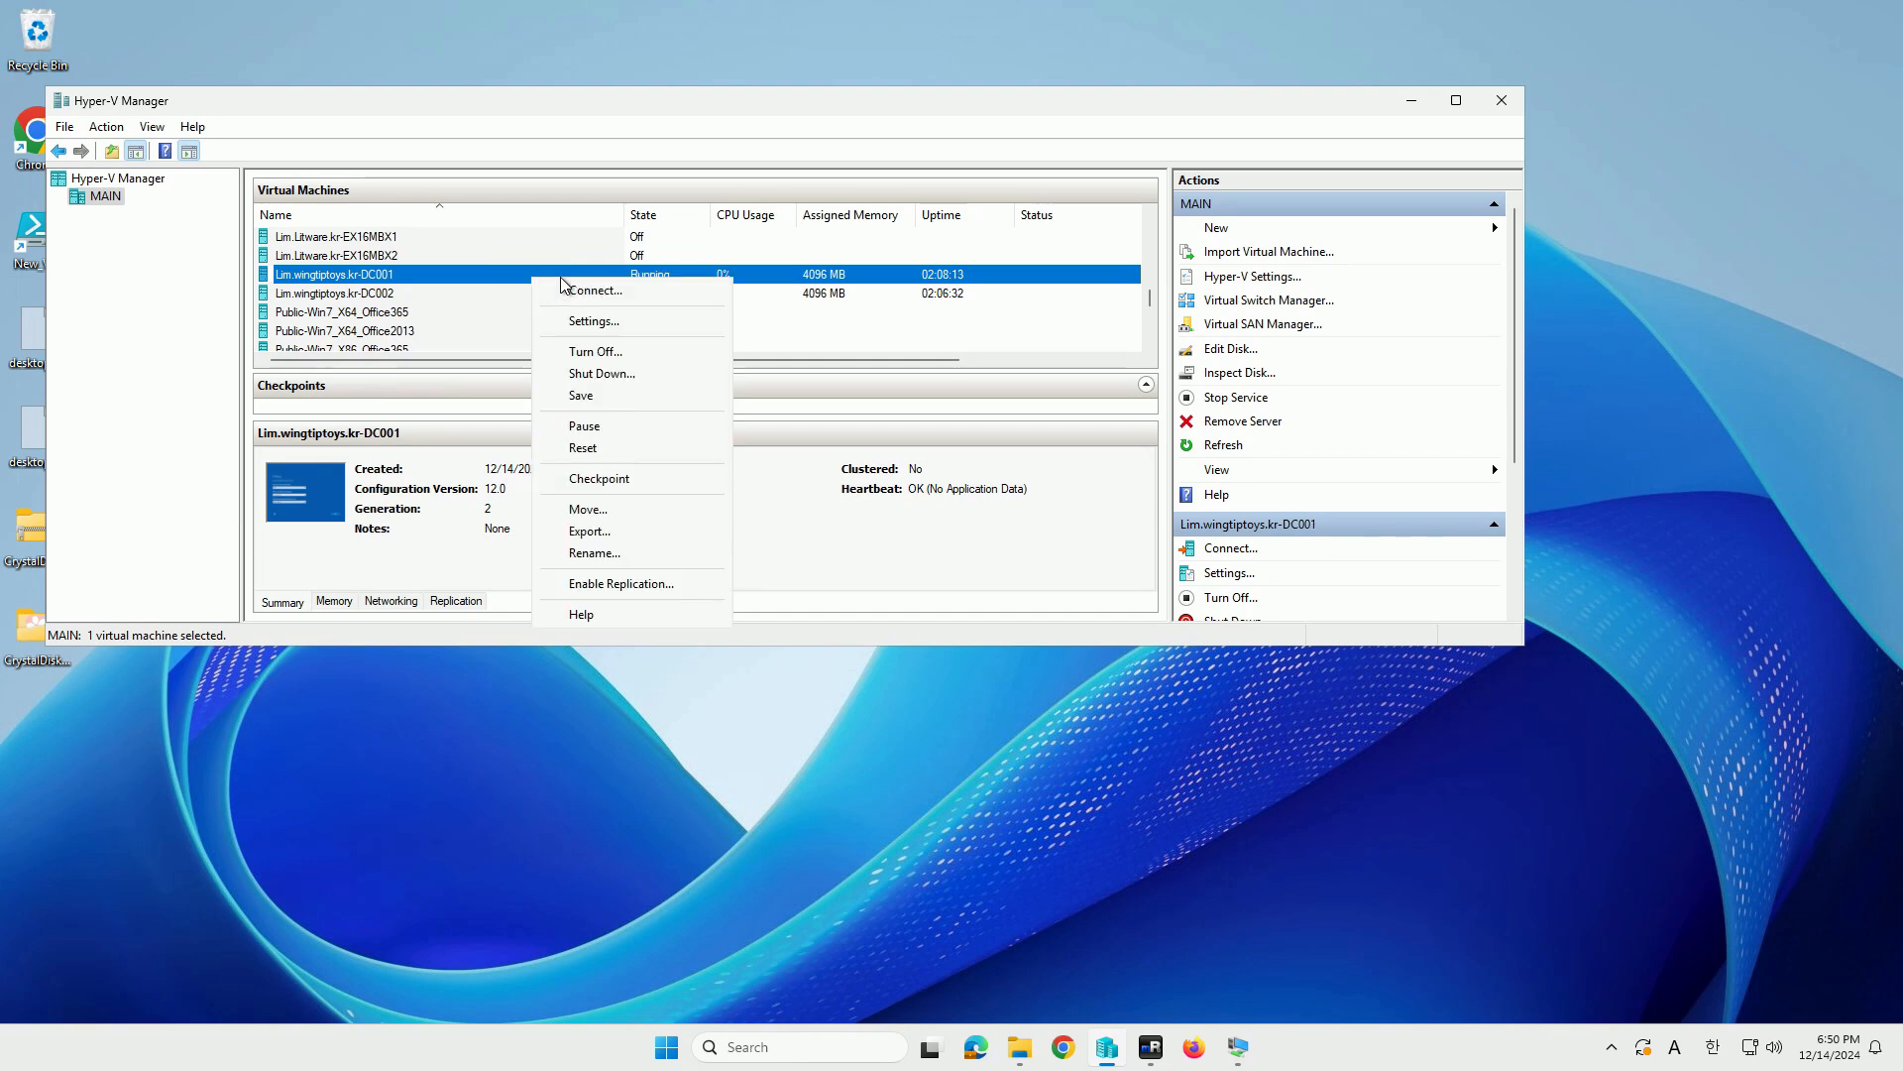
{"action": "left_click", "coordinate": [628, 328]}
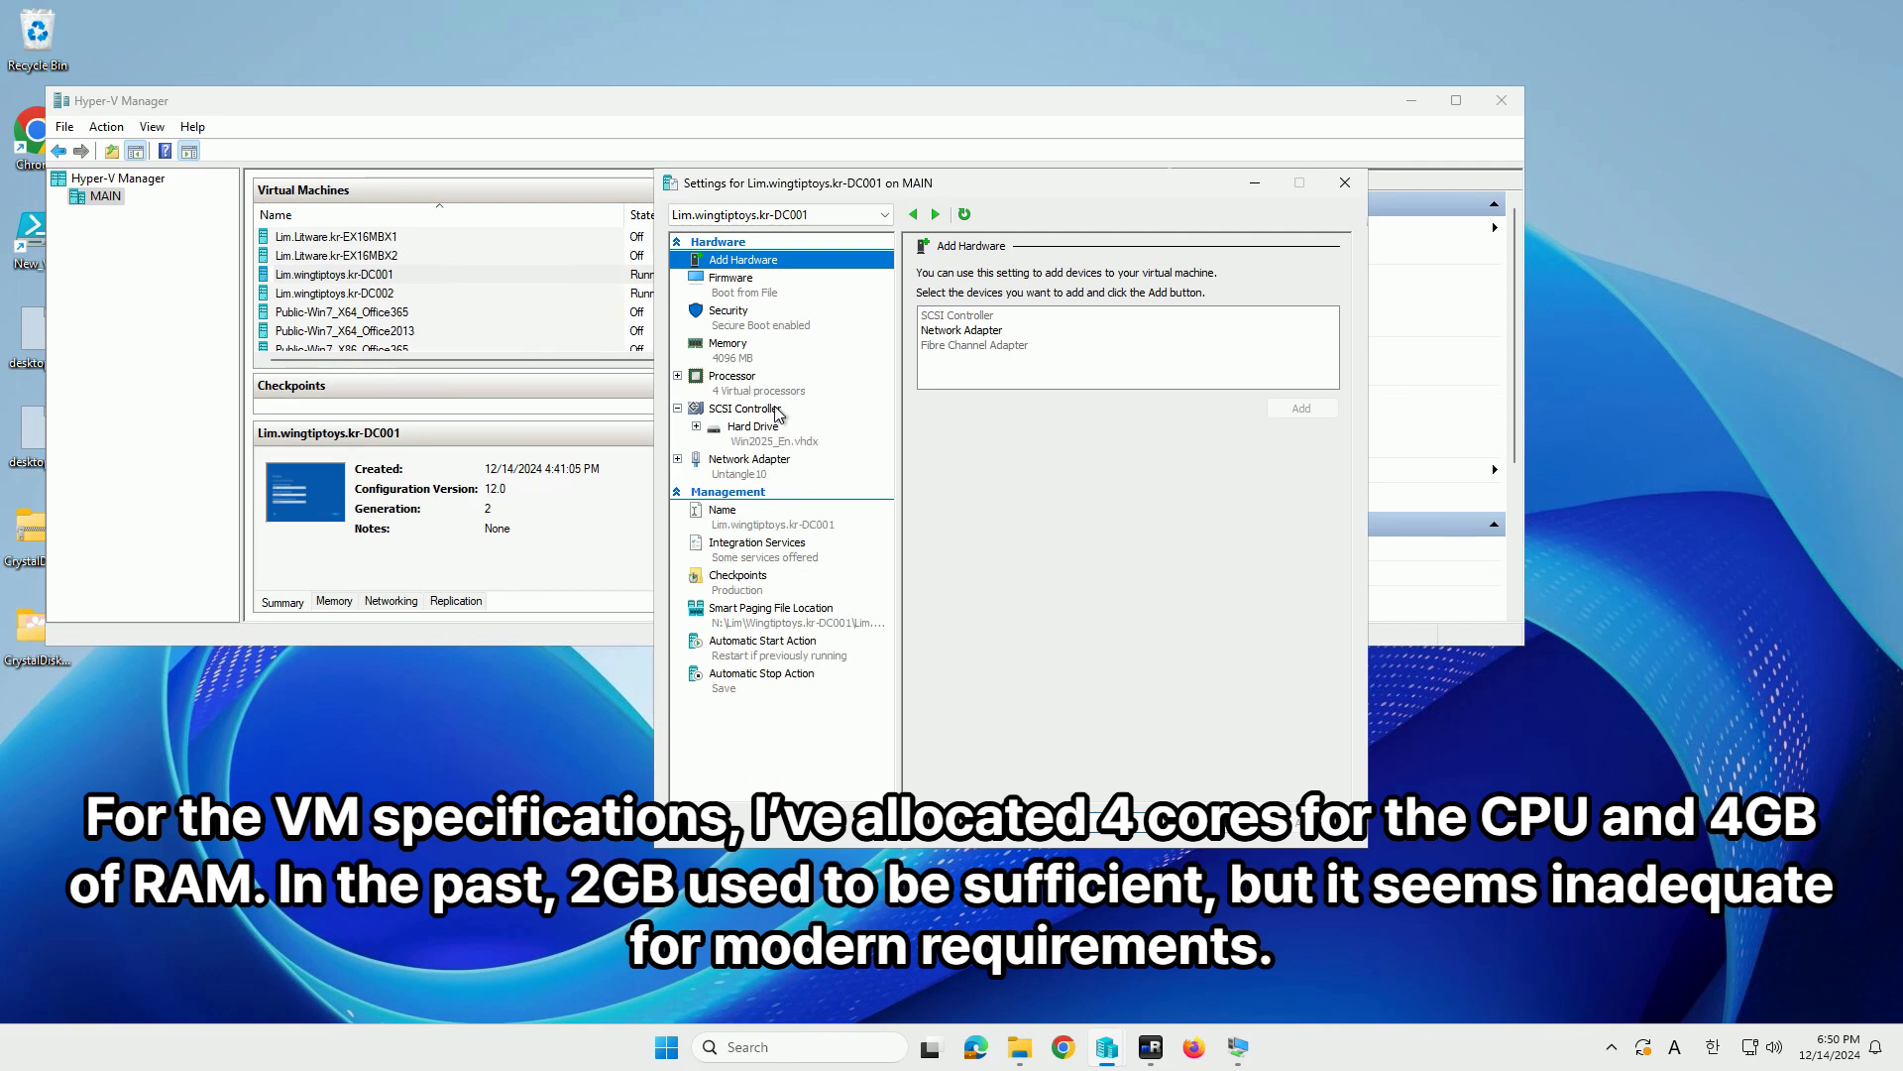
{"action": "left_click", "coordinate": [750, 375]}
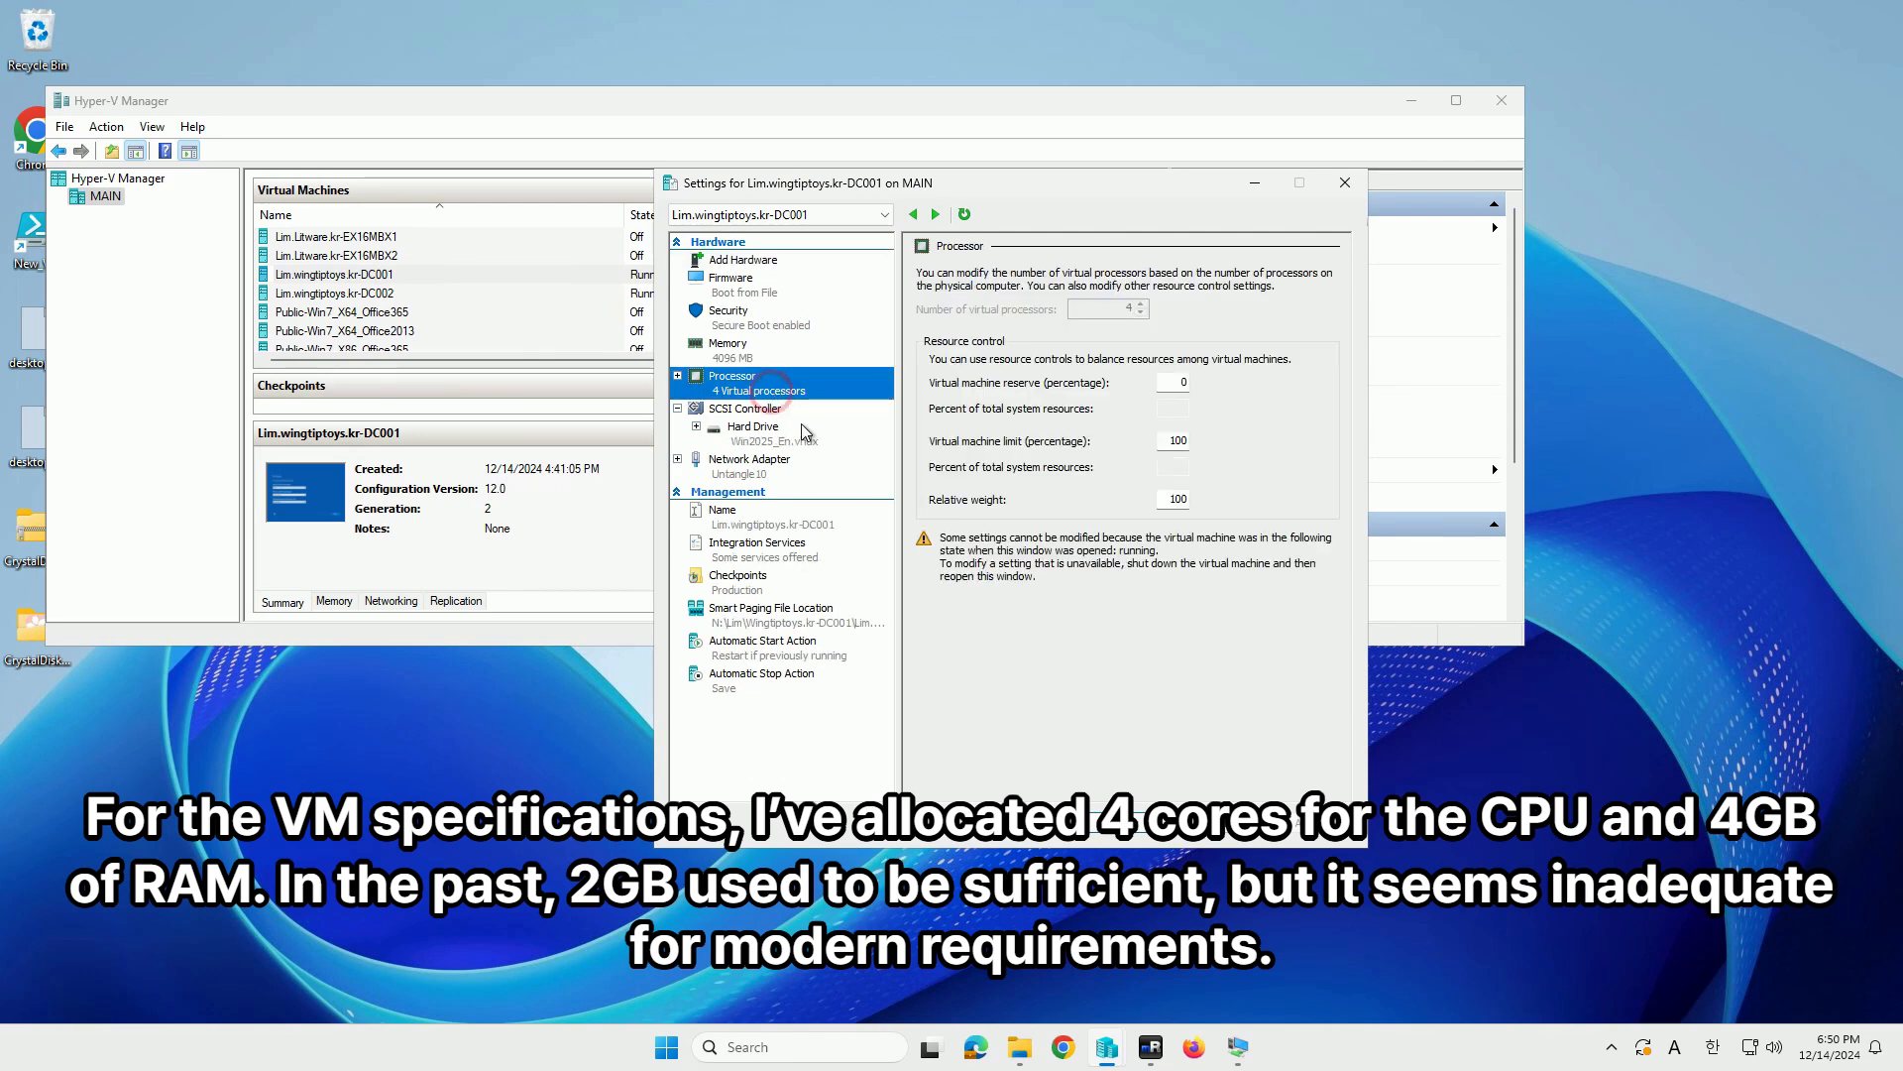
{"action": "left_click", "coordinate": [747, 362]}
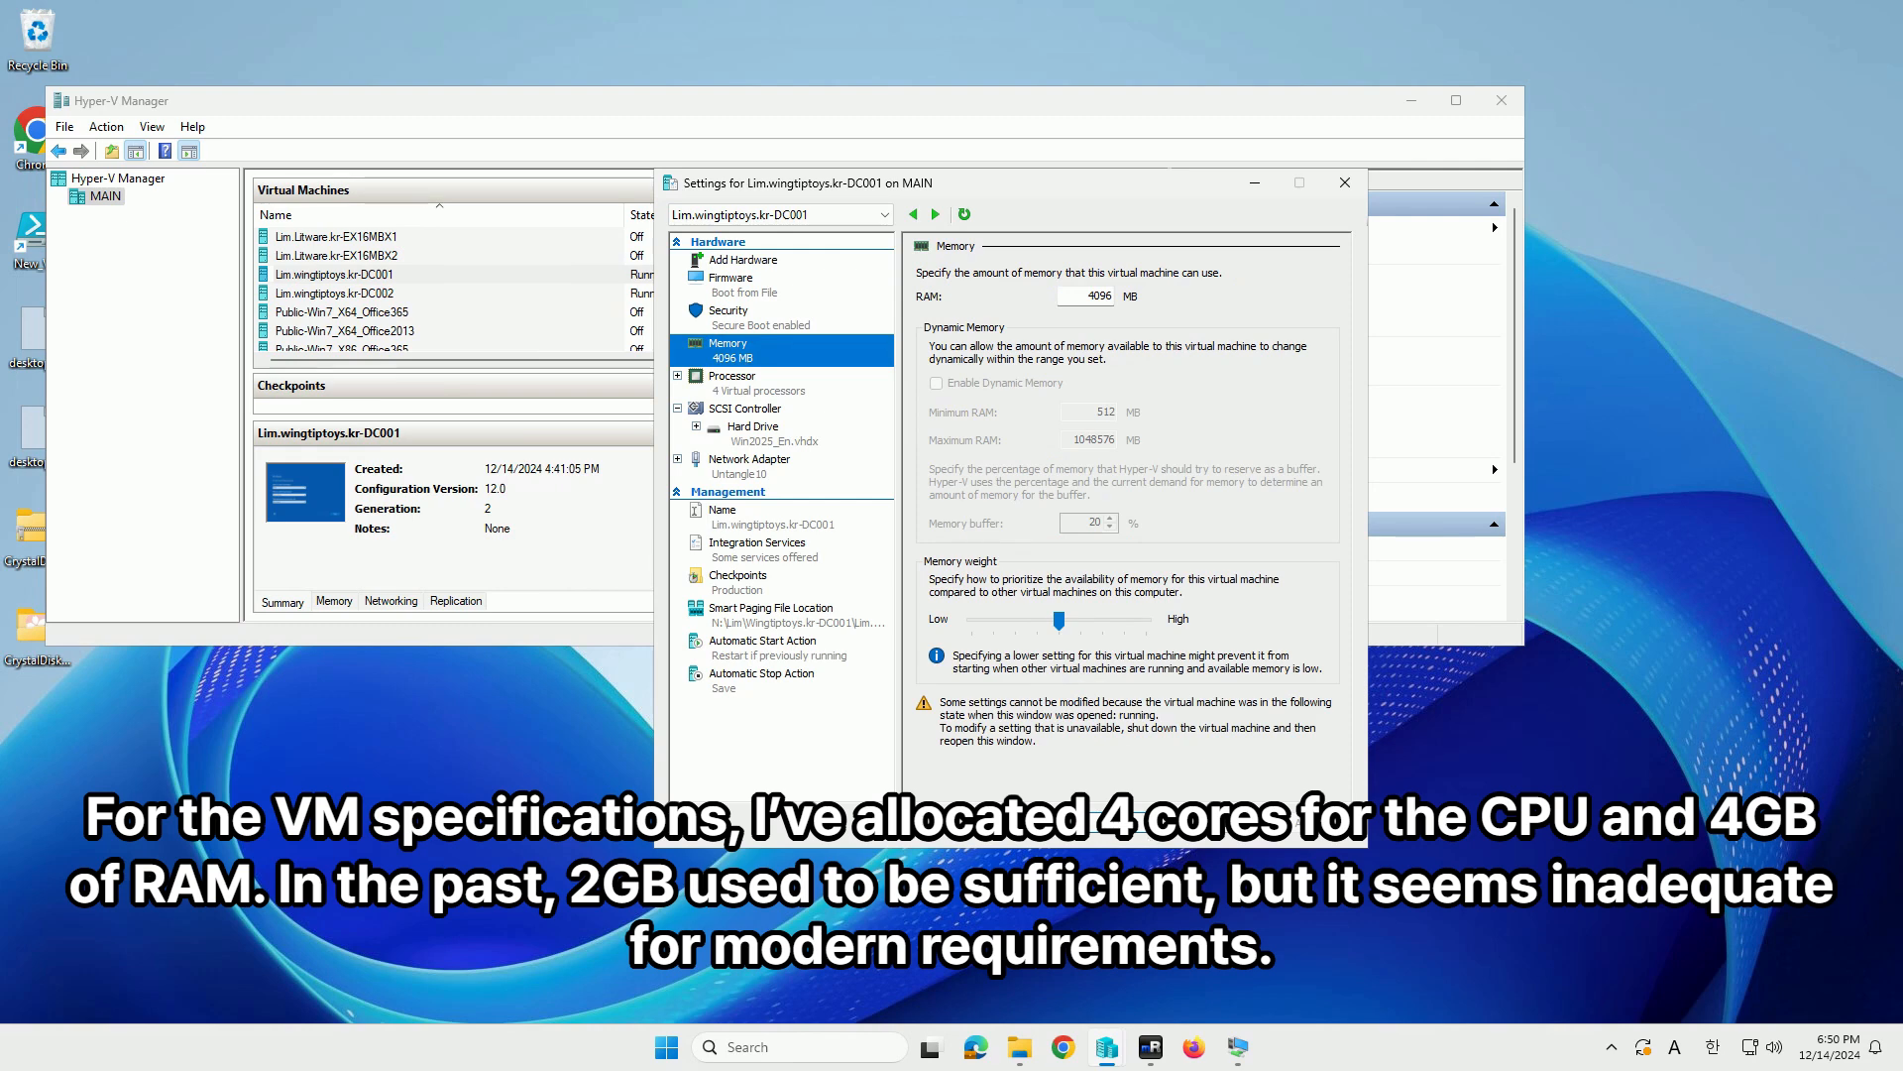
{"action": "left_click", "coordinate": [1135, 831]}
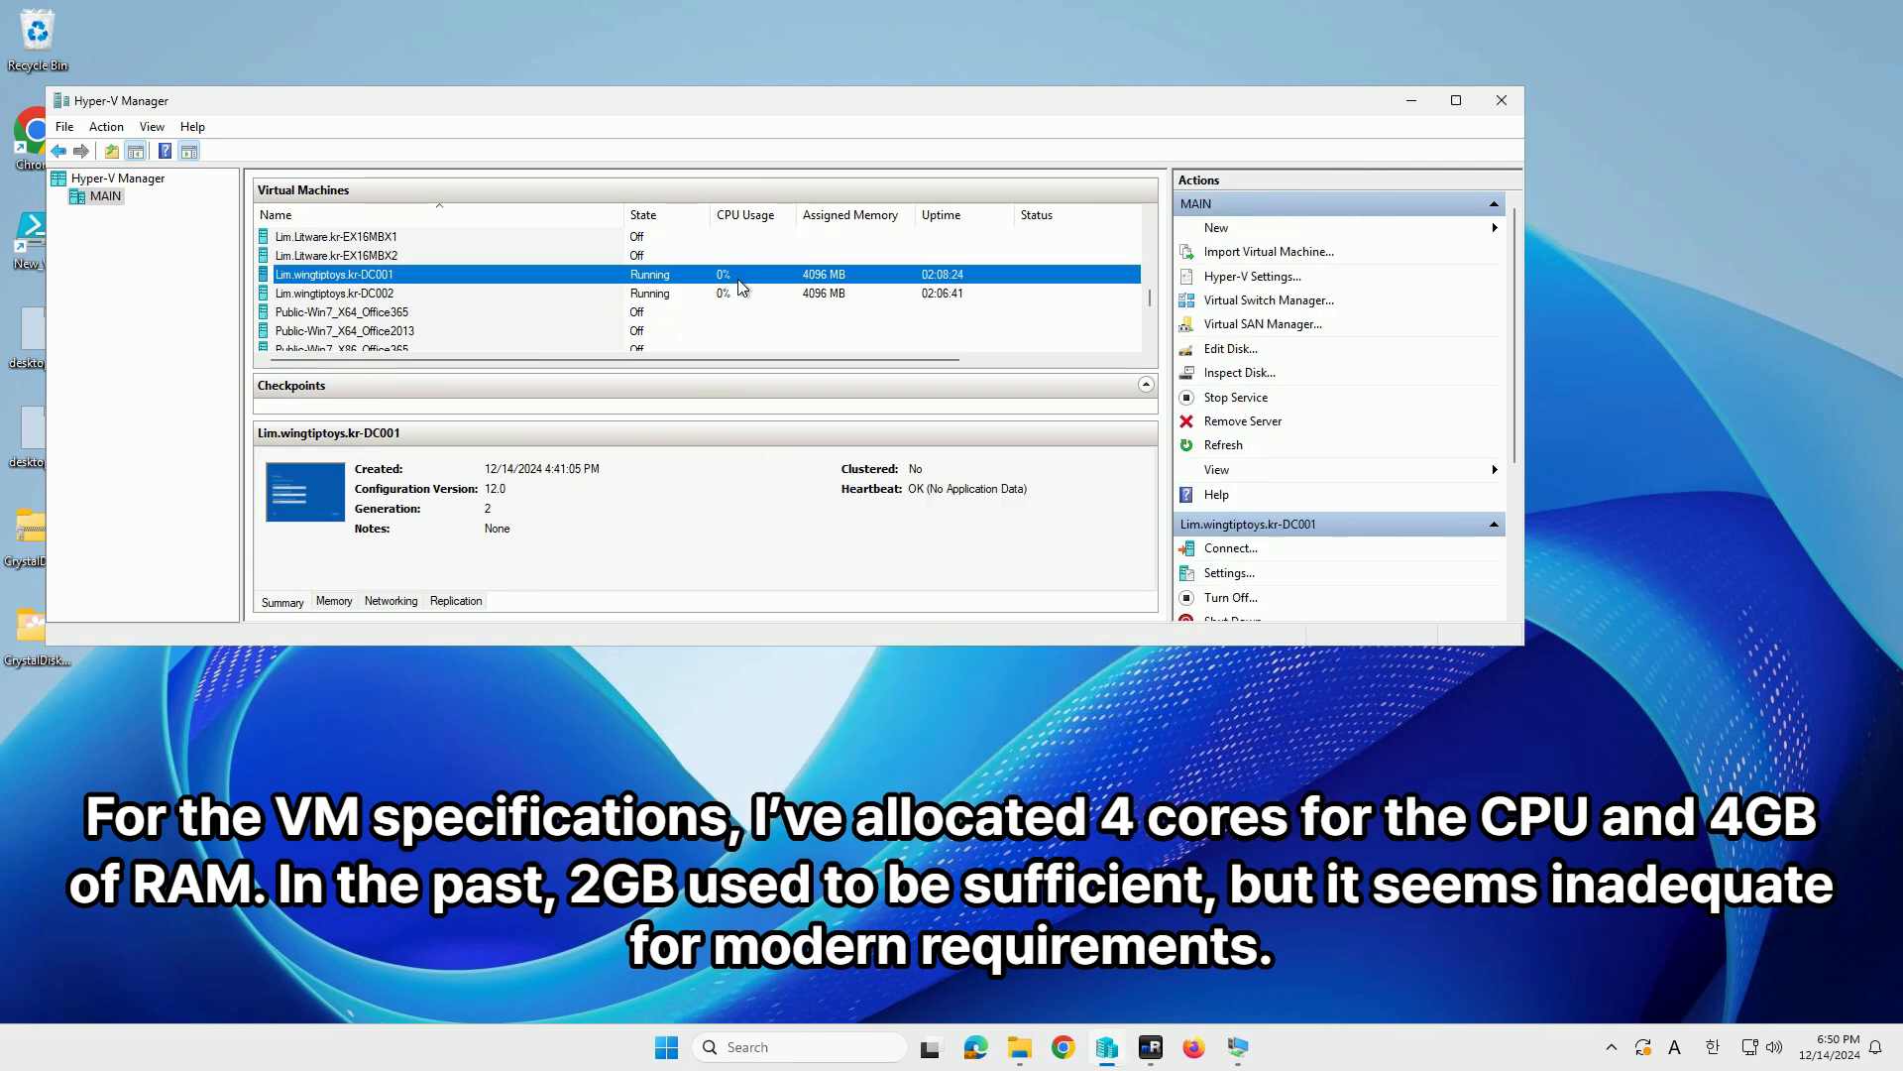
Connect to DC001's console and finish first-run setup with a confirmed Administrator password.
{"action": "double_click", "coordinate": [822, 278]}
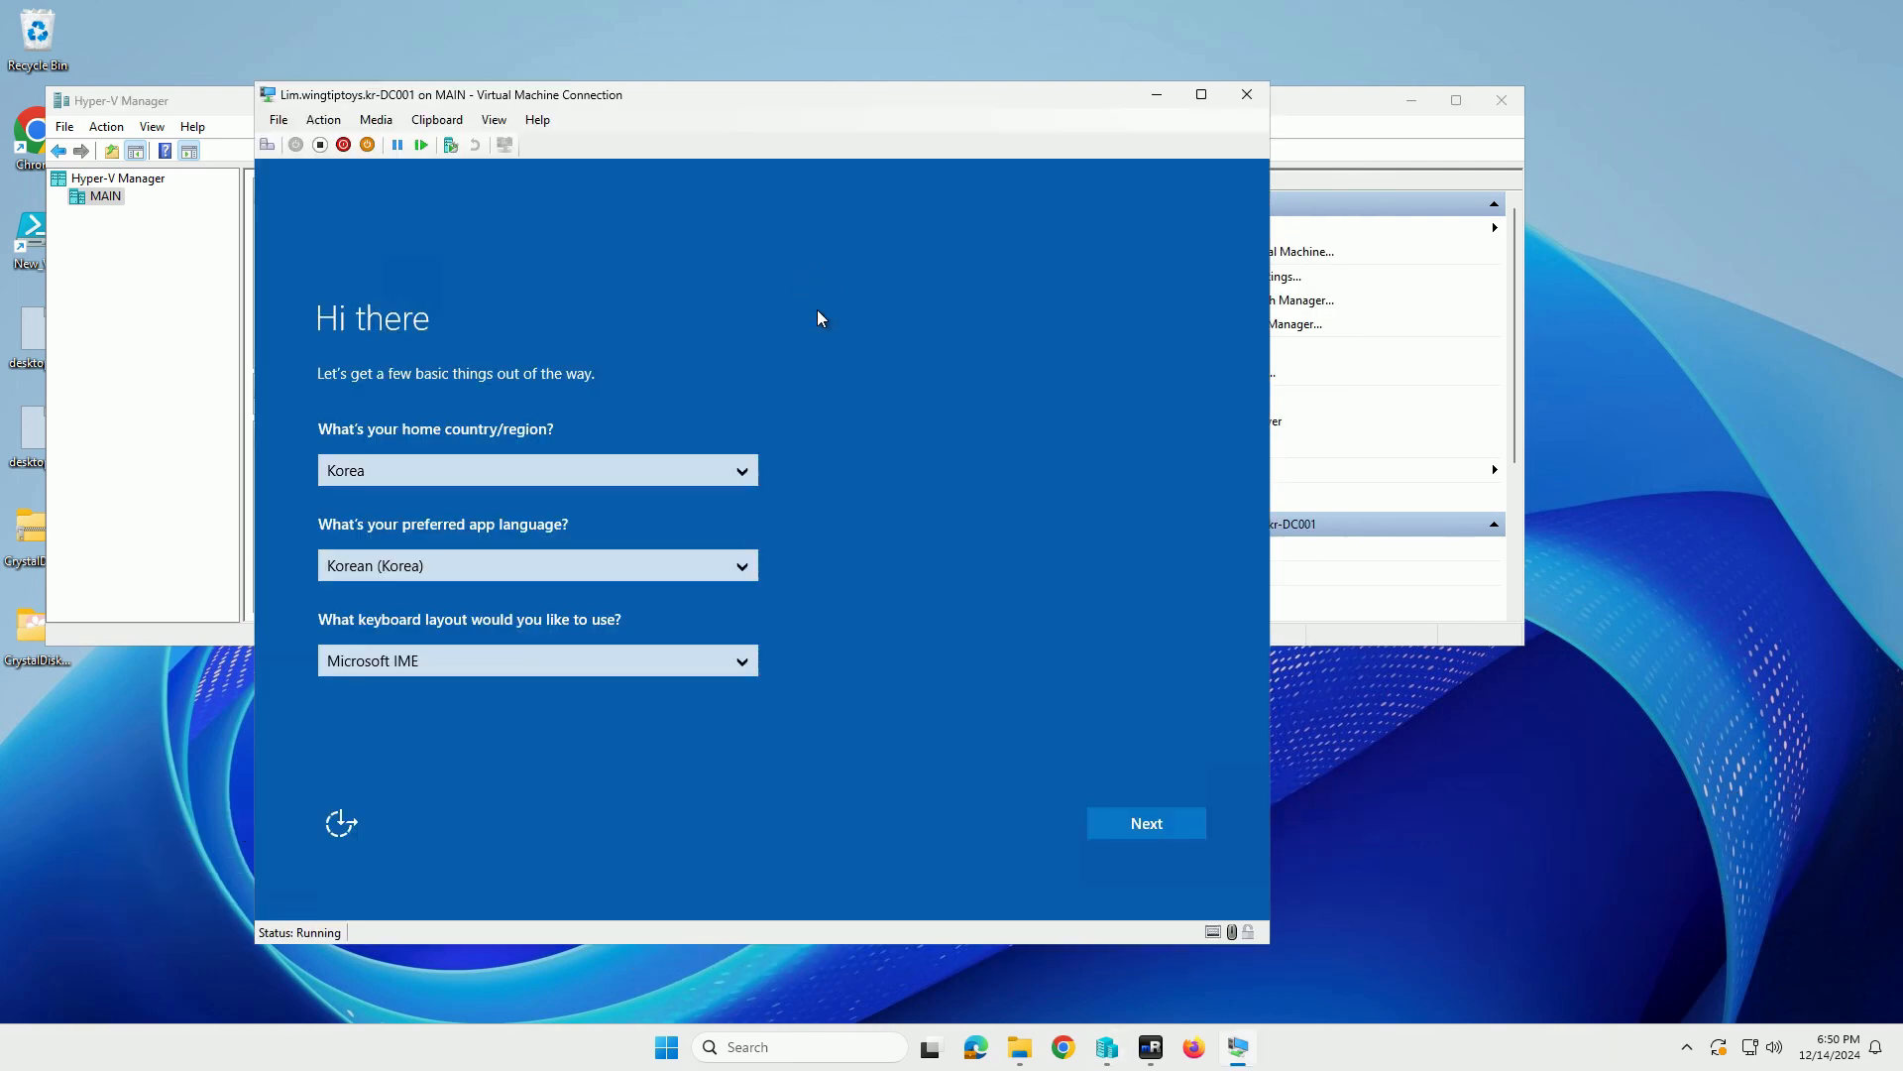
{"action": "left_click", "coordinate": [1139, 825]}
{"action": "type", "text": "••••••••••"}
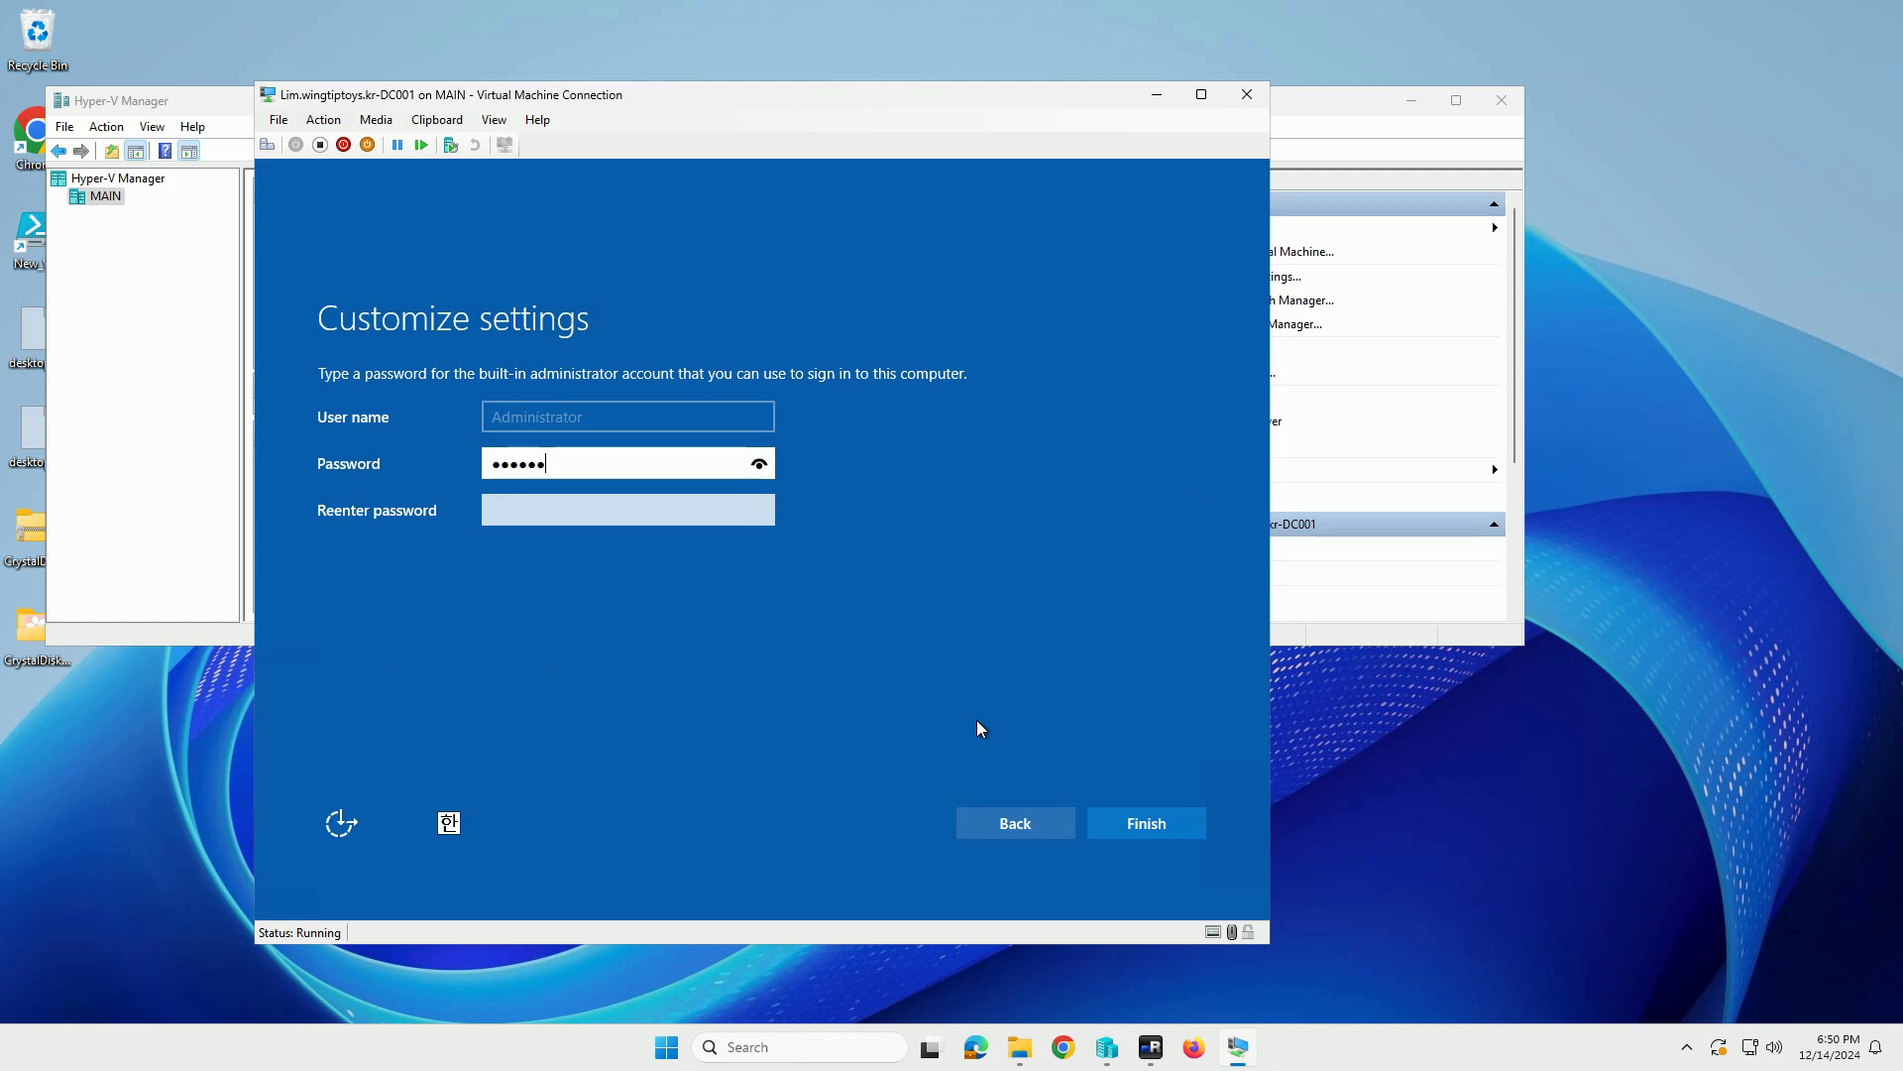
{"action": "key", "text": "Tab"}
{"action": "type", "text": "••••••••••"}
{"action": "key", "text": "Return"}
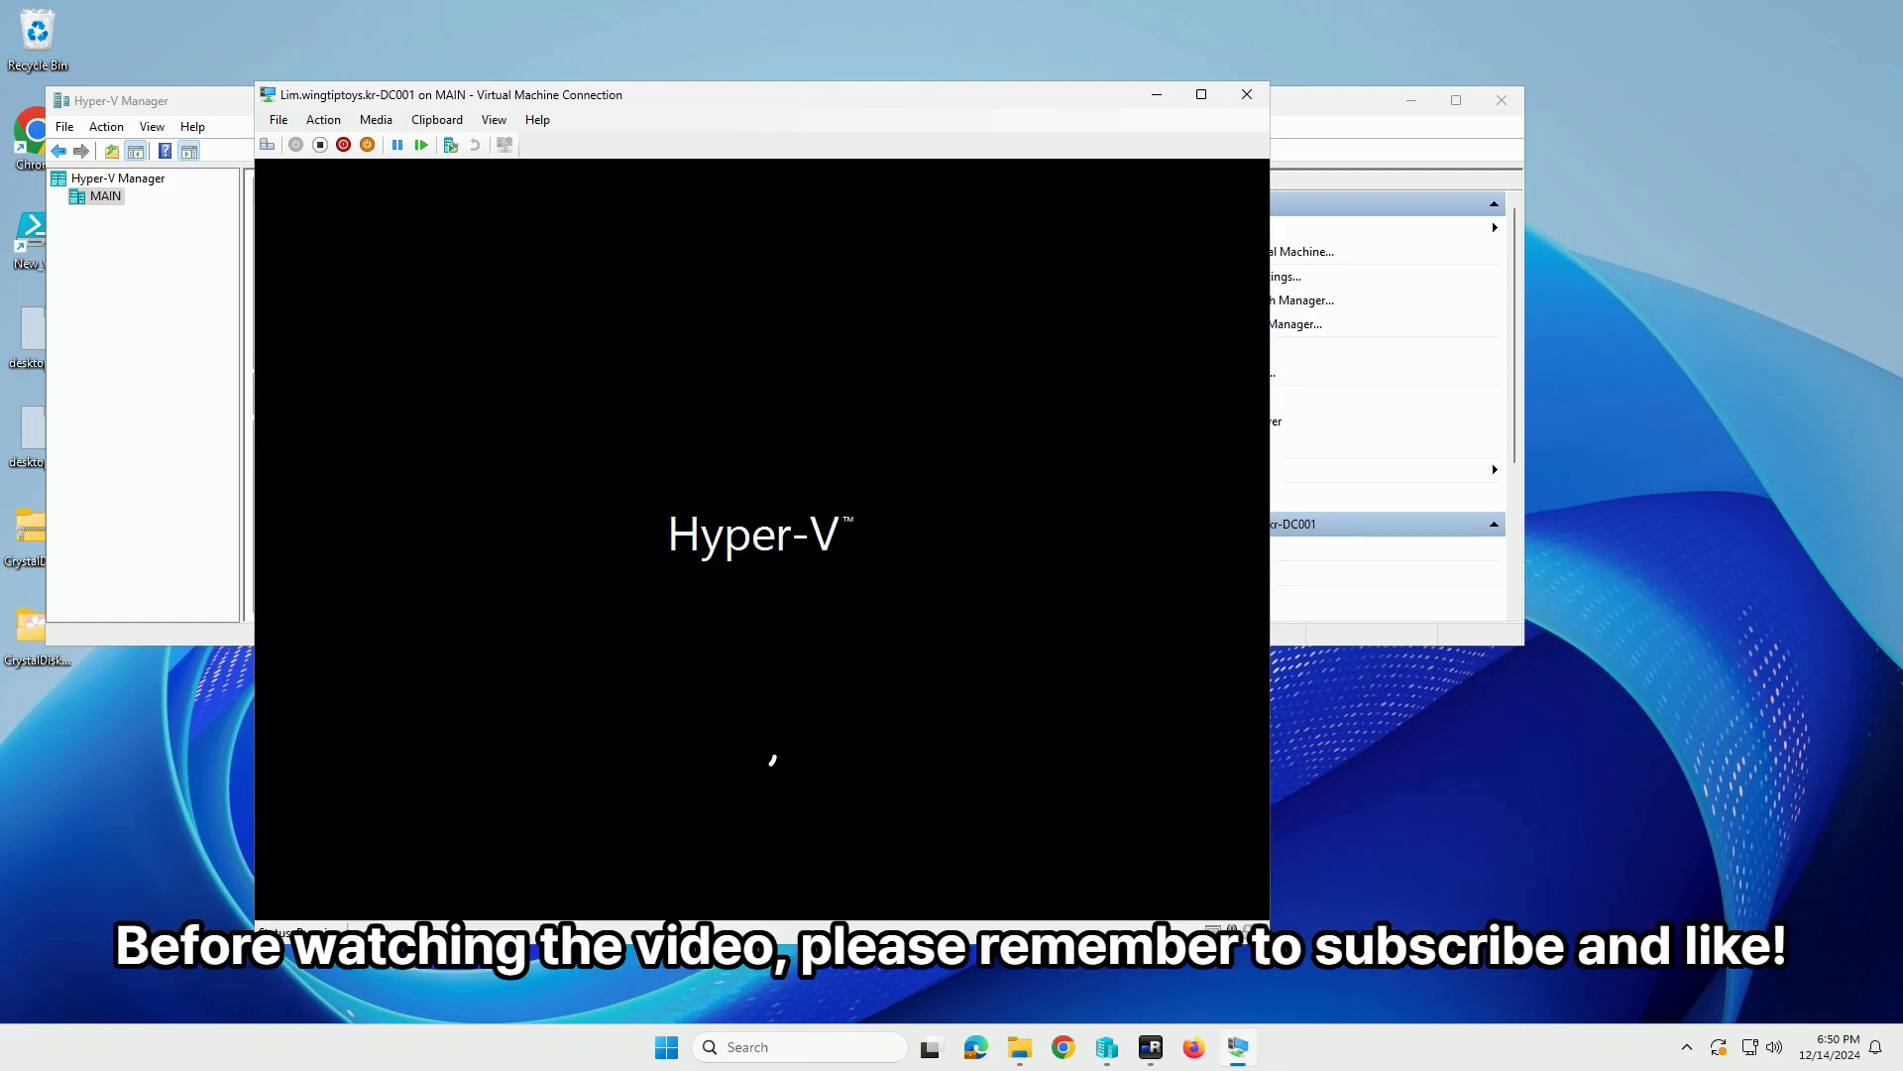
Open an enhanced session to DC001 and sign in as Administrator.
{"action": "left_click", "coordinate": [1411, 100]}
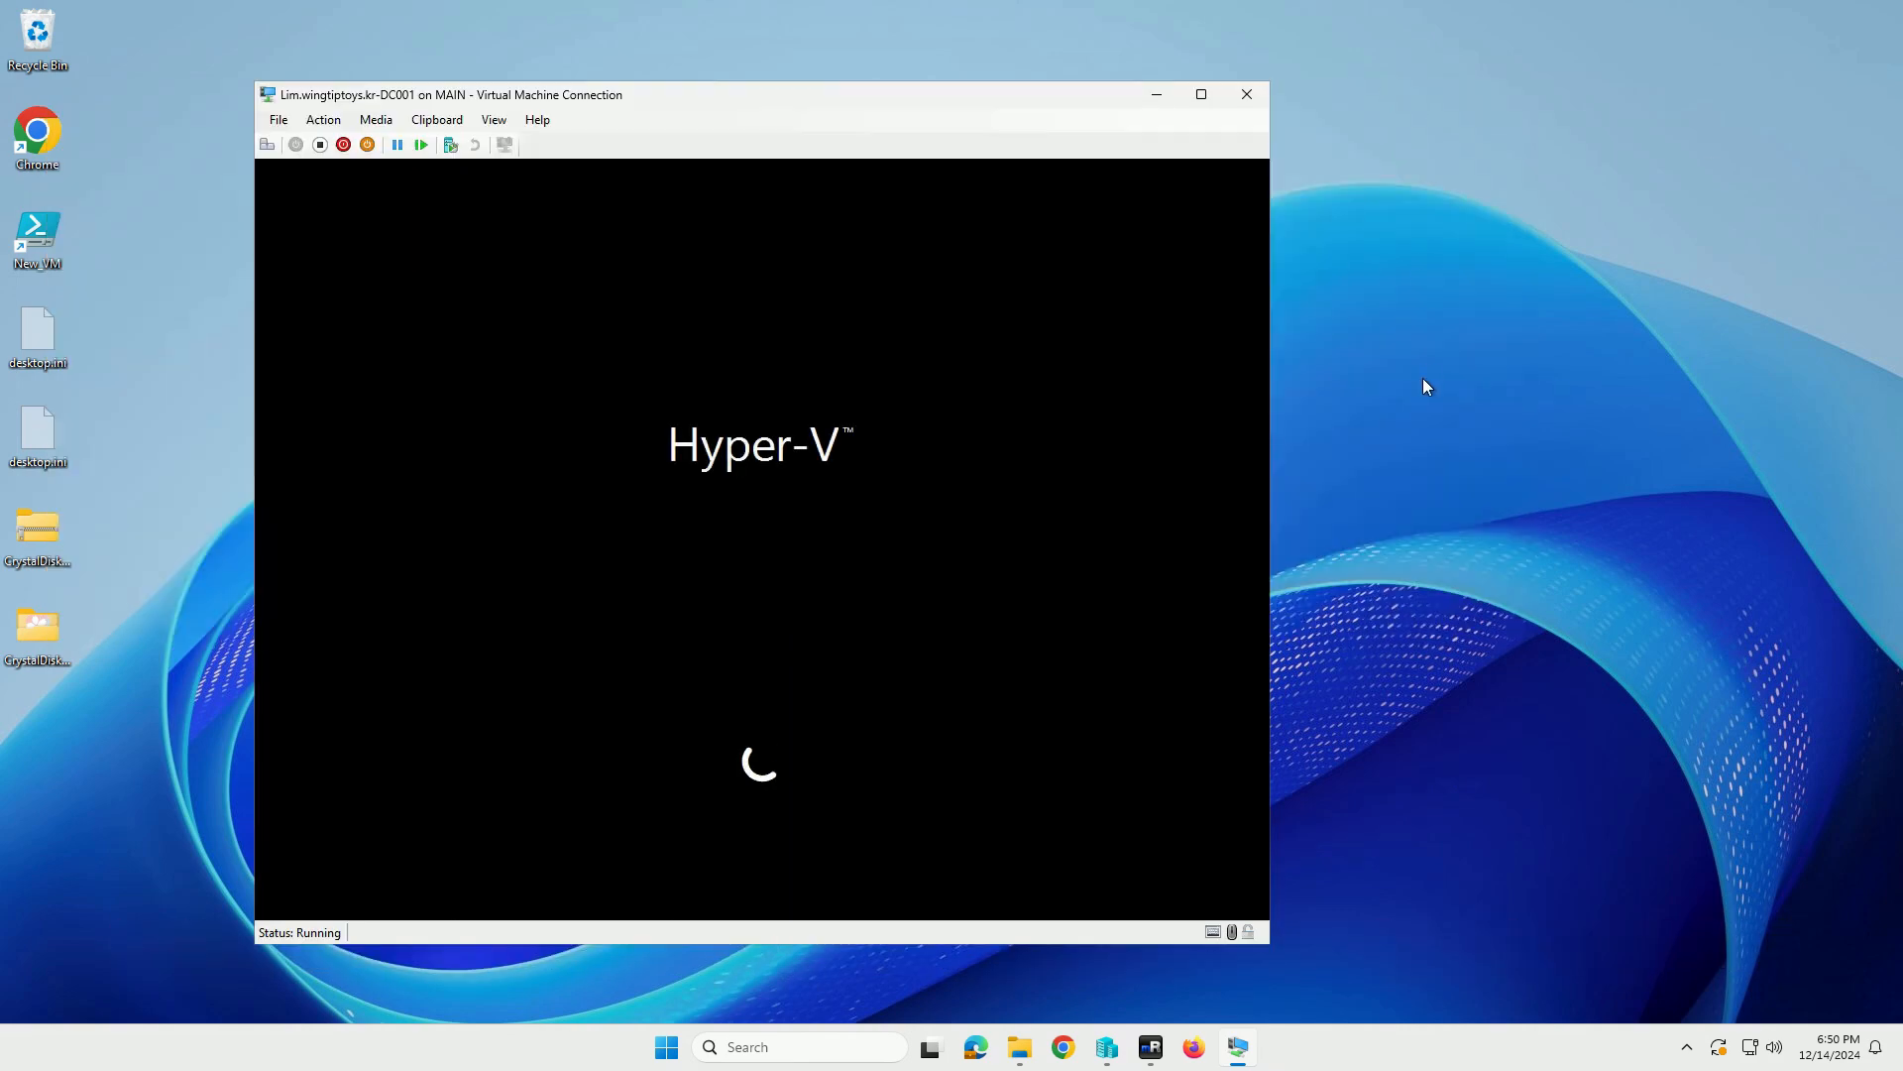
{"action": "left_click", "coordinate": [830, 601]}
{"action": "left_click", "coordinate": [1539, 97]}
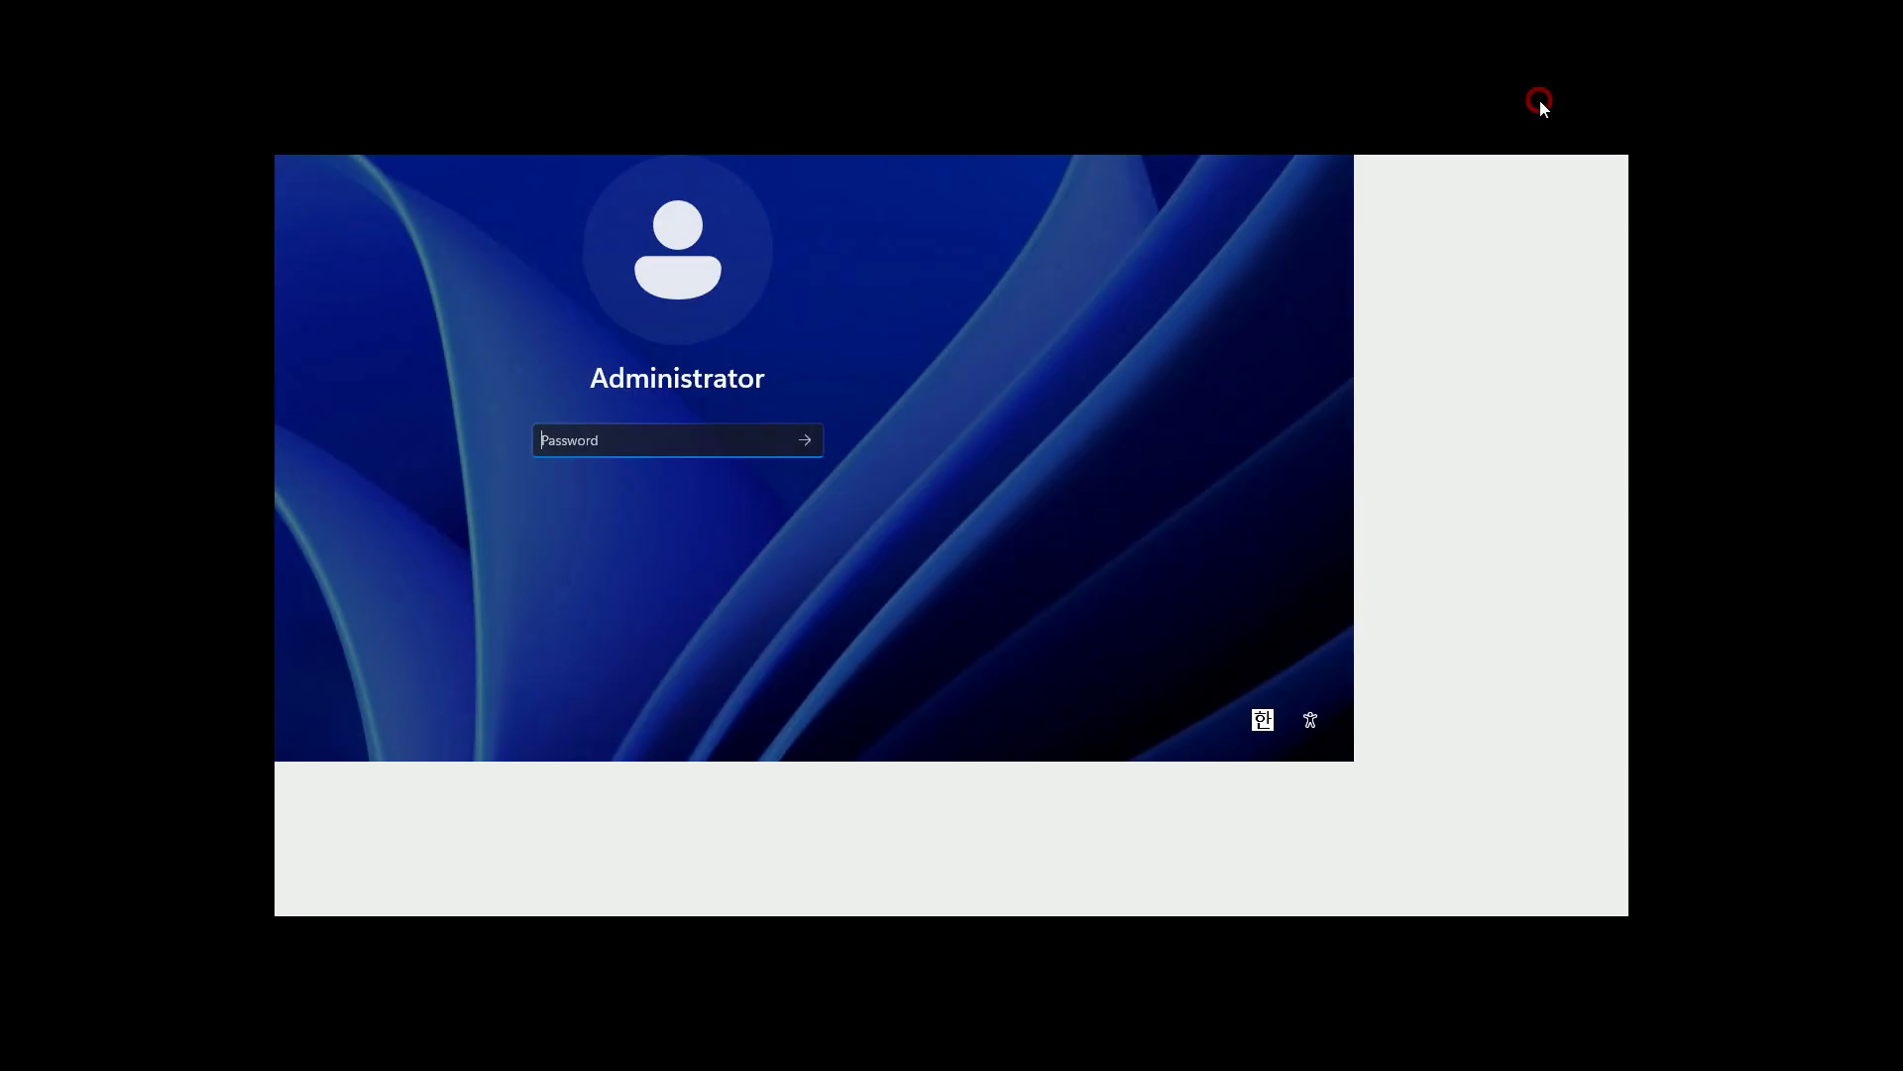
{"action": "left_click", "coordinate": [729, 13]}
{"action": "left_click", "coordinate": [418, 123]}
{"action": "left_click", "coordinate": [883, 583]}
{"action": "type", "text": "•••"}
{"action": "key", "text": "Return"}
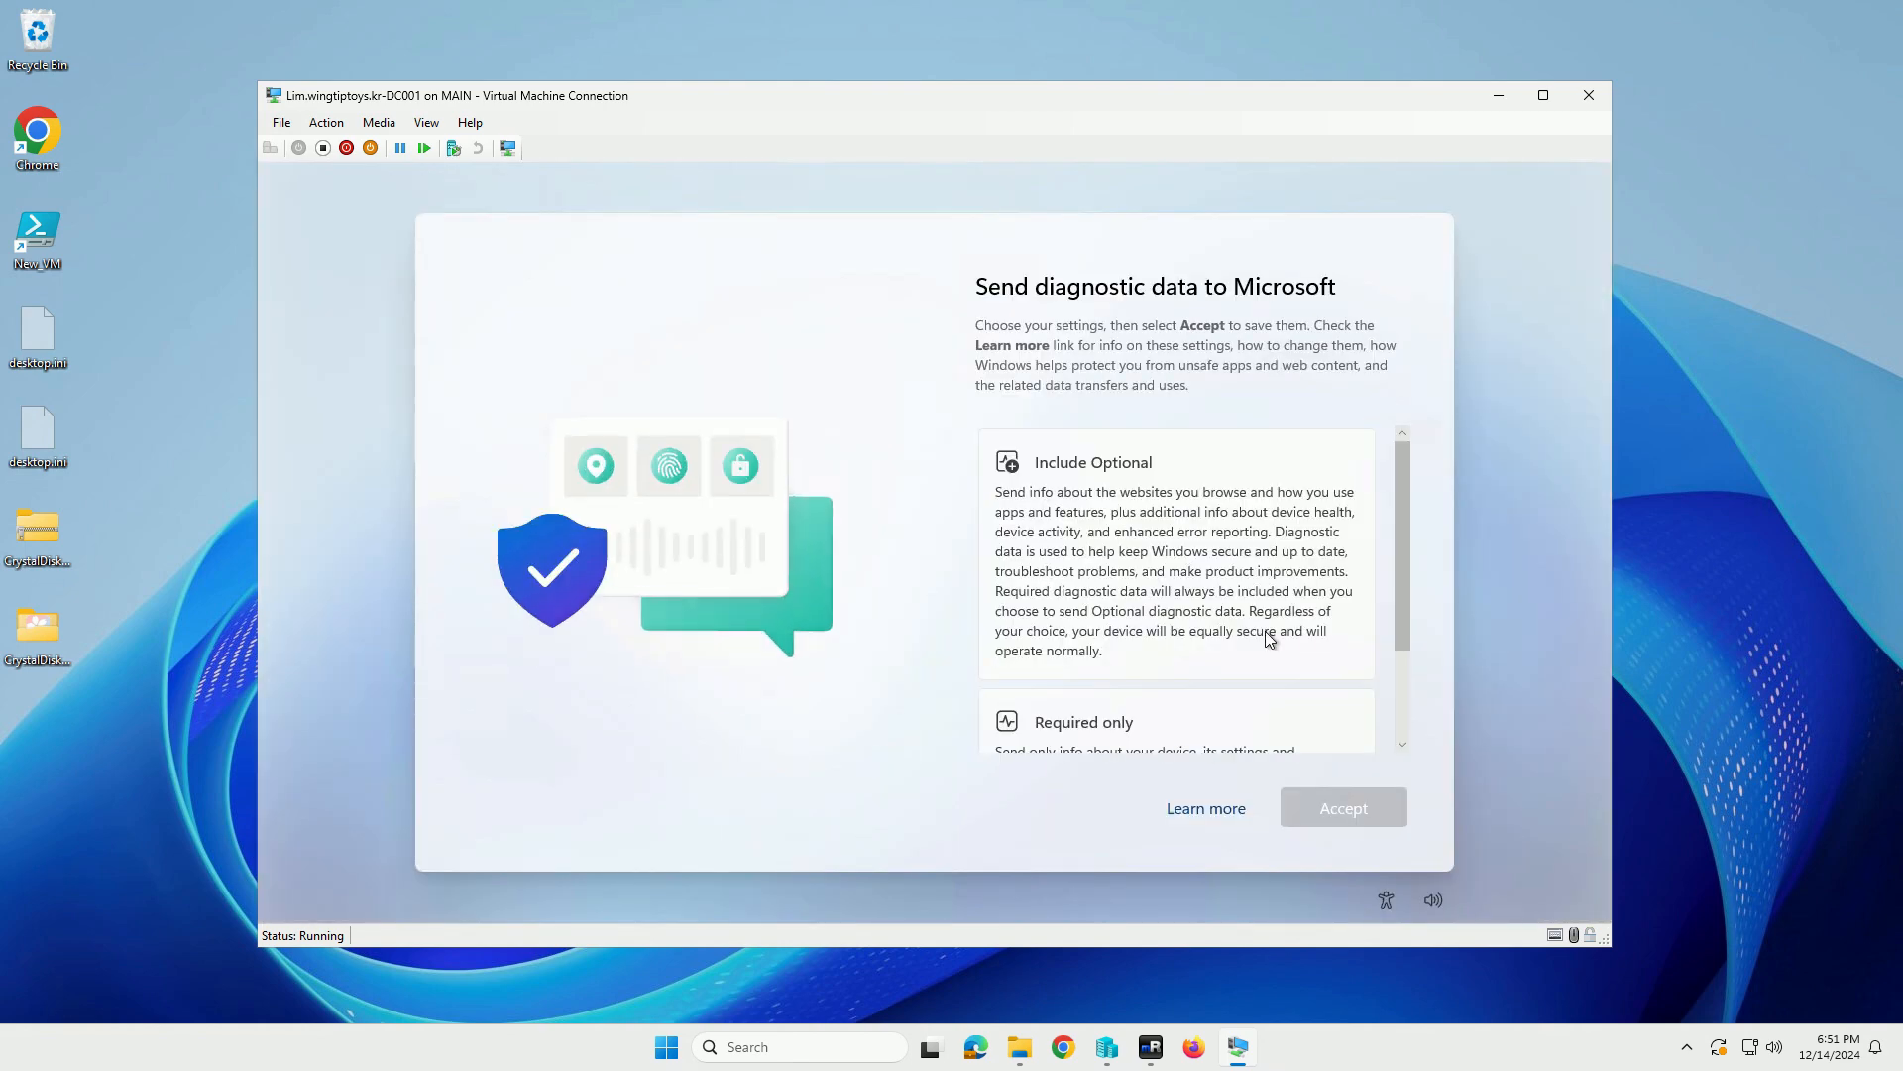
Choose to send only required diagnostic data and dismiss the popup over Server Manager.
{"action": "left_click", "coordinate": [1011, 722]}
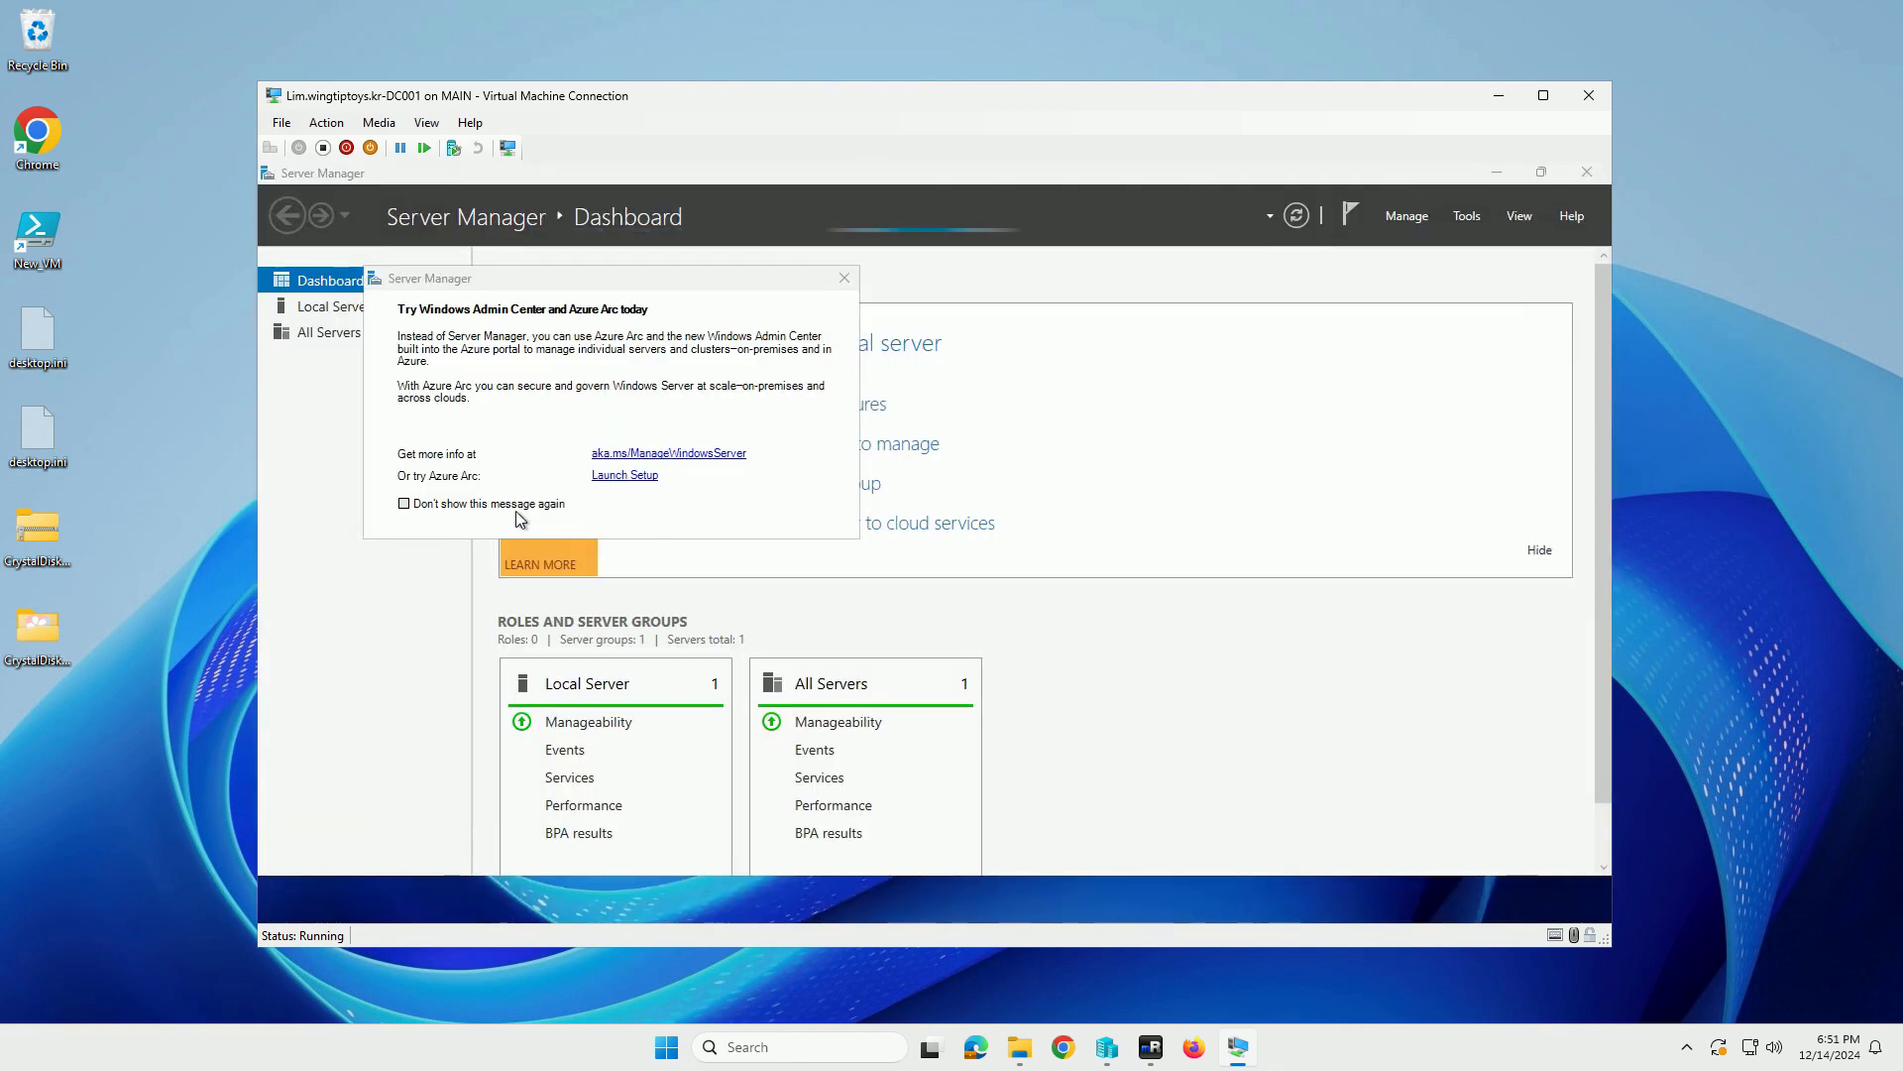
{"action": "key", "text": "Escape"}
{"action": "key", "text": "ctrl+alt+Break"}
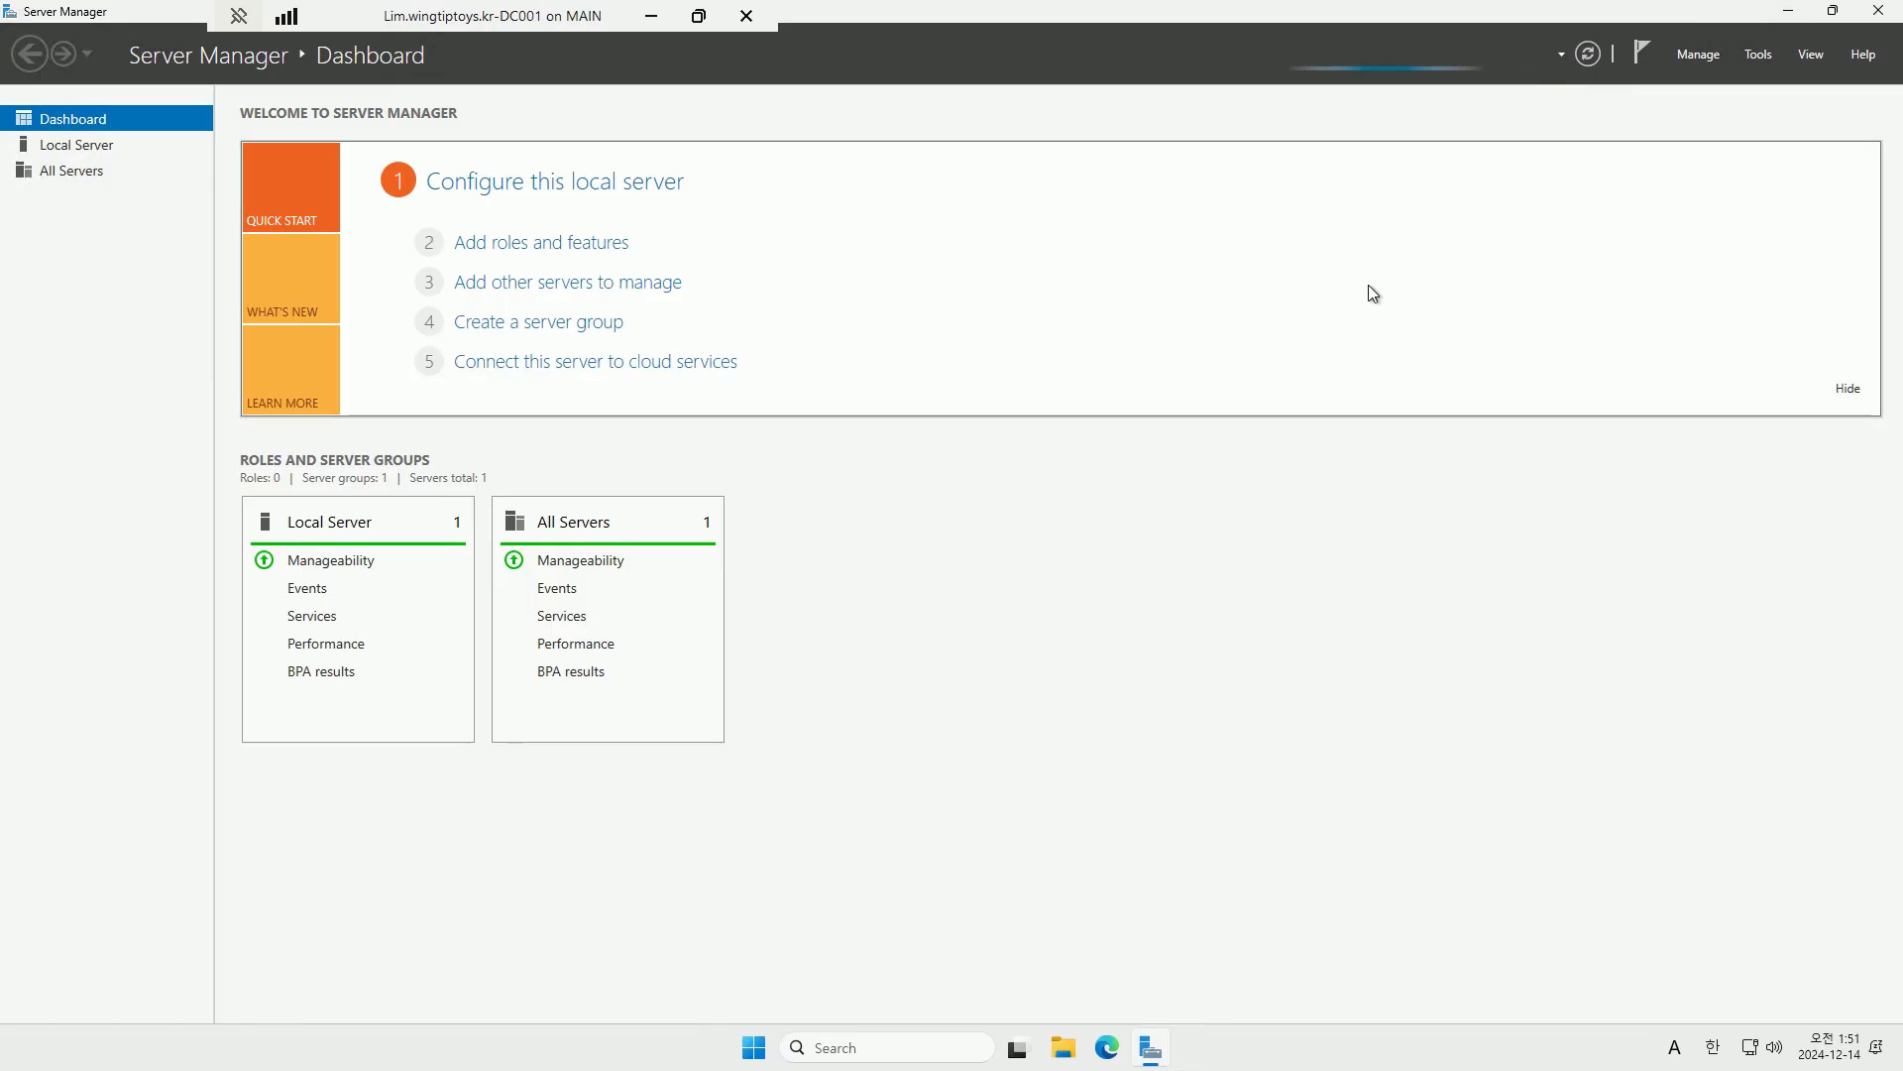
Rename the computer from WIN-M385AVIBPHI to DC001 through Local Server's system properties.
{"action": "left_click", "coordinate": [76, 145]}
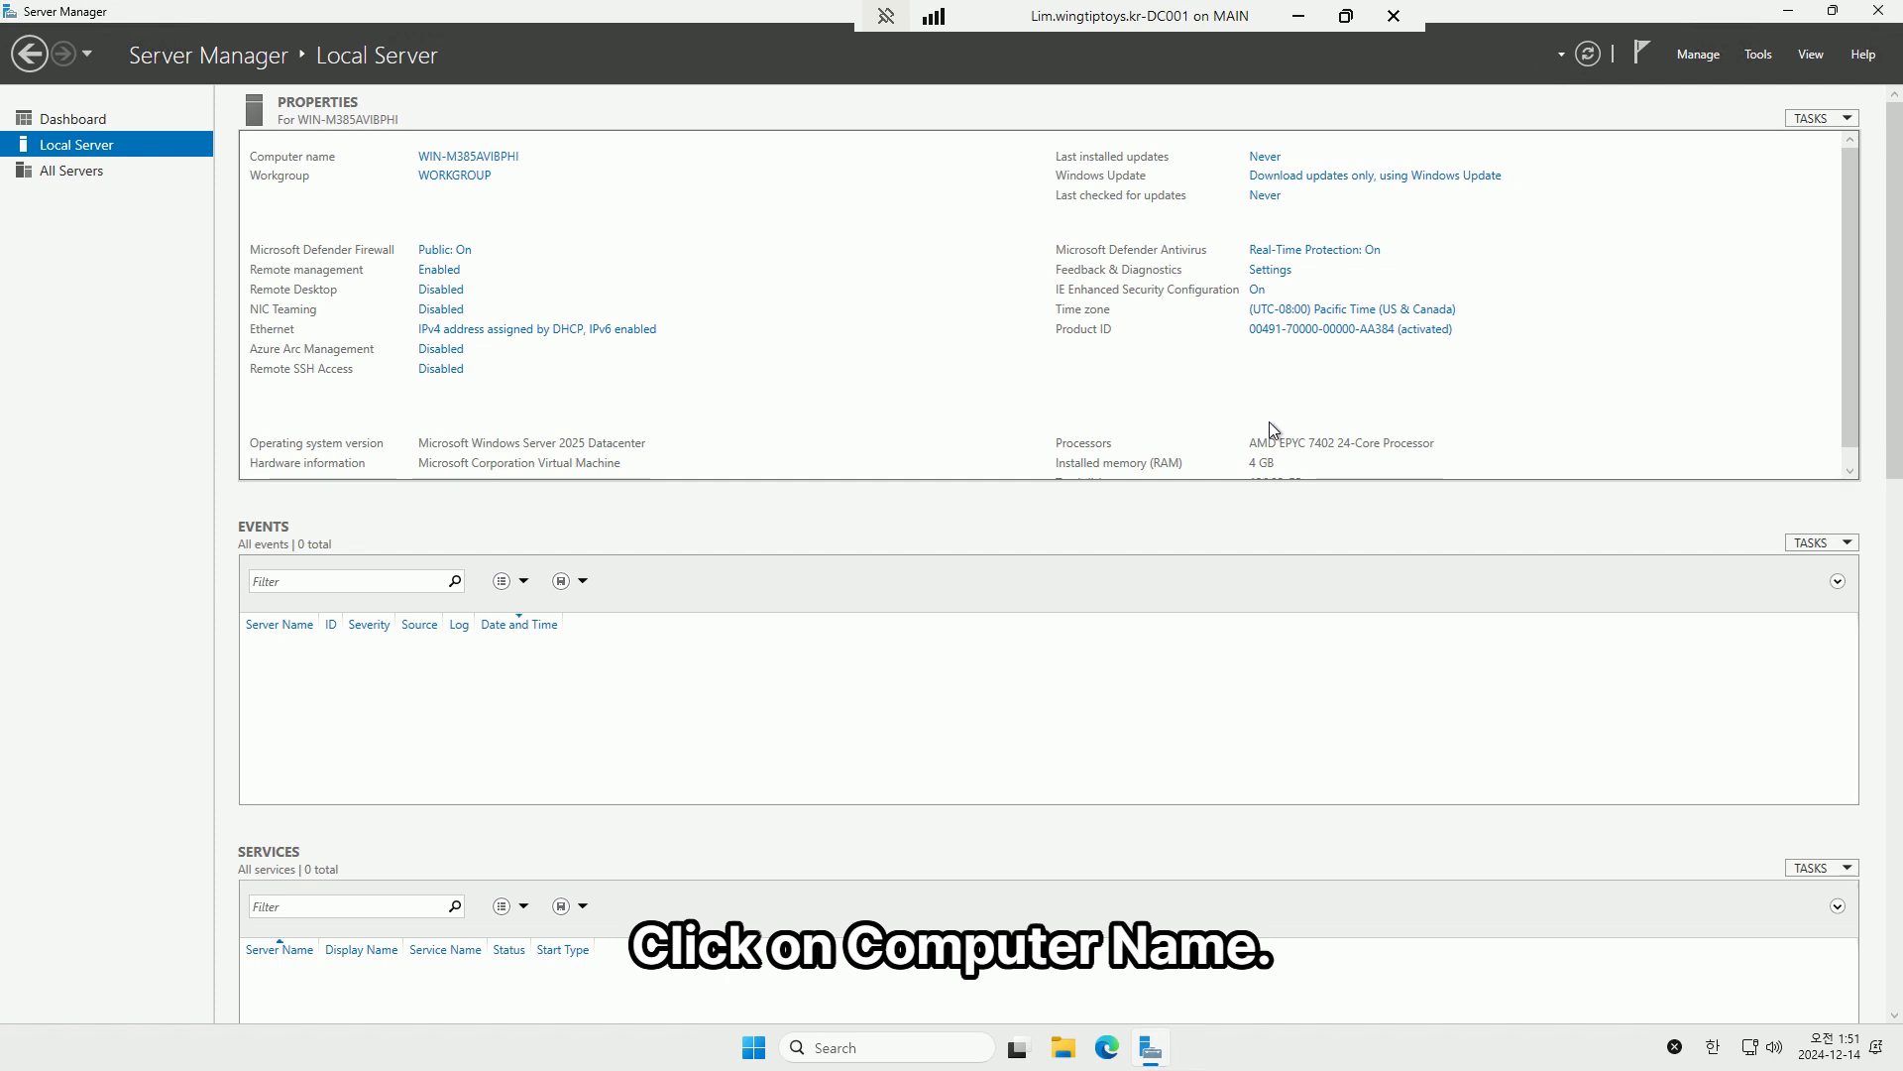
{"action": "left_click", "coordinate": [468, 156]}
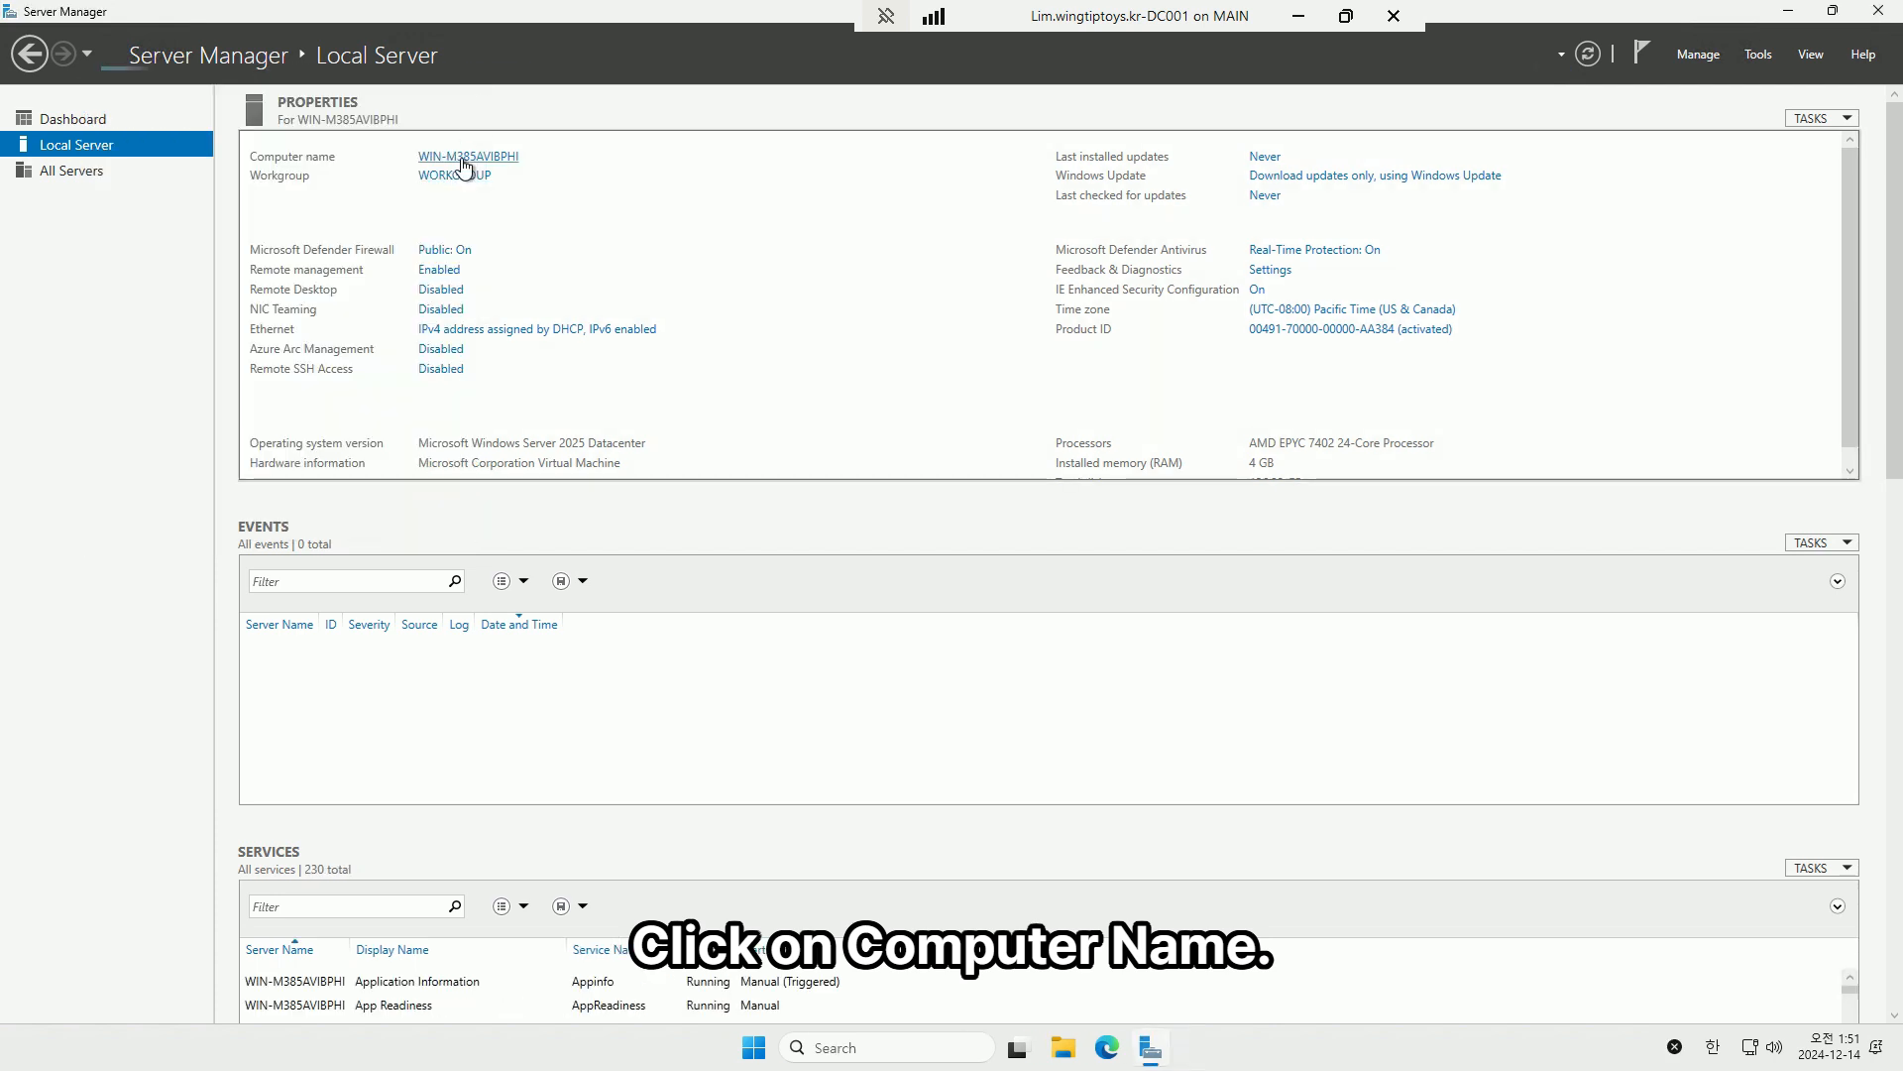
{"action": "left_click", "coordinate": [464, 164]}
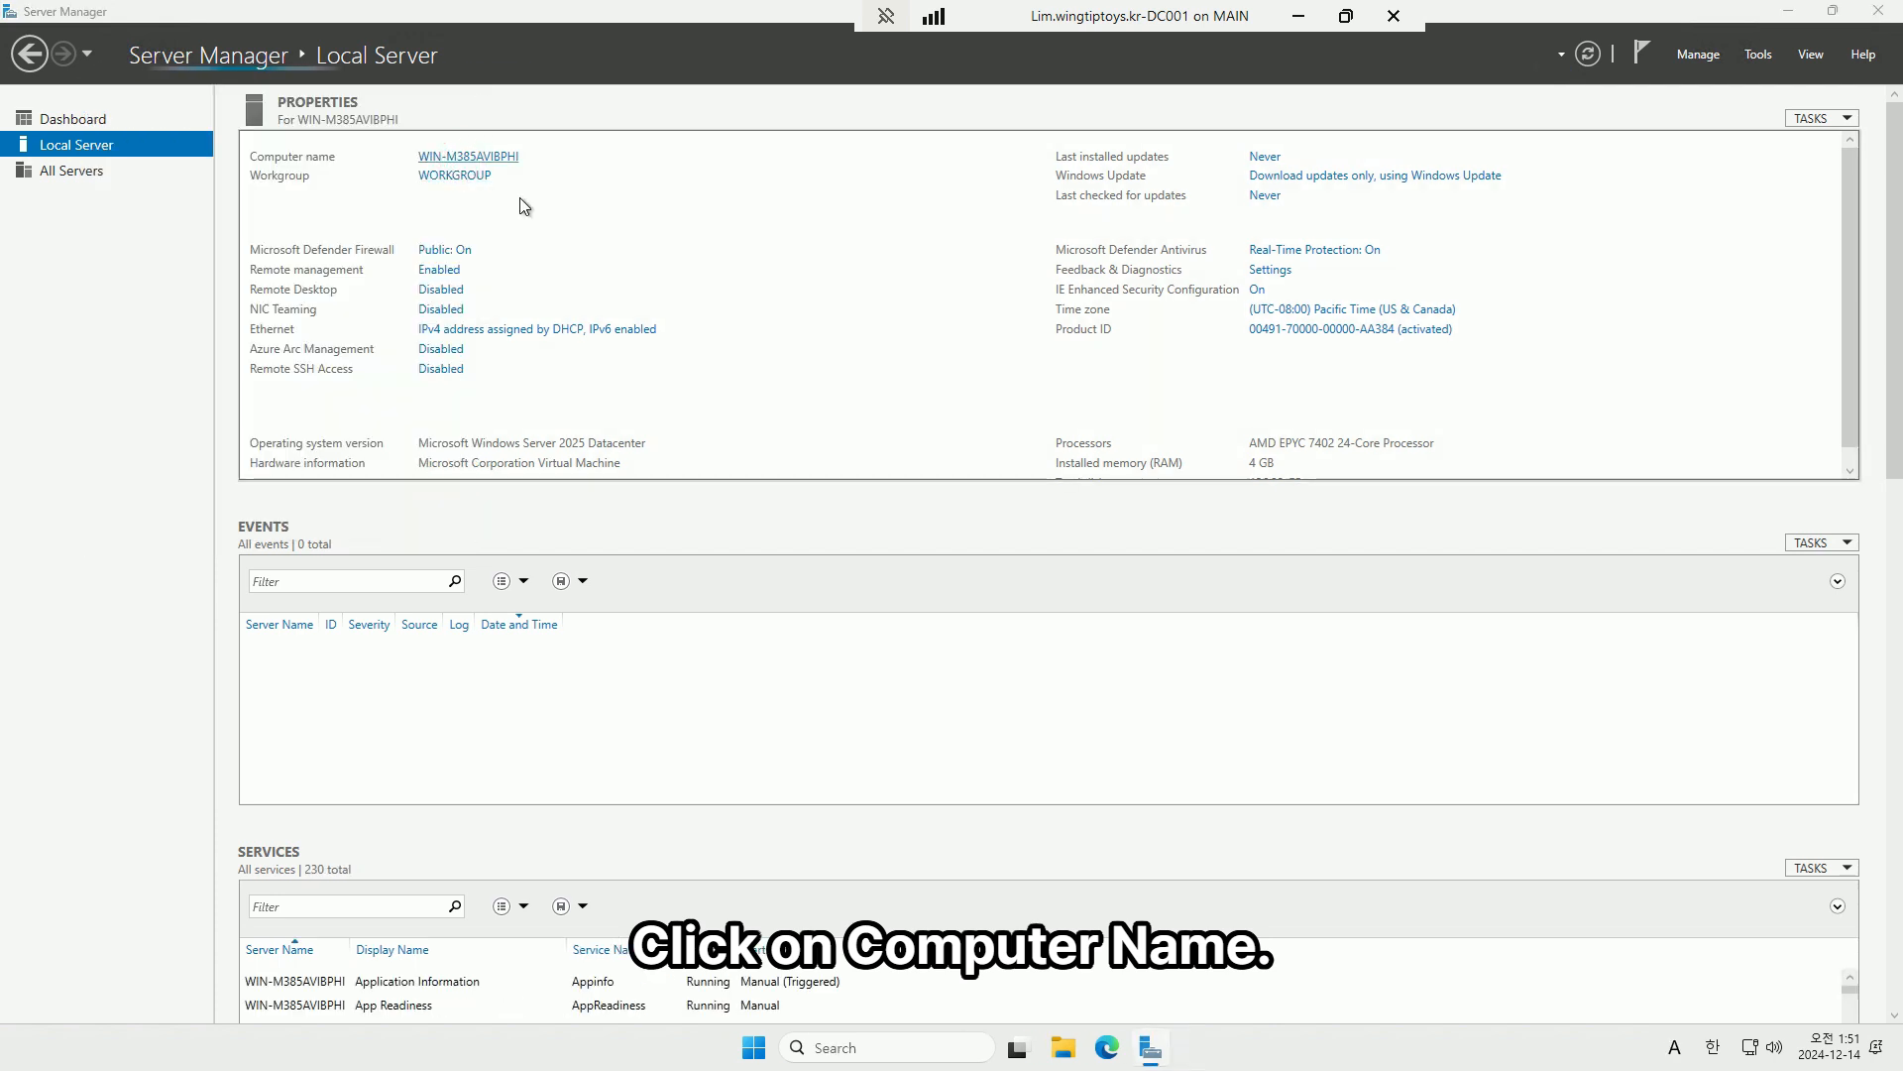
{"action": "left_click", "coordinate": [433, 322]}
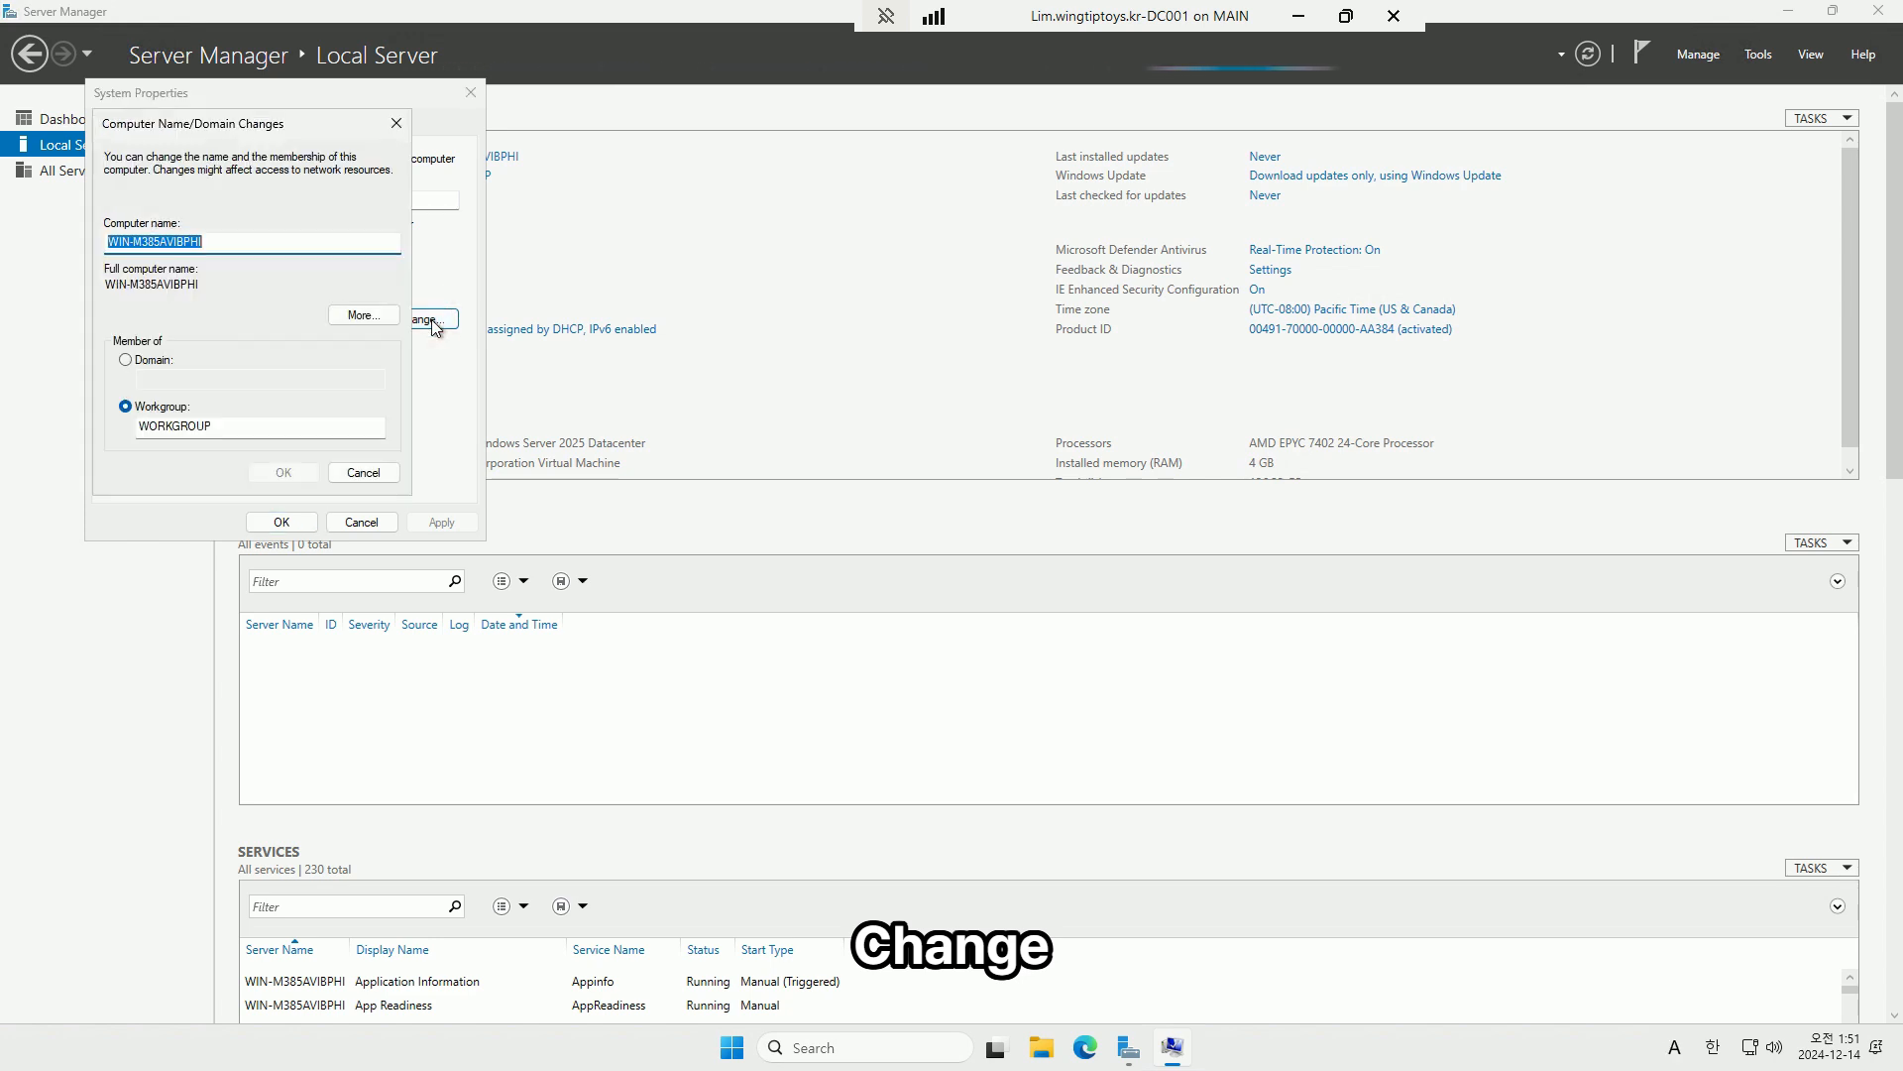
{"action": "type", "text": "DC"}
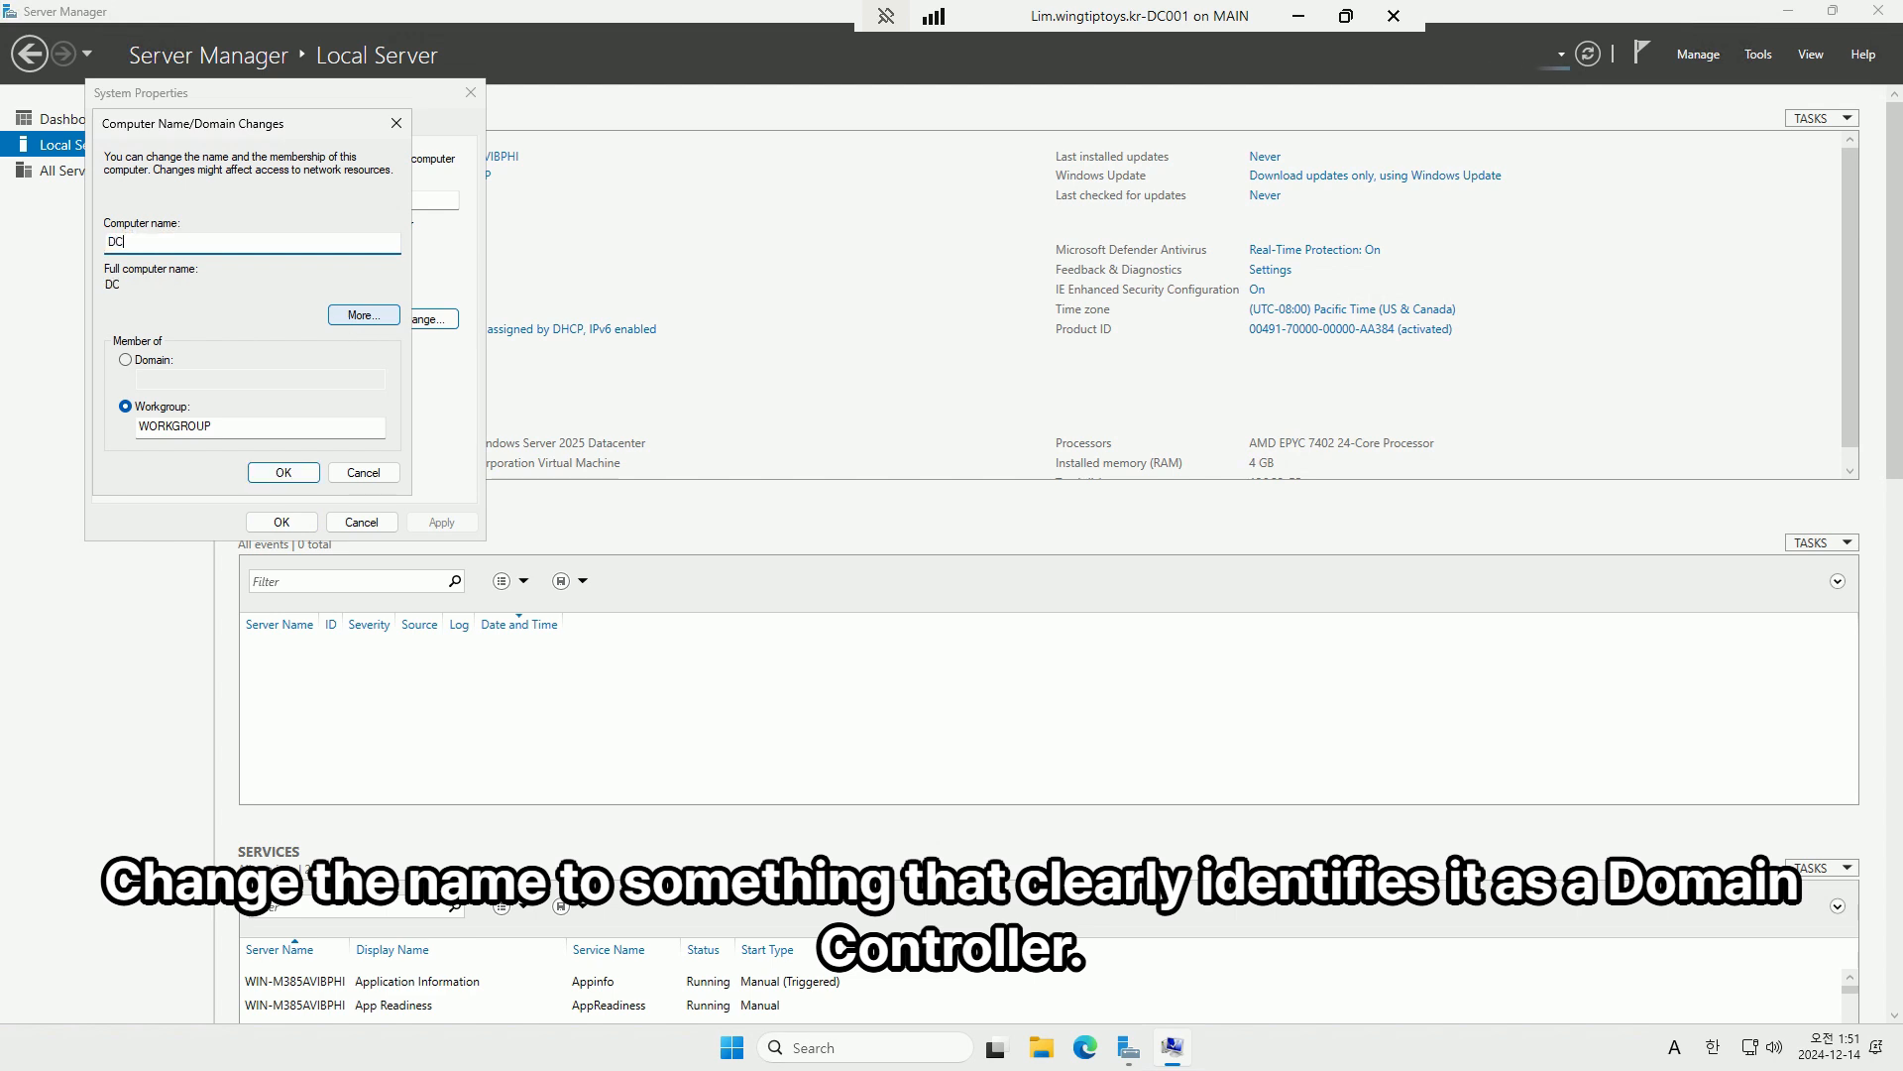
{"action": "type", "text": "00"}
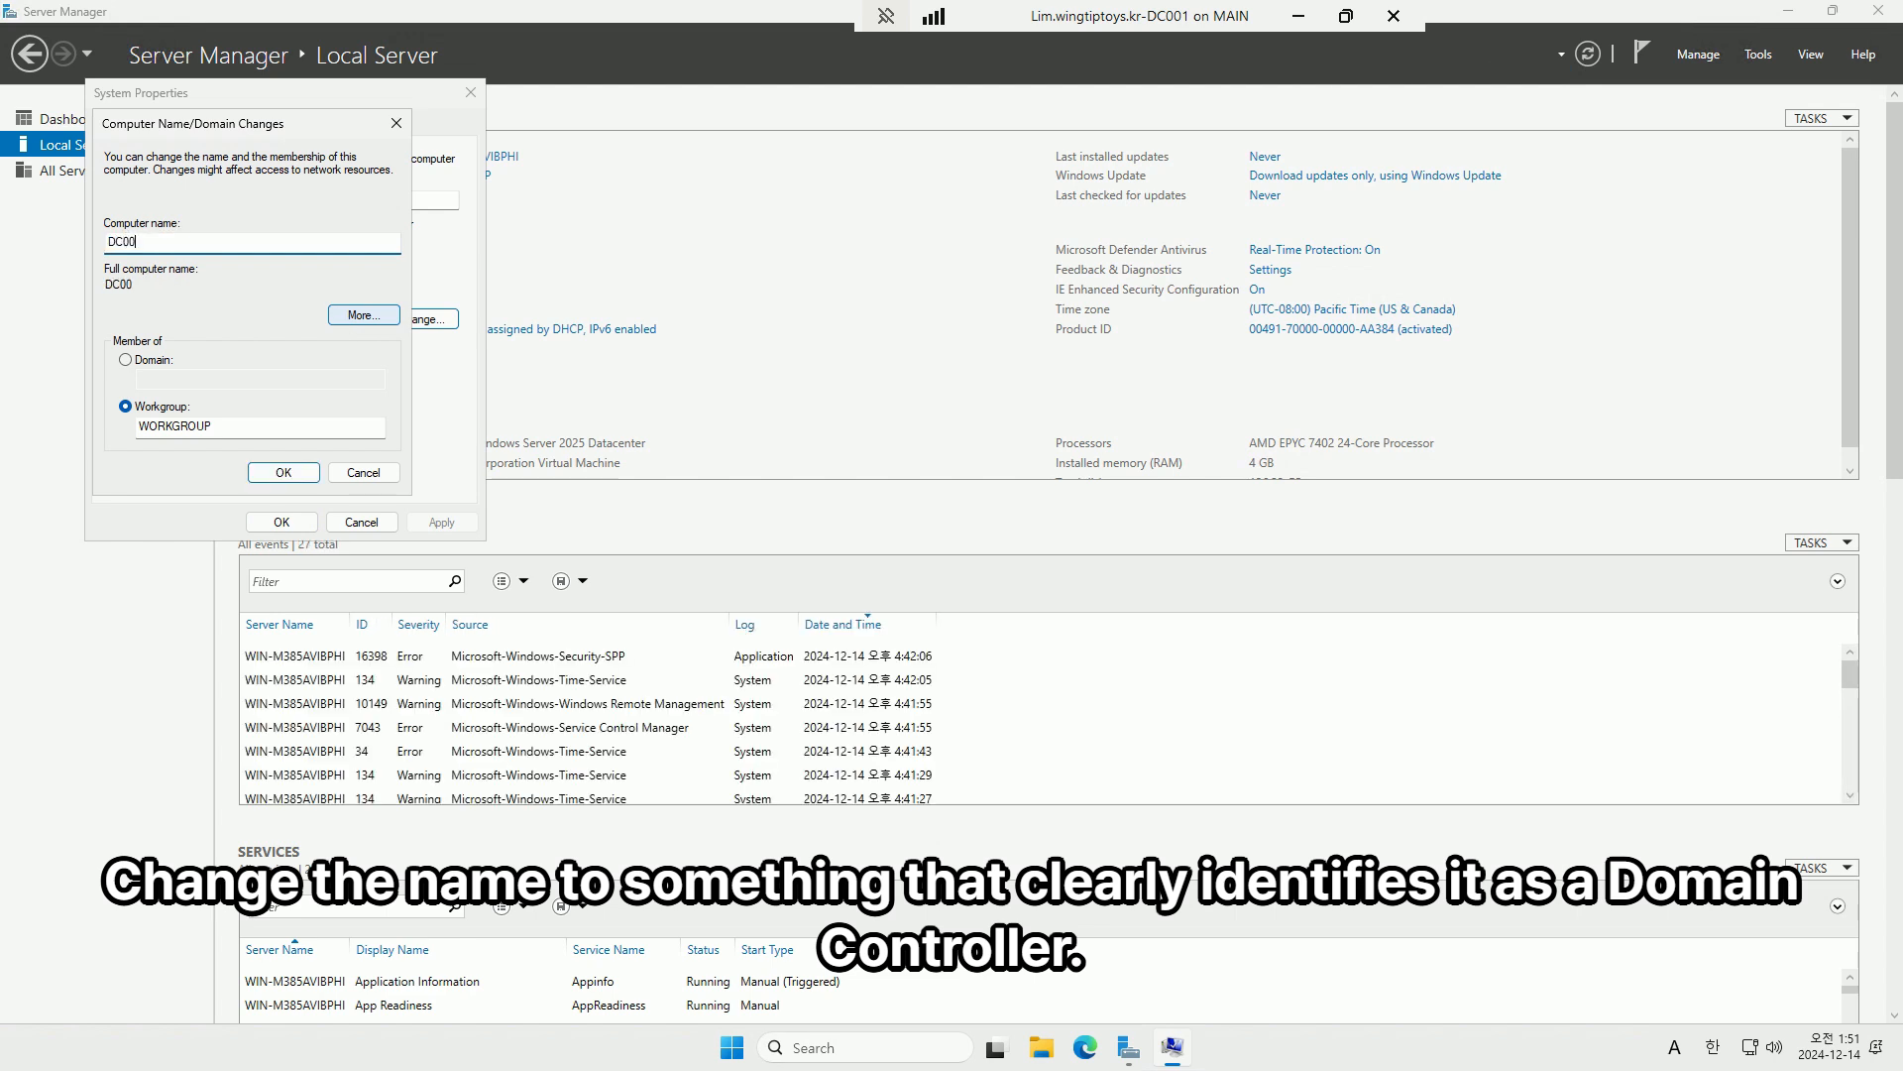
{"action": "type", "text": "1"}
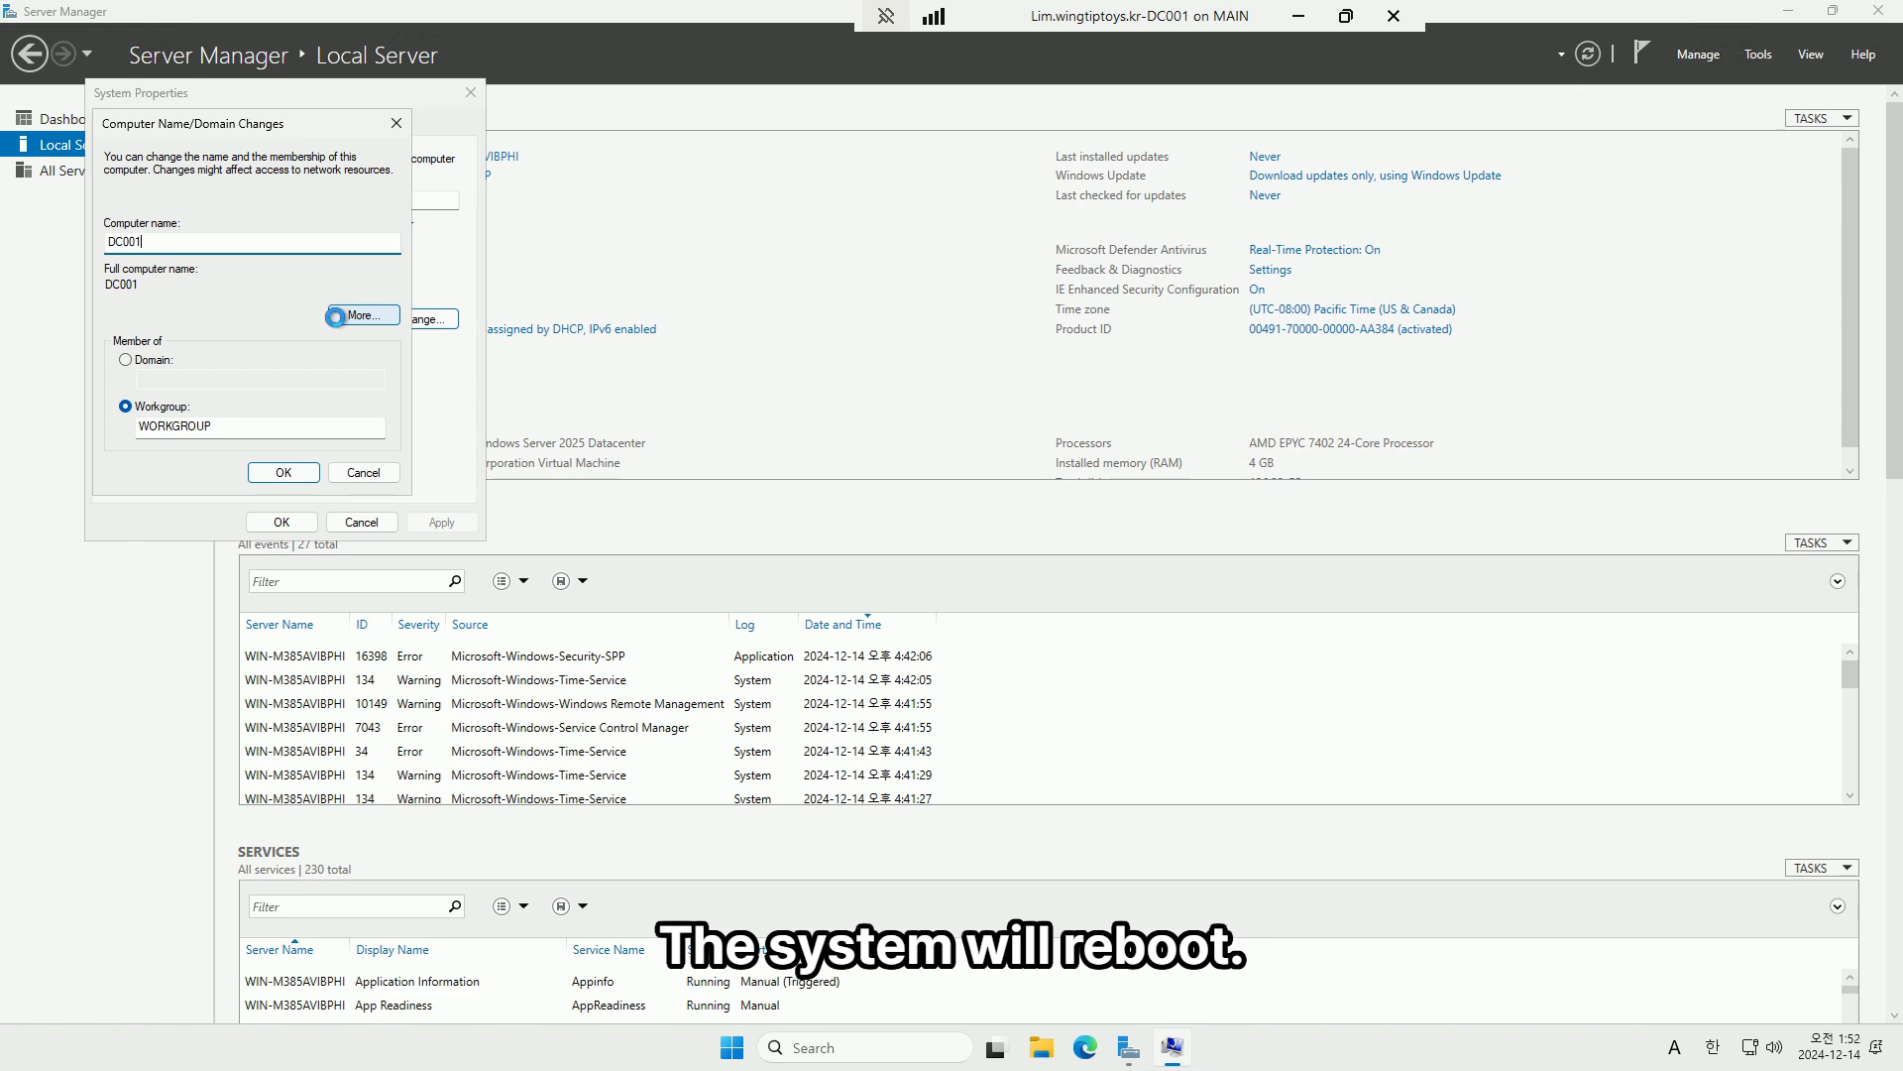
{"action": "key", "text": "Return"}
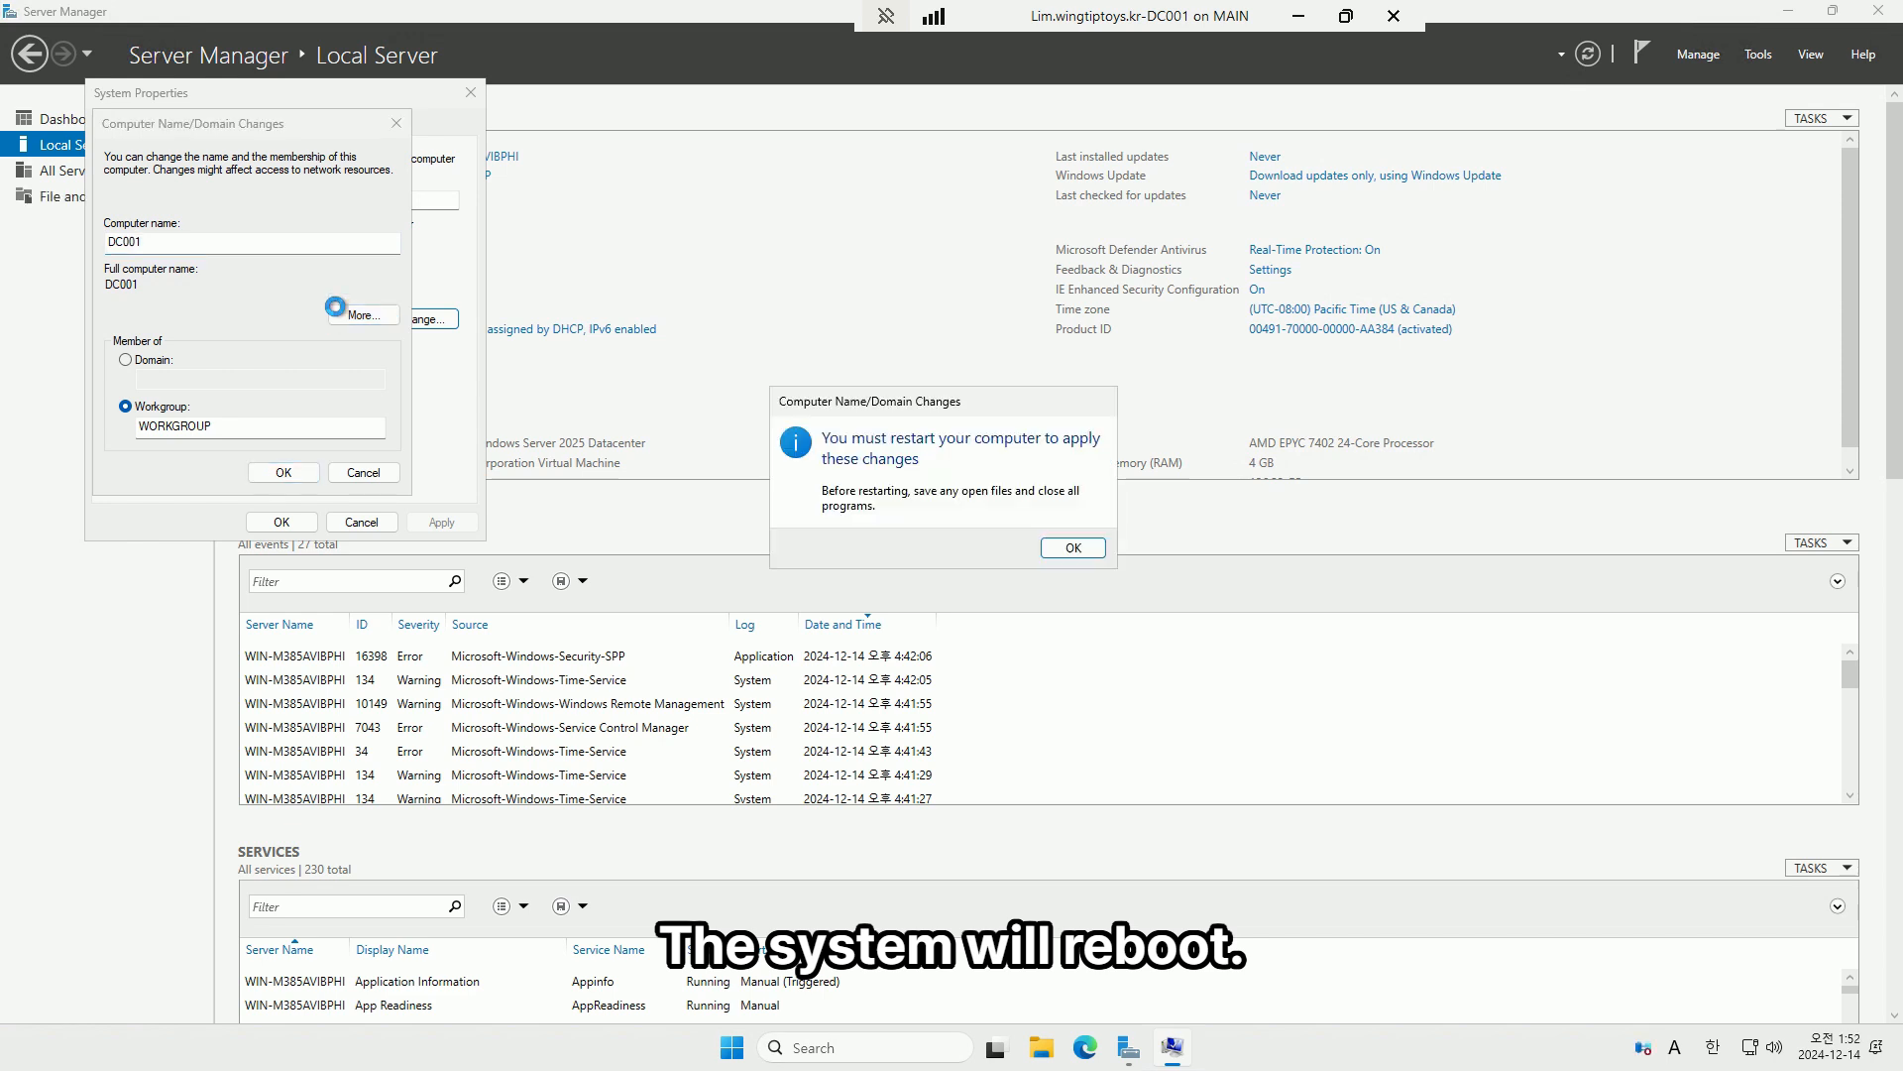
{"action": "left_click", "coordinate": [1074, 551]}
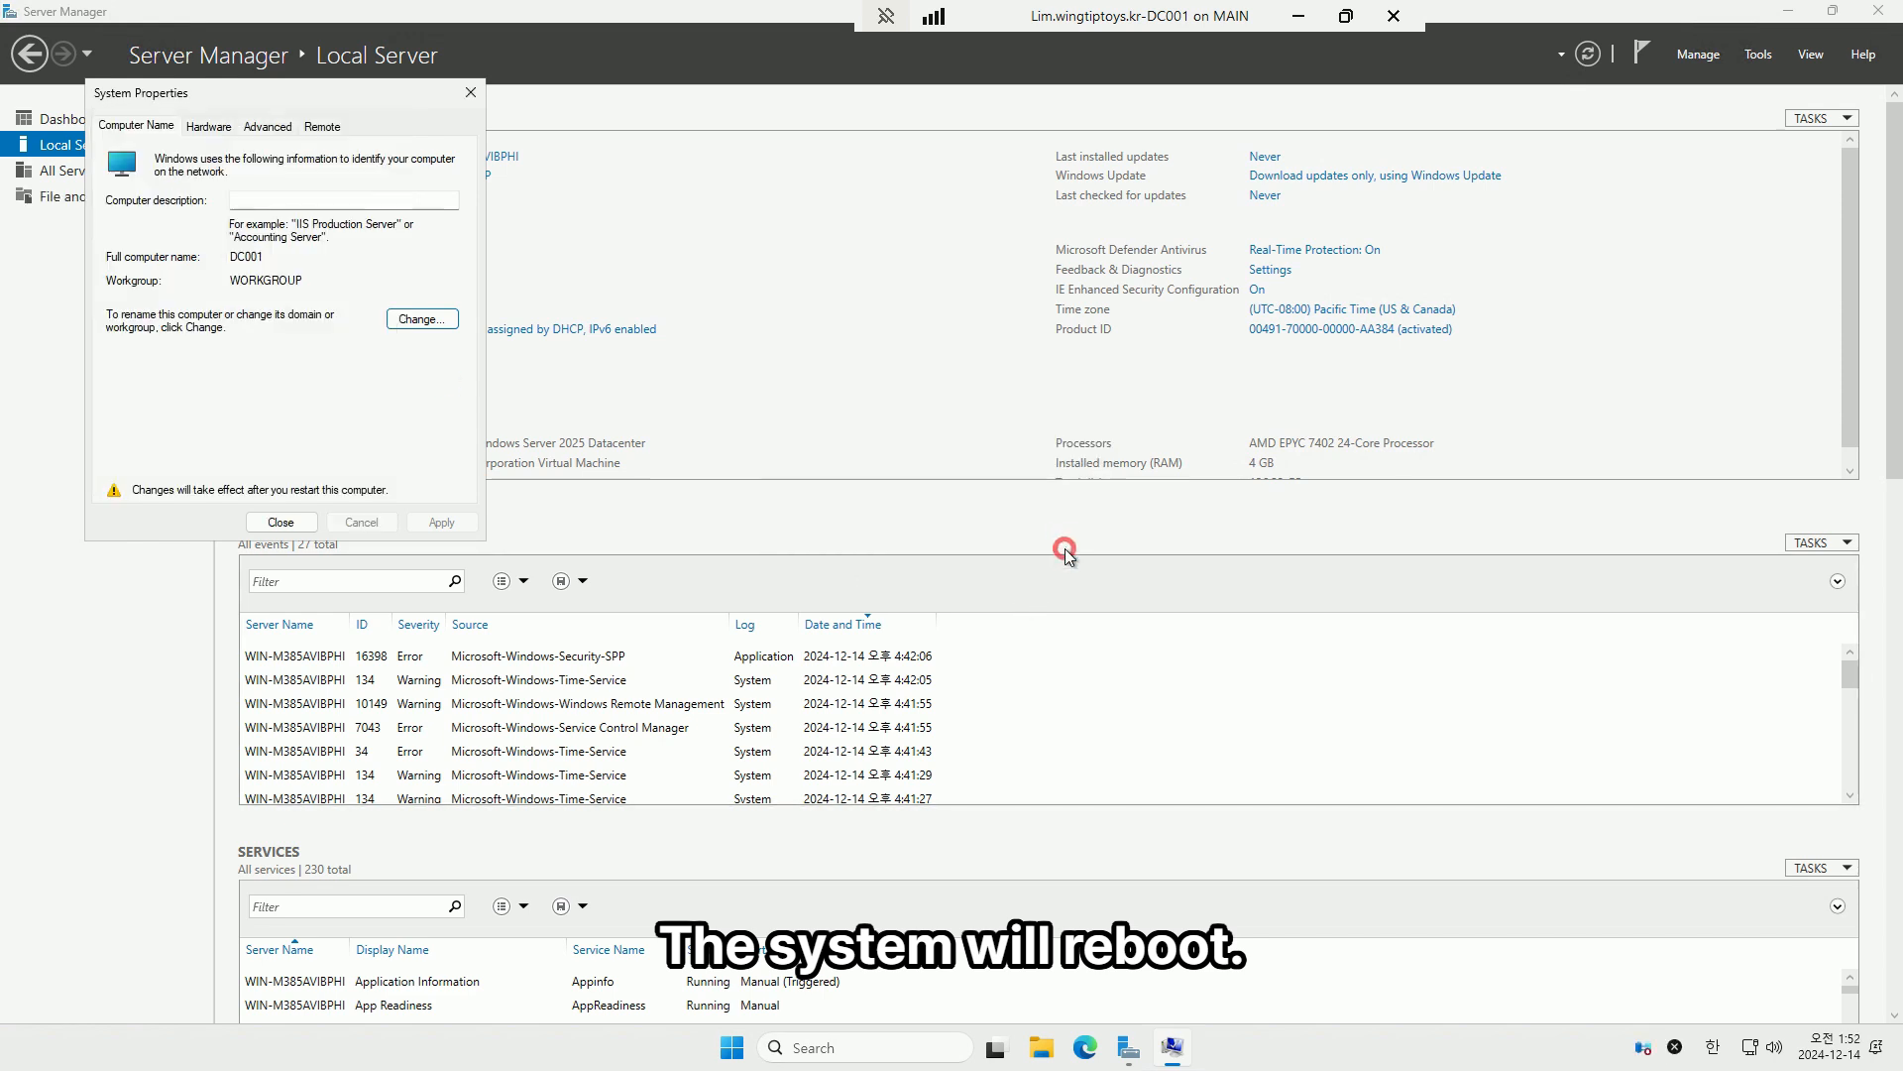
{"action": "left_click", "coordinate": [280, 521]}
Restart DC001 now, reconnect, sign back in as Administrator and maximize the console.
{"action": "left_click", "coordinate": [943, 548]}
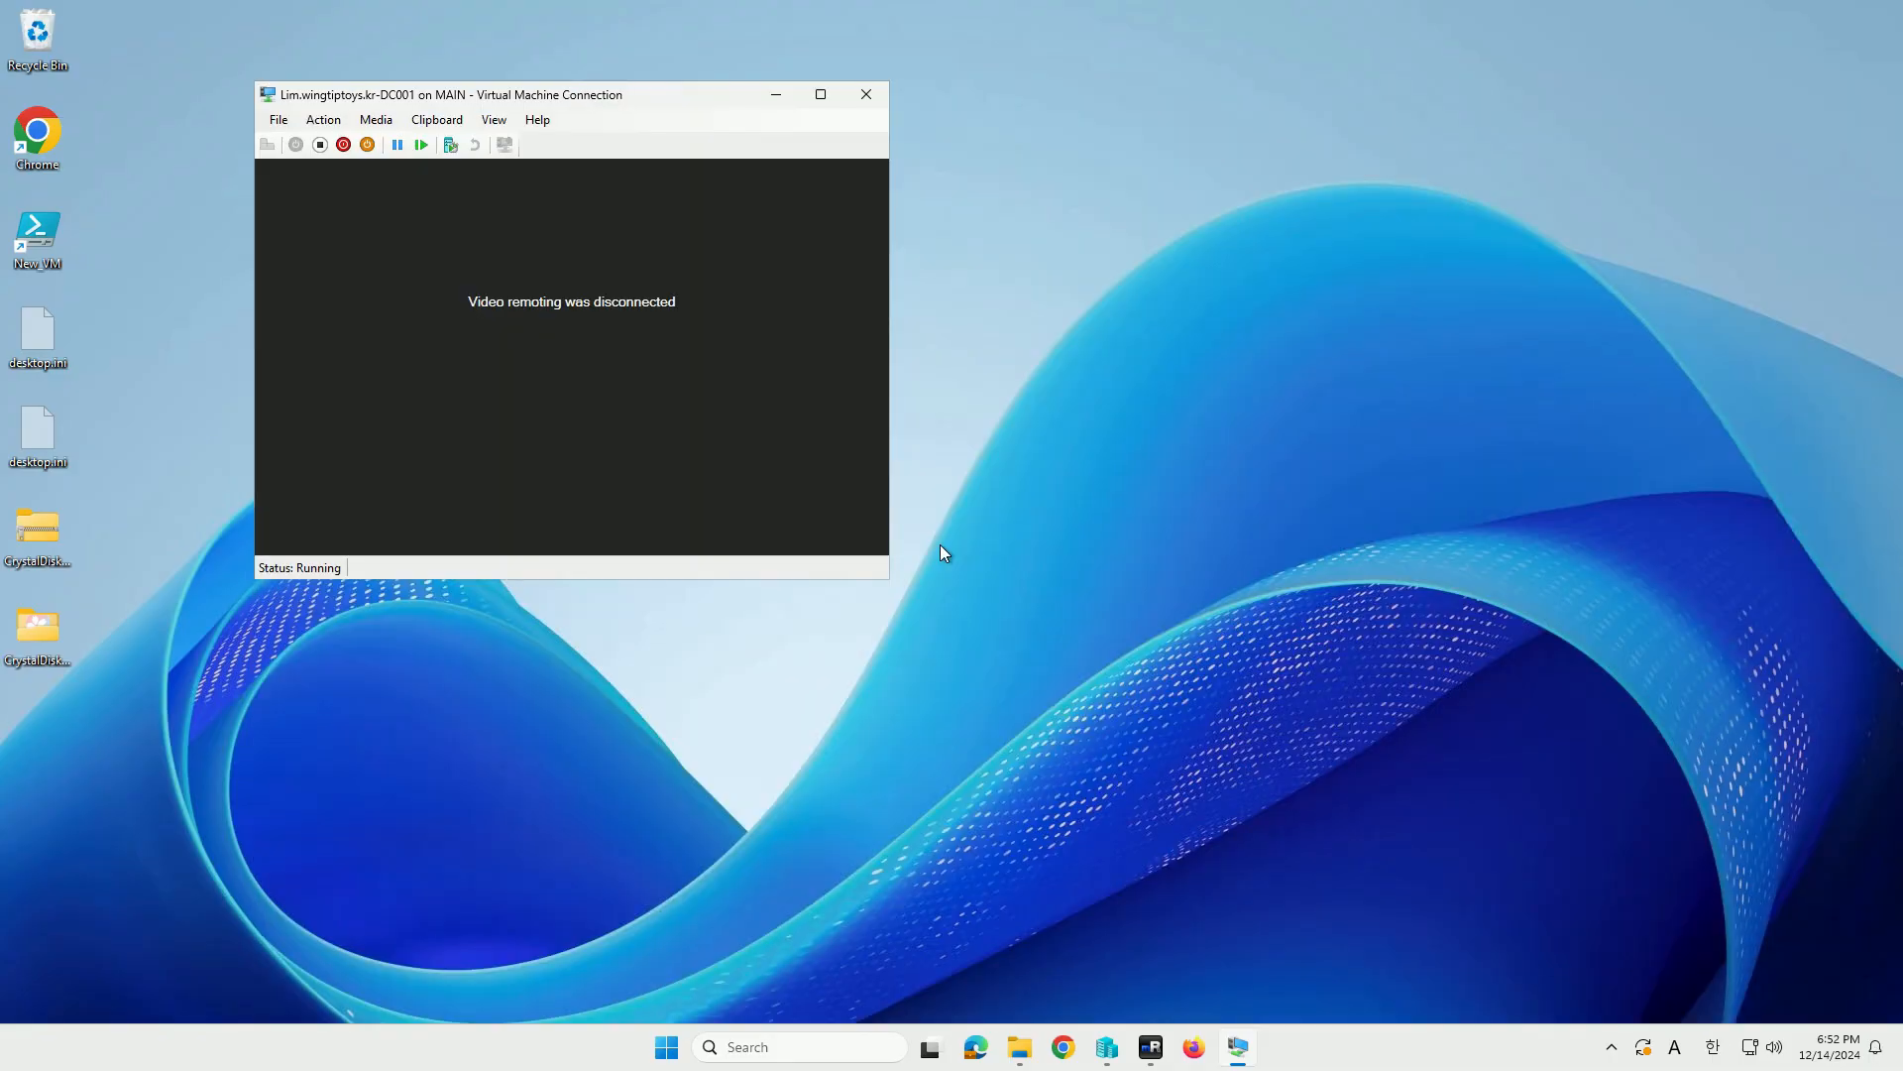
{"action": "left_click", "coordinate": [617, 400]}
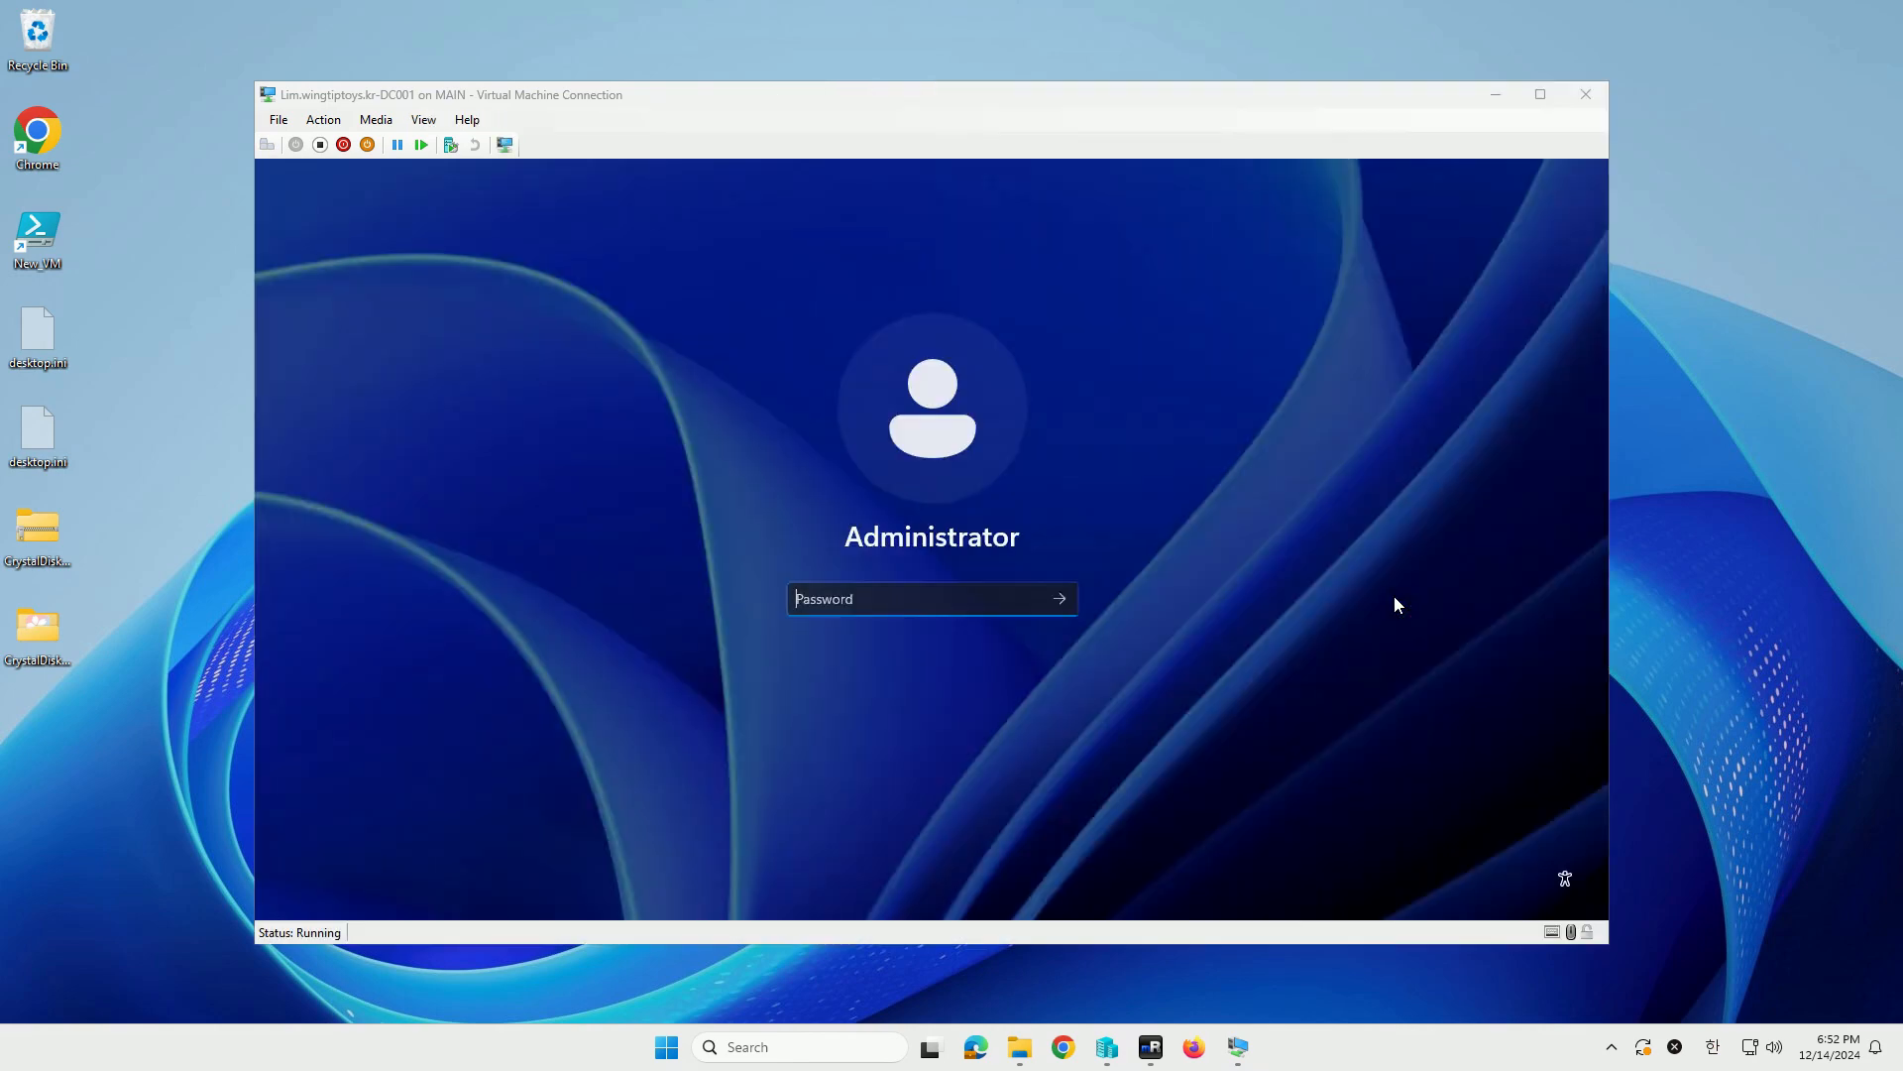
{"action": "left_click", "coordinate": [887, 603]}
{"action": "type", "text": "********"}
{"action": "key", "text": "Return"}
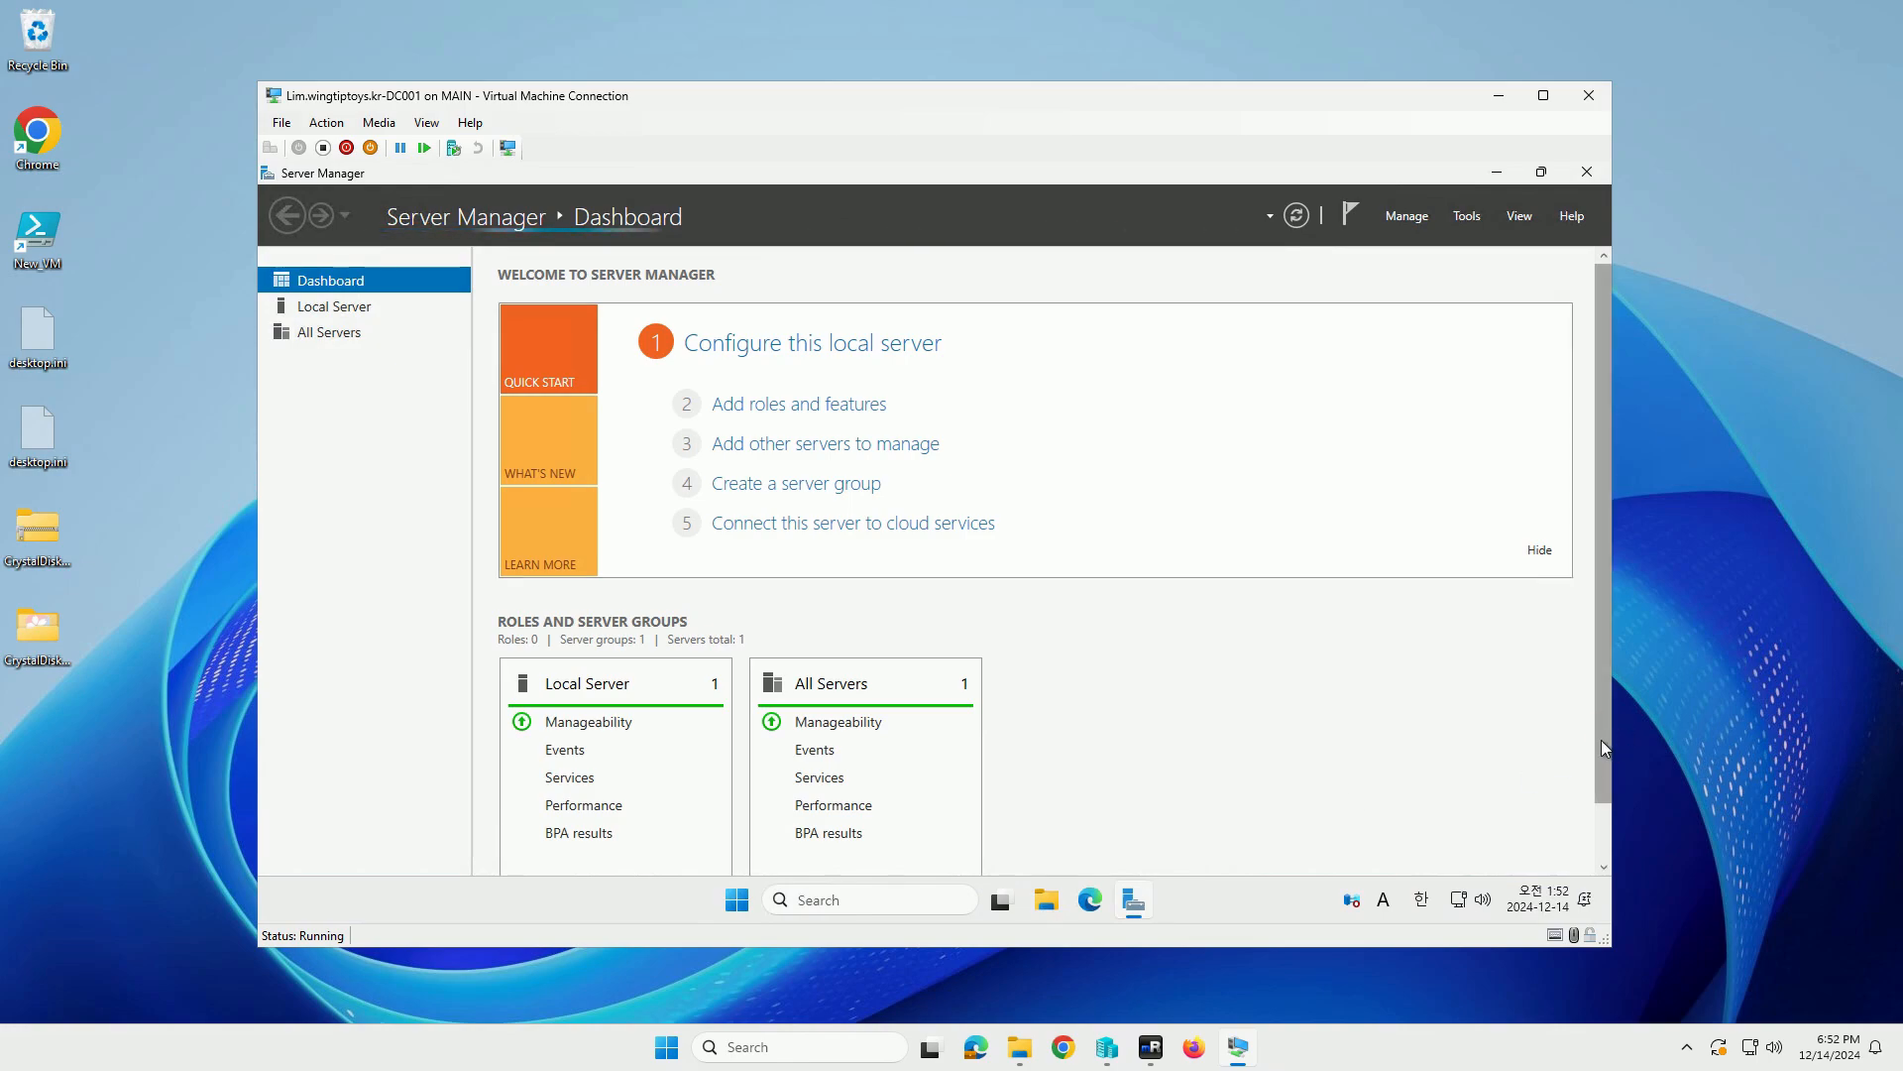
{"action": "left_click", "coordinate": [1544, 96]}
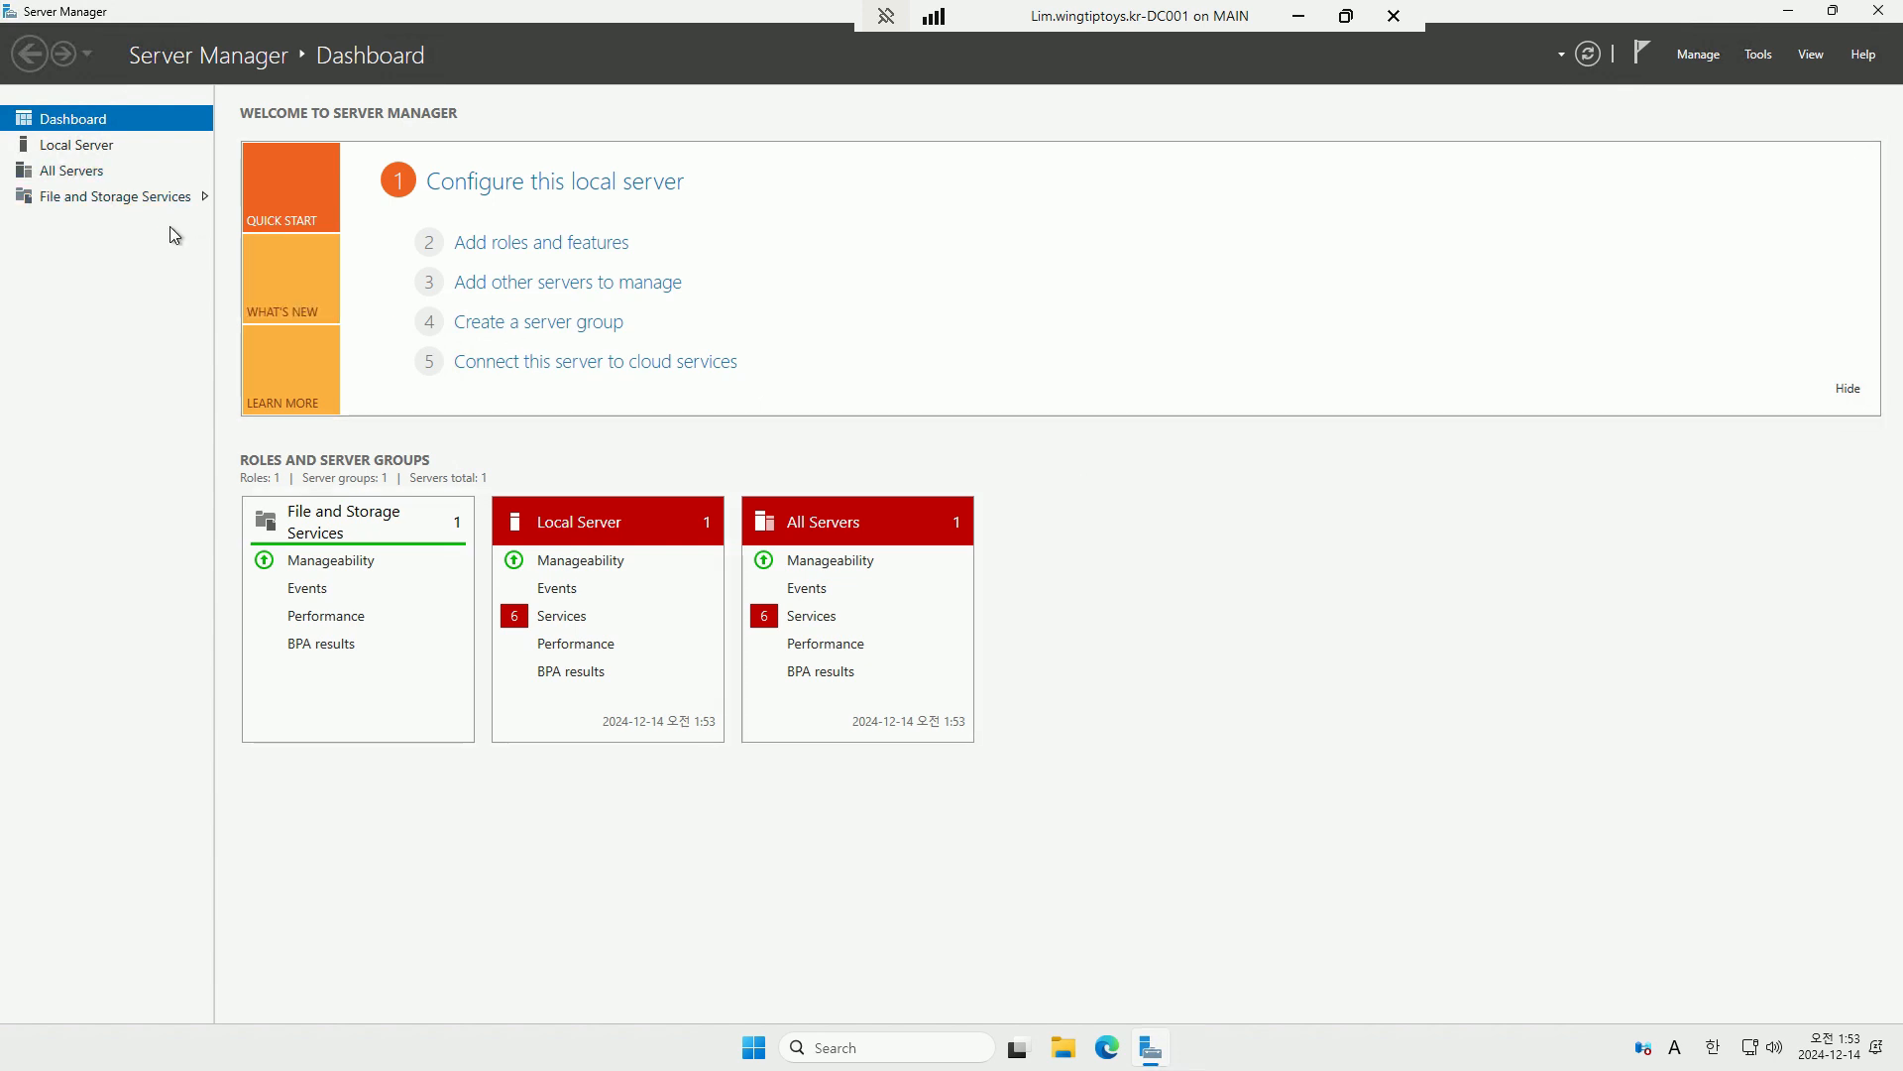
Open the Ethernet adapter's IPv4 settings, turning off IPv6 and choosing a fixed address.
{"action": "left_click", "coordinate": [97, 145]}
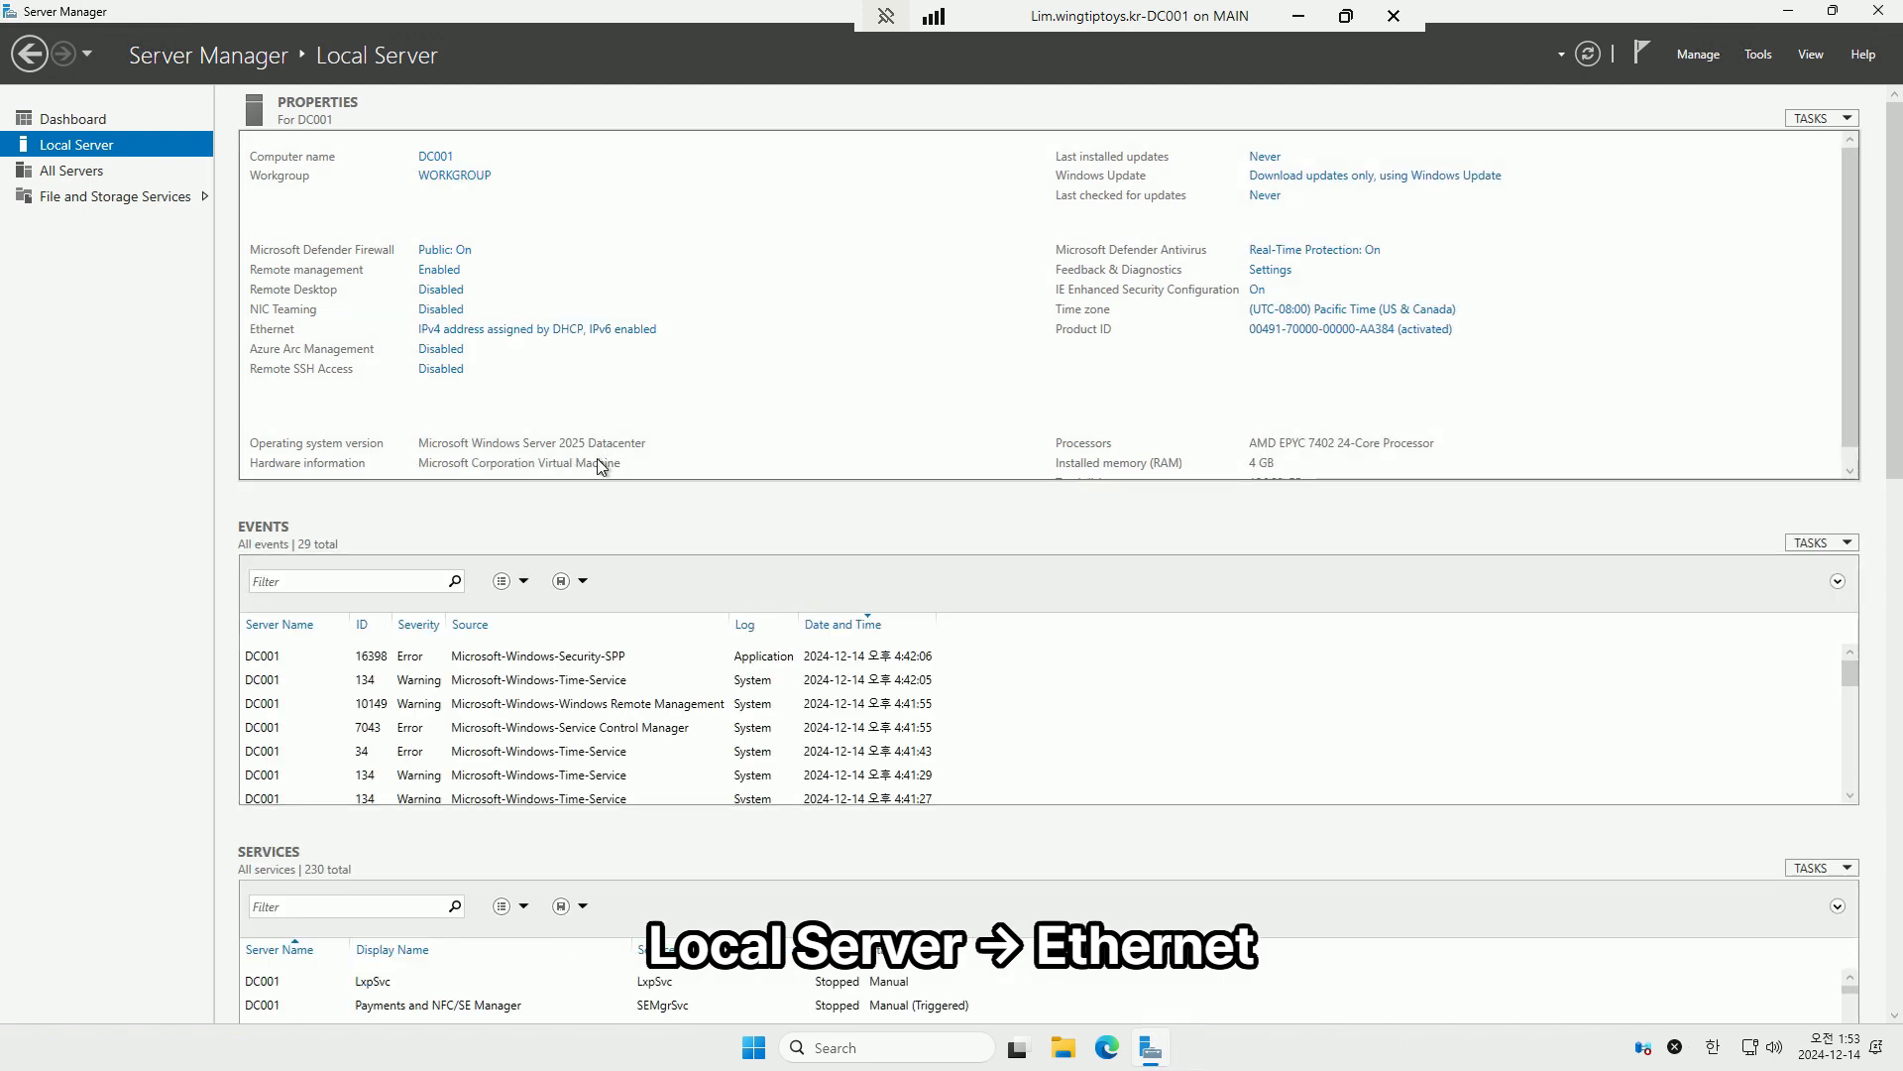
{"action": "left_click", "coordinate": [451, 330]}
{"action": "right_click", "coordinate": [579, 349]}
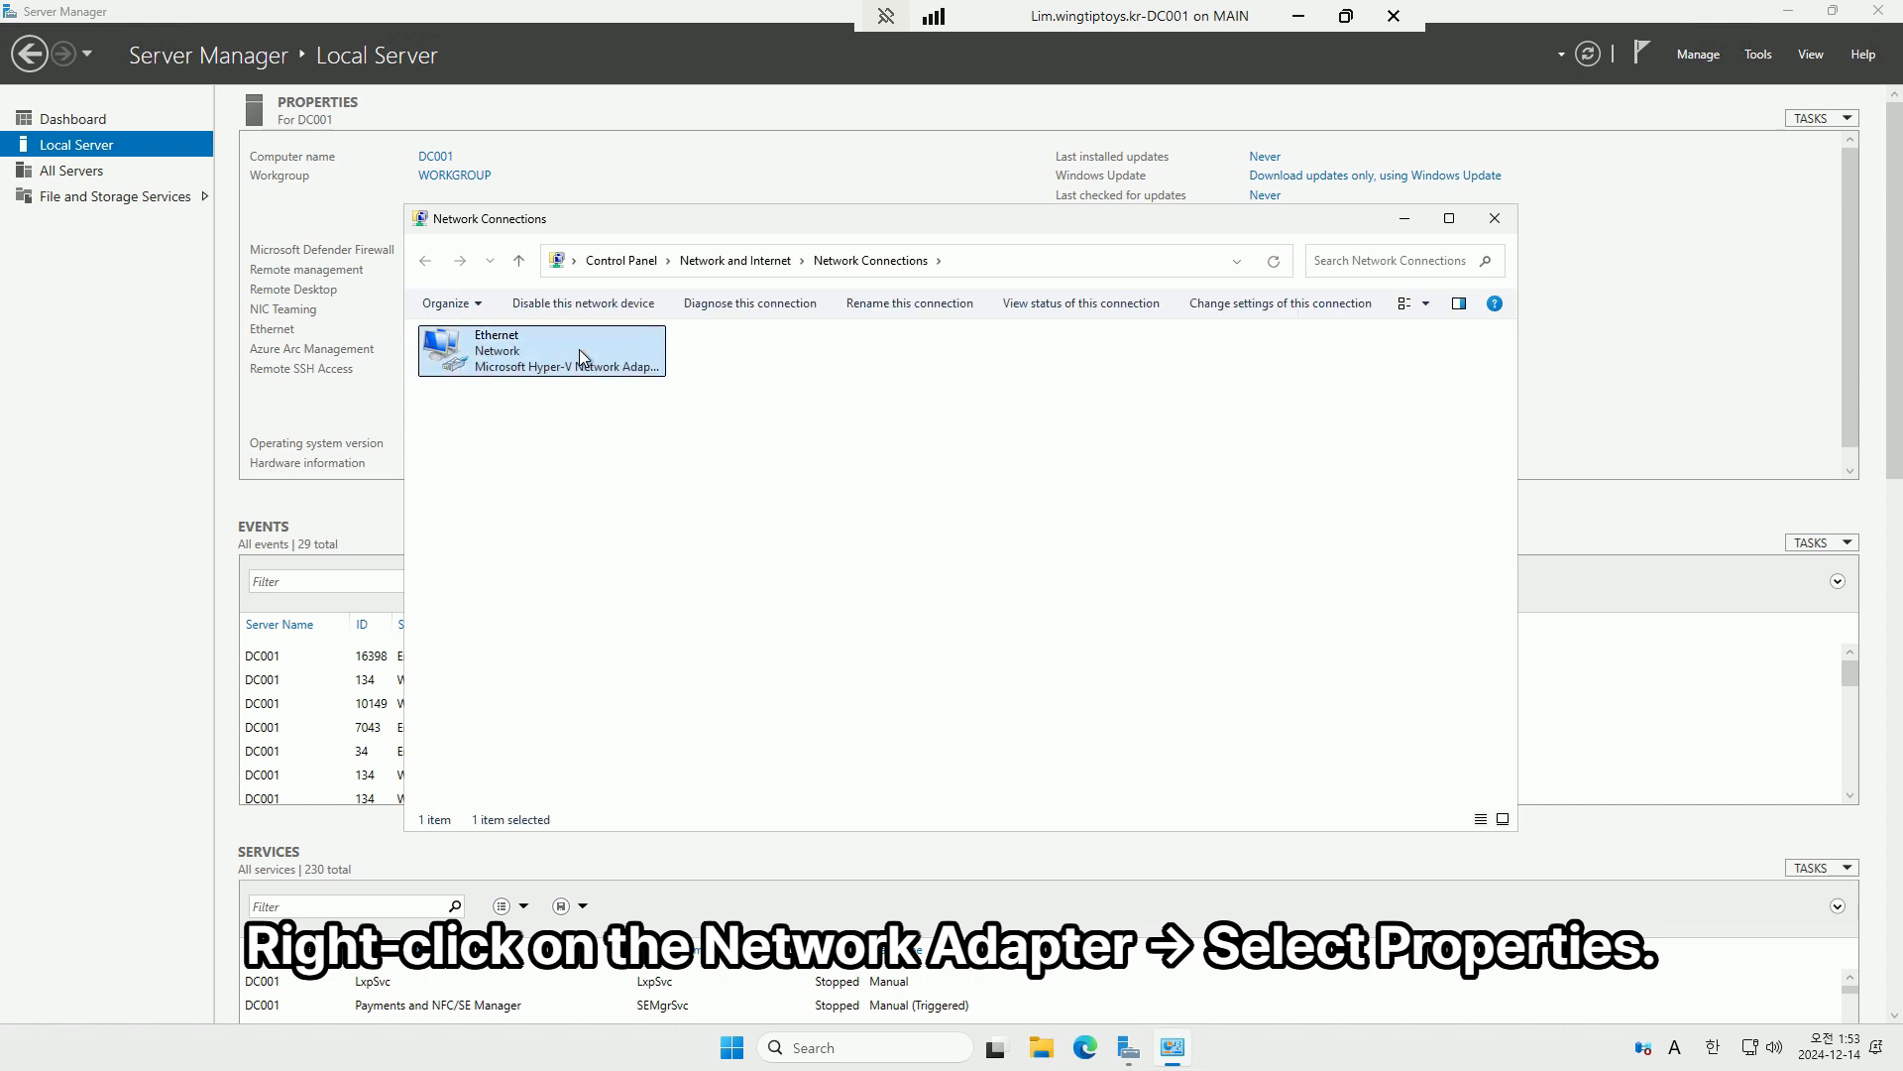
{"action": "left_click", "coordinate": [645, 539]}
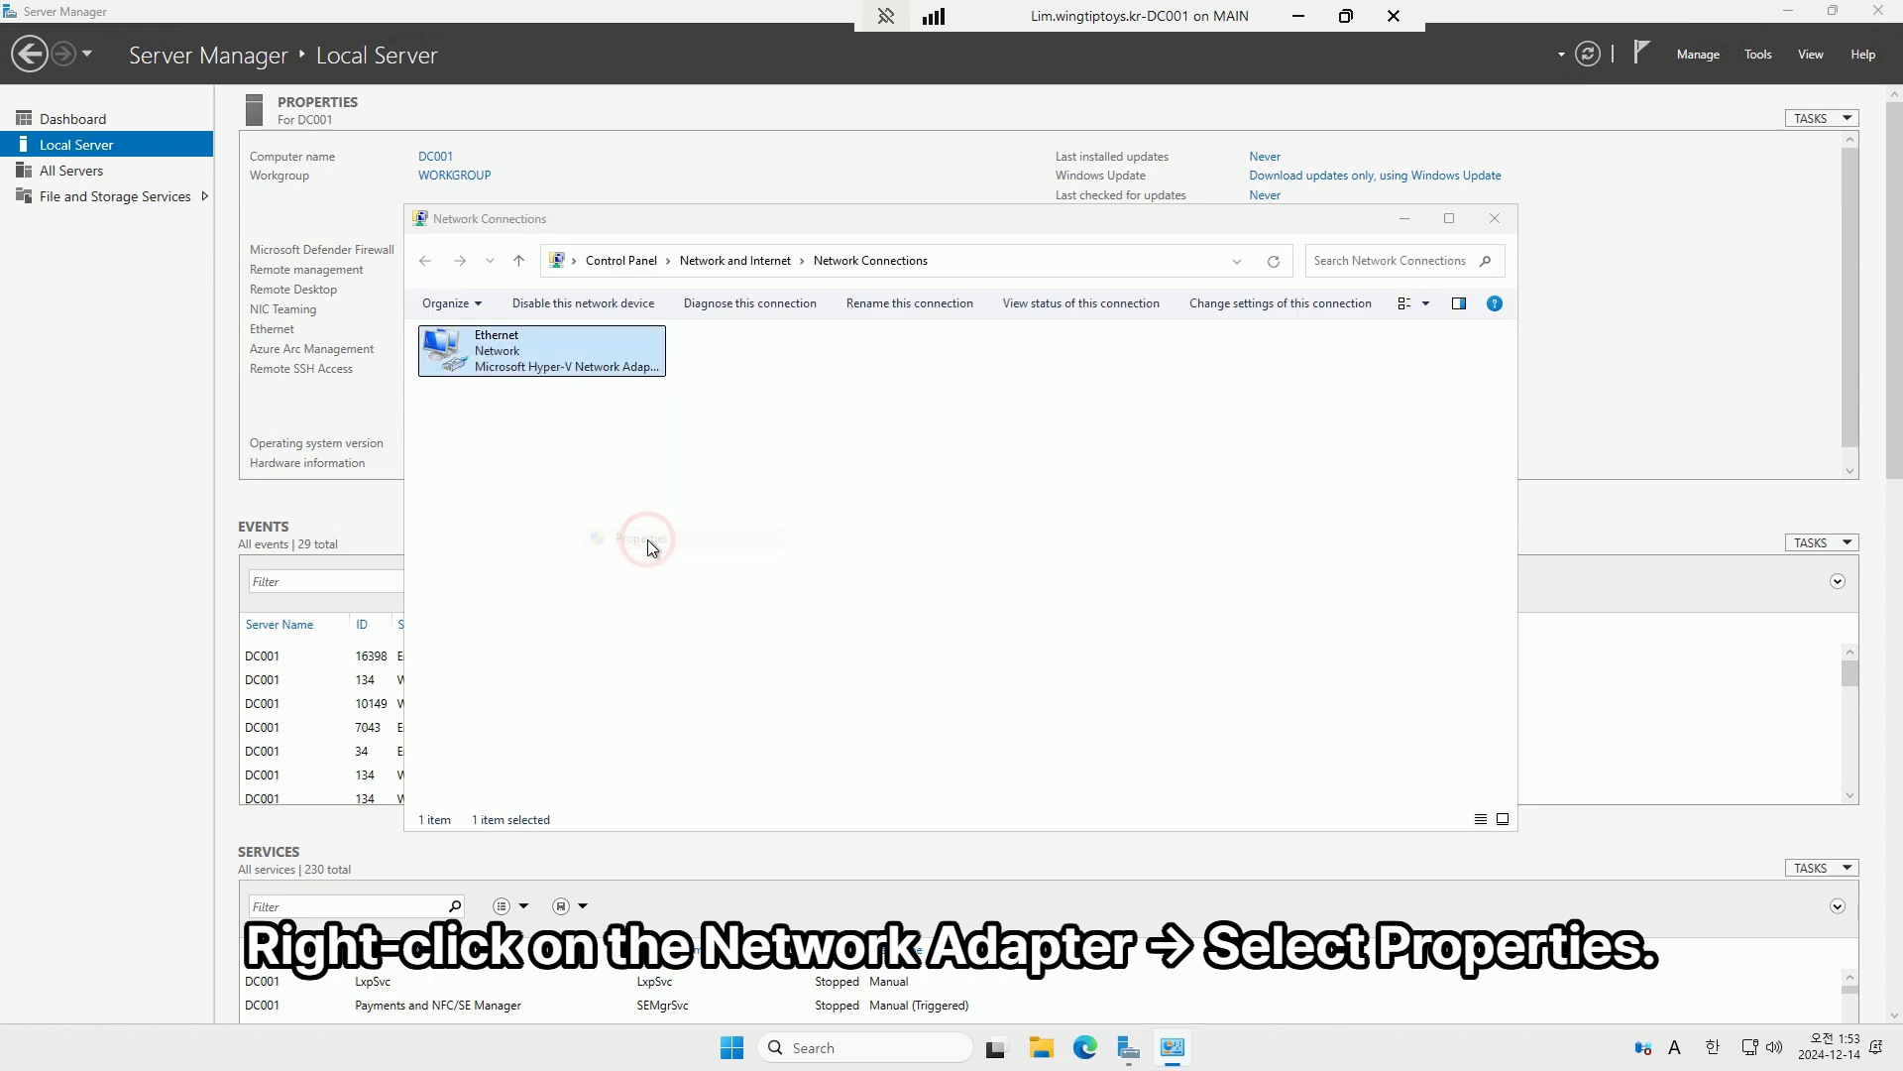
{"action": "left_click", "coordinate": [646, 532]}
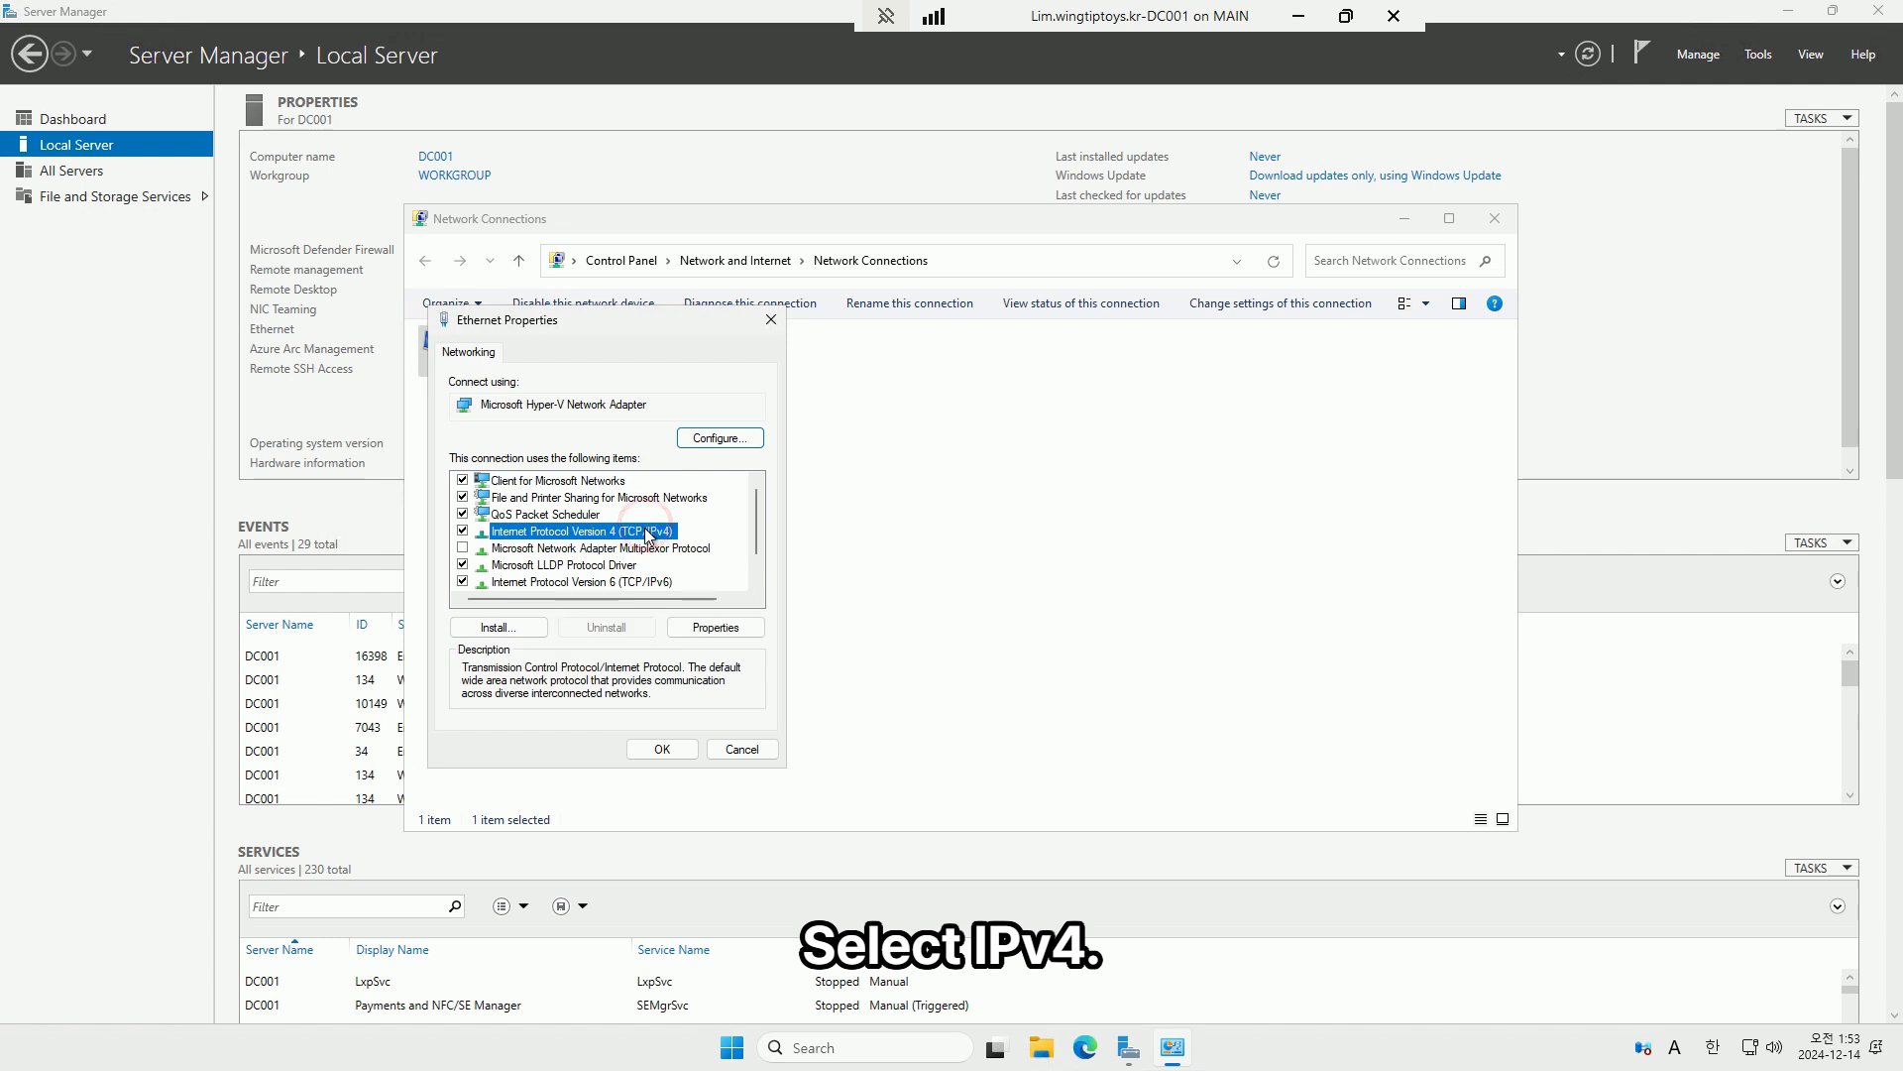
{"action": "left_click", "coordinate": [463, 581]}
{"action": "double_click", "coordinate": [599, 536]}
{"action": "left_click", "coordinate": [598, 538]}
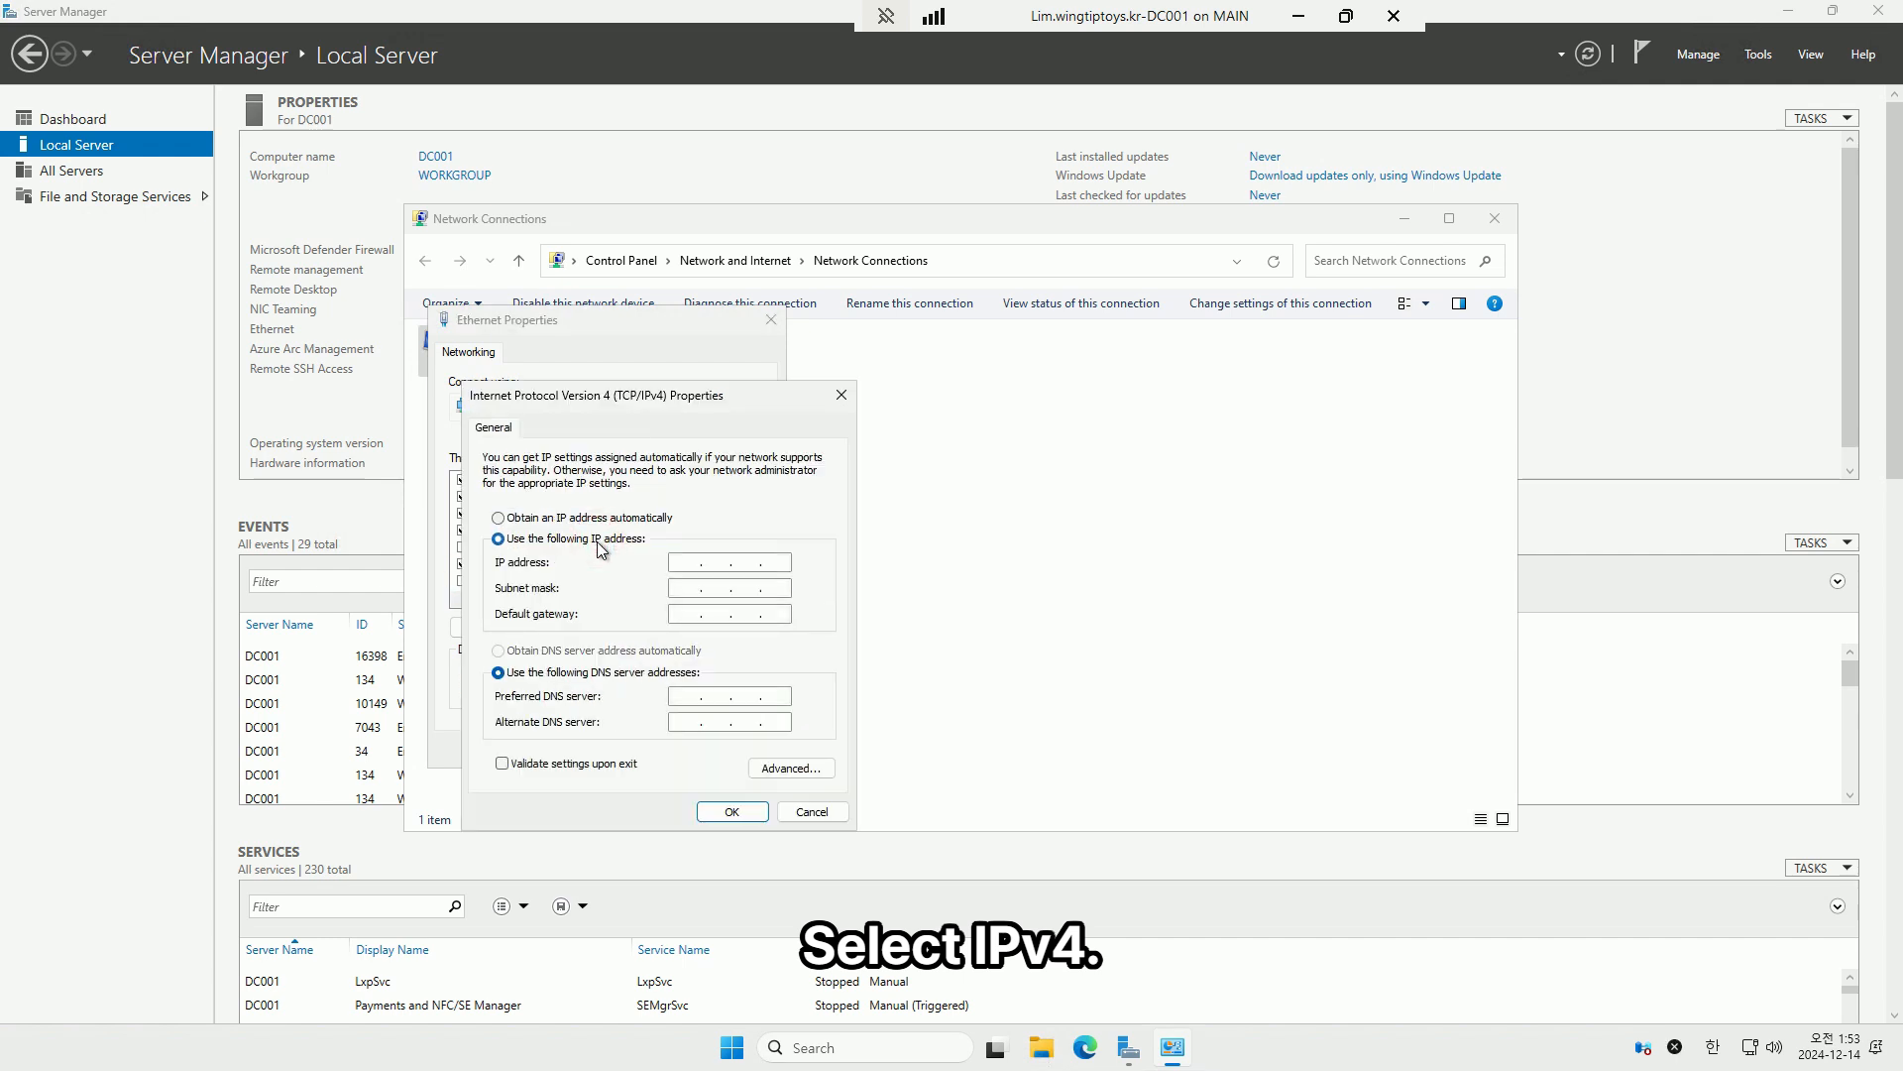
Check the current IP configuration with ipconfig in a command prompt.
{"action": "key", "text": "super+r"}
{"action": "type", "text": "cmd"}
{"action": "key", "text": "Return"}
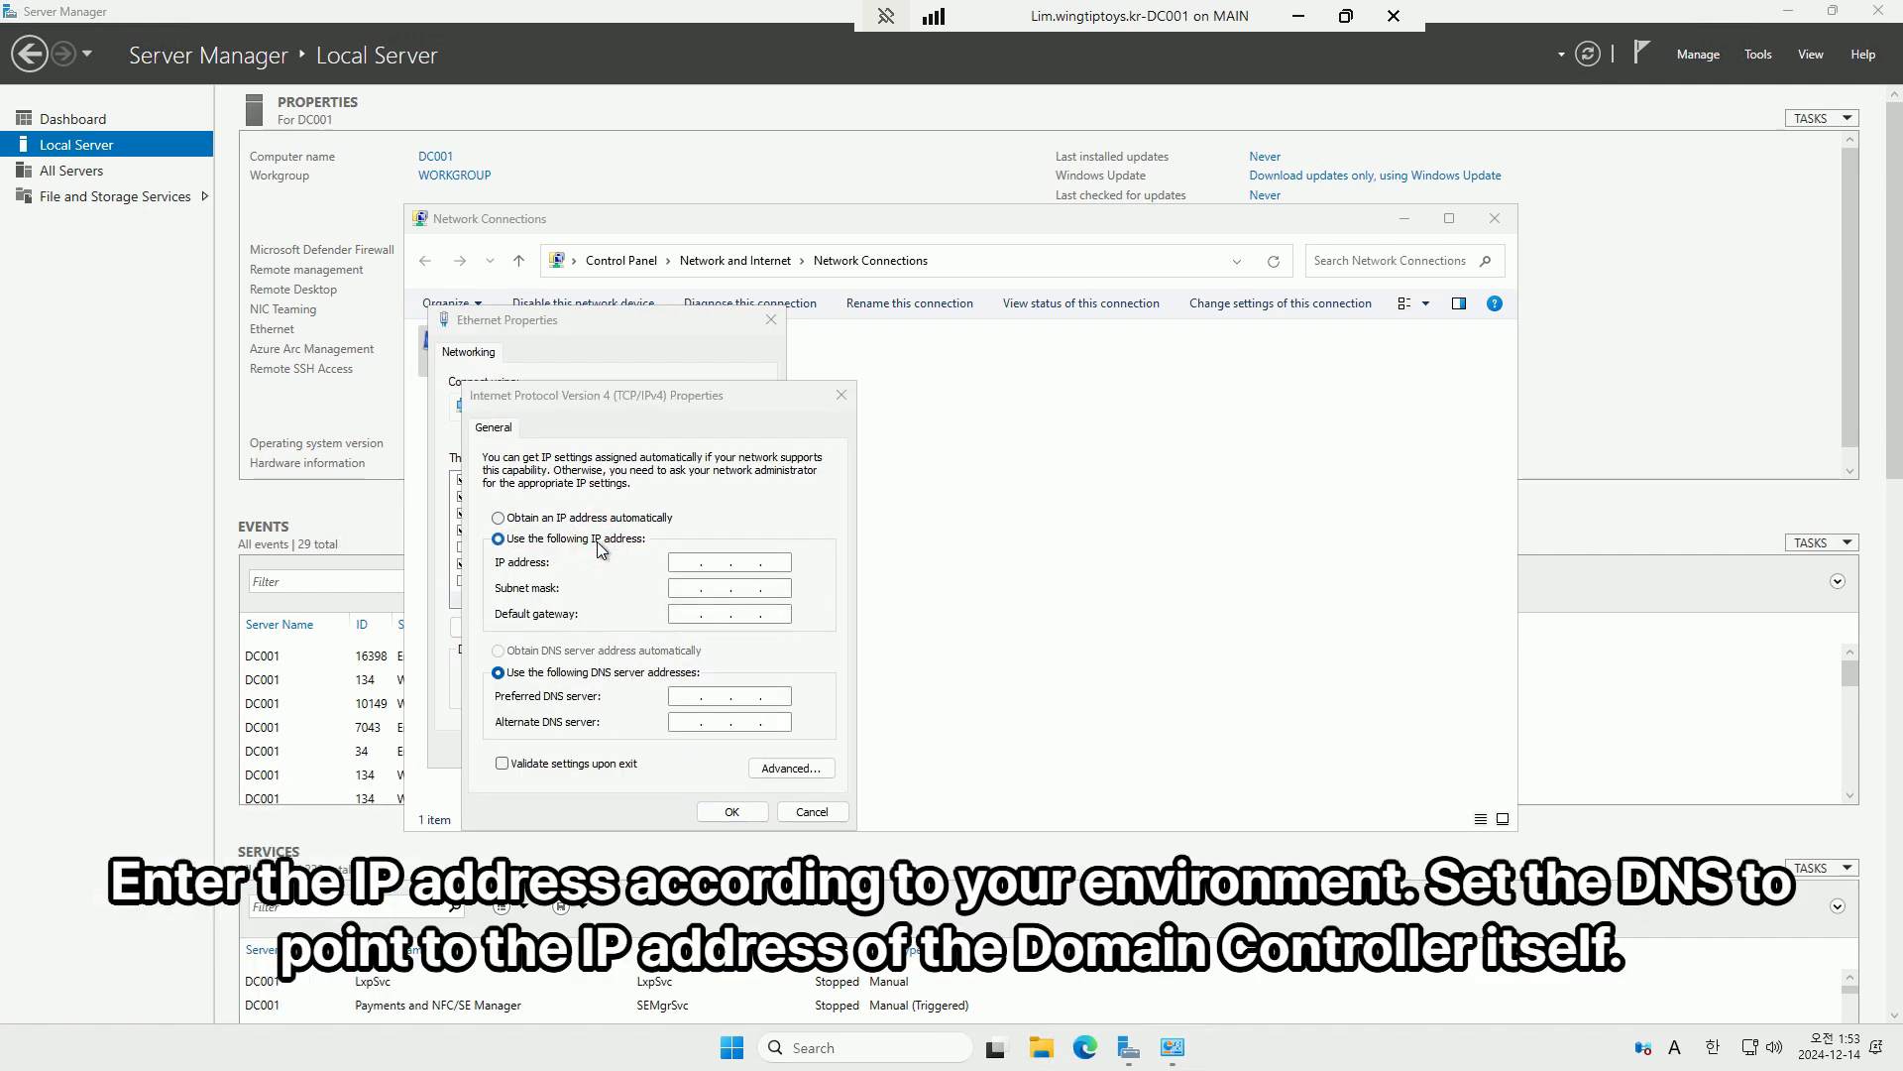
{"action": "type", "text": "ipconfig"}
{"action": "key", "text": "Return"}
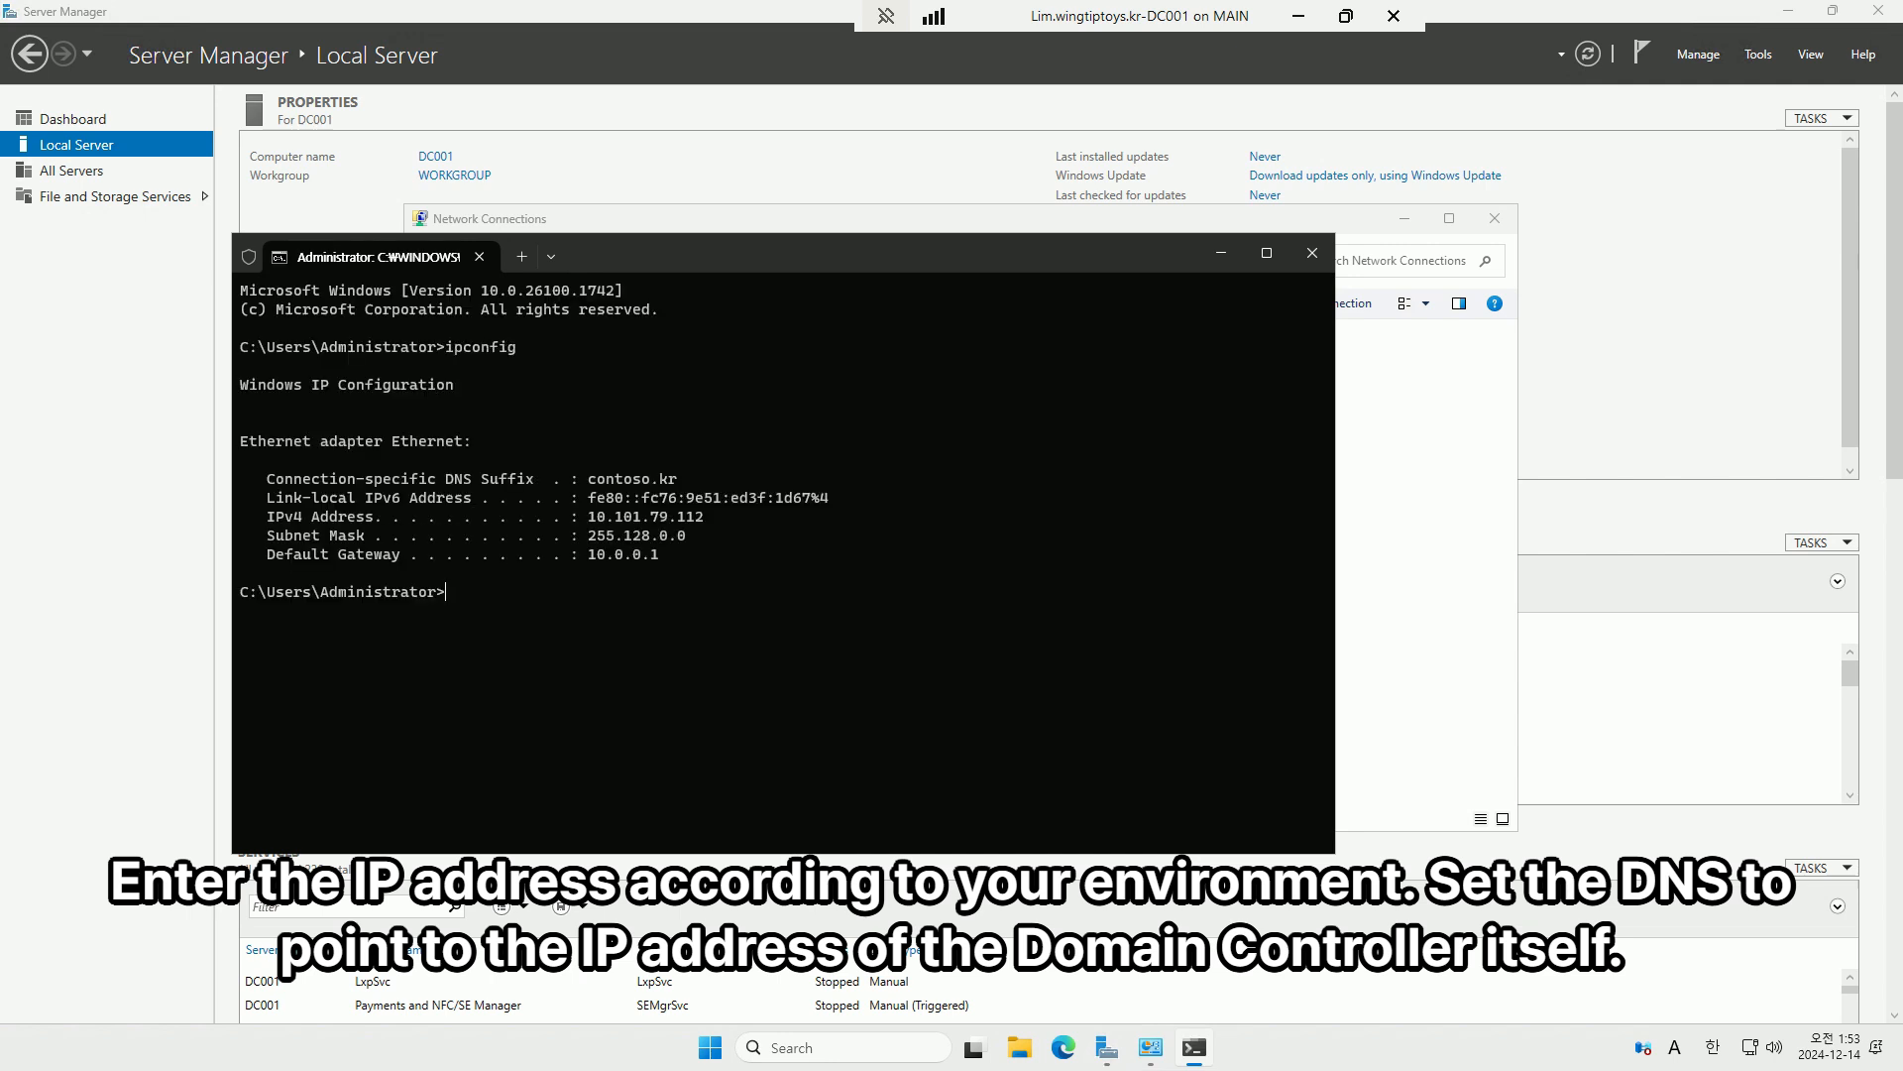
{"action": "key", "text": "Up"}
{"action": "type", "text": "/"}
{"action": "key", "text": "BackSpace"}
{"action": "key", "text": "BackSpace"}
{"action": "key", "text": "BackSpace"}
{"action": "key", "text": "BackSpace"}
{"action": "key", "text": "BackSpace"}
{"action": "key", "text": "BackSpace"}
{"action": "key", "text": "BackSpace"}
{"action": "key", "text": "BackSpace"}
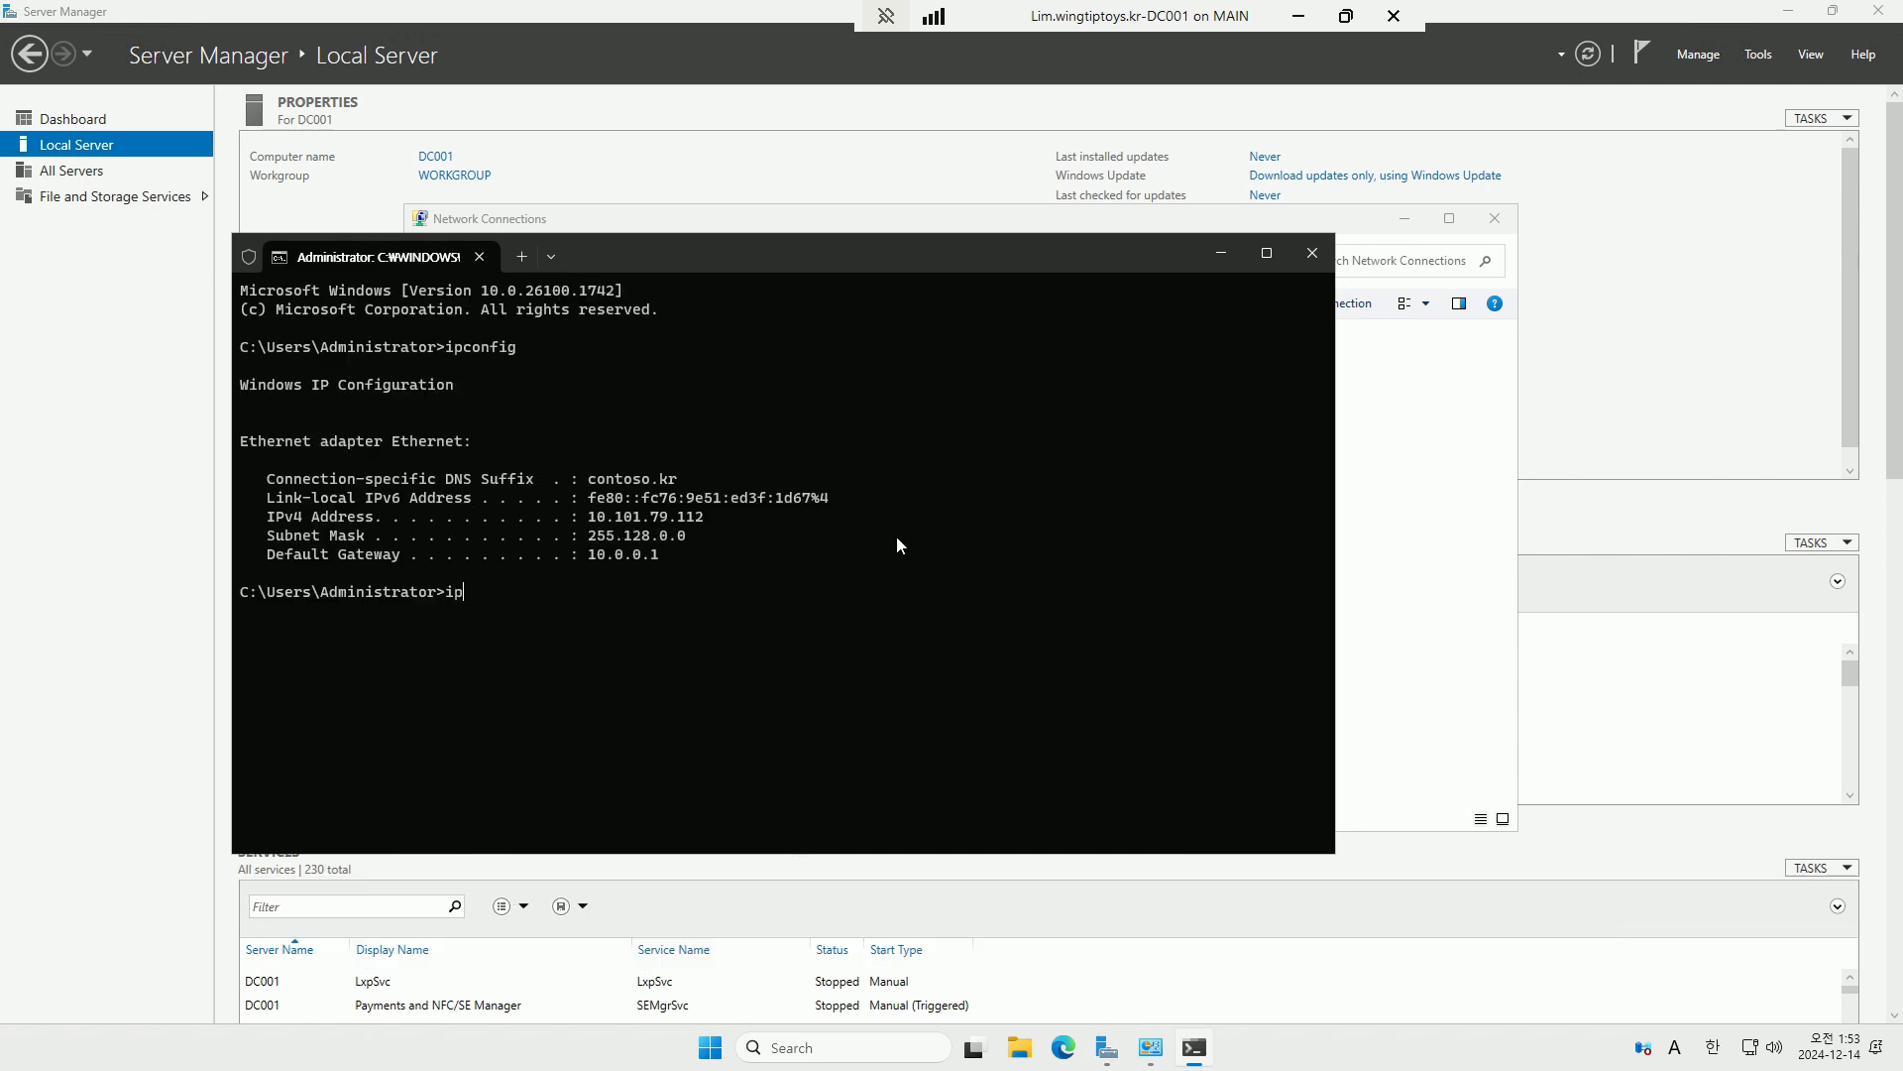
{"action": "left_click", "coordinate": [1313, 252]}
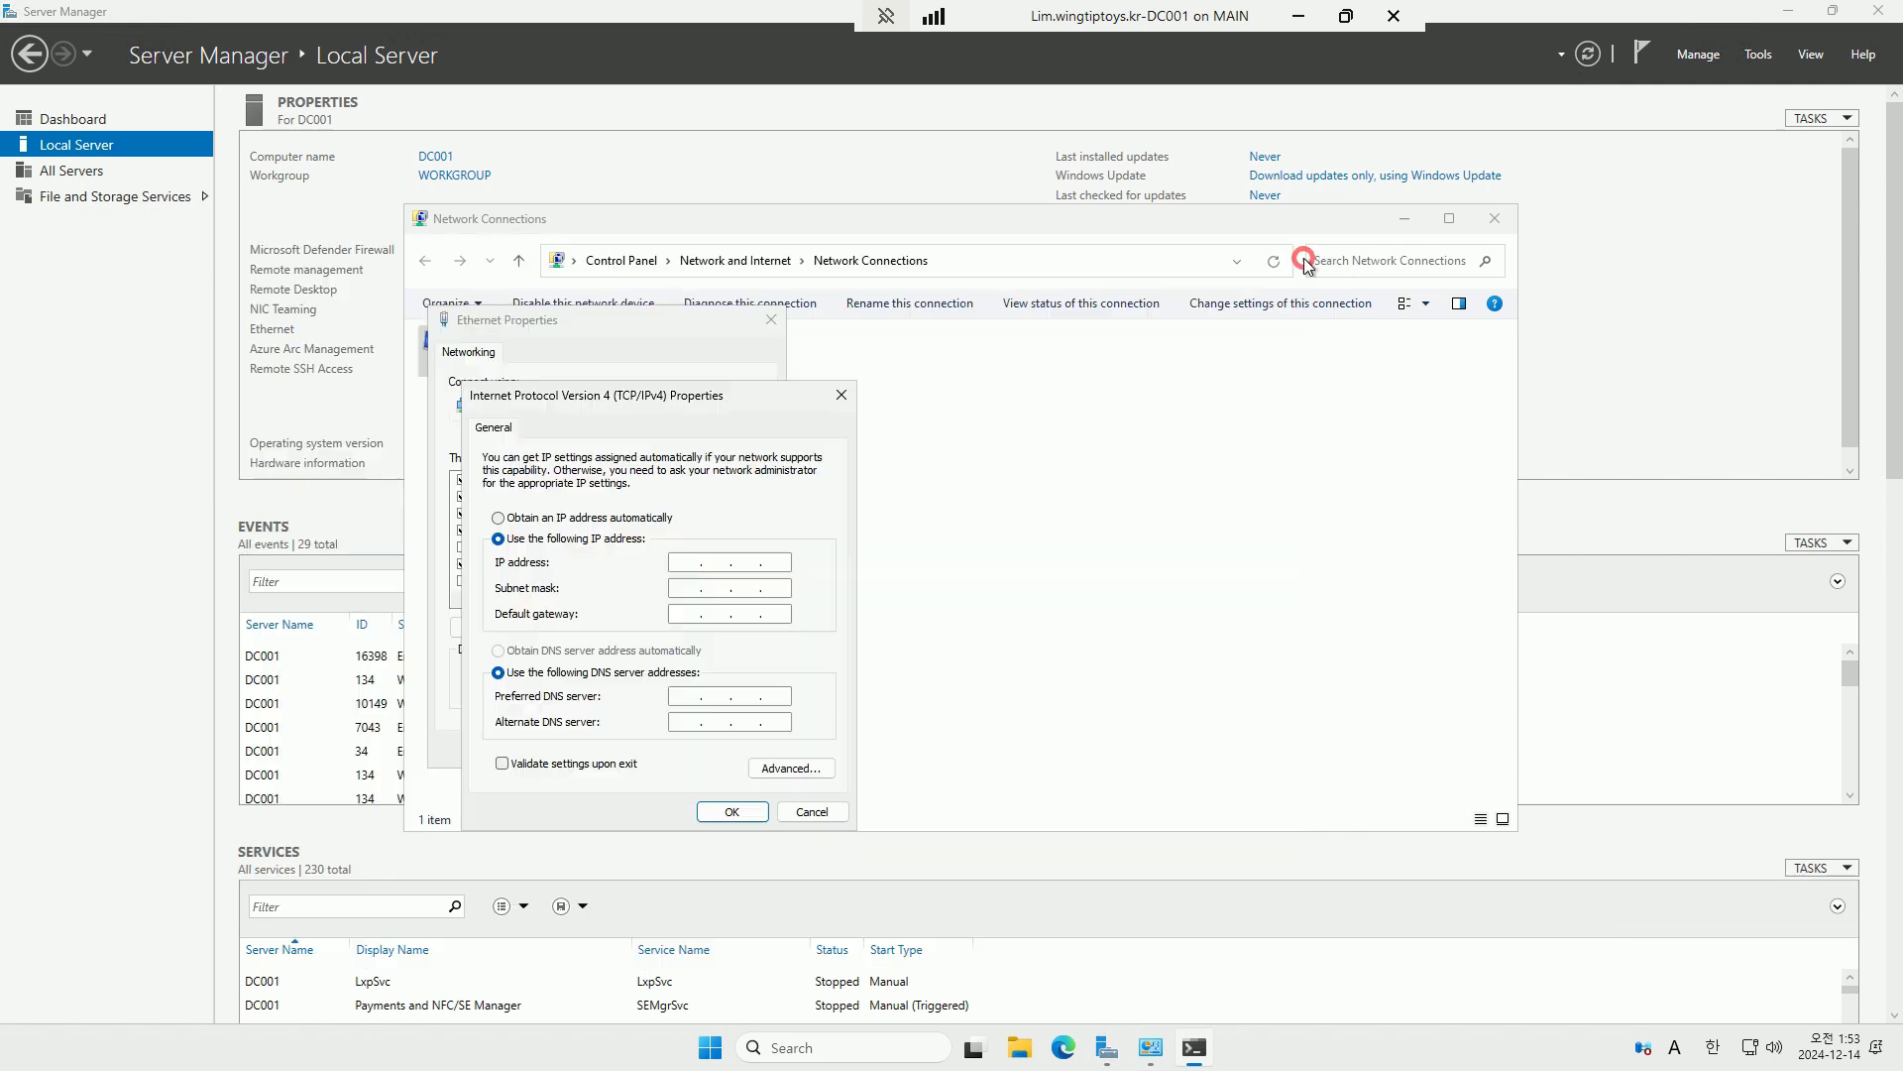
Start entering the gateway and DNS server, then close the IPv4, Ethernet and Network Connections windows.
{"action": "left_click", "coordinate": [677, 619]}
{"action": "type", "text": "10.4.0.2"}
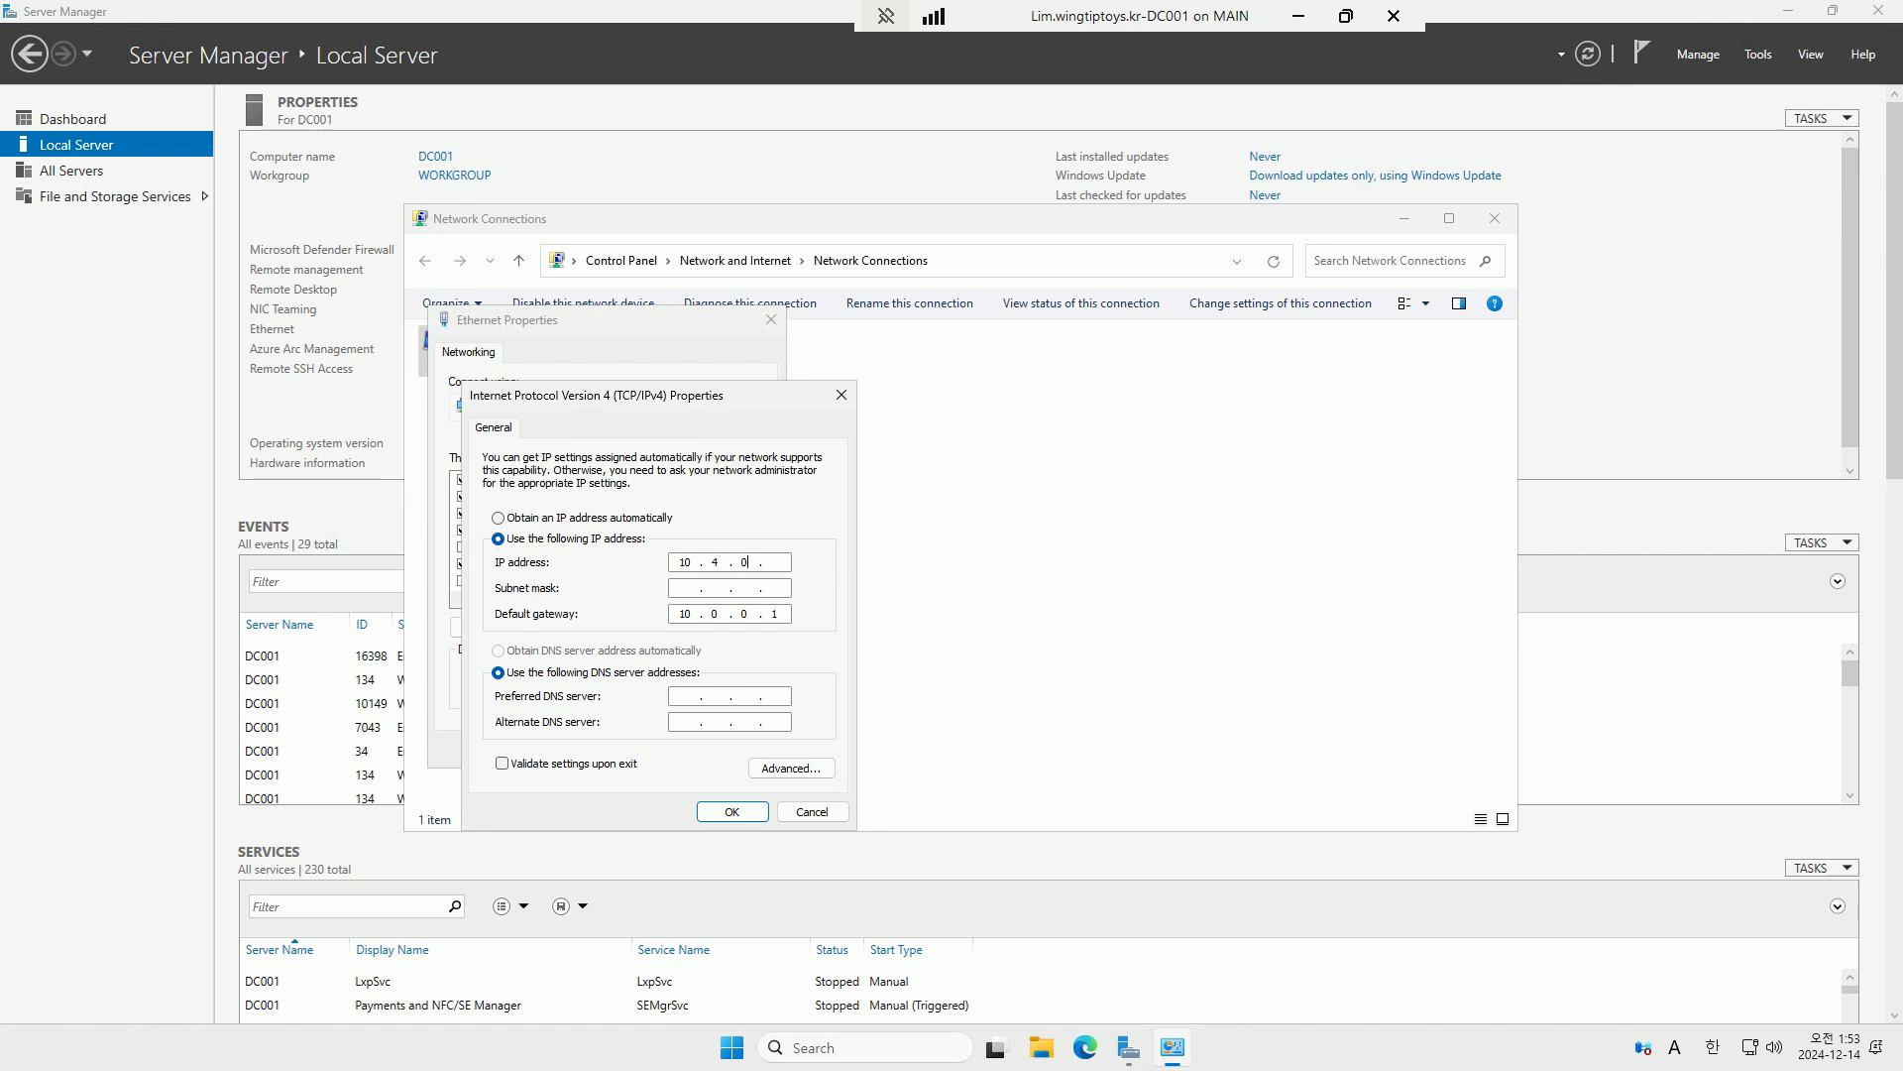
{"action": "key", "text": "Tab"}
{"action": "key", "text": "Tab"}
{"action": "key", "text": "Tab"}
{"action": "key", "text": "Tab"}
{"action": "type", "text": "10"}
{"action": "left_click", "coordinate": [733, 812]}
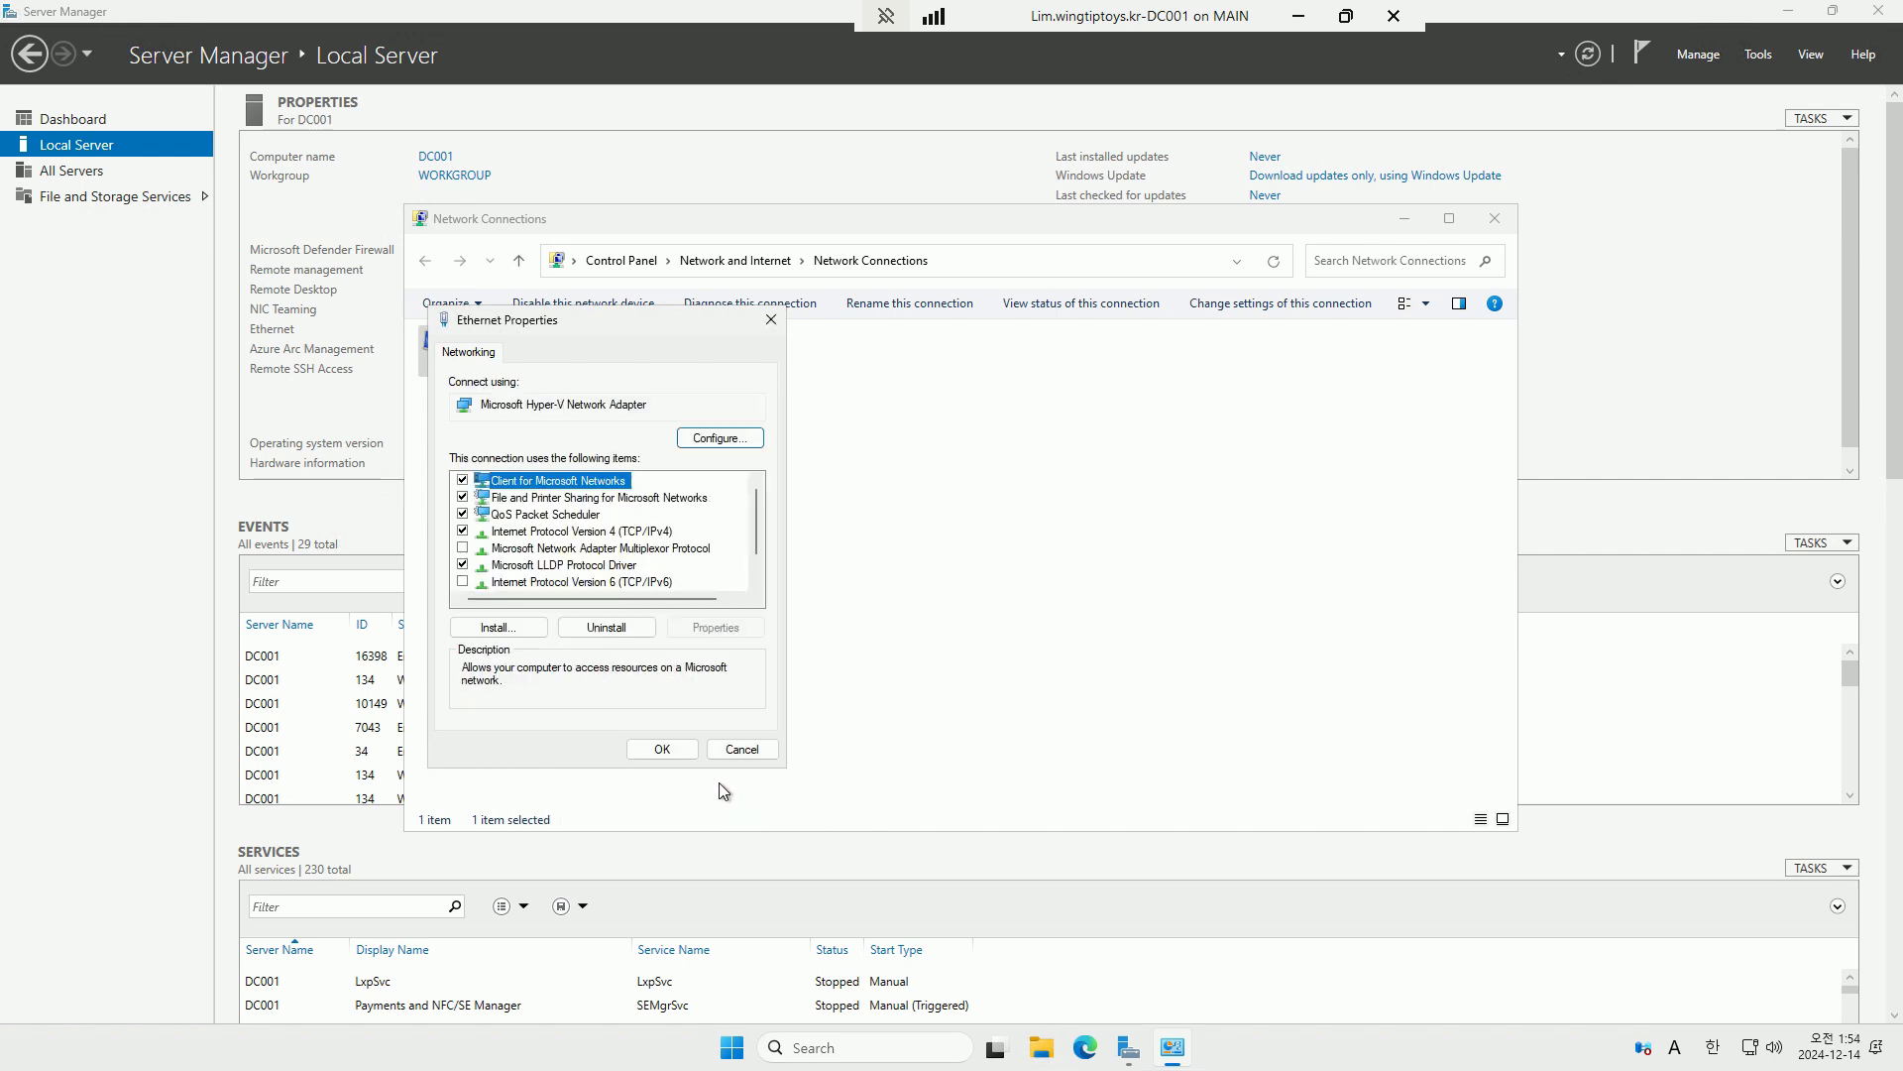
{"action": "left_click", "coordinate": [660, 745]}
{"action": "left_click", "coordinate": [1494, 218]}
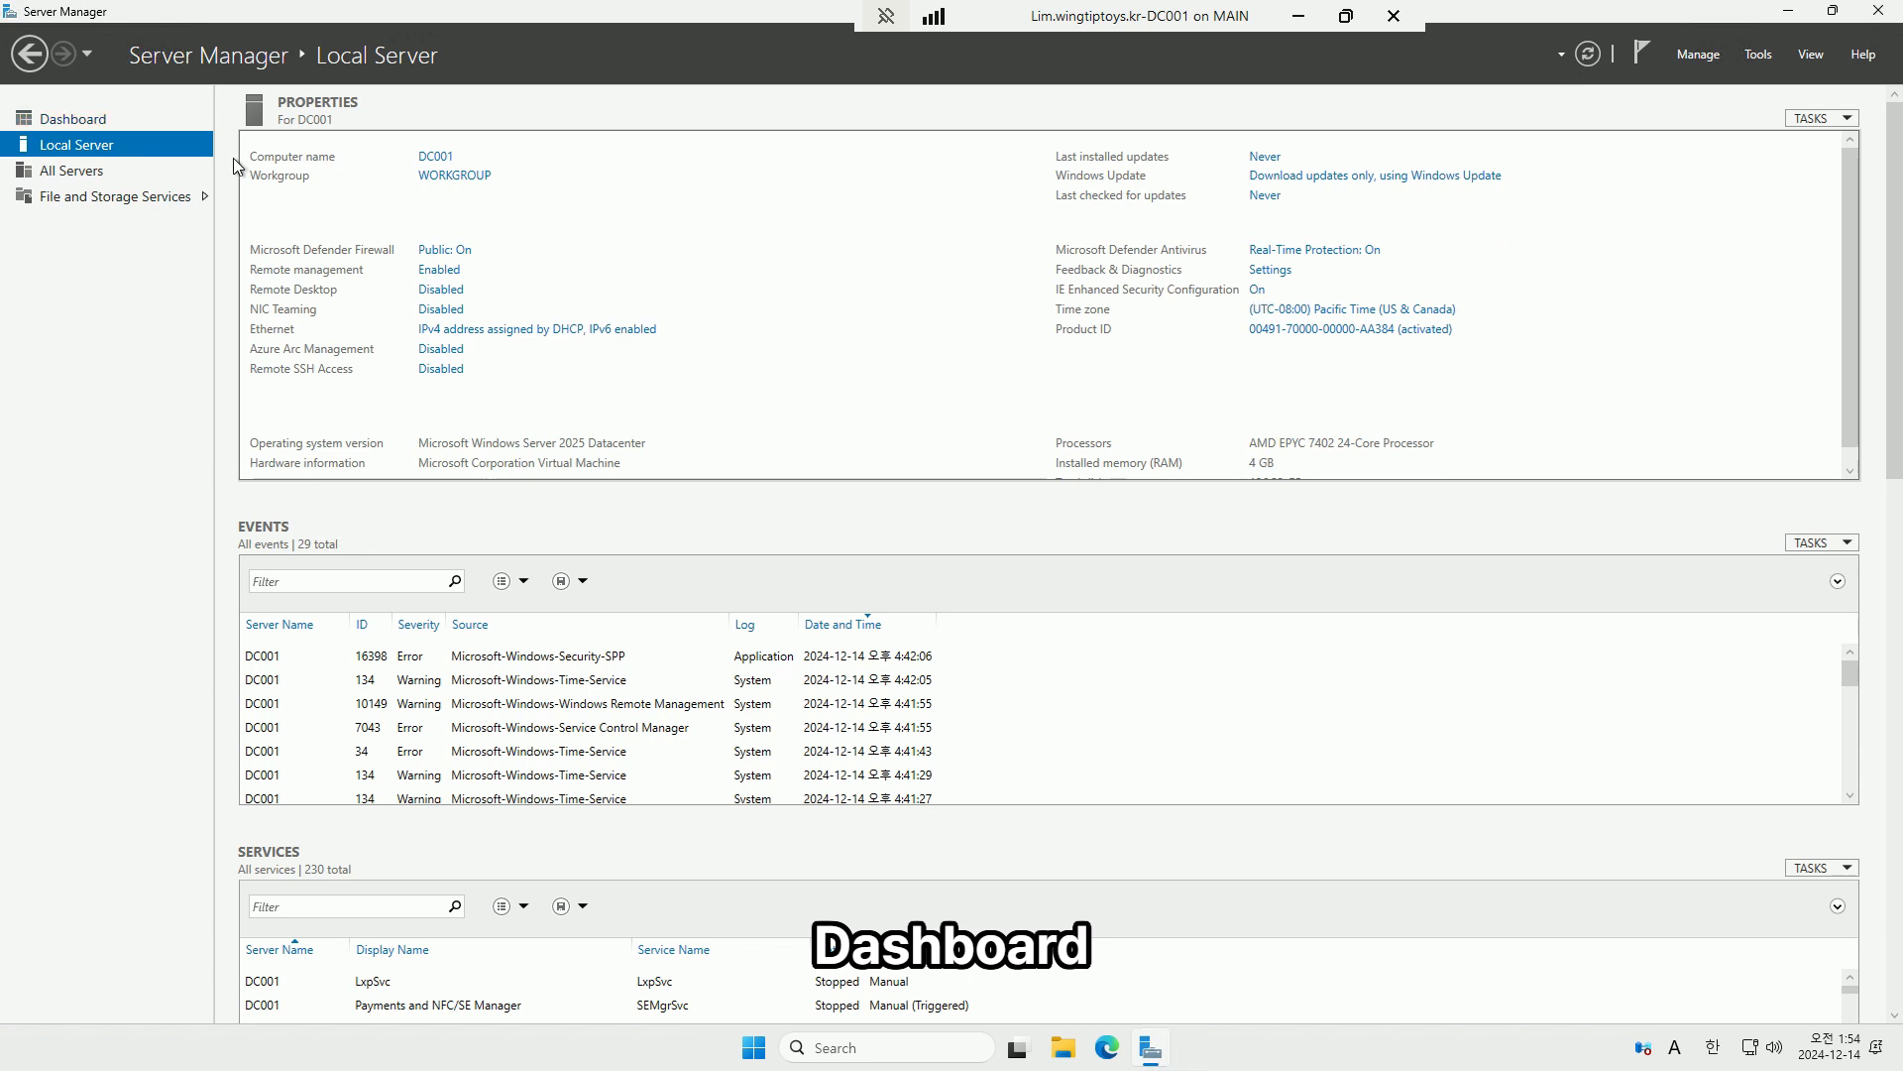
Launch Add Roles and Features from the Dashboard, keeping the default type and DC001 as destination.
{"action": "left_click", "coordinate": [92, 117]}
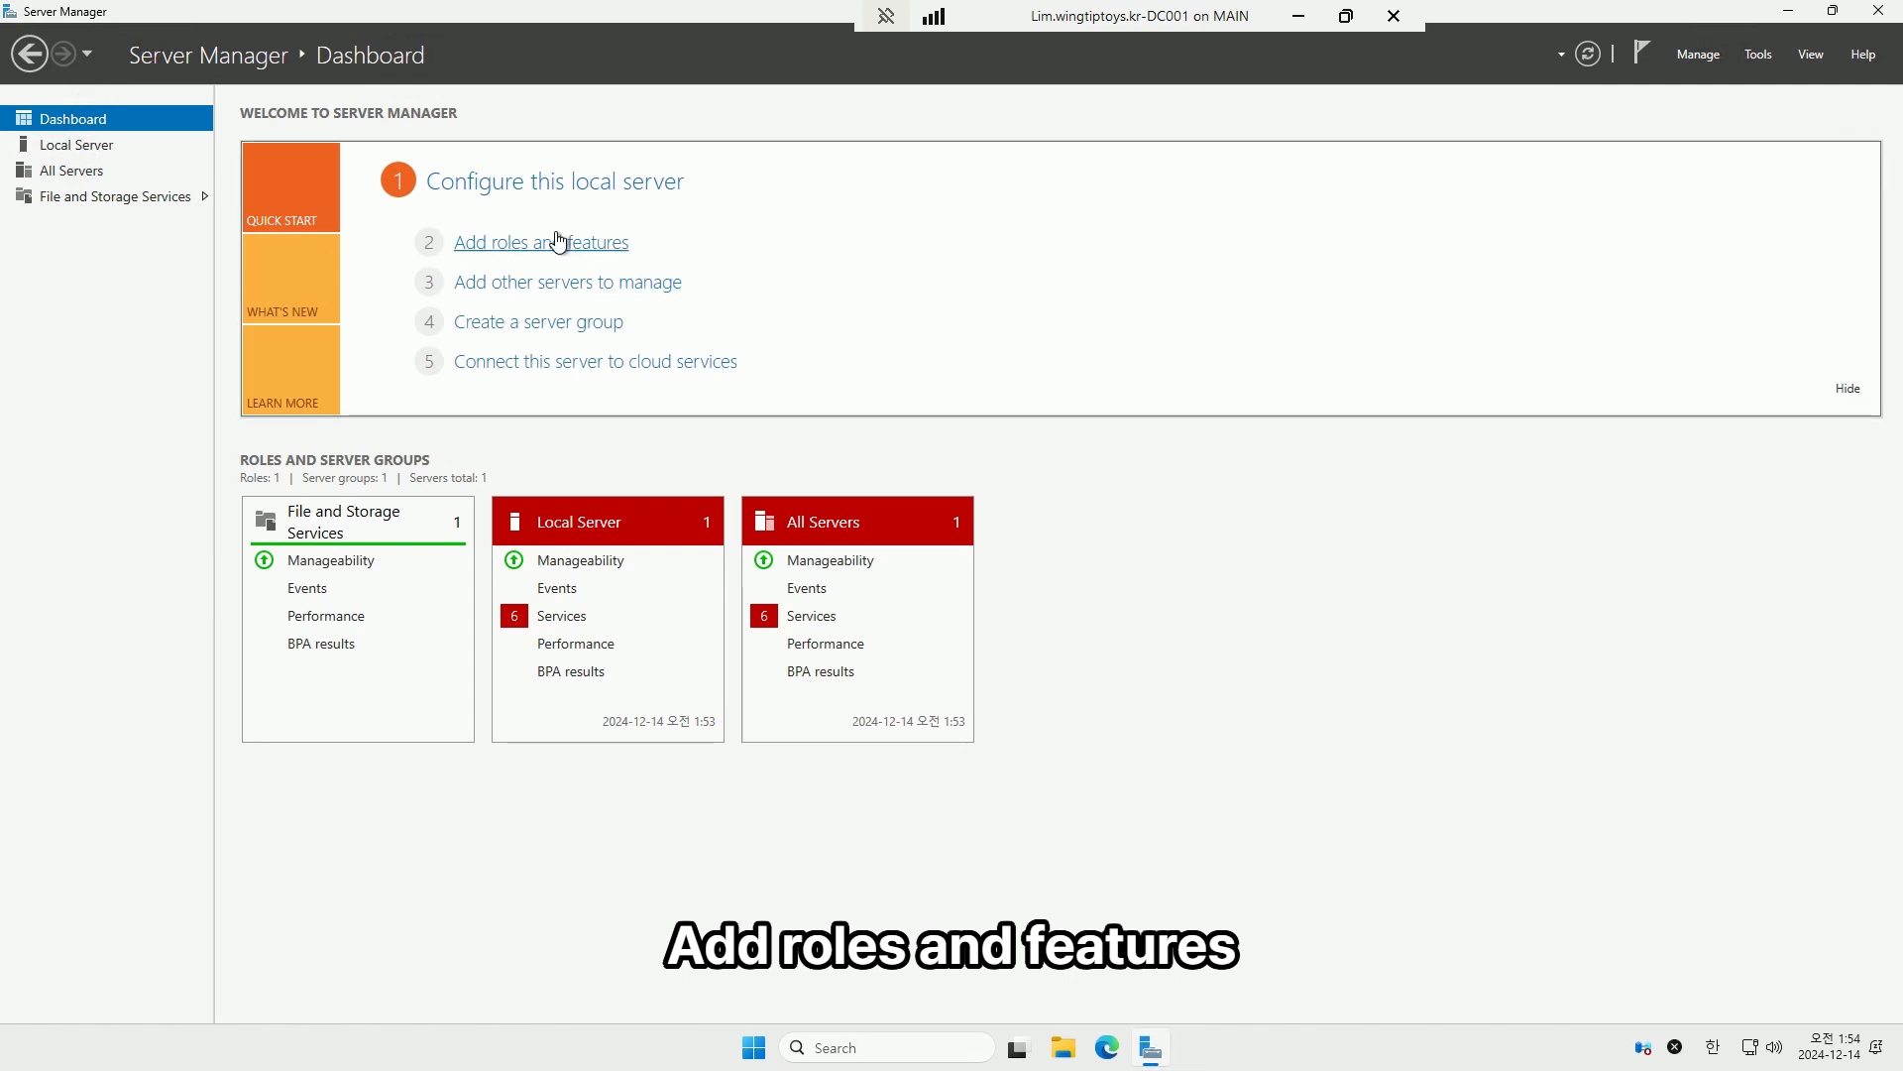
{"action": "left_click", "coordinate": [580, 248]}
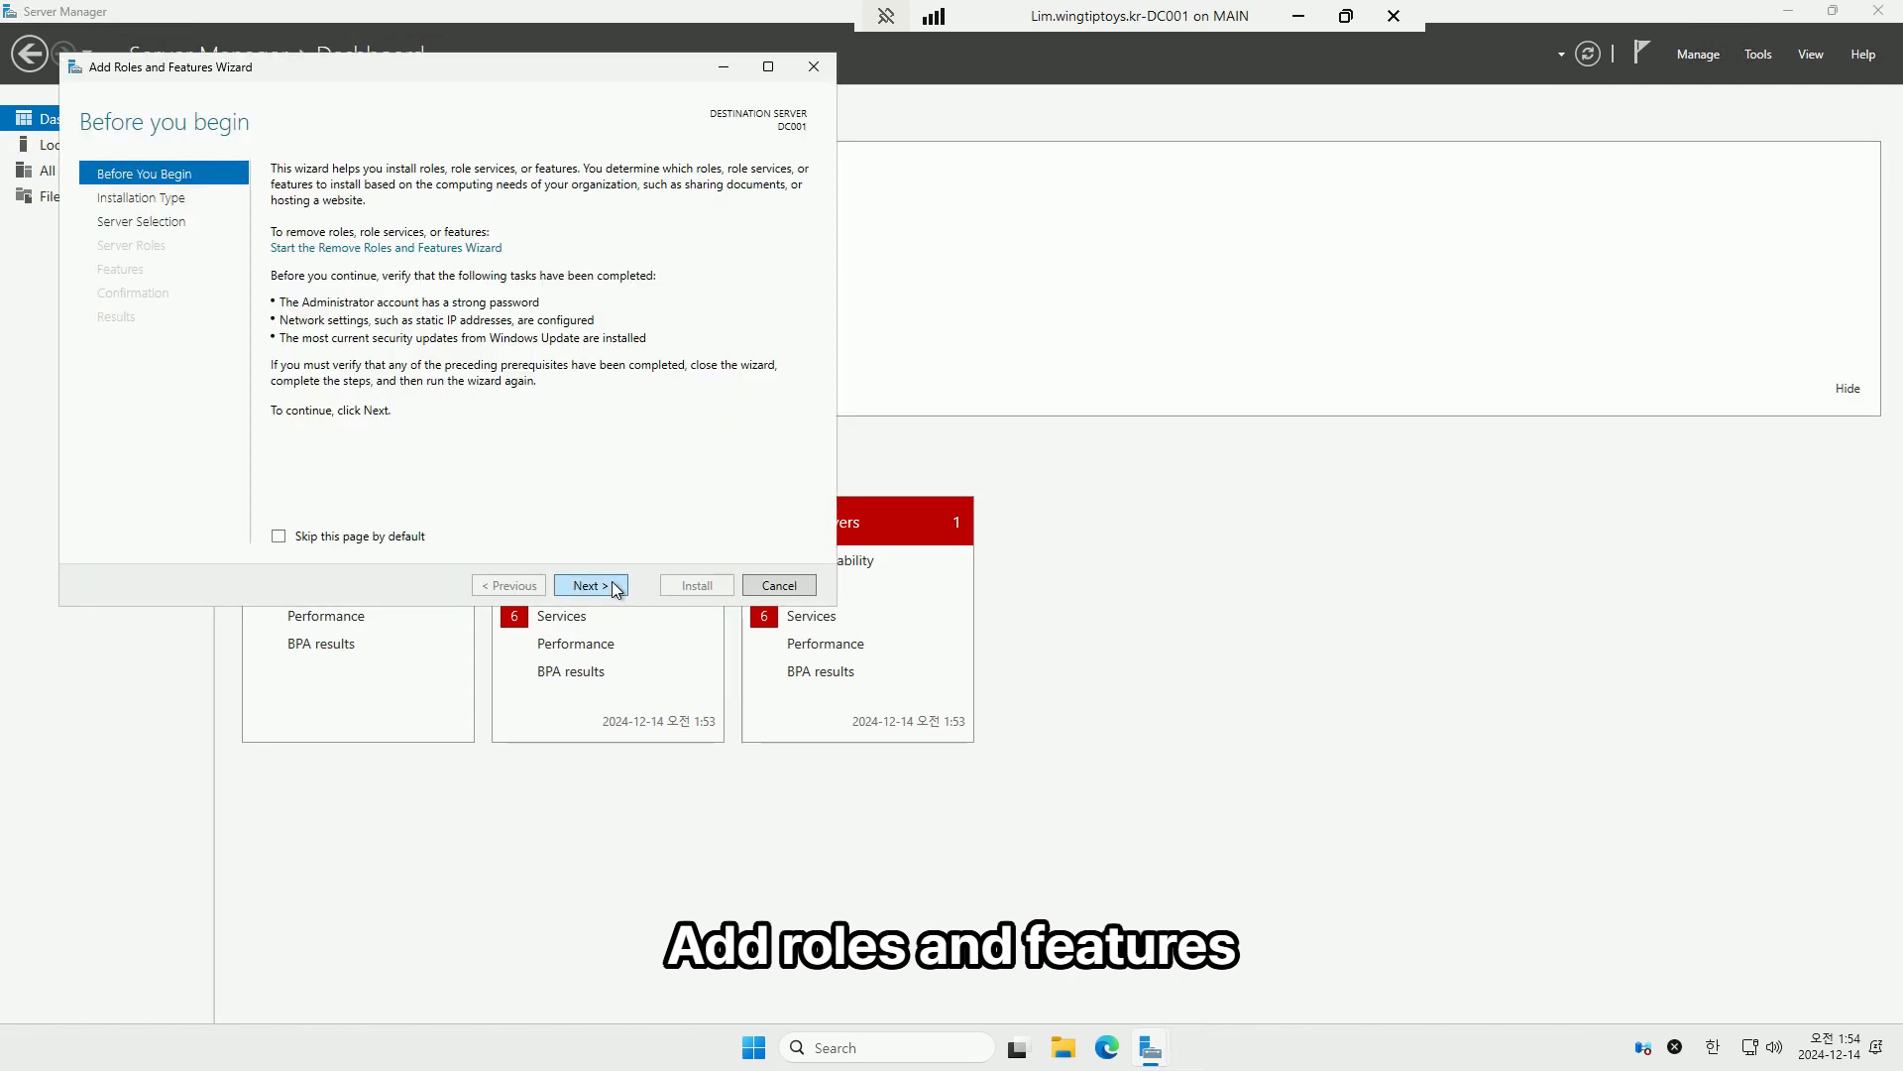
{"action": "left_click", "coordinate": [613, 589]}
{"action": "left_click", "coordinate": [614, 591]}
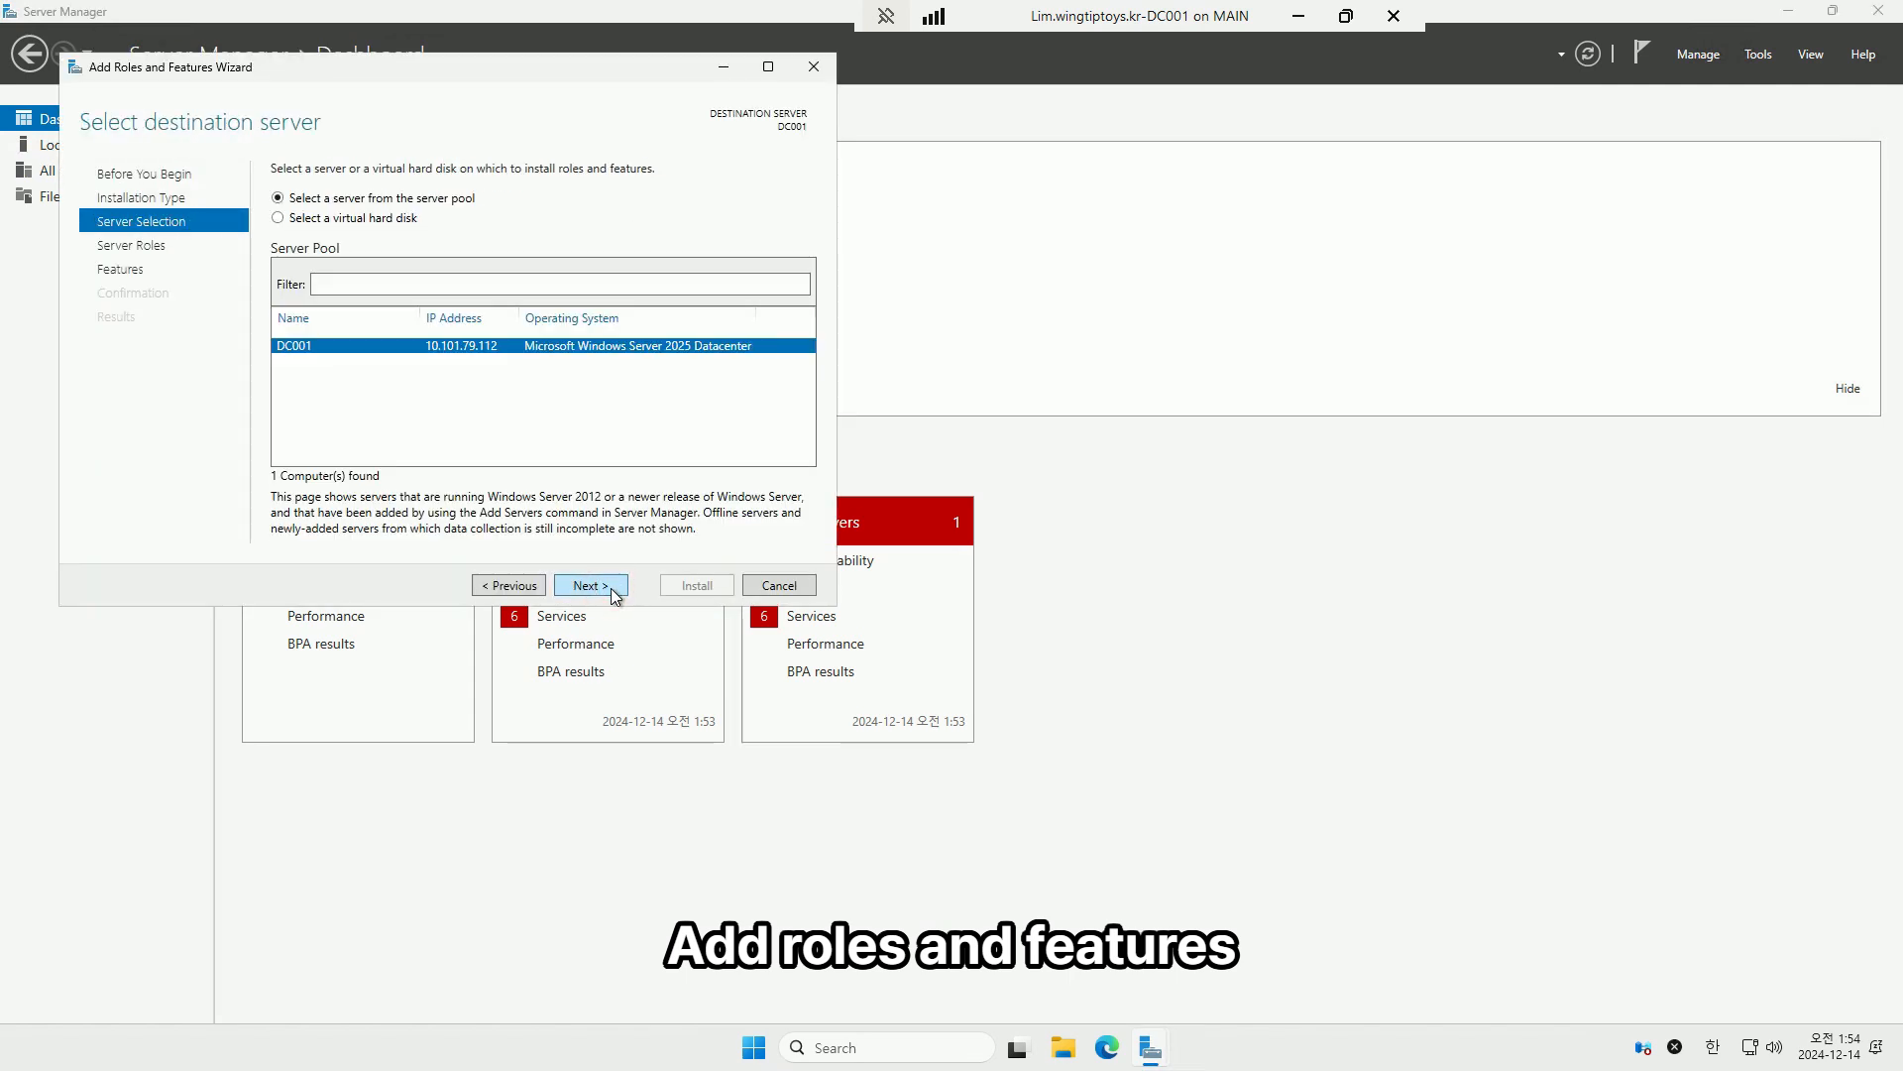
{"action": "left_click", "coordinate": [614, 589]}
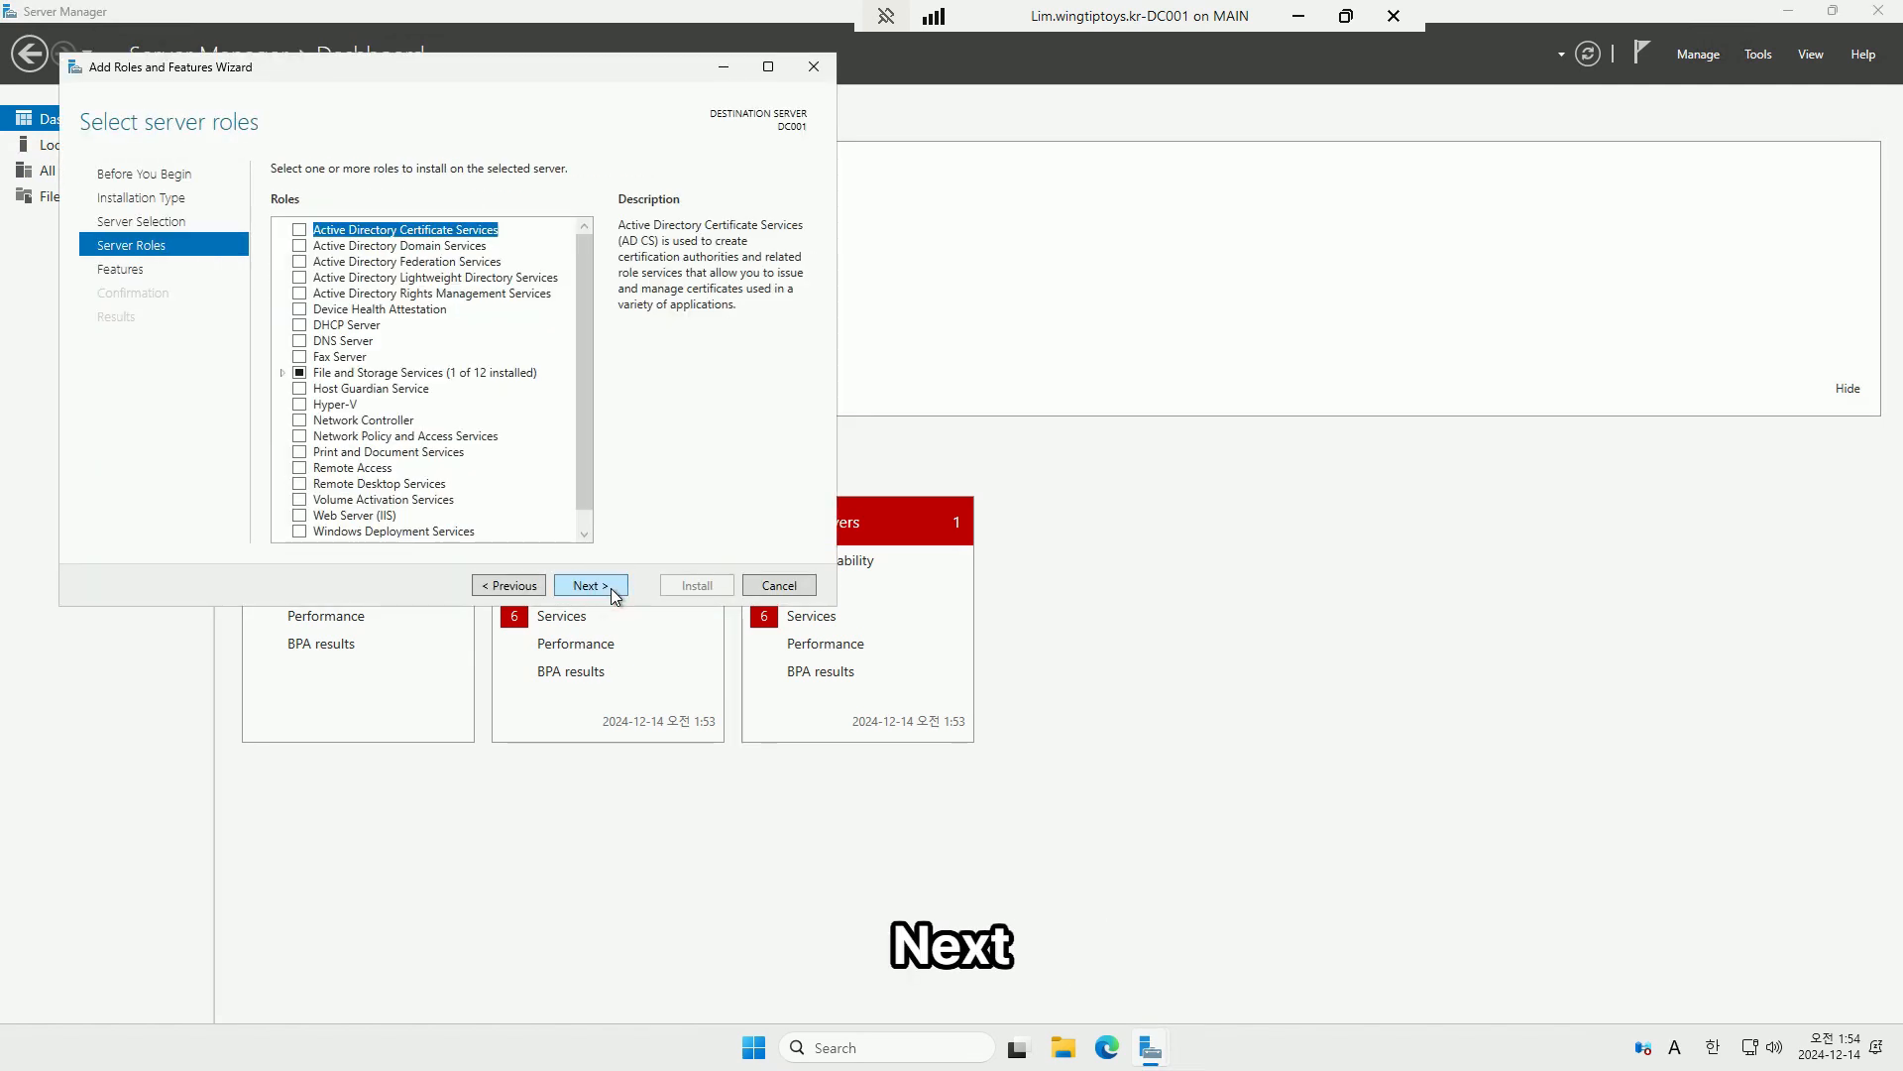
Select Active Directory Domain Services with its required features and install it.
{"action": "left_click", "coordinate": [302, 247]}
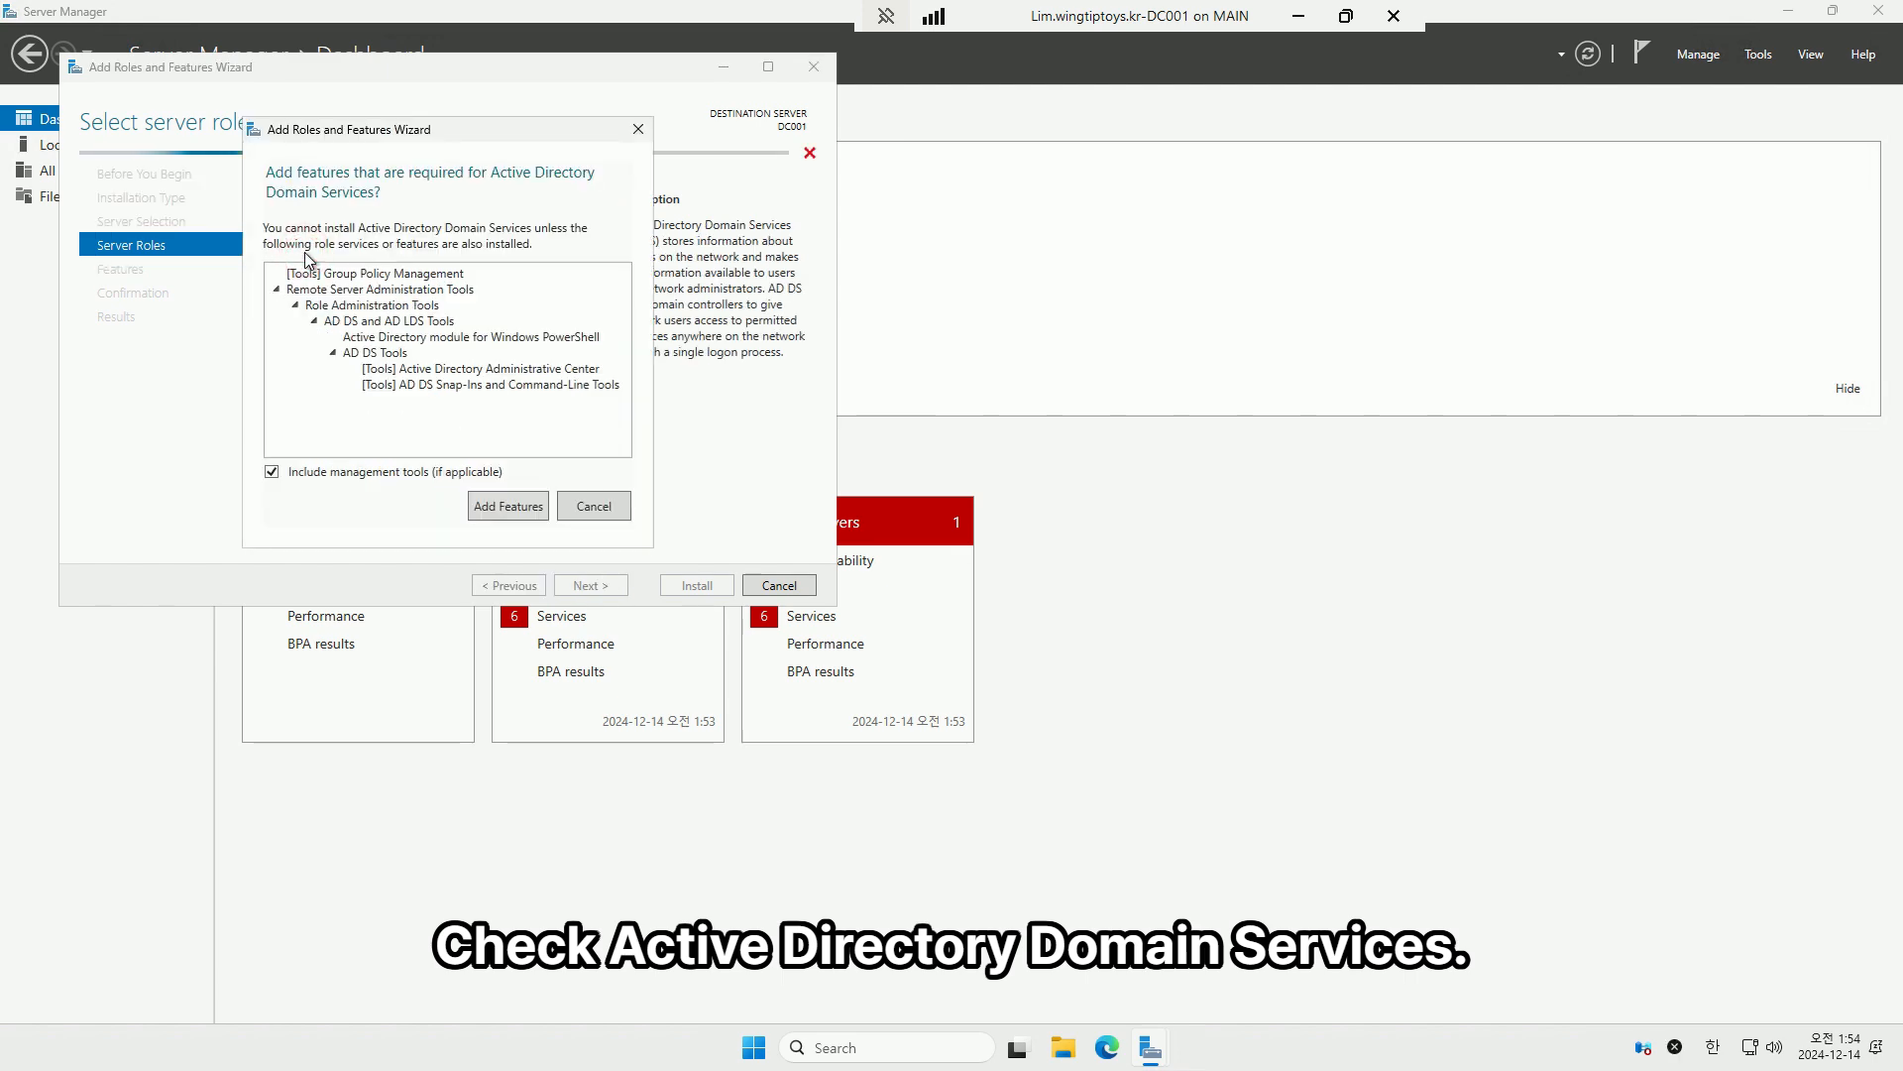
{"action": "left_click", "coordinate": [500, 509]}
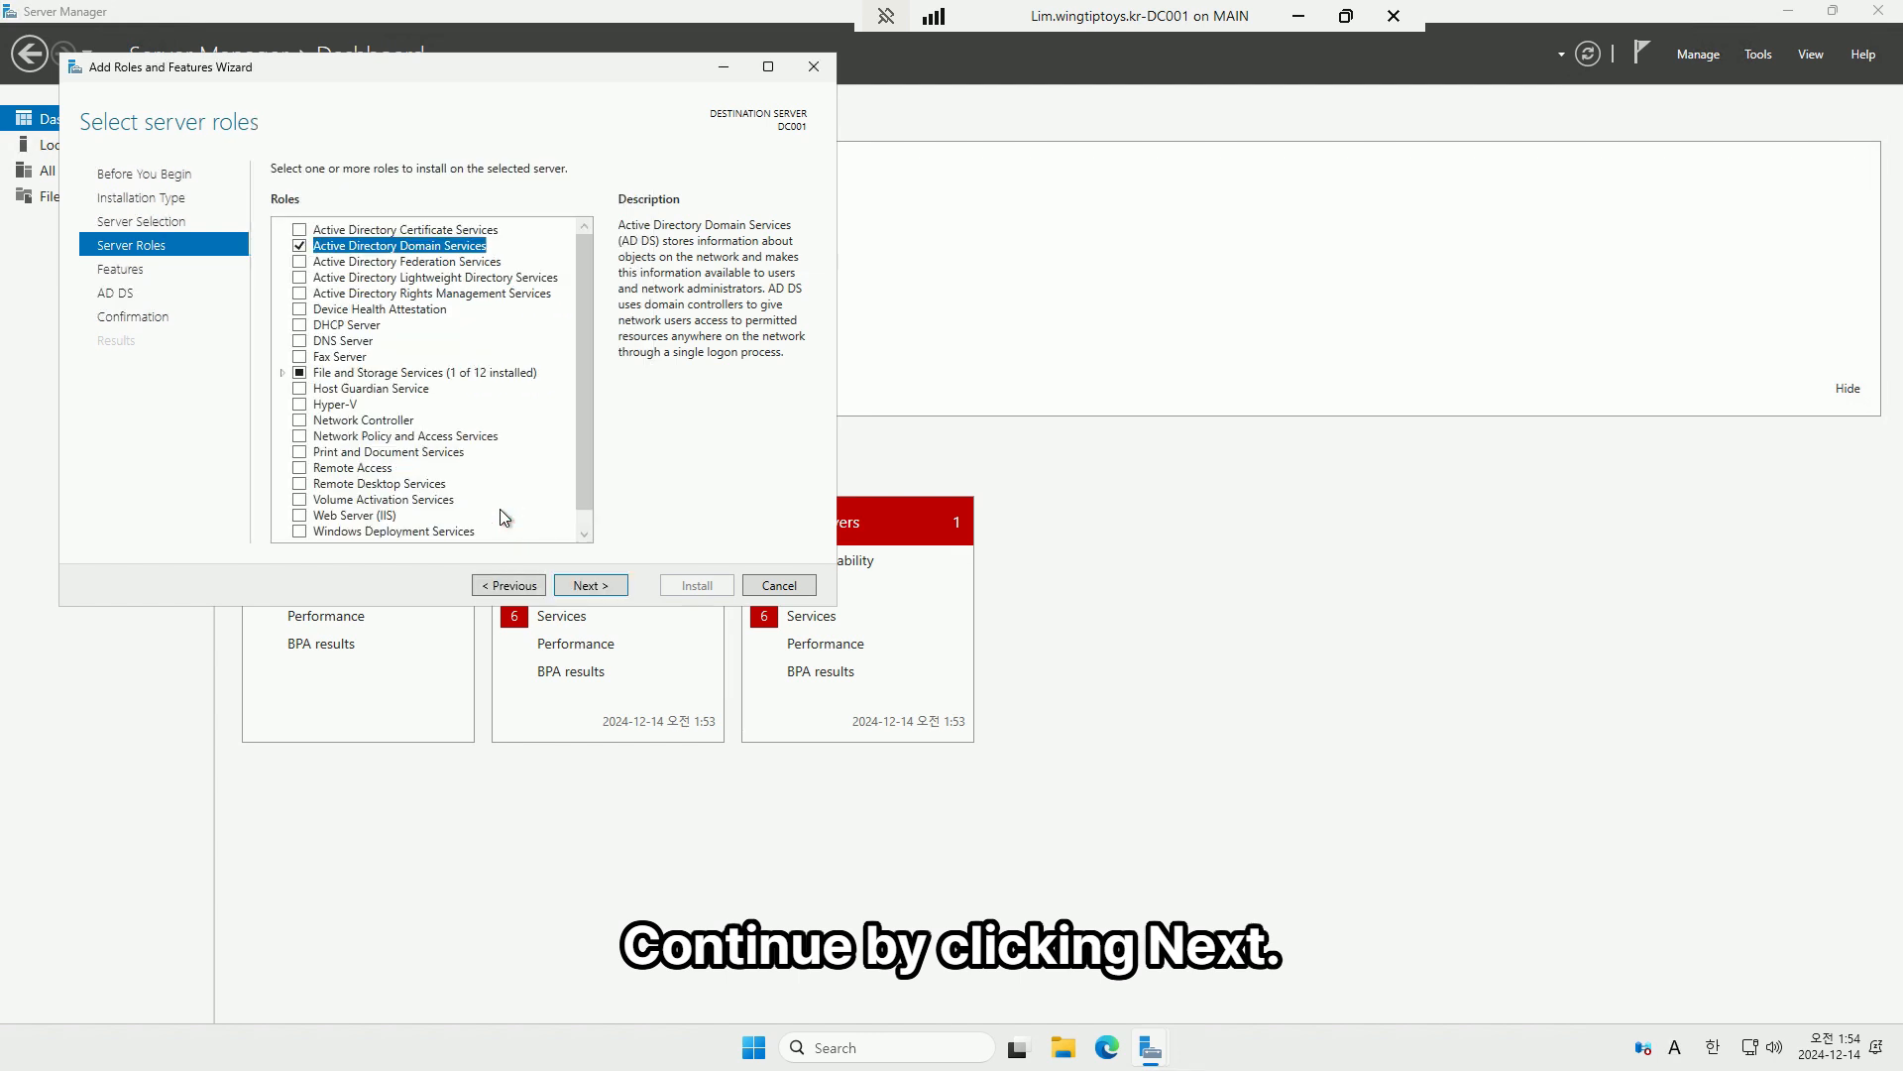
{"action": "left_click", "coordinate": [607, 588]}
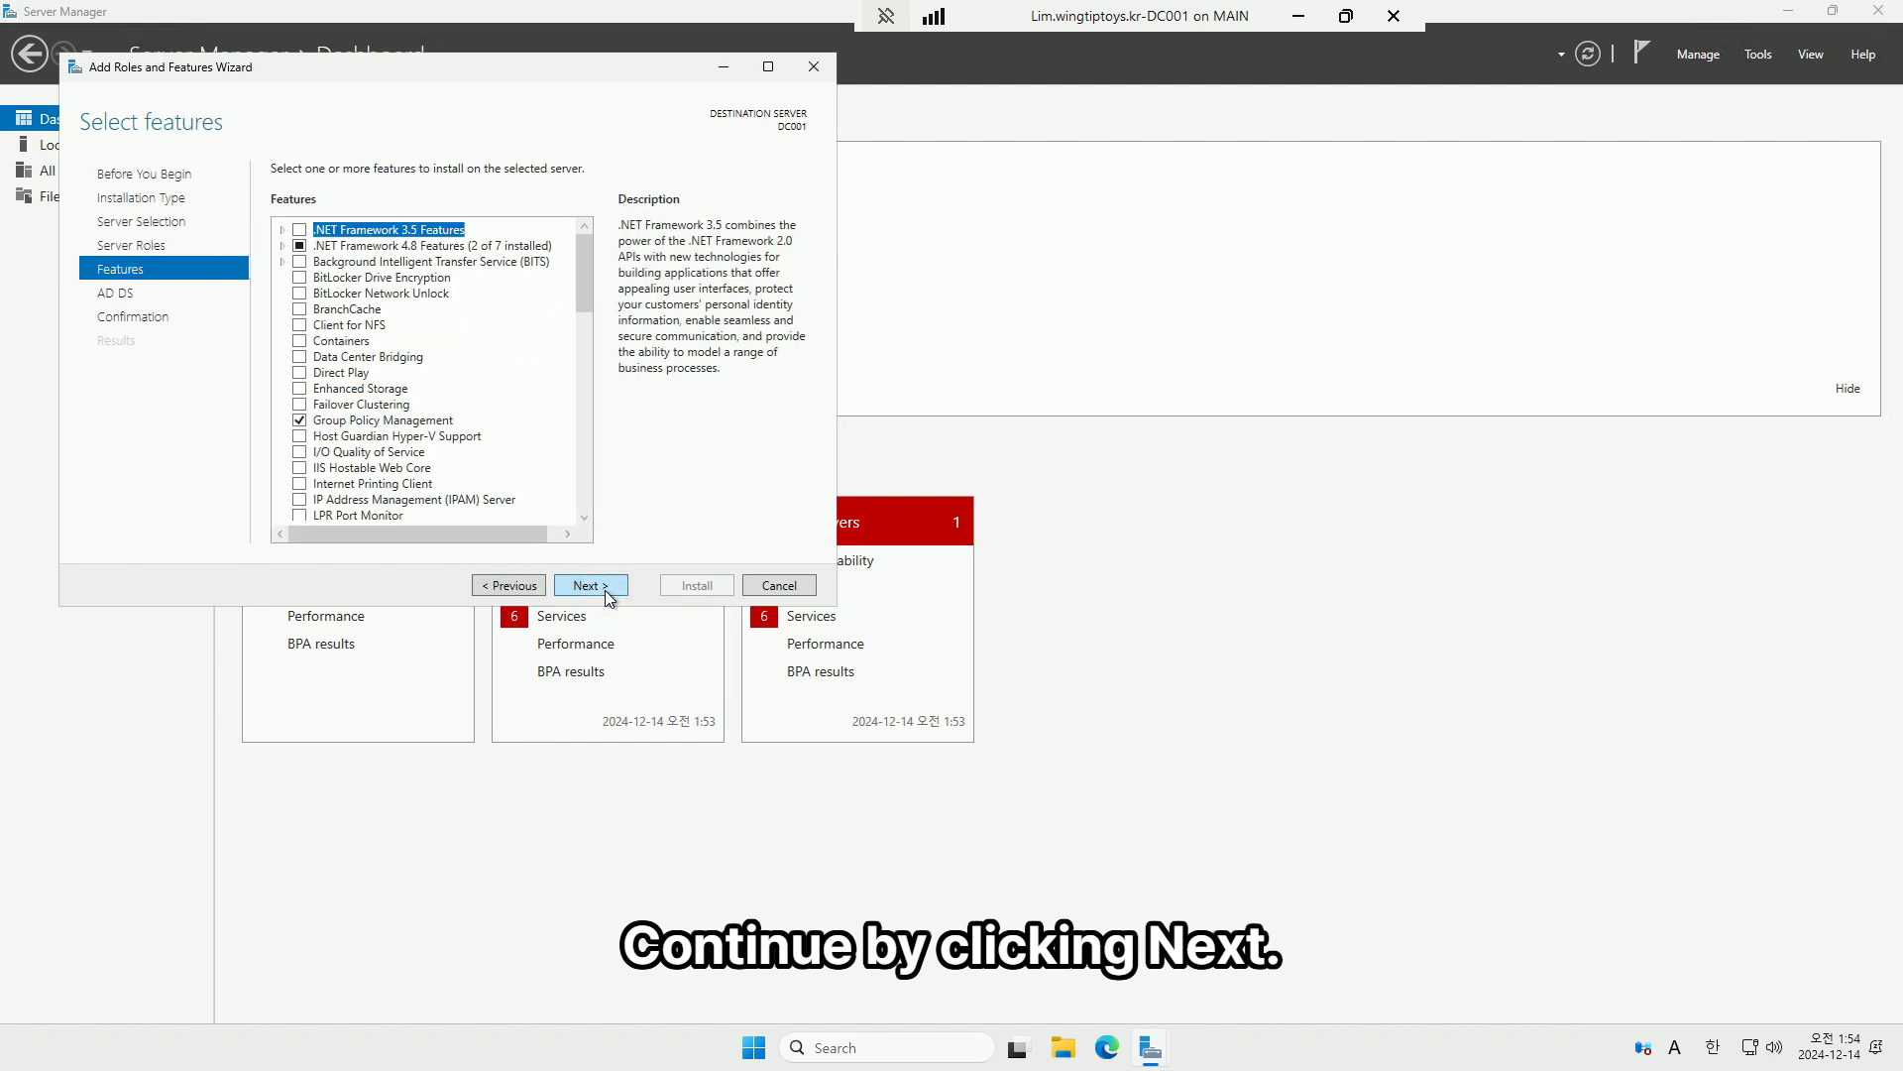
{"action": "left_click", "coordinate": [606, 586]}
{"action": "left_click", "coordinate": [592, 586]}
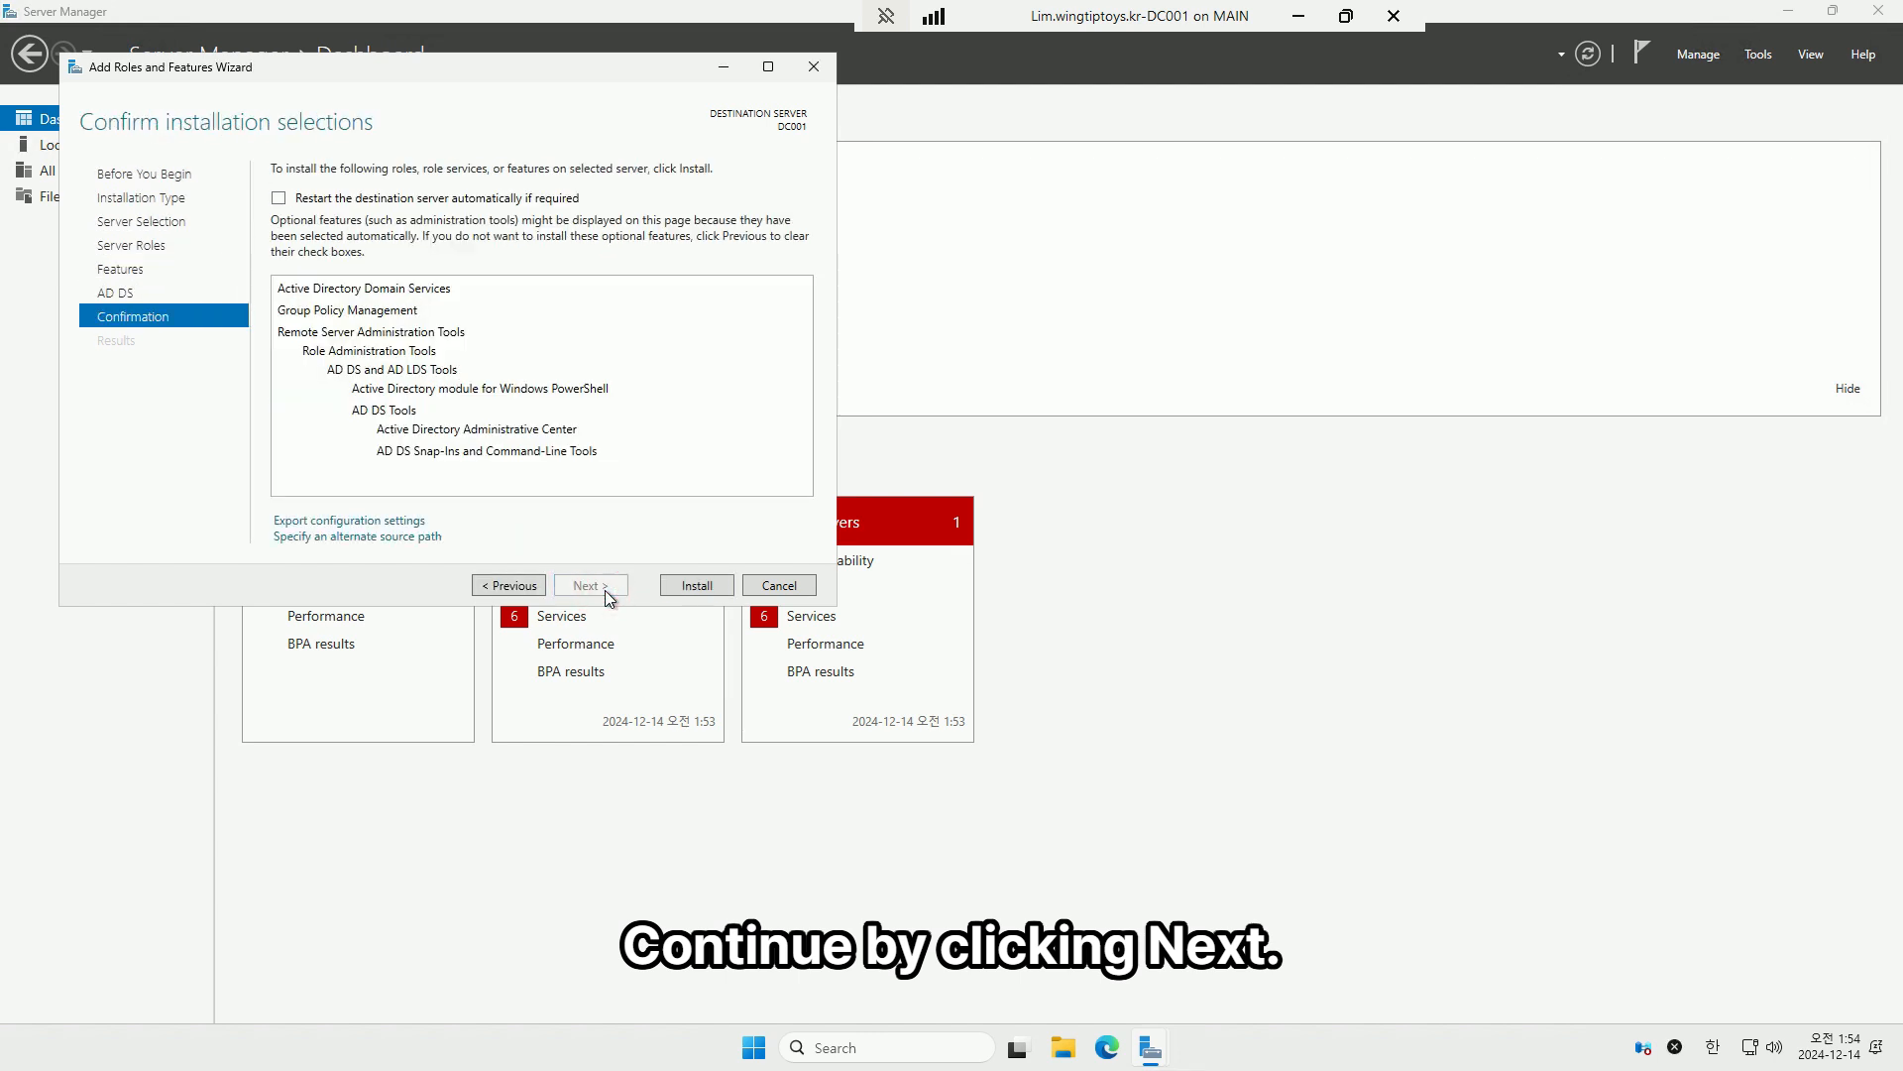
{"action": "left_click", "coordinate": [697, 586]}
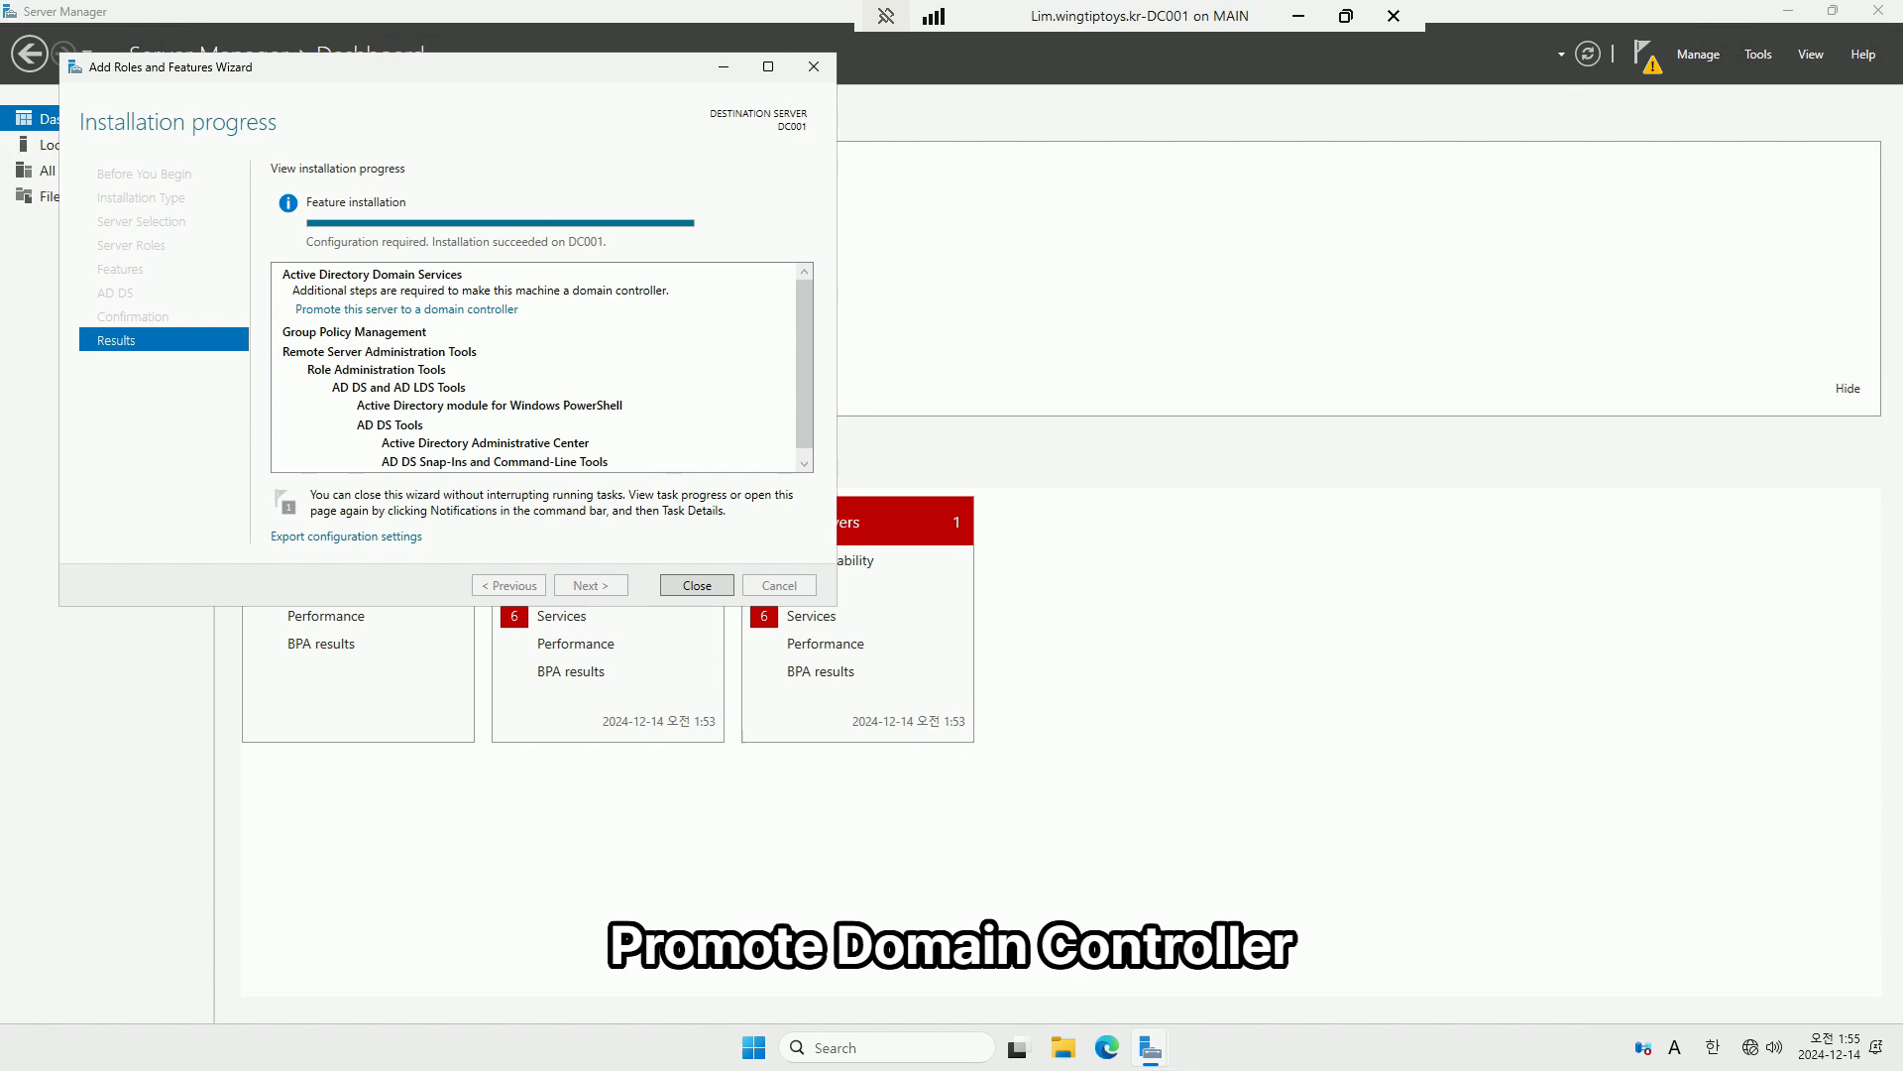
{"action": "left_click", "coordinate": [472, 310]}
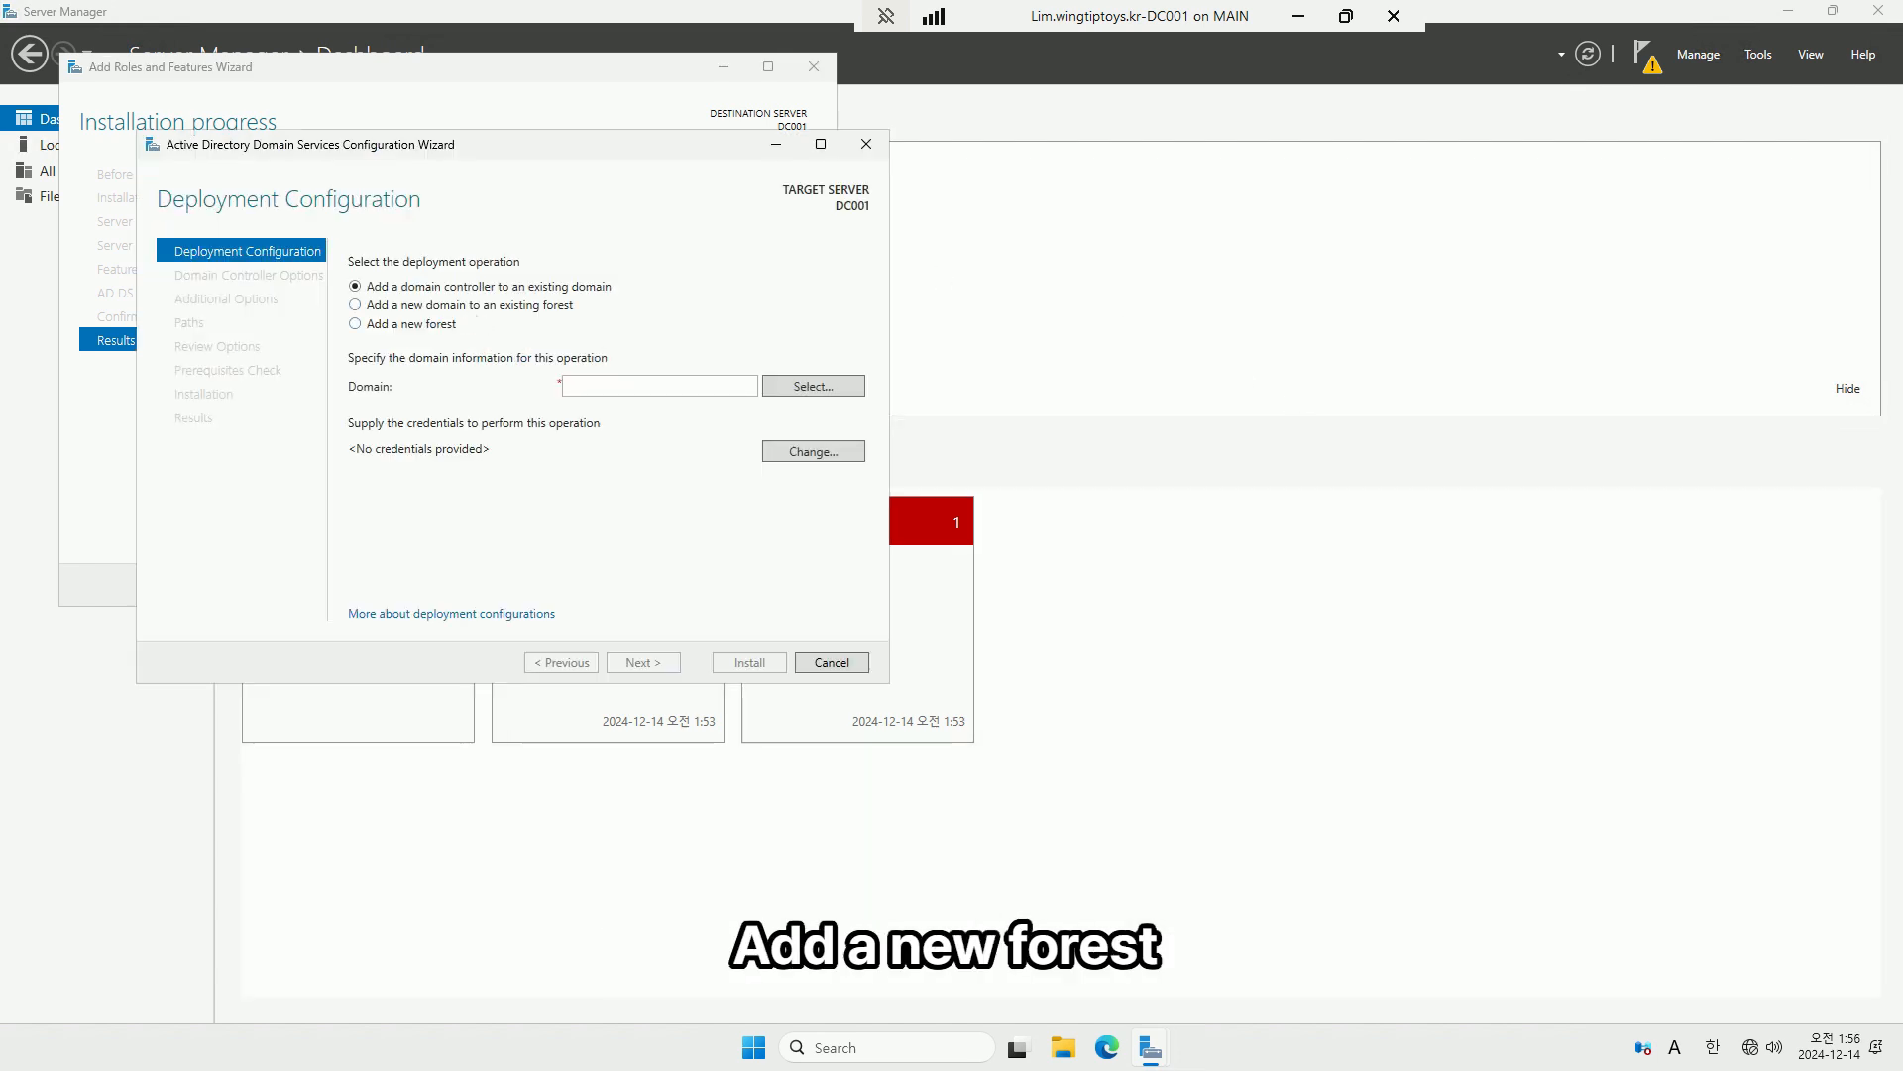
Add a new forest with root domain name corp.wingtiptoys.kr.
{"action": "left_click", "coordinate": [630, 385]}
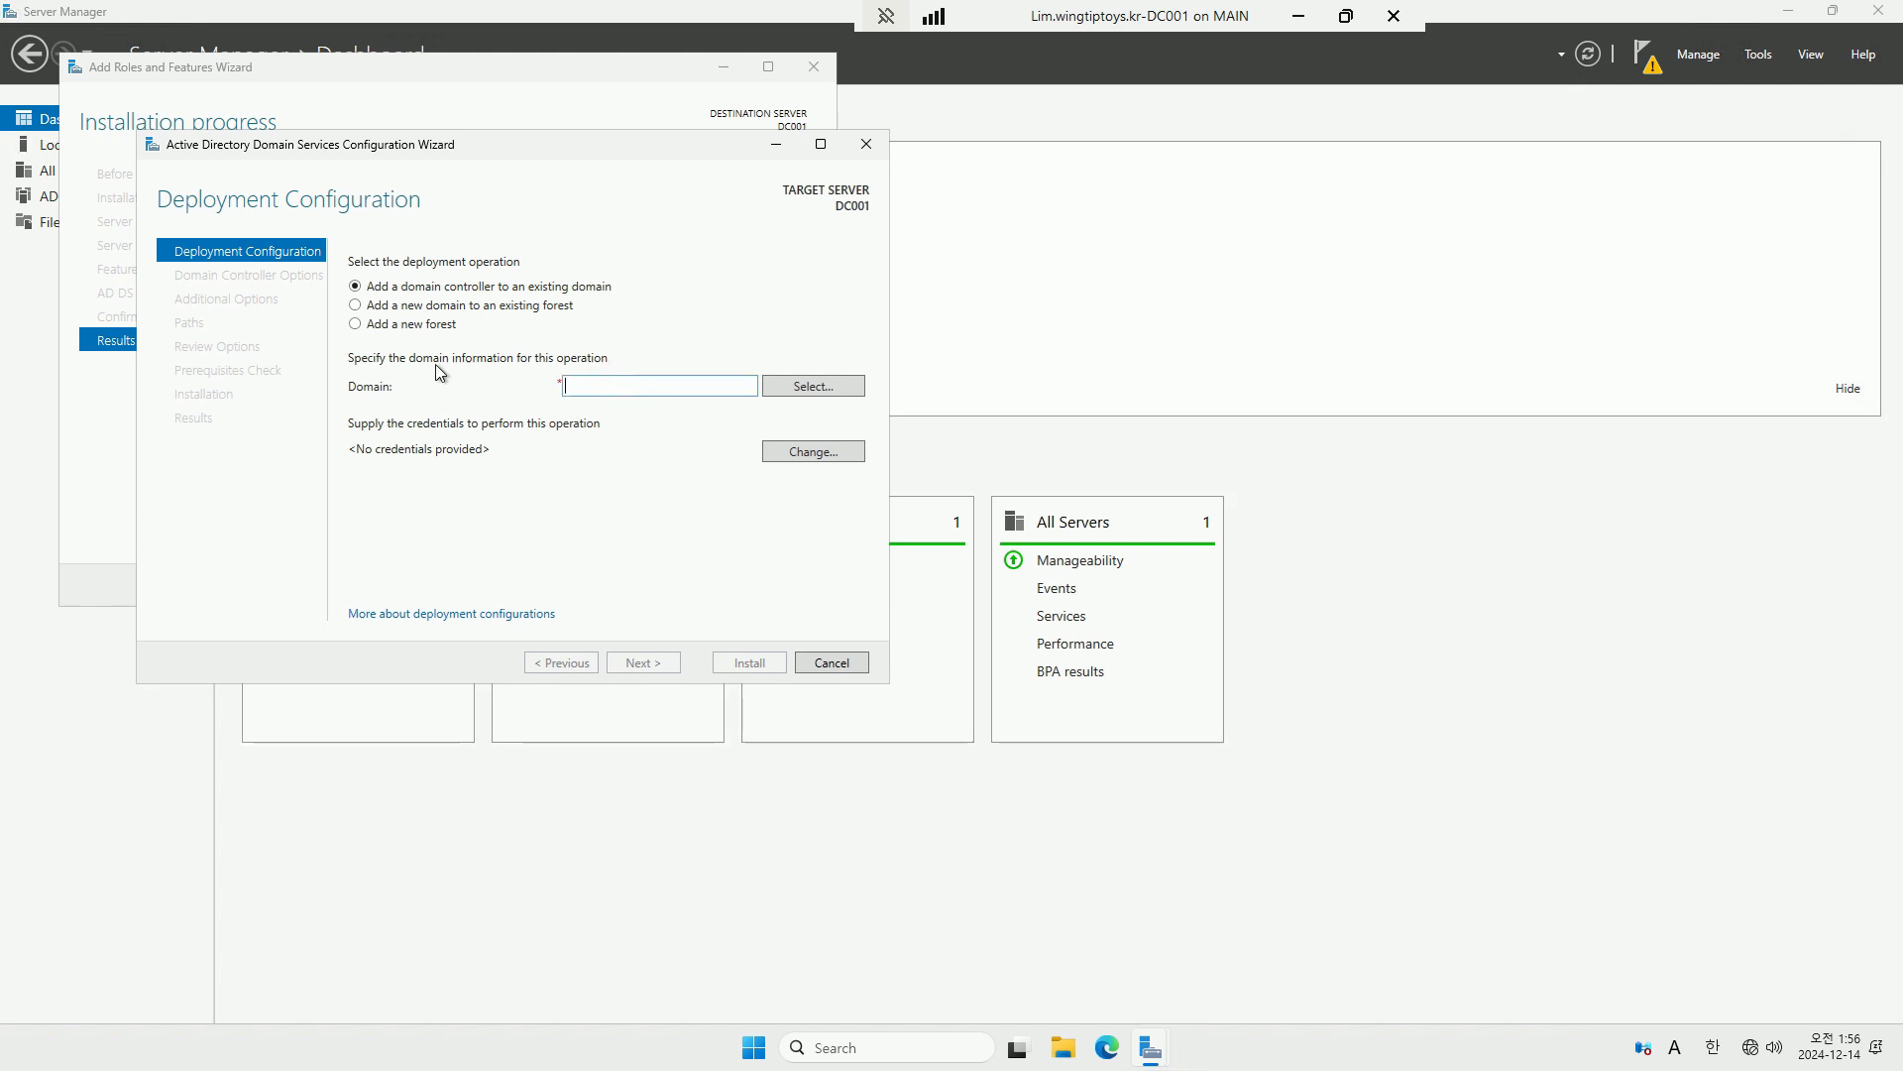
{"action": "left_click", "coordinate": [409, 324]}
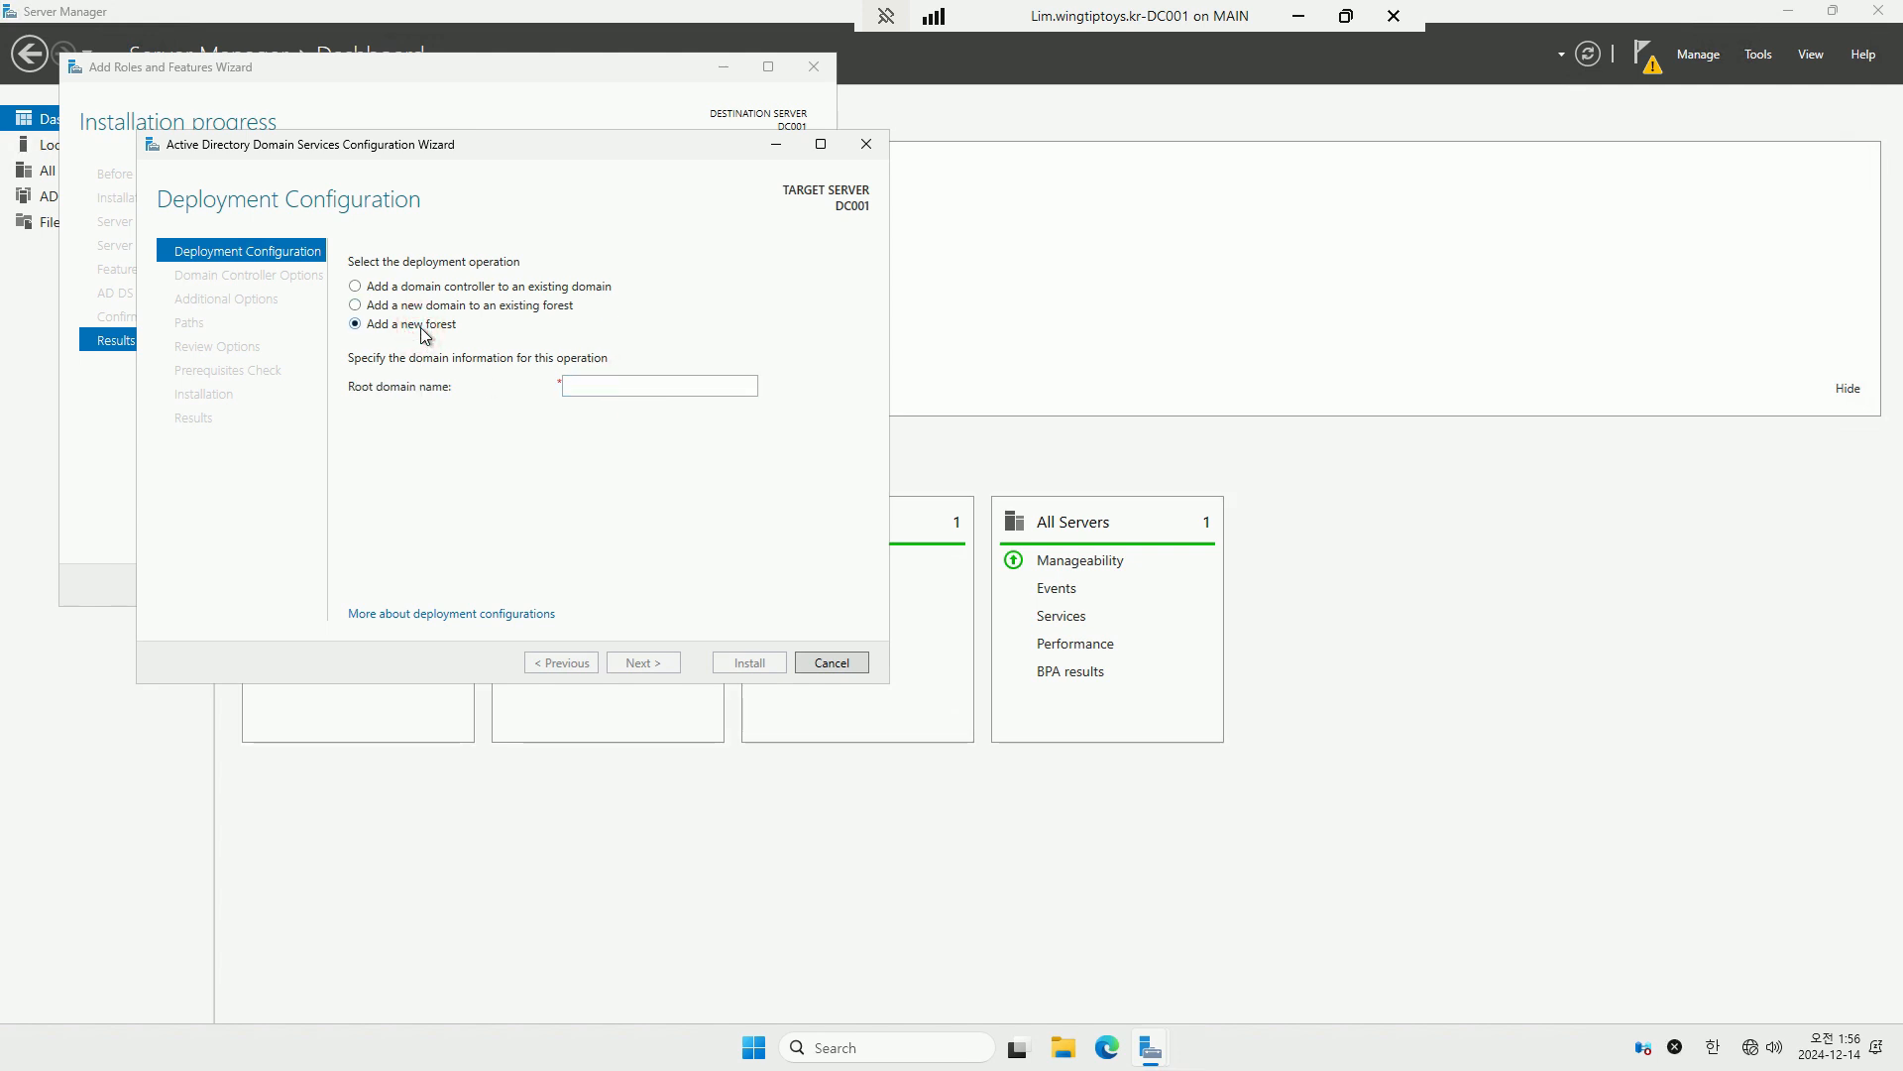
{"action": "left_click", "coordinate": [628, 390]}
{"action": "type", "text": "wing"}
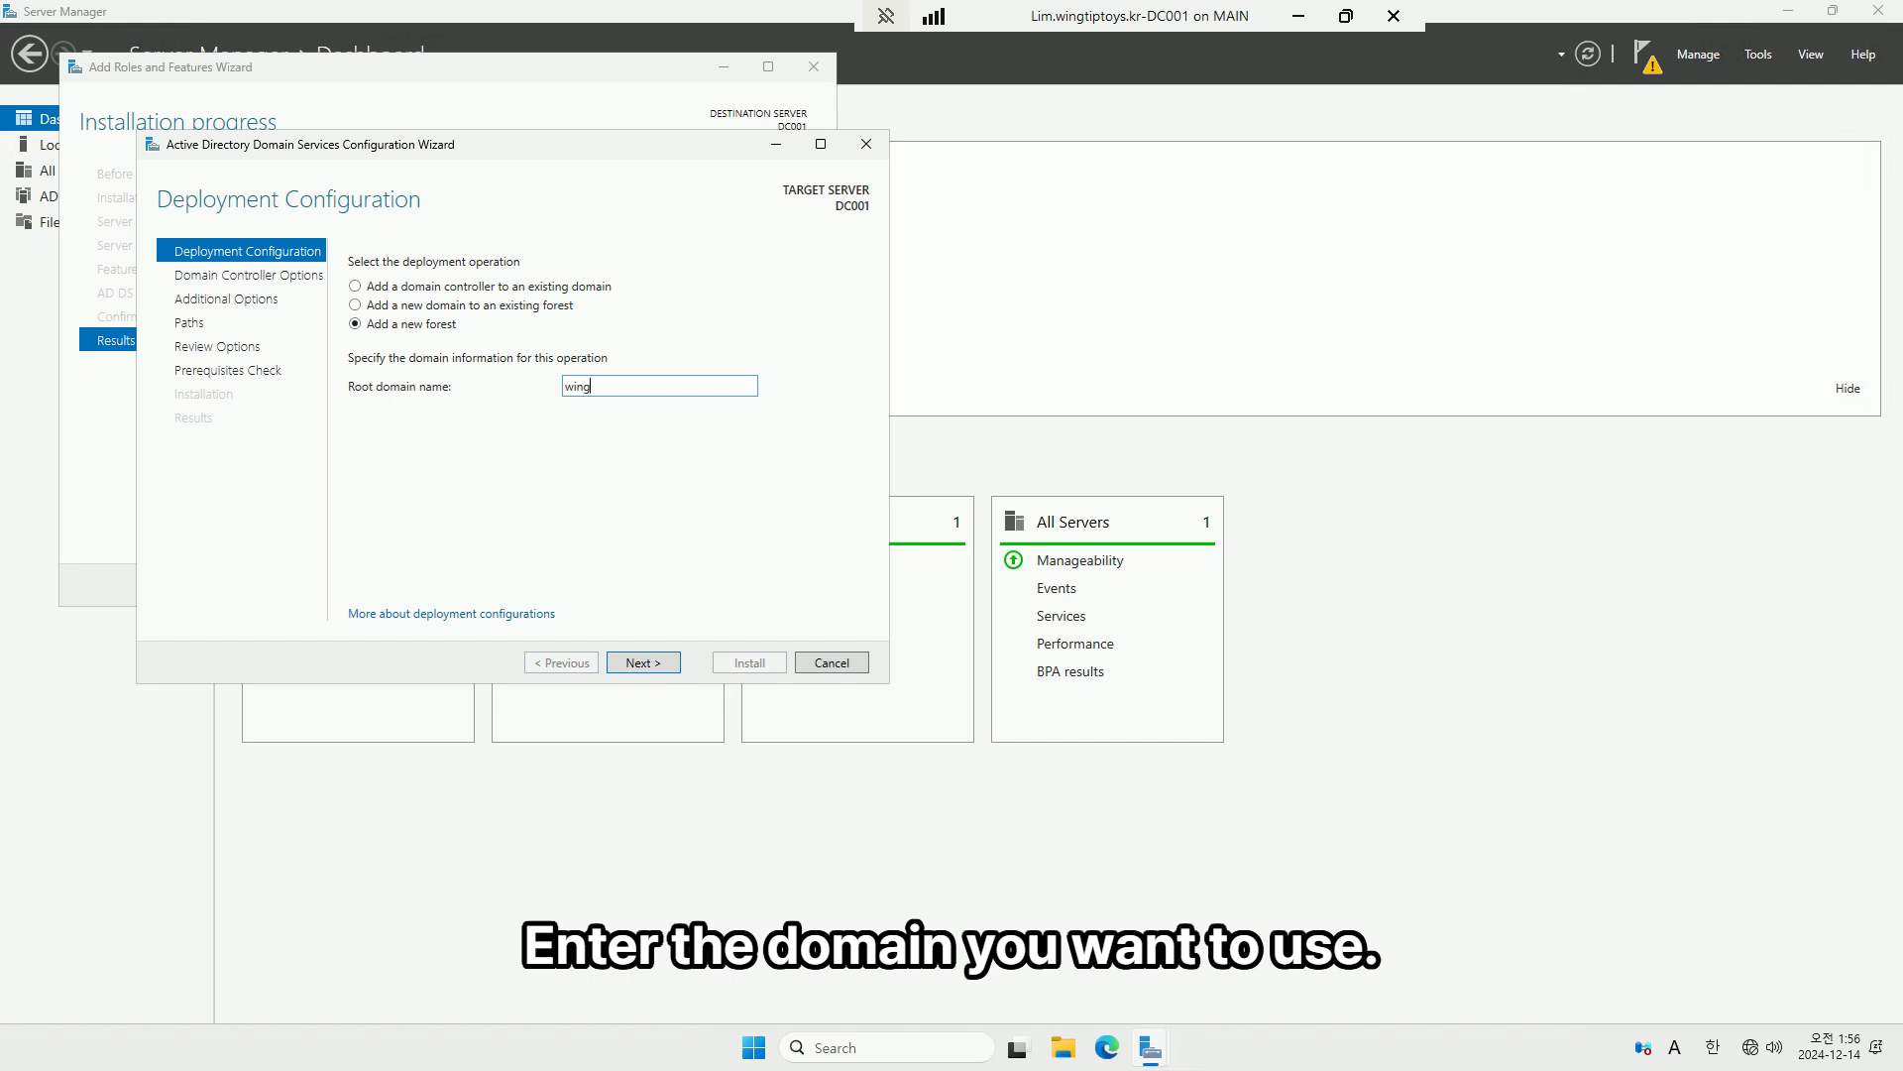
{"action": "key", "text": "BackSpace"}
{"action": "type", "text": "corp.wingtip"}
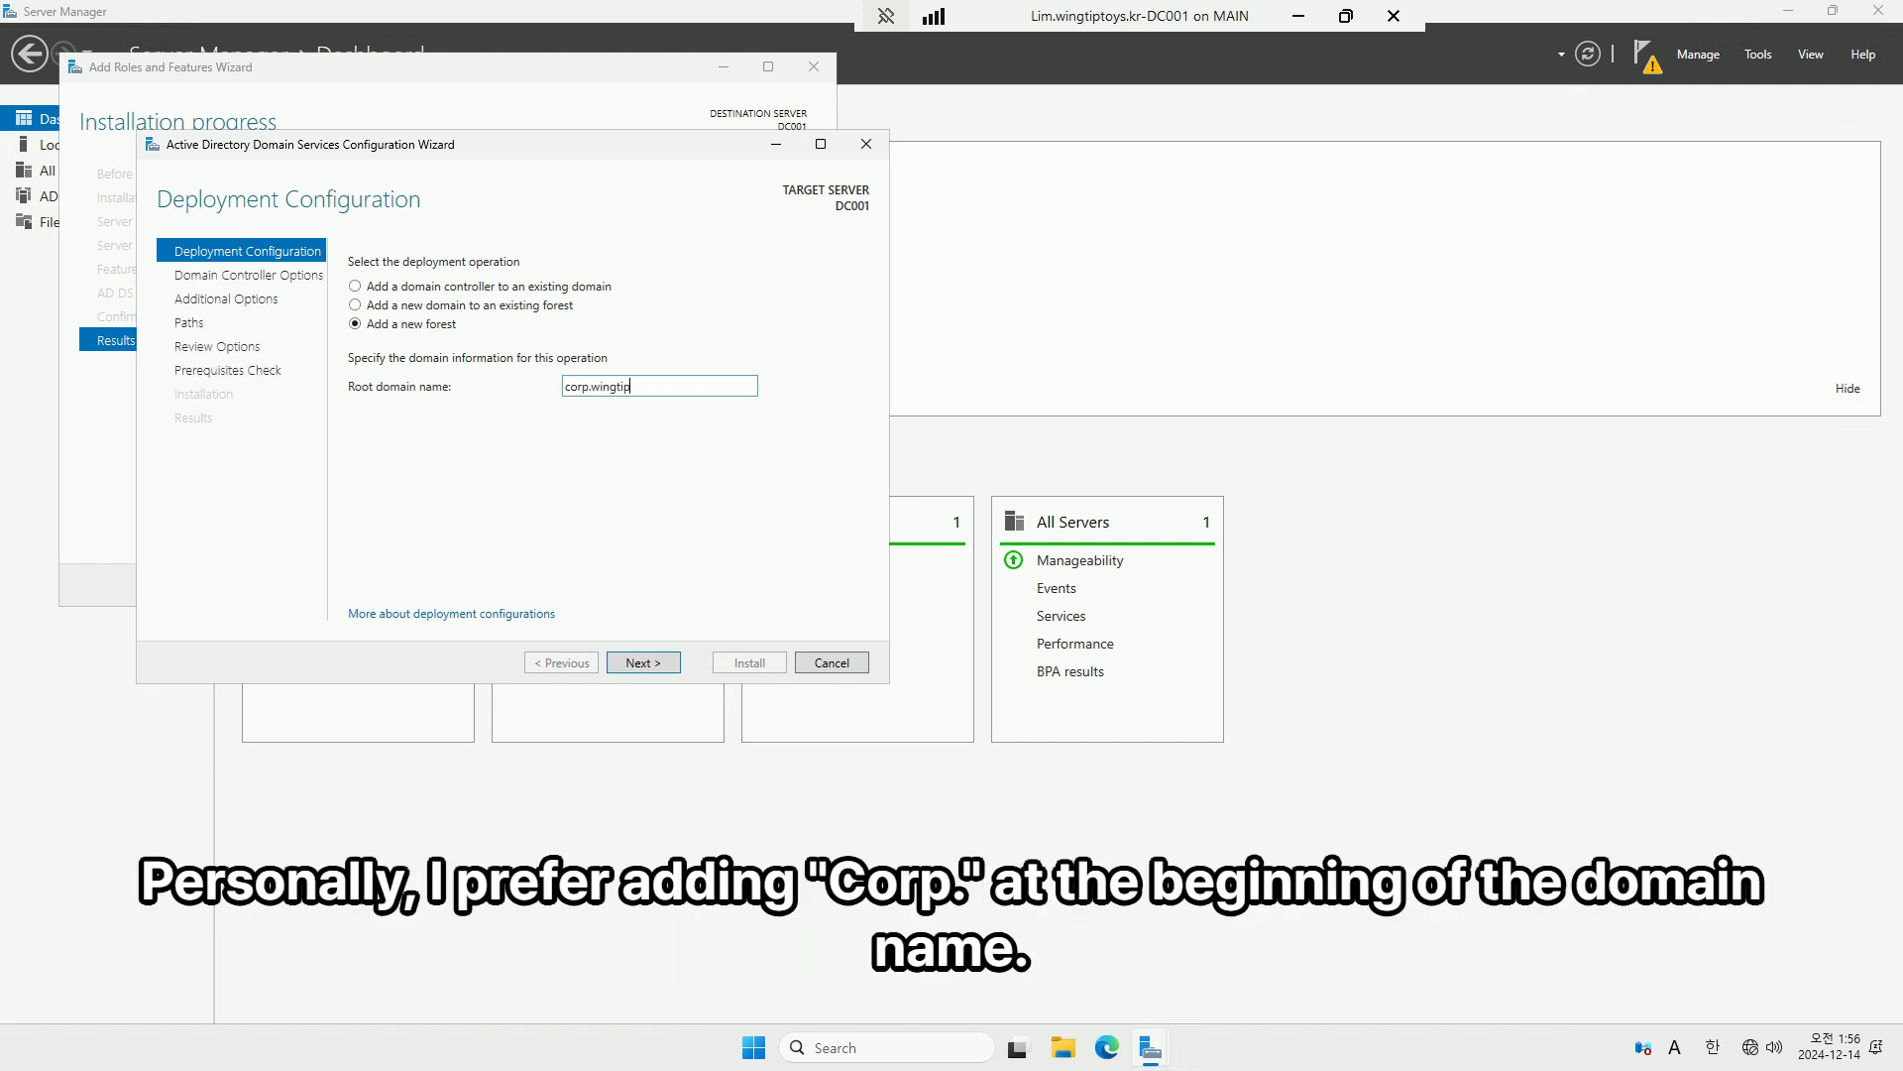
{"action": "type", "text": "toys.kr"}
{"action": "key", "text": "Return"}
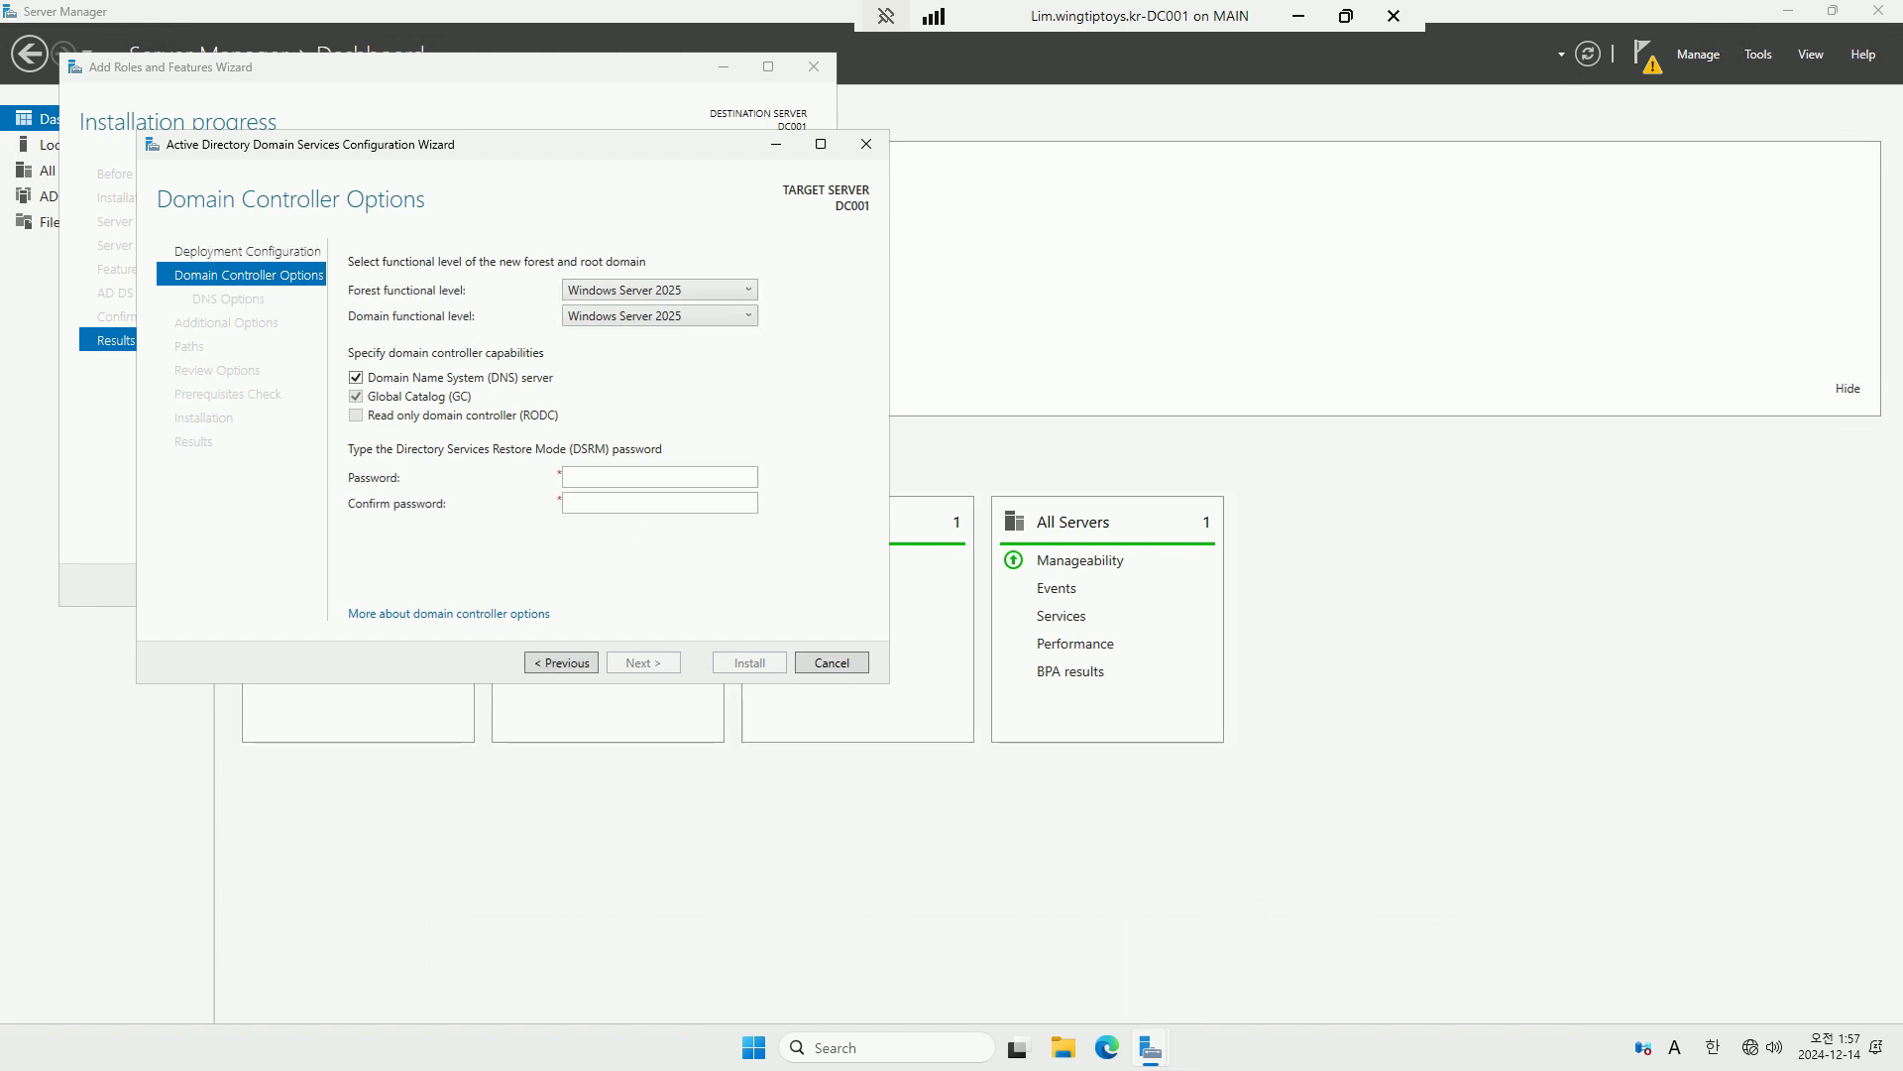
Enter and confirm the Directory Services Restore Mode password.
{"action": "left_click", "coordinate": [641, 483]}
{"action": "type", "text": "●●●●●●●●●●"}
{"action": "key", "text": "Tab"}
{"action": "type", "text": "●●●●●"}
{"action": "key", "text": "BackSpace"}
{"action": "key", "text": "BackSpace"}
{"action": "key", "text": "BackSpace"}
{"action": "key", "text": "BackSpace"}
{"action": "key", "text": "BackSpace"}
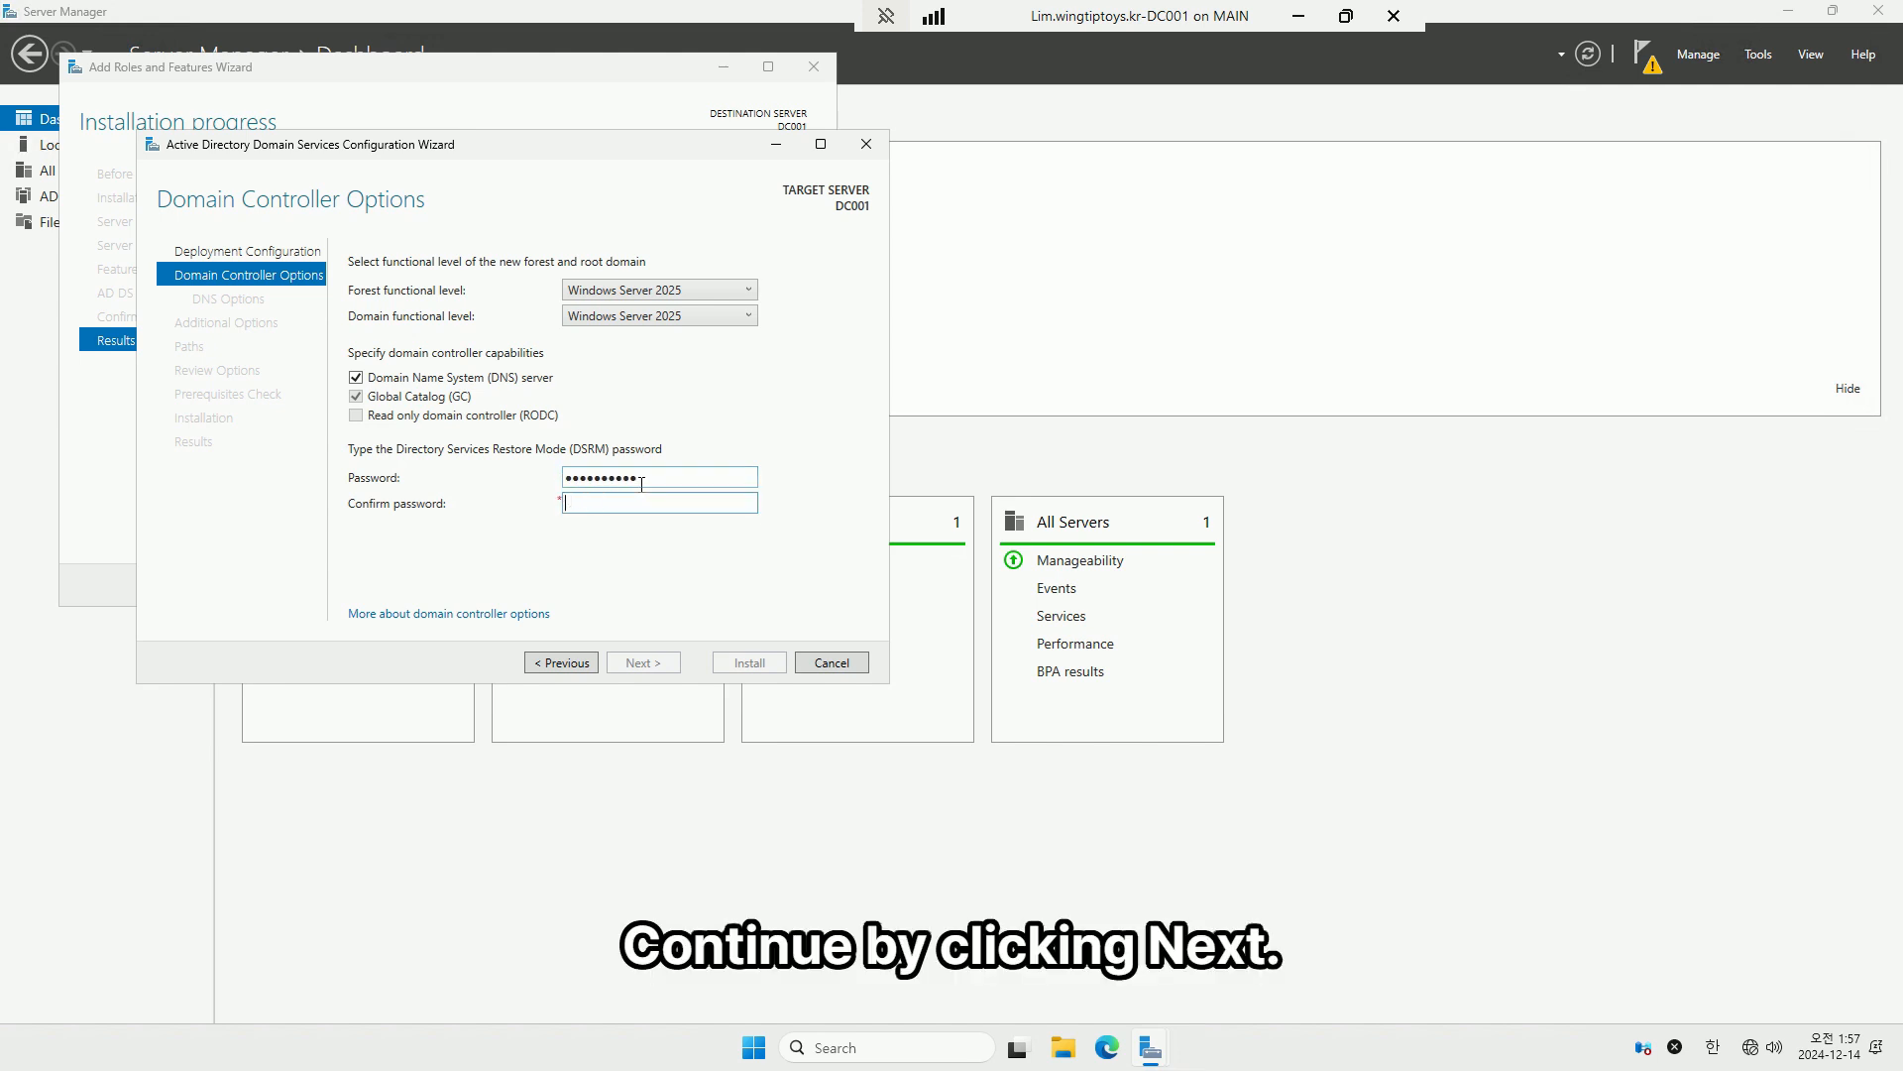
{"action": "type", "text": "●●●●●"}
{"action": "key", "text": "Return"}
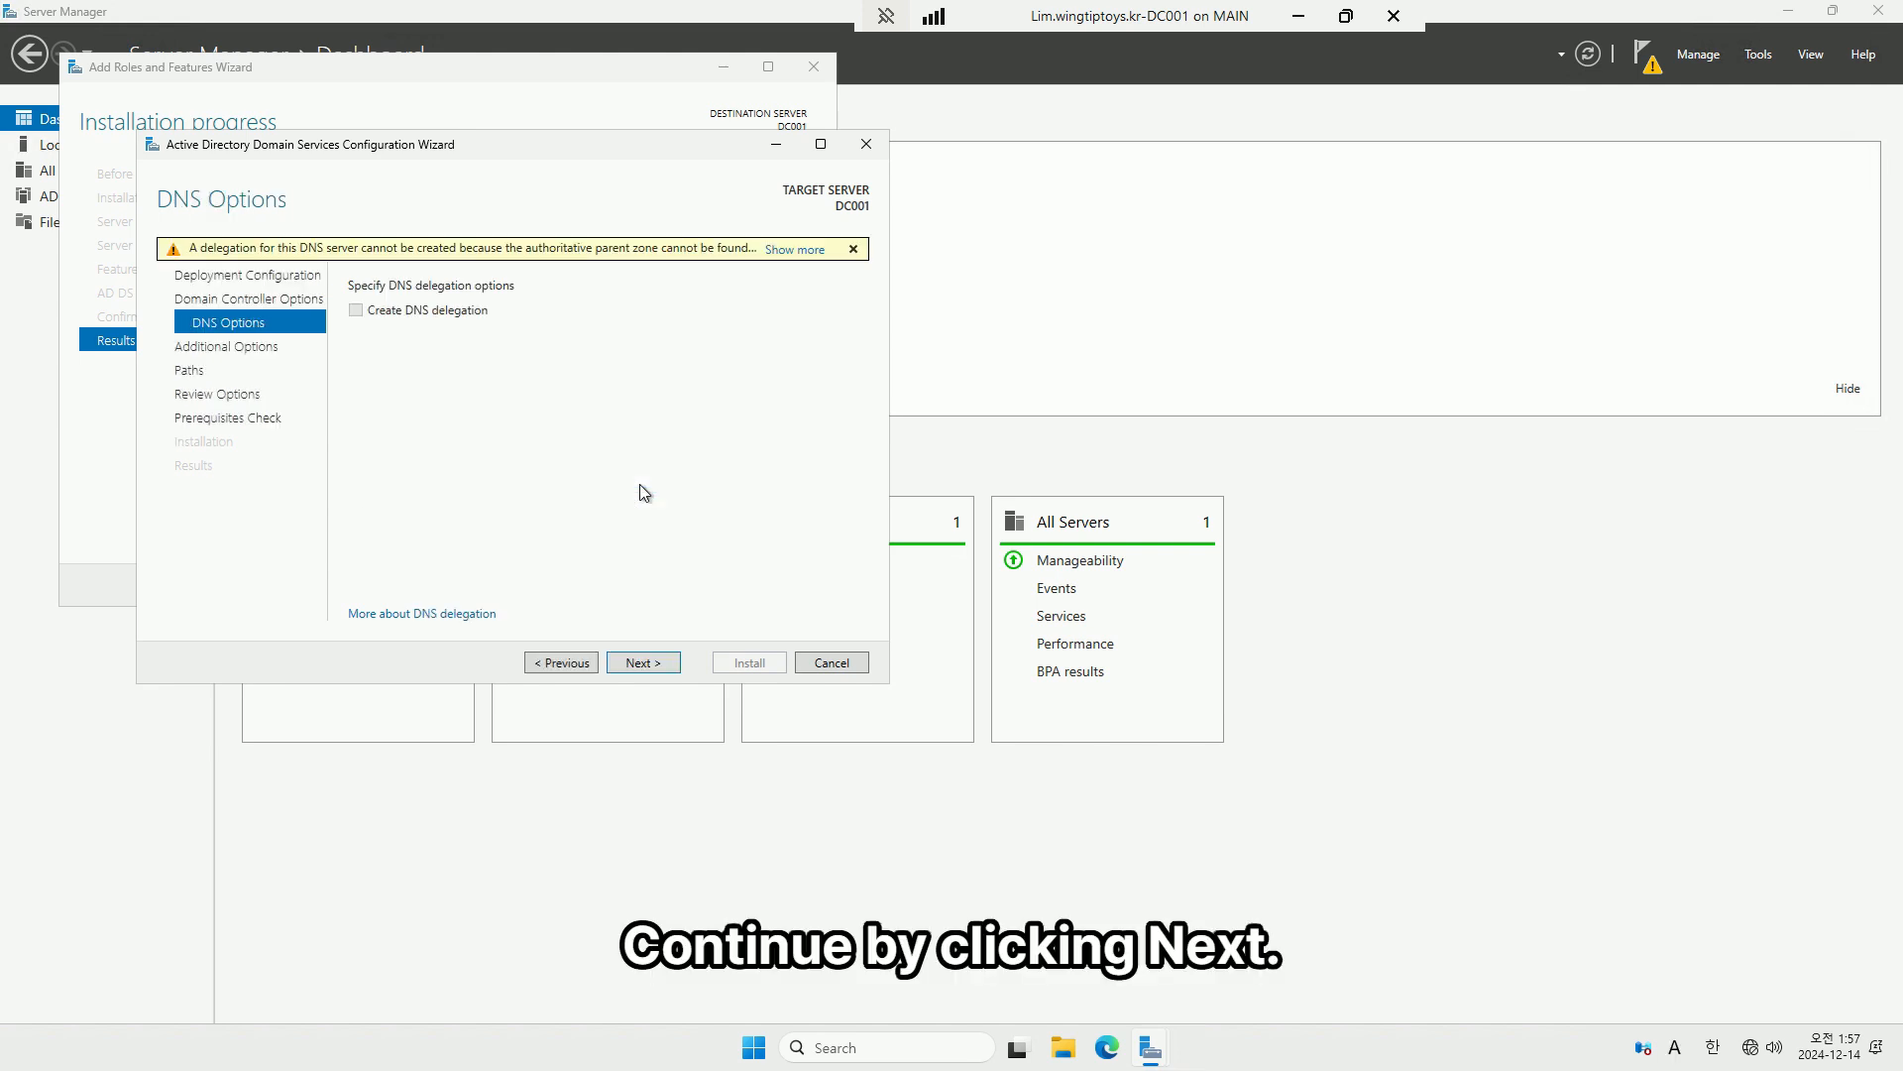
Accept the default DNS, NetBIOS name and paths, pass prerequisite checks and start installation.
{"action": "left_click", "coordinate": [662, 666]}
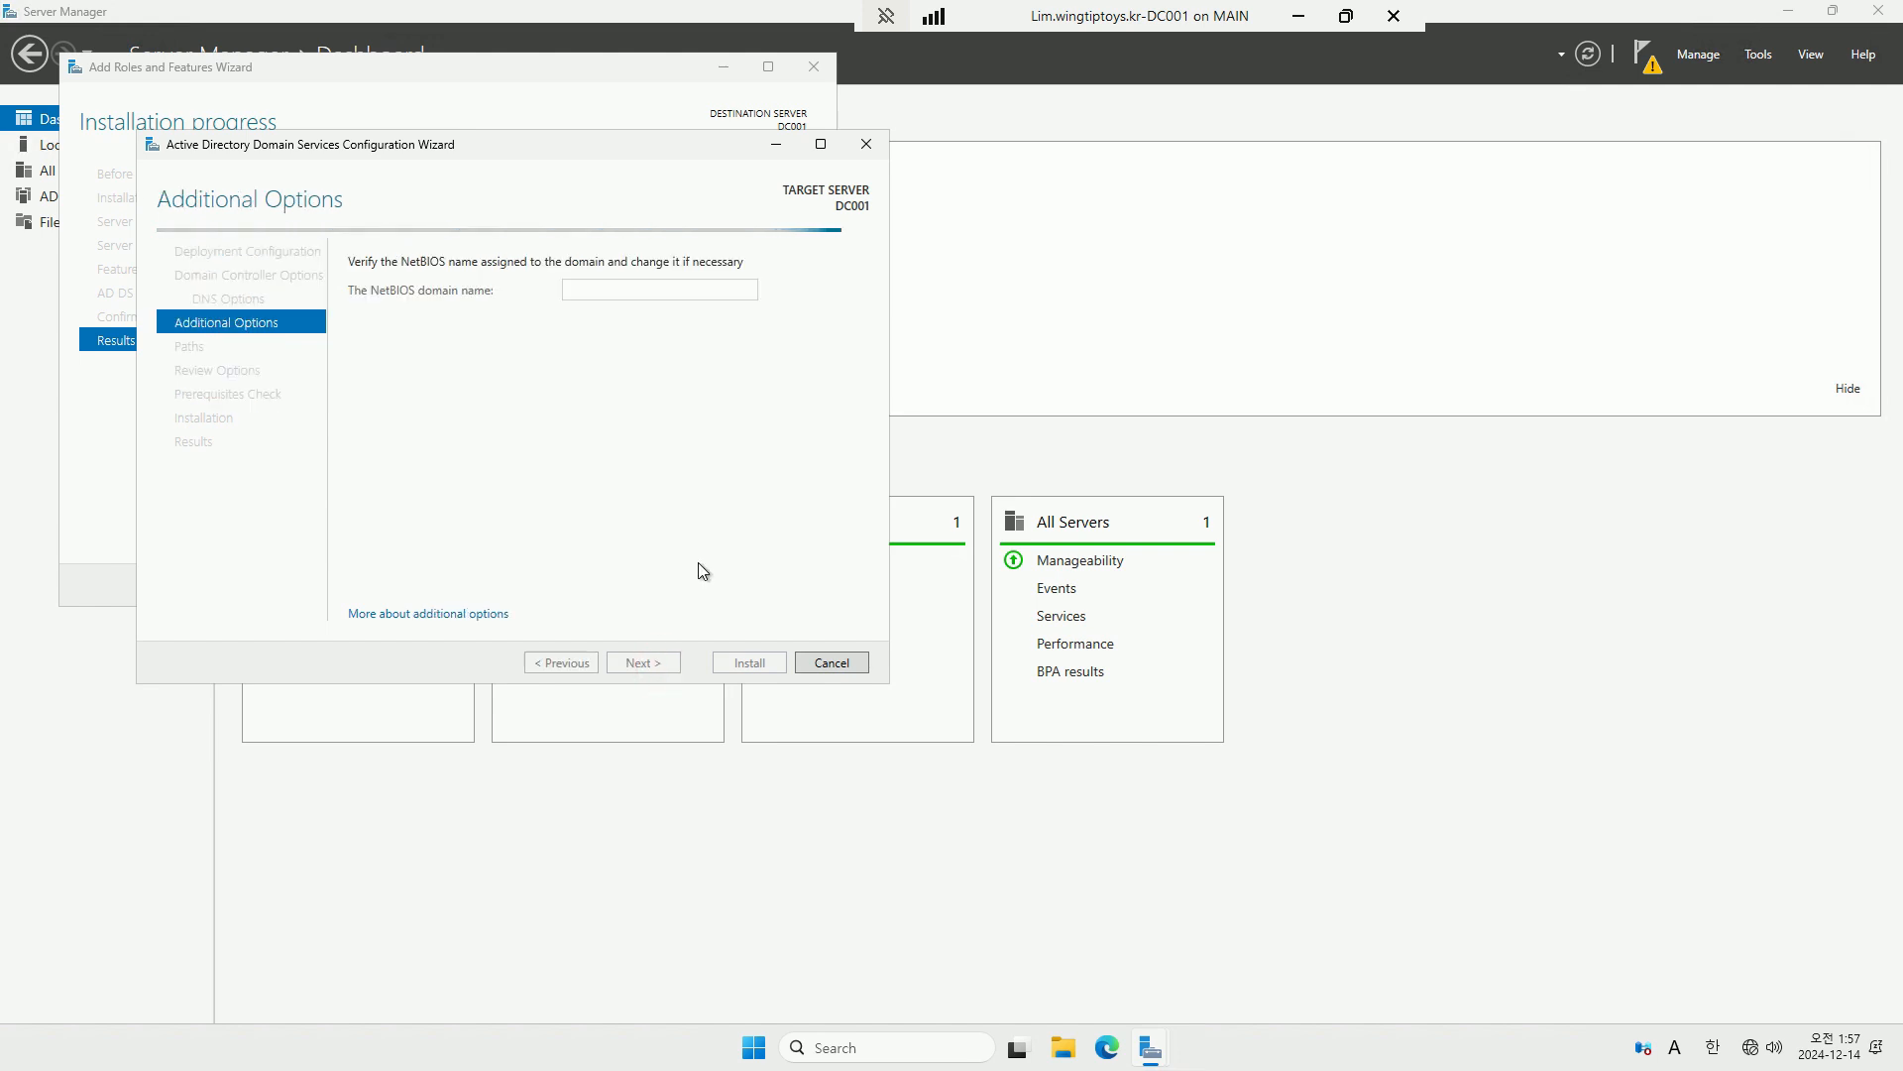
{"action": "left_click", "coordinate": [658, 663]}
{"action": "left_click", "coordinate": [660, 665]}
{"action": "left_click", "coordinate": [659, 665]}
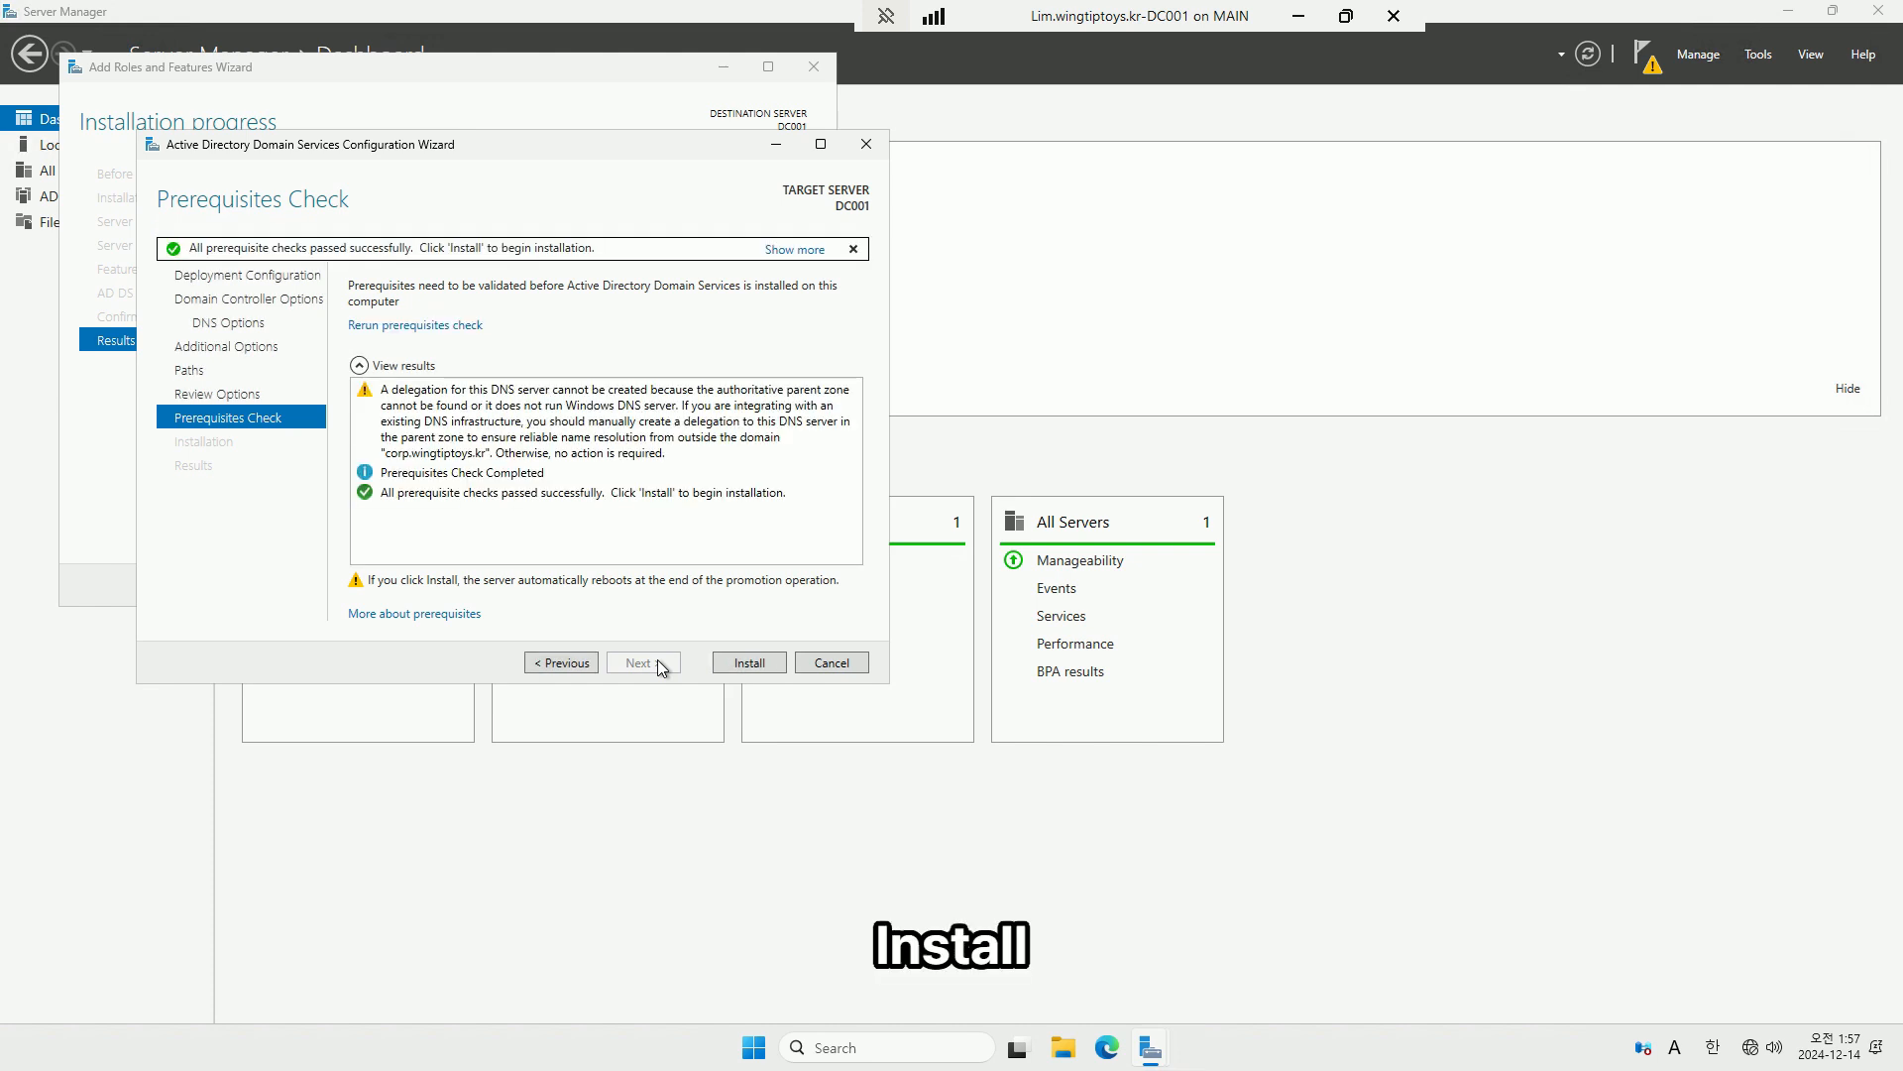
{"action": "left_click", "coordinate": [739, 664]}
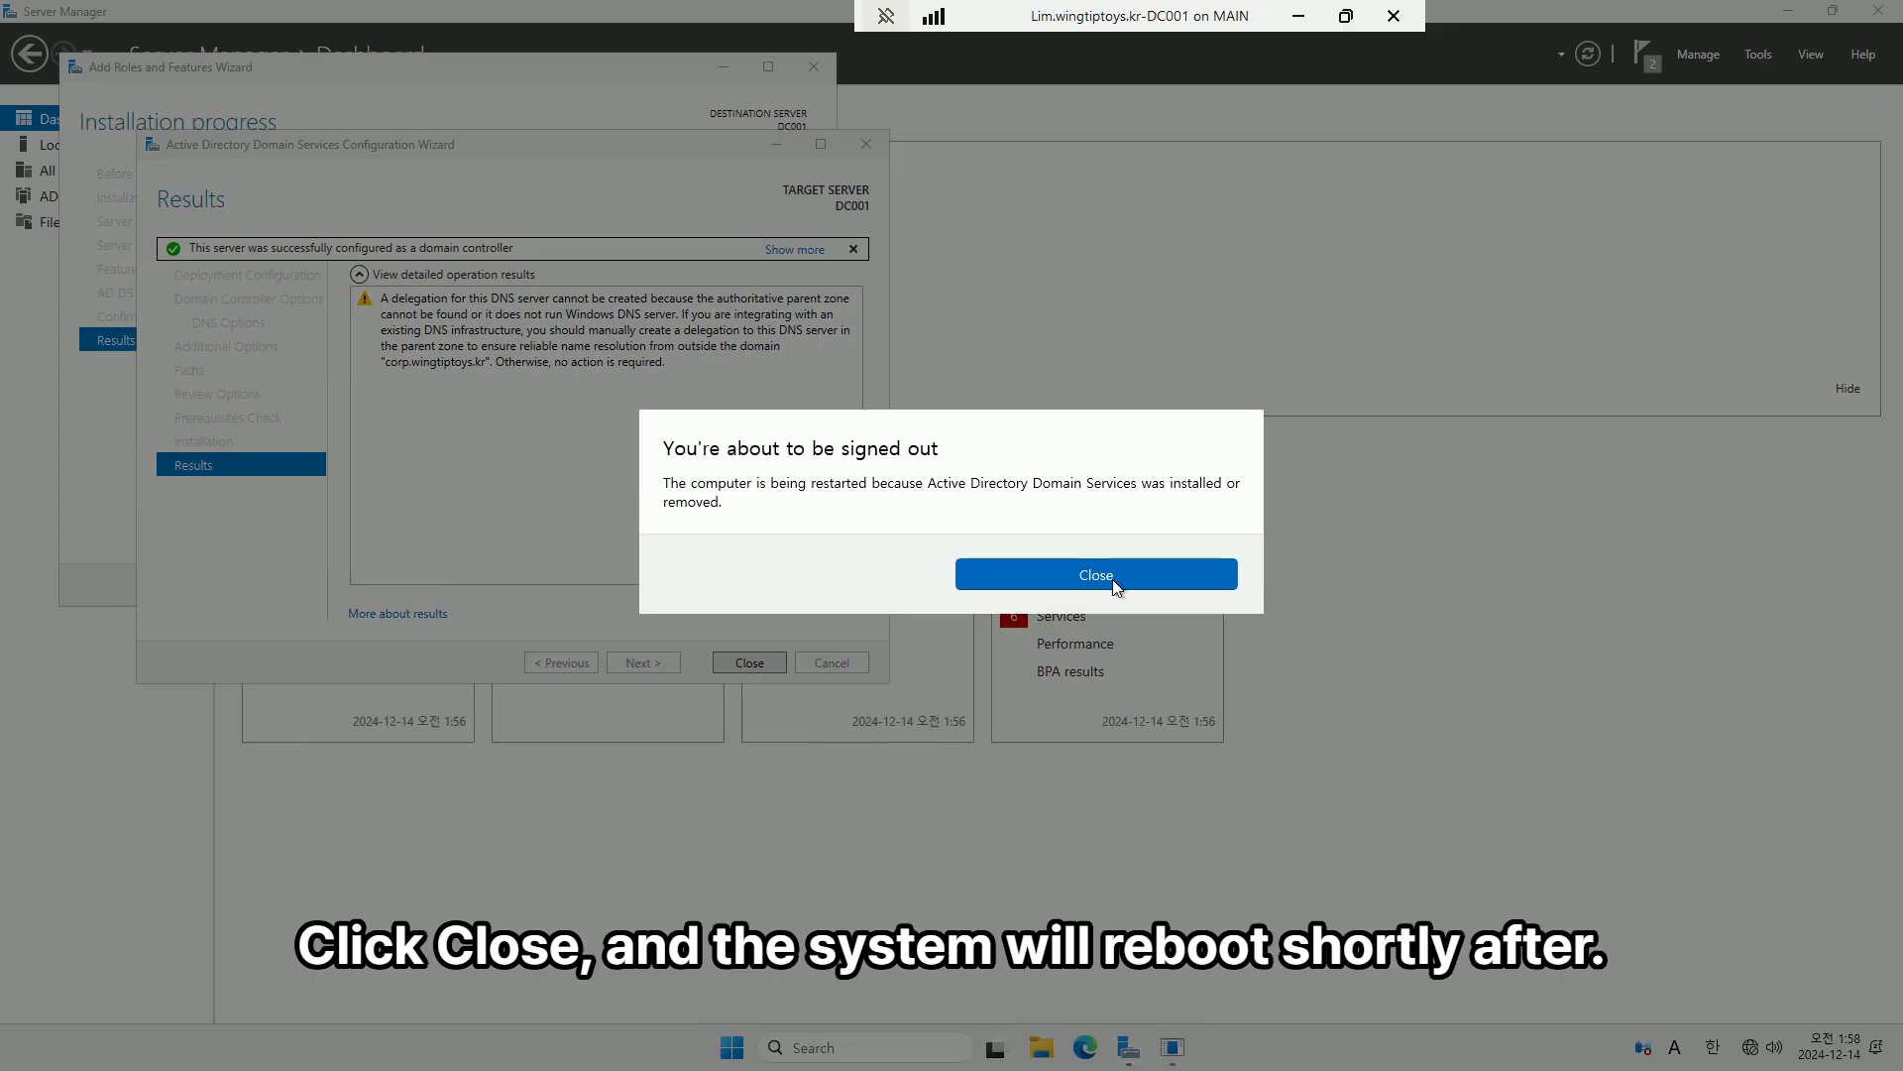
Close the sign-out notice so DC001 reboots after promotion.
{"action": "left_click", "coordinate": [1112, 576]}
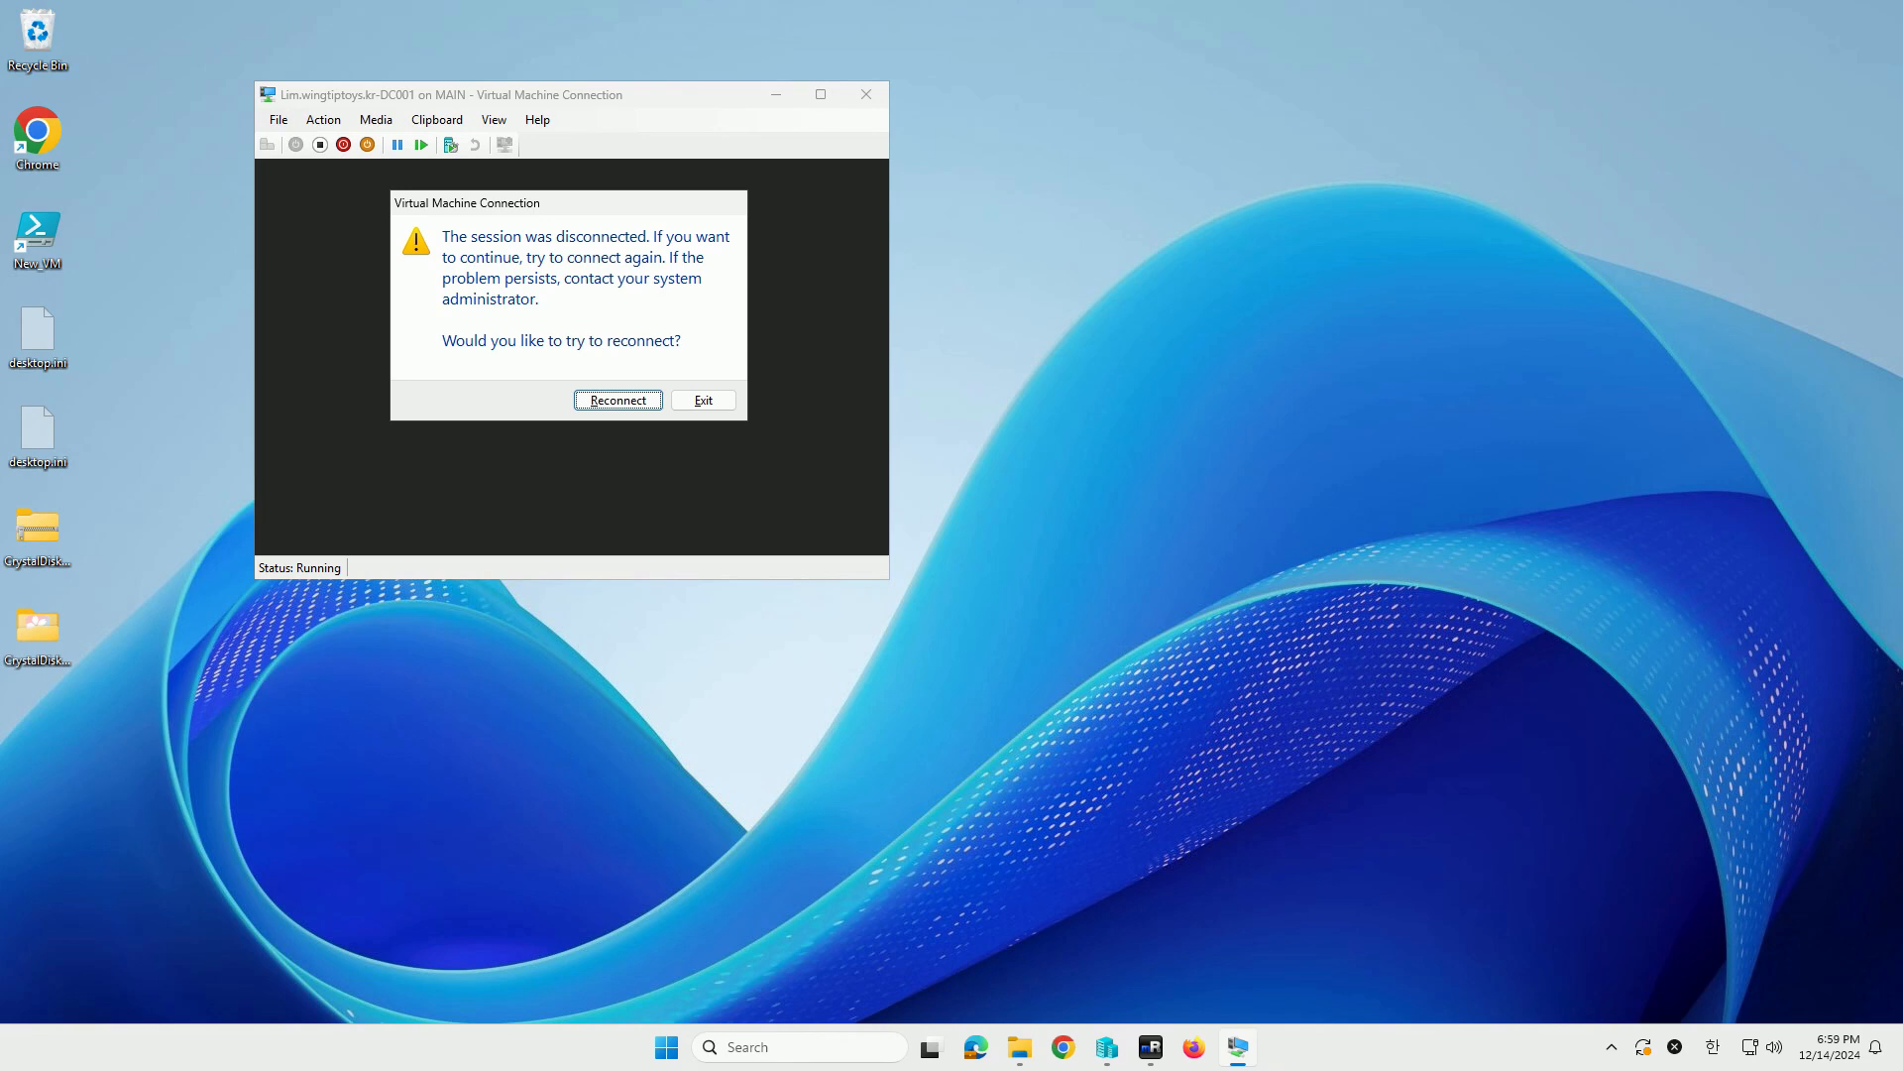
Reconnect and sign in as corp\administrator with the domain password.
{"action": "left_click", "coordinate": [619, 400]}
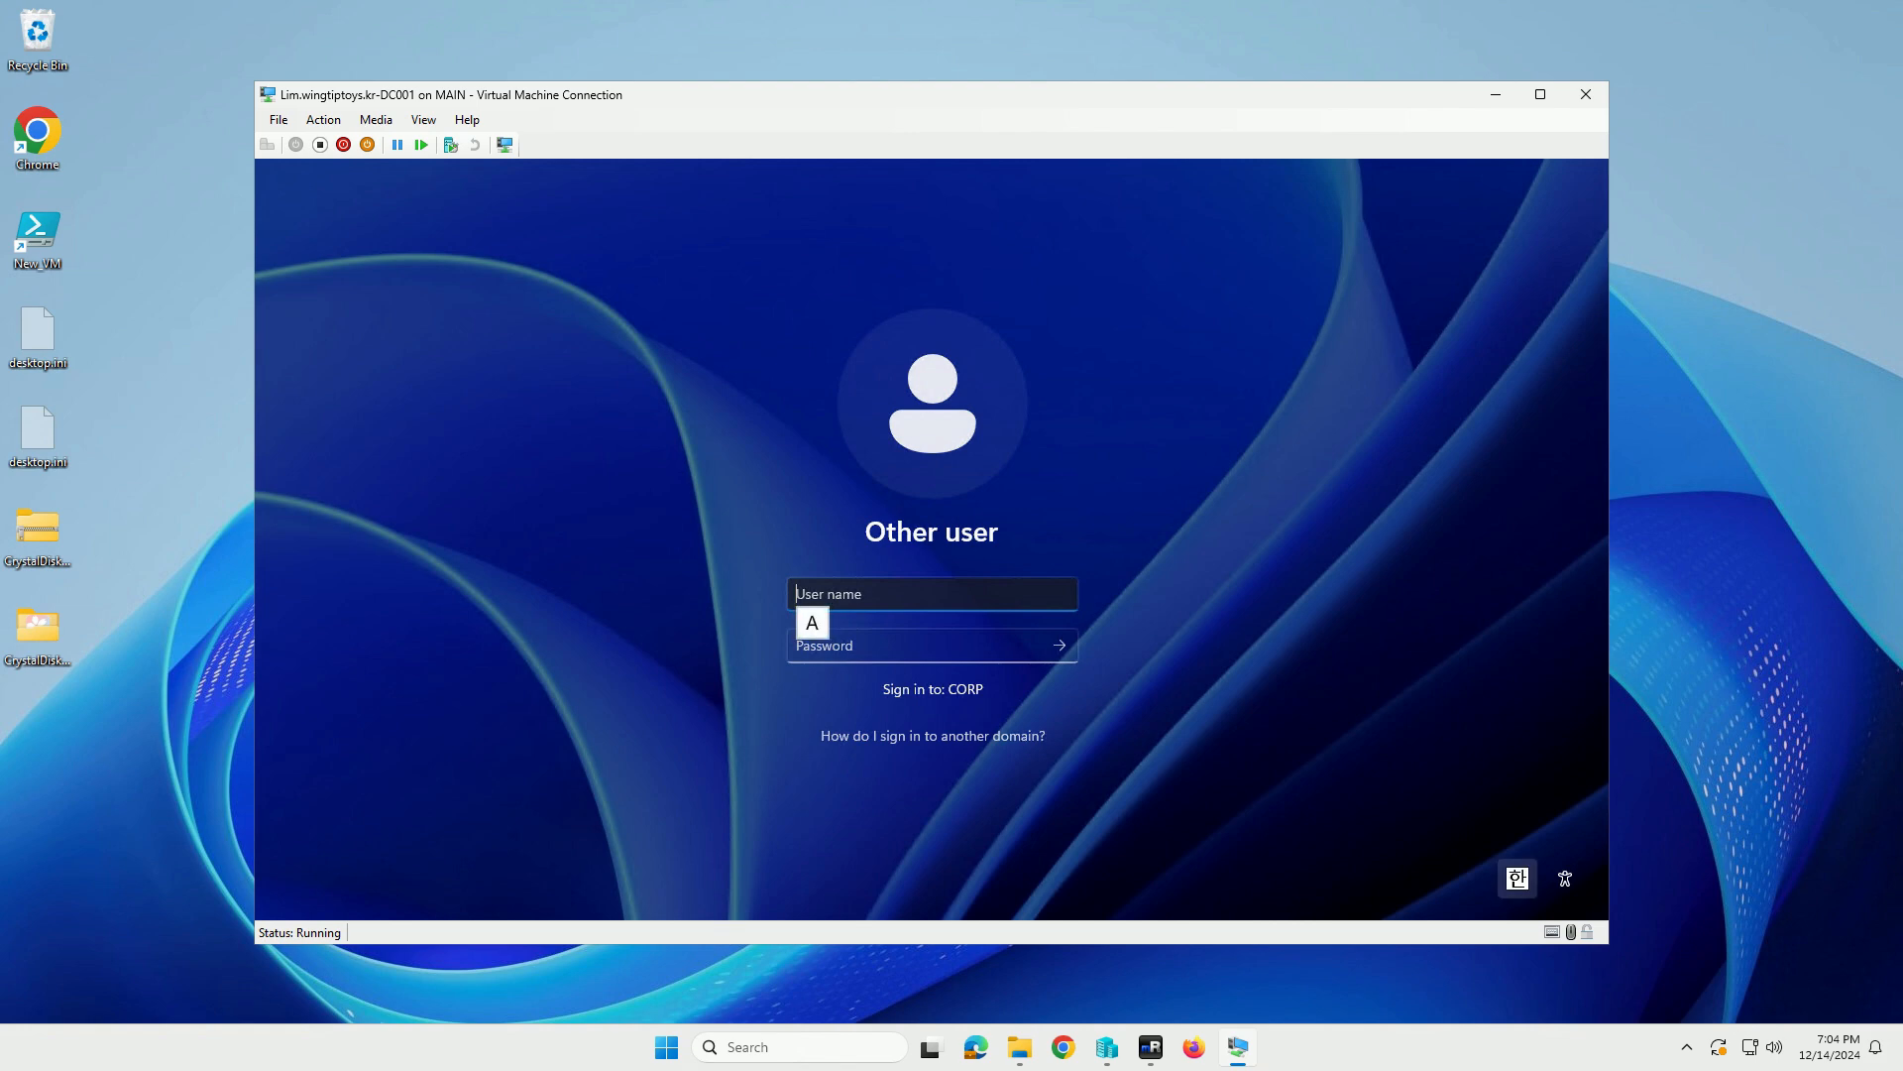
{"action": "type", "text": "corp\\administrator"}
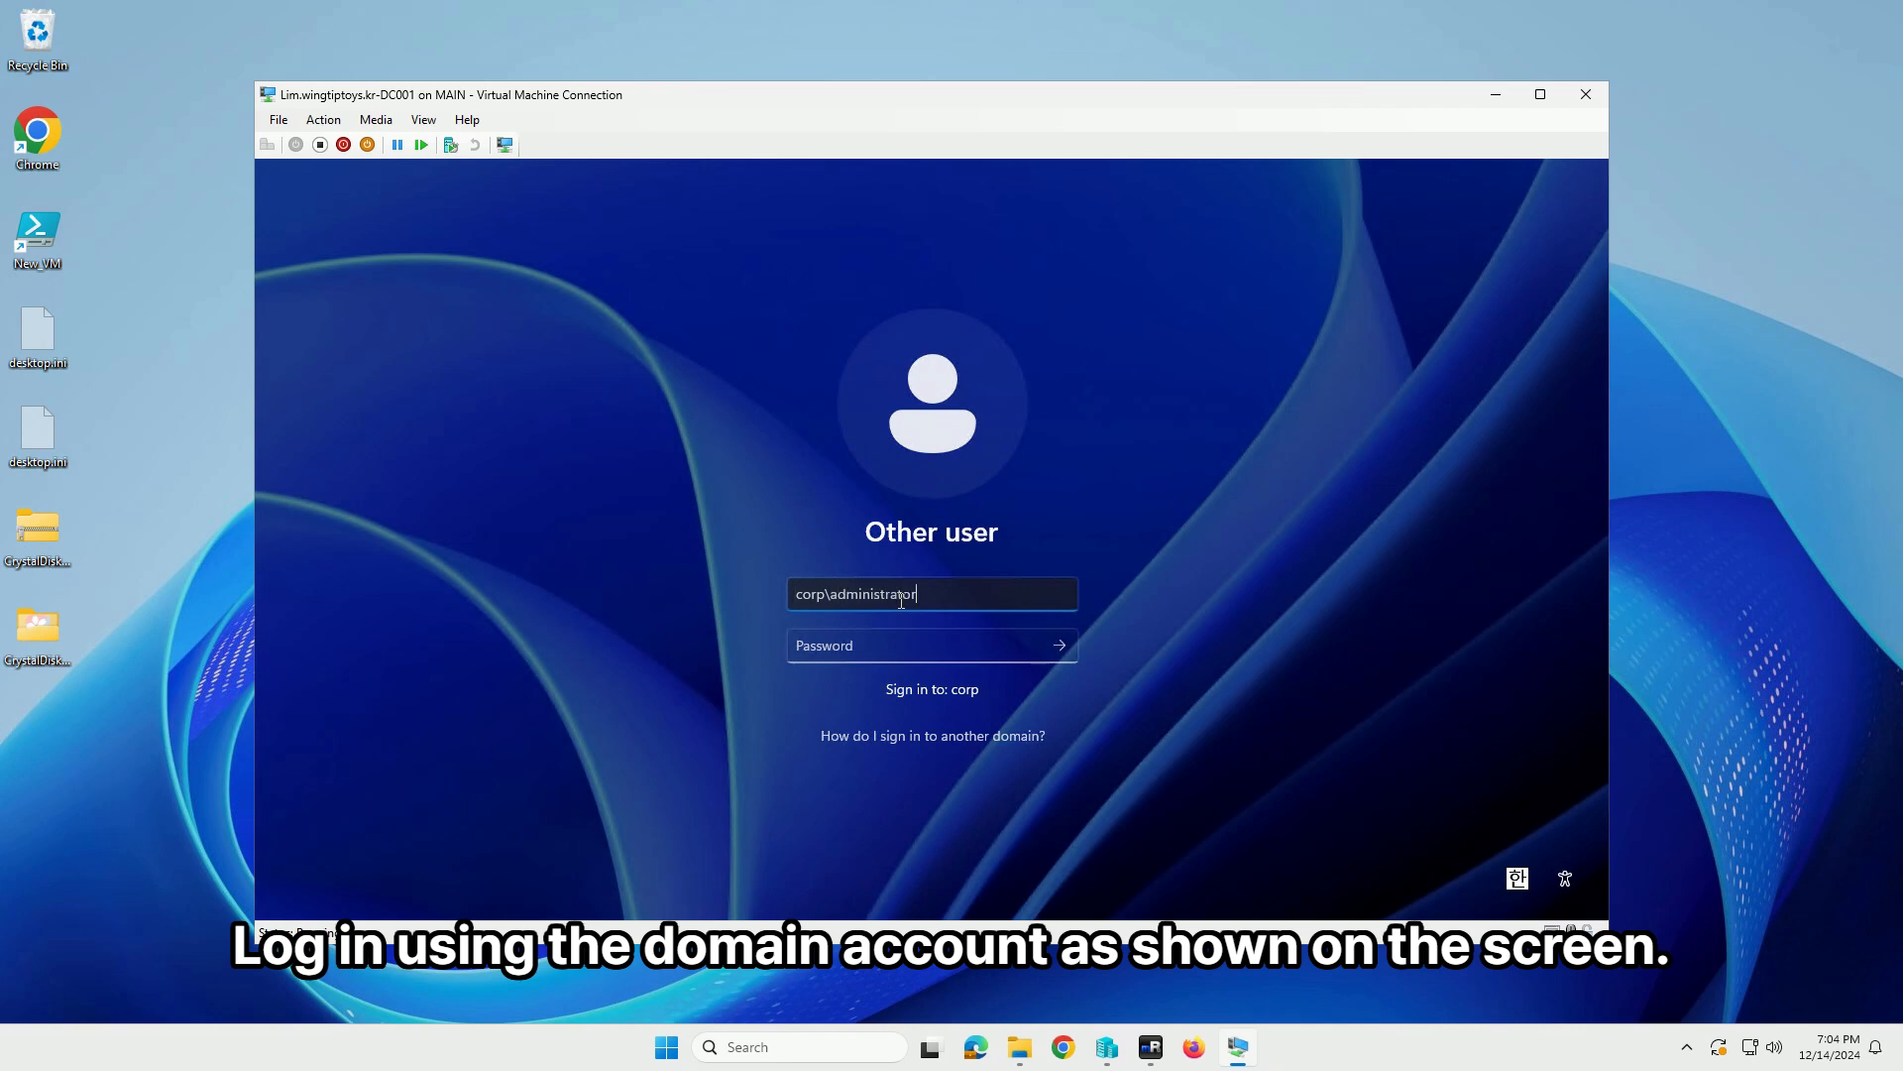
{"action": "key", "text": "Tab"}
{"action": "type", "text": "•••••••"}
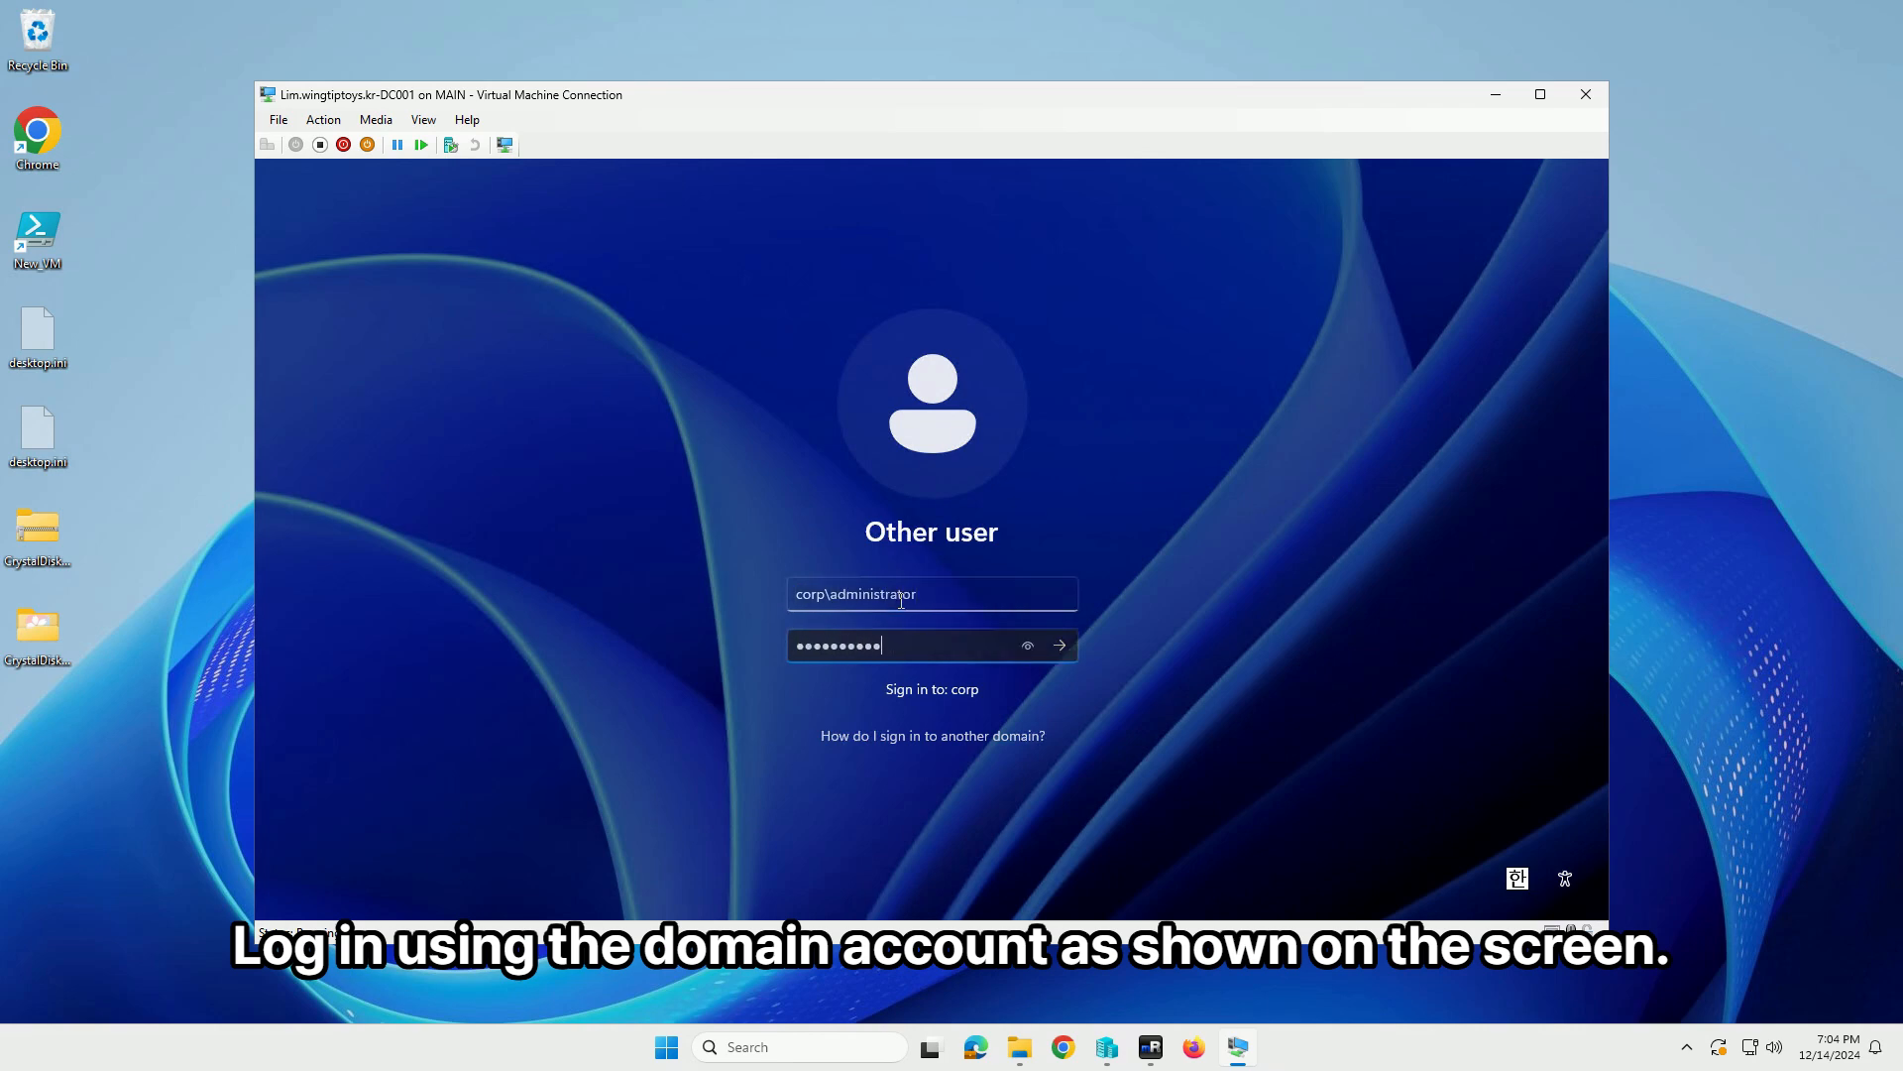
{"action": "type", "text": "•••"}
{"action": "key", "text": "Return"}
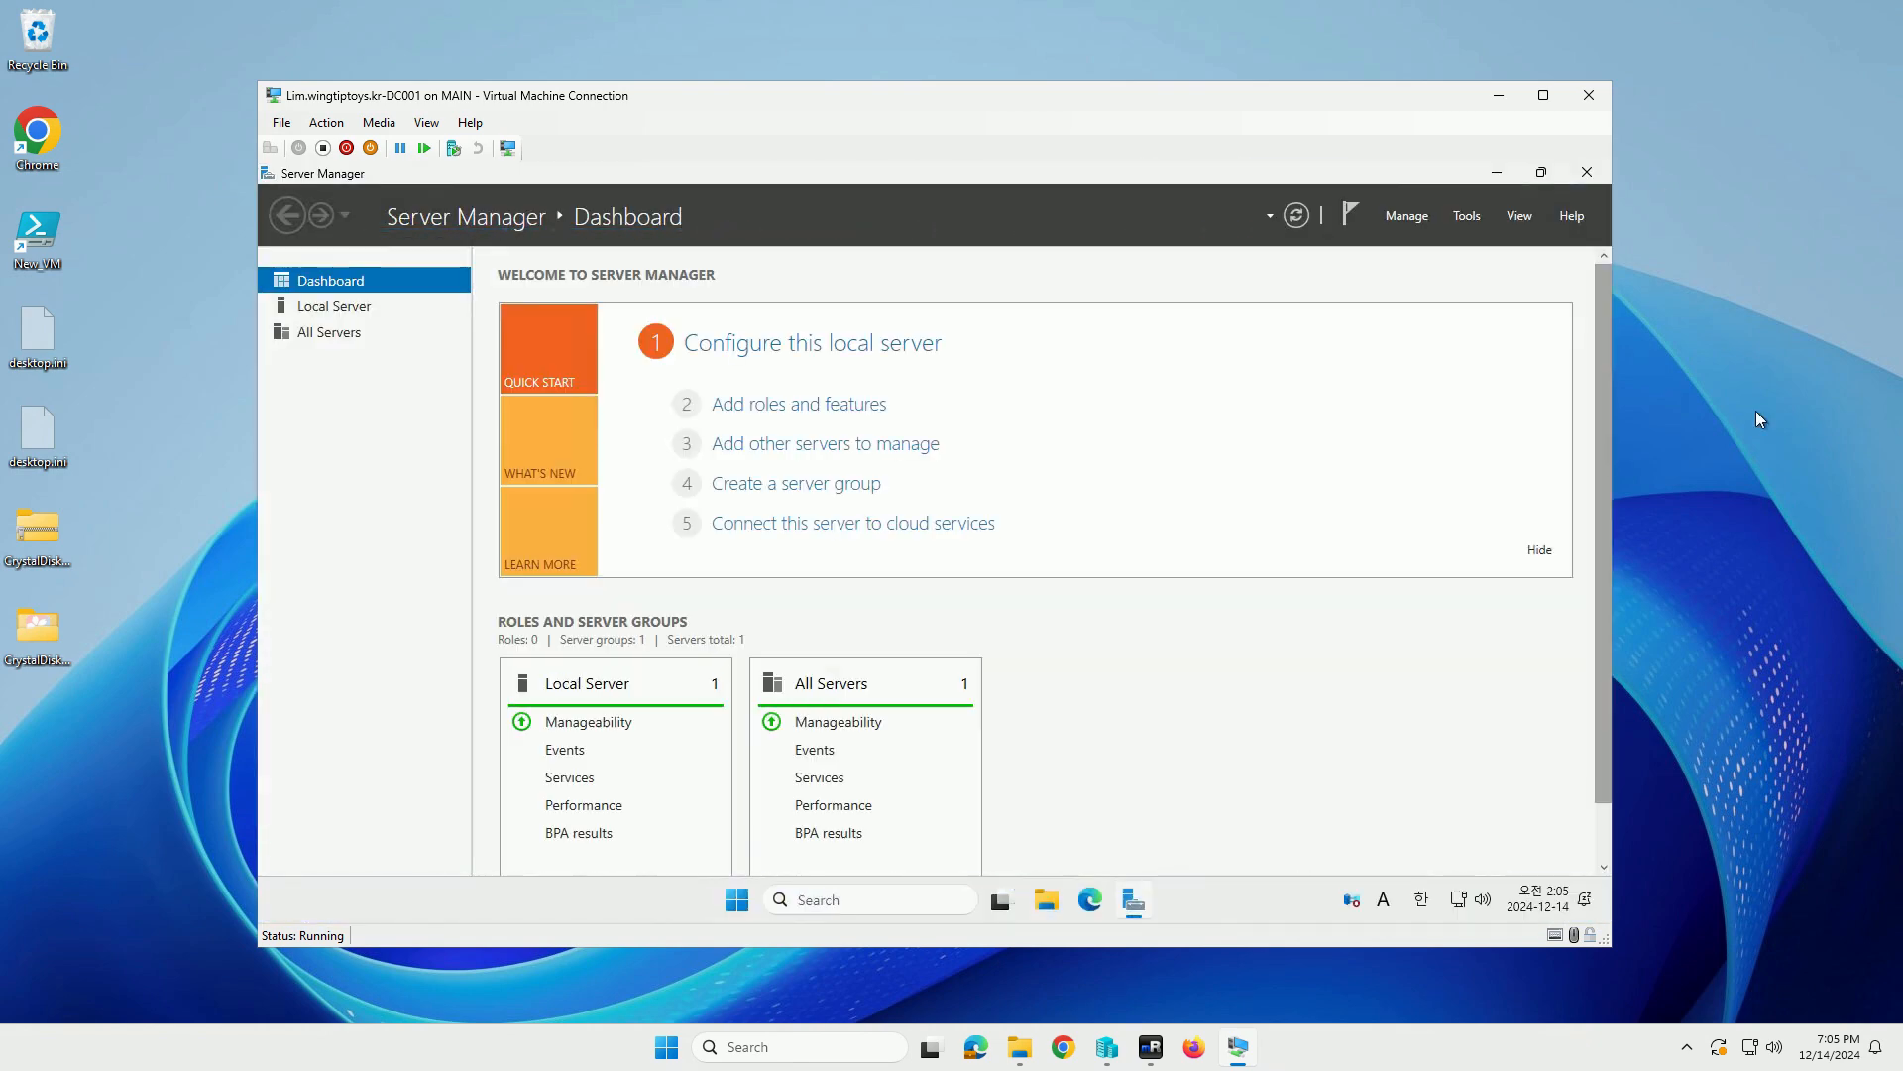
Launch Active Directory Users and Computers from the Tools menu and show the corp.wingtiptoys.kr domain.
{"action": "left_click", "coordinate": [1543, 96]}
{"action": "left_click", "coordinate": [753, 1051]}
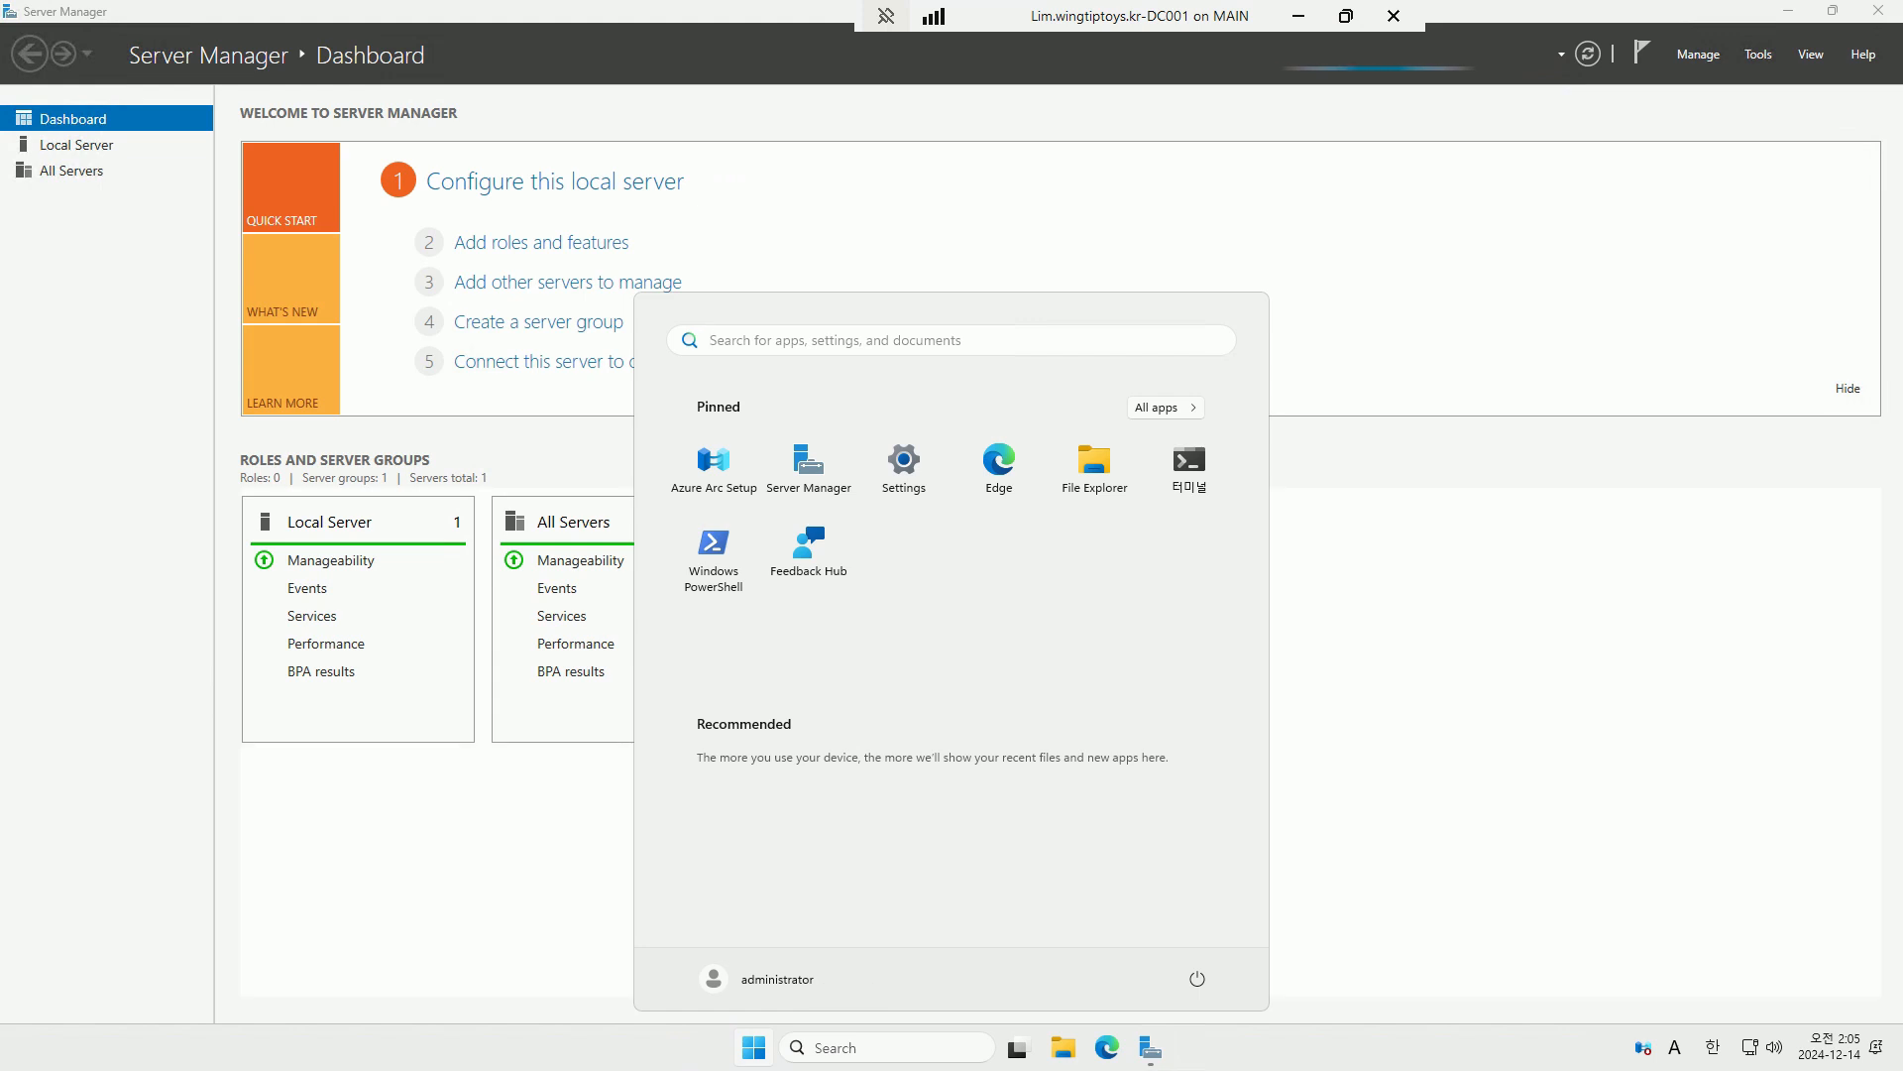
{"action": "left_click", "coordinate": [832, 1037]}
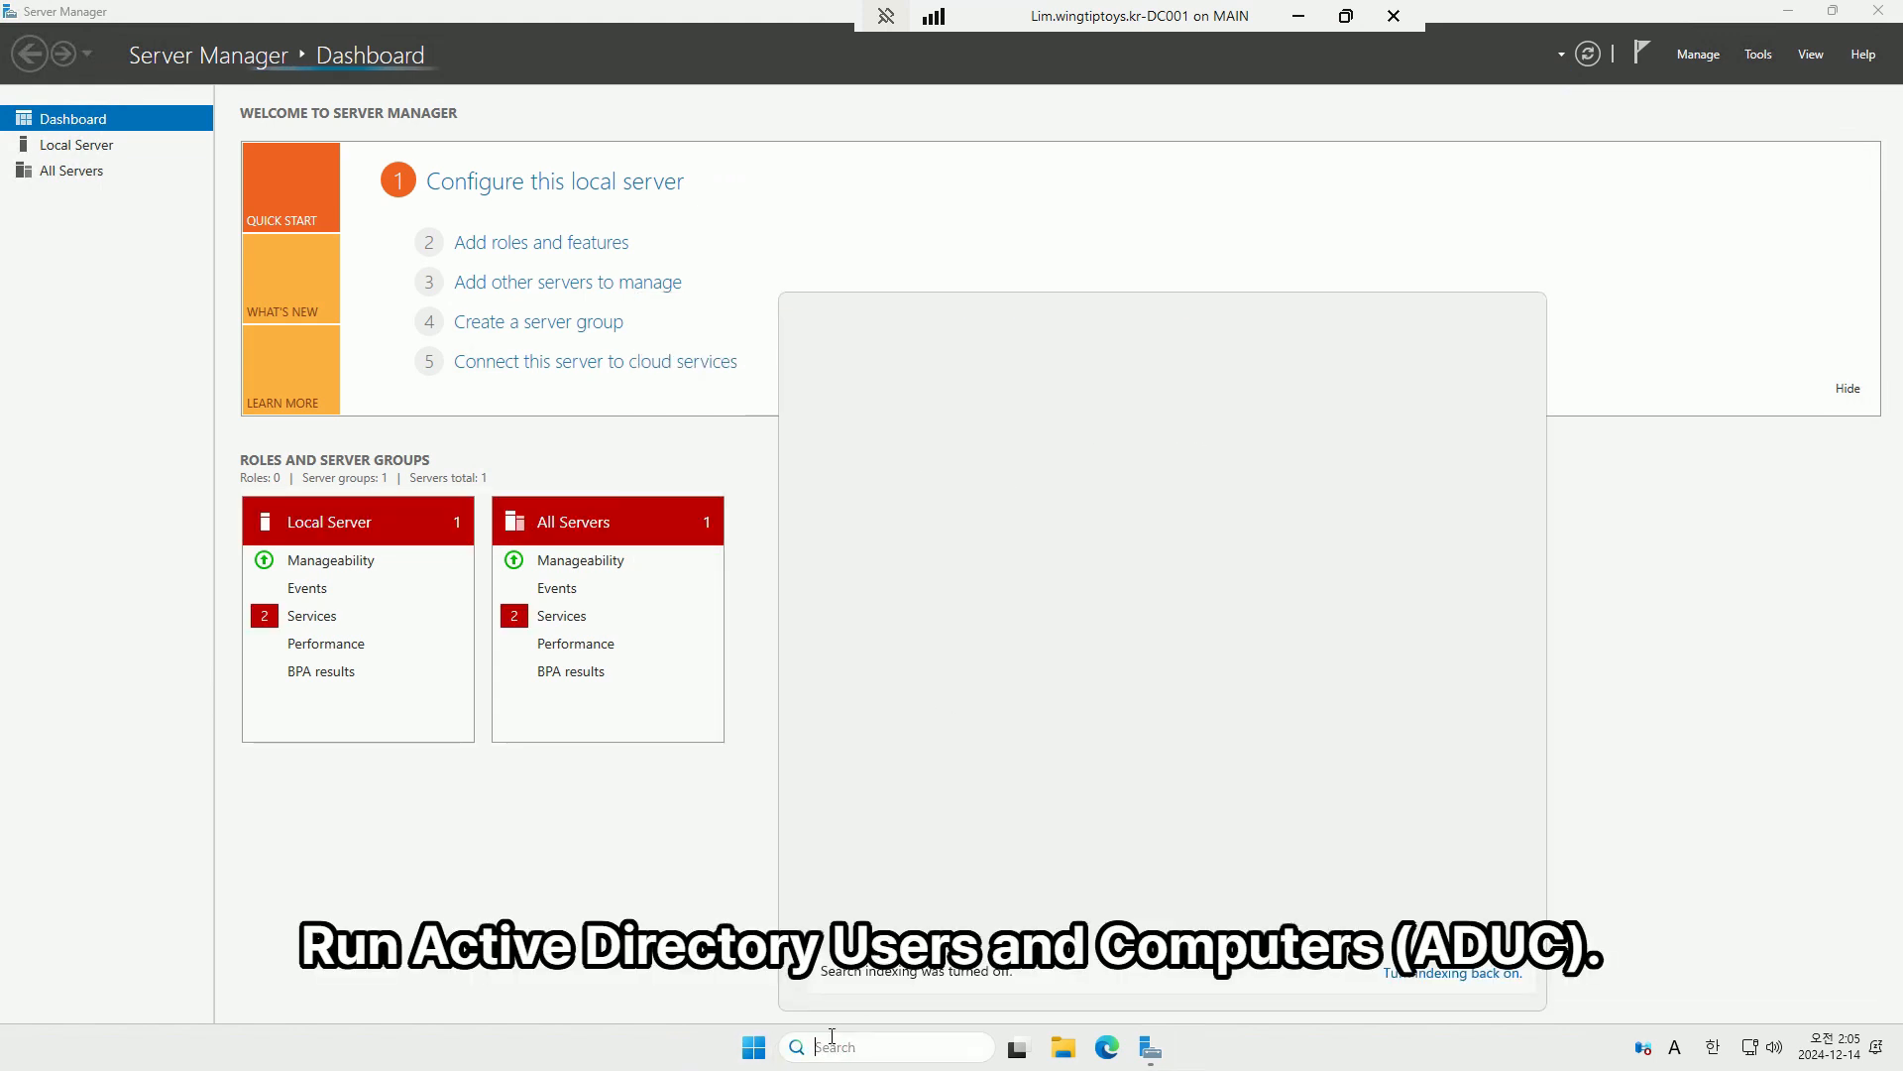
{"action": "type", "text": "user"}
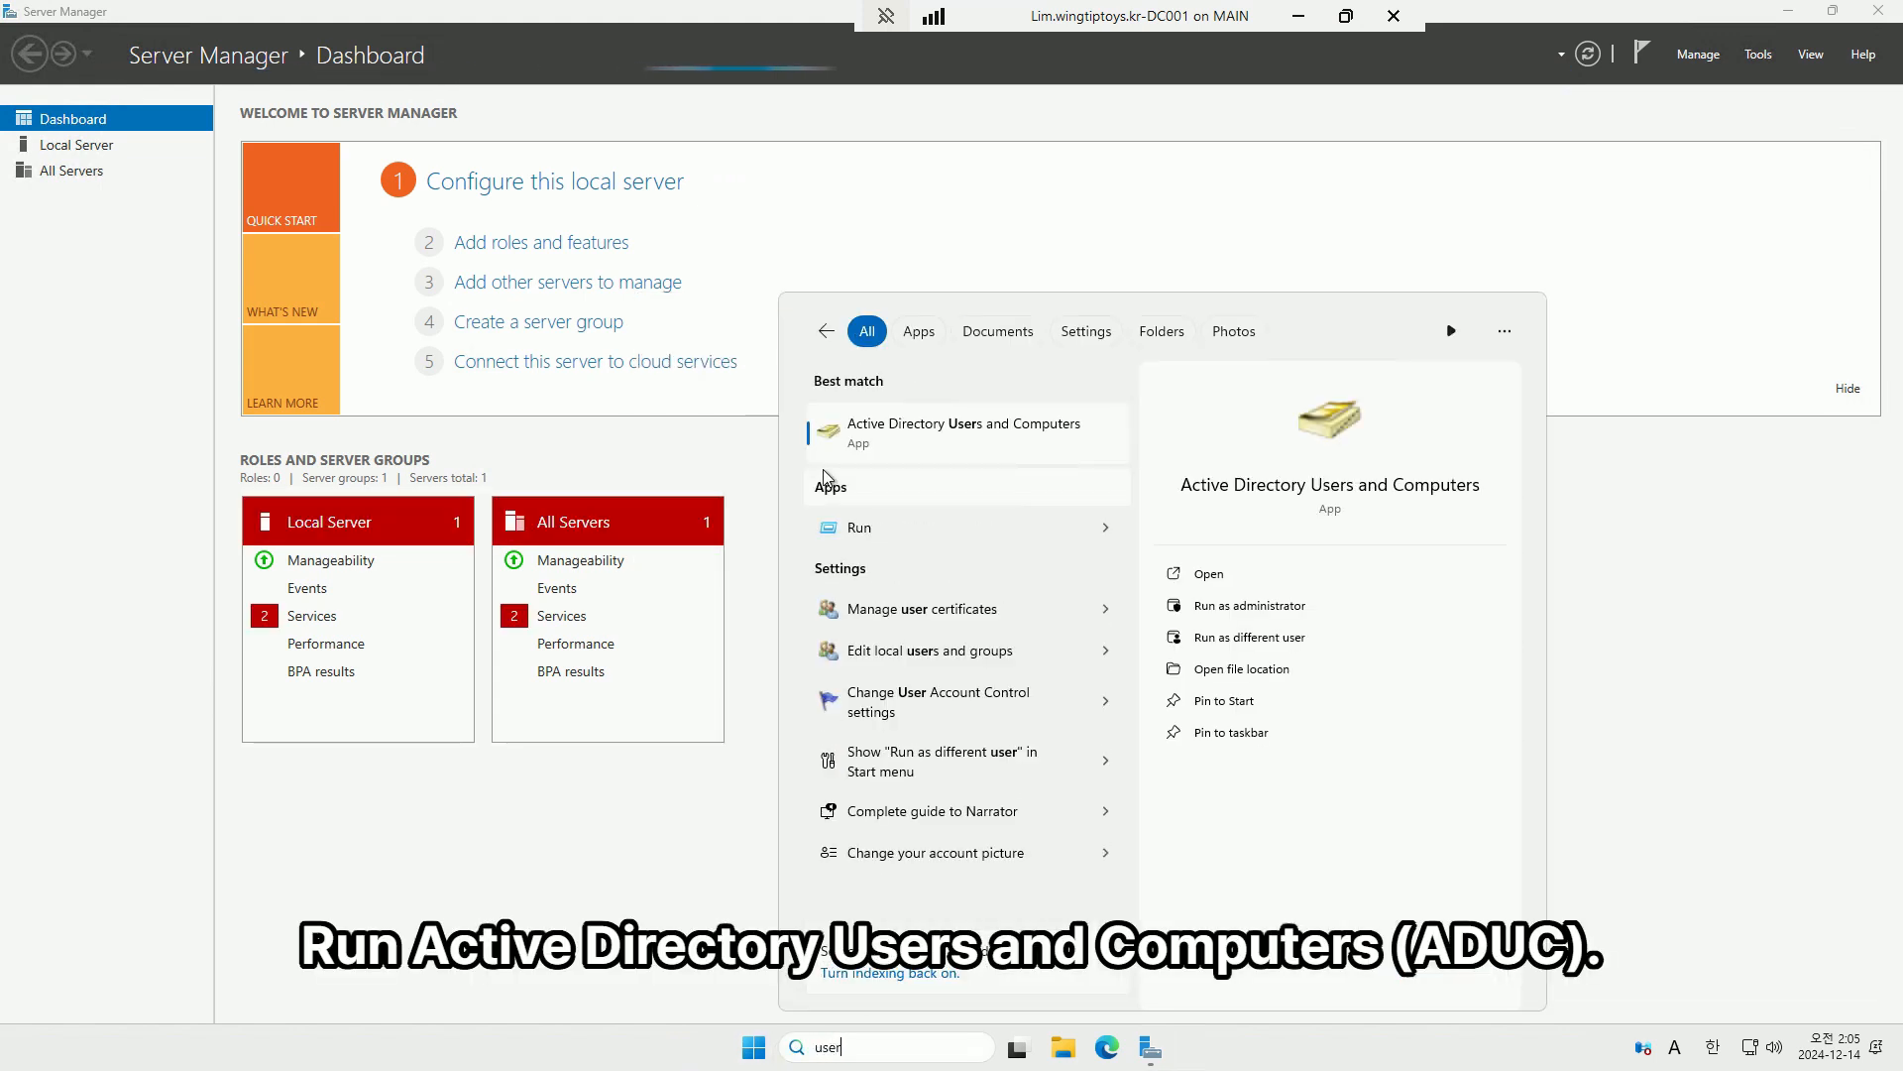
{"action": "left_click", "coordinate": [1751, 64]}
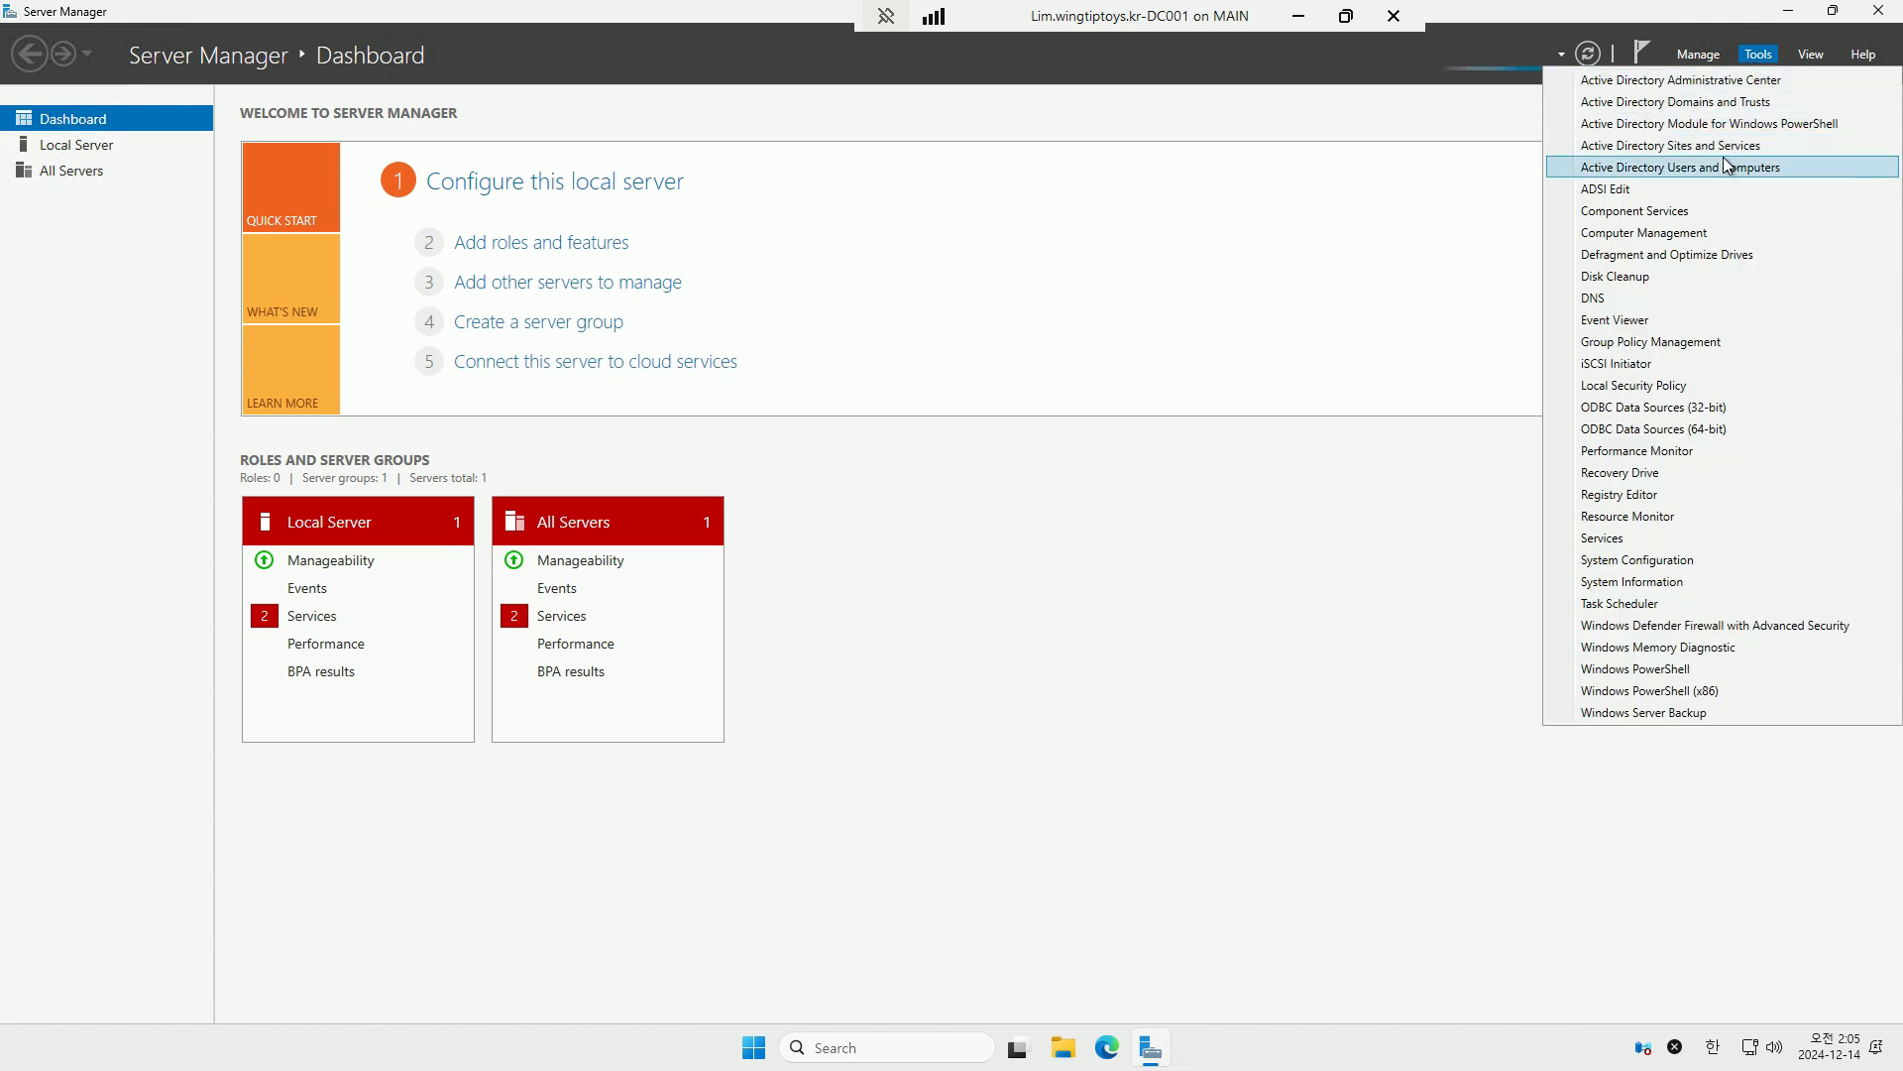
{"action": "left_click", "coordinate": [1725, 170]}
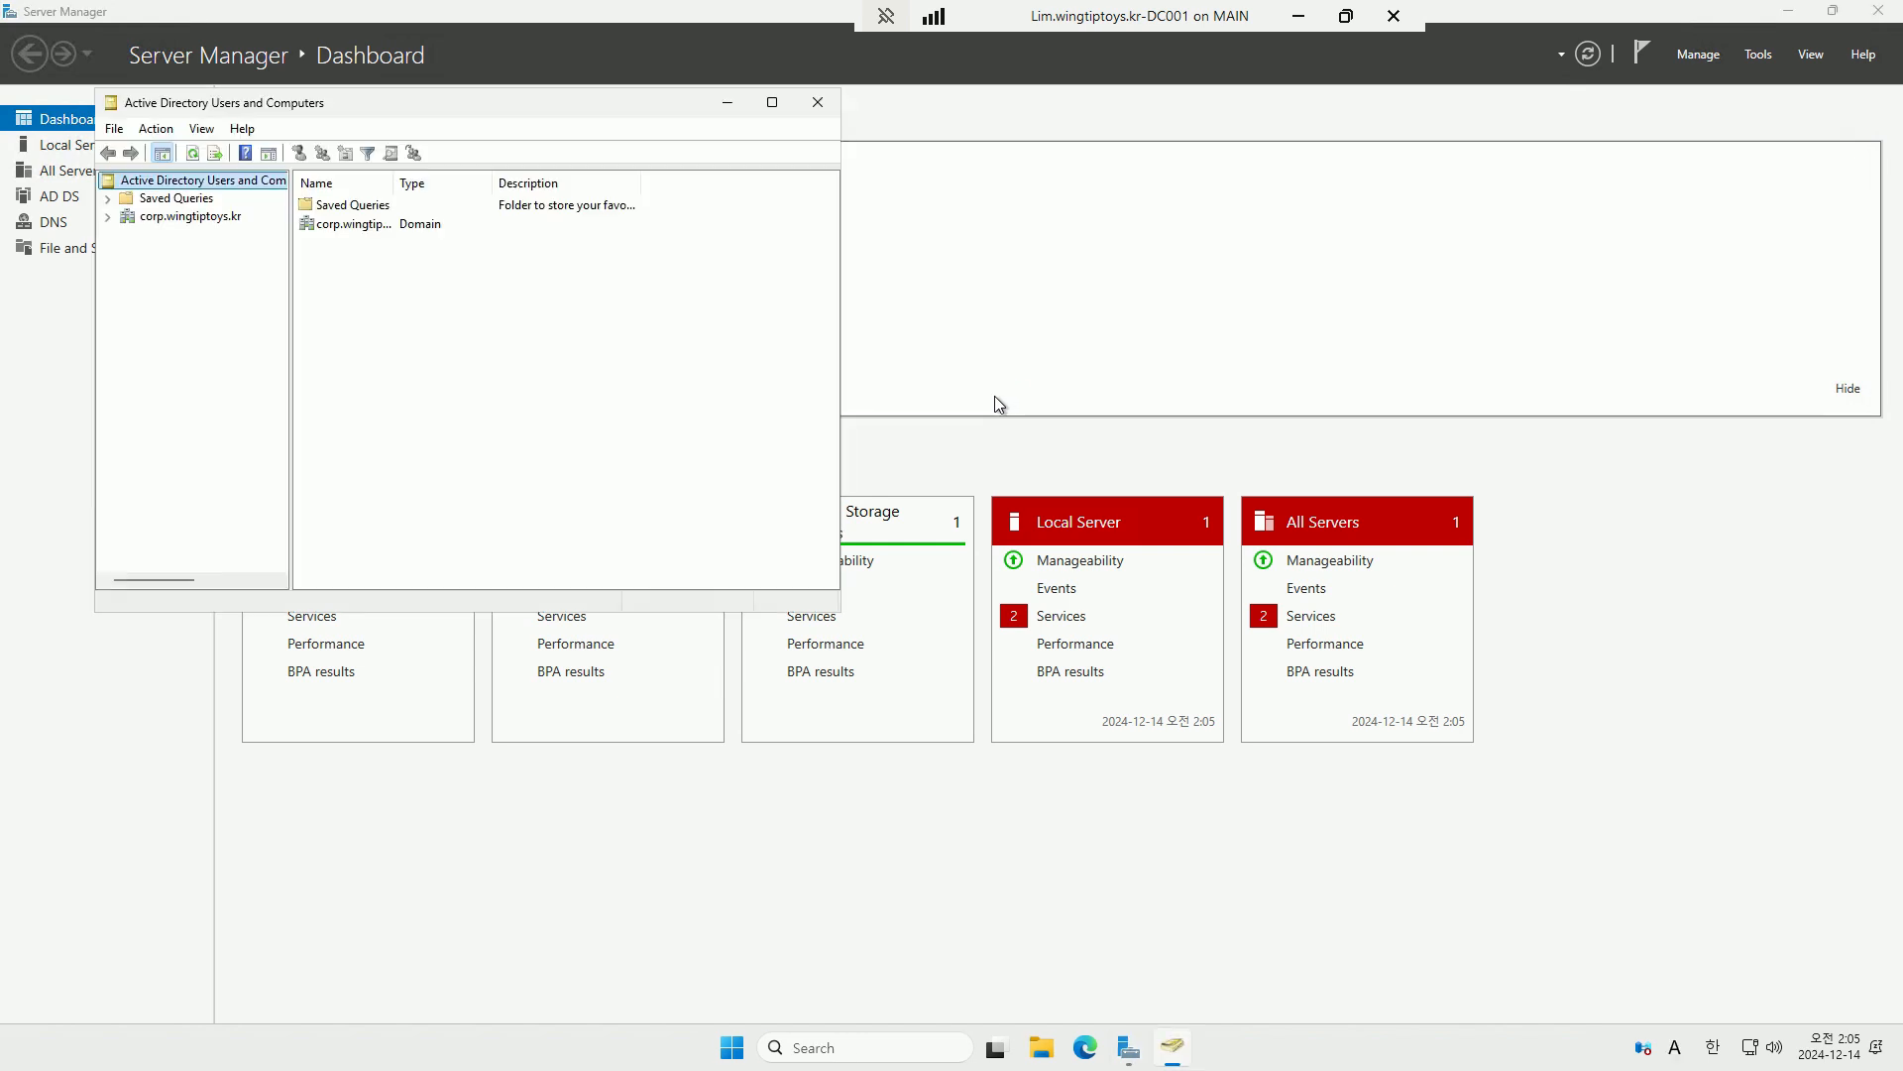
{"action": "left_click", "coordinate": [212, 220]}
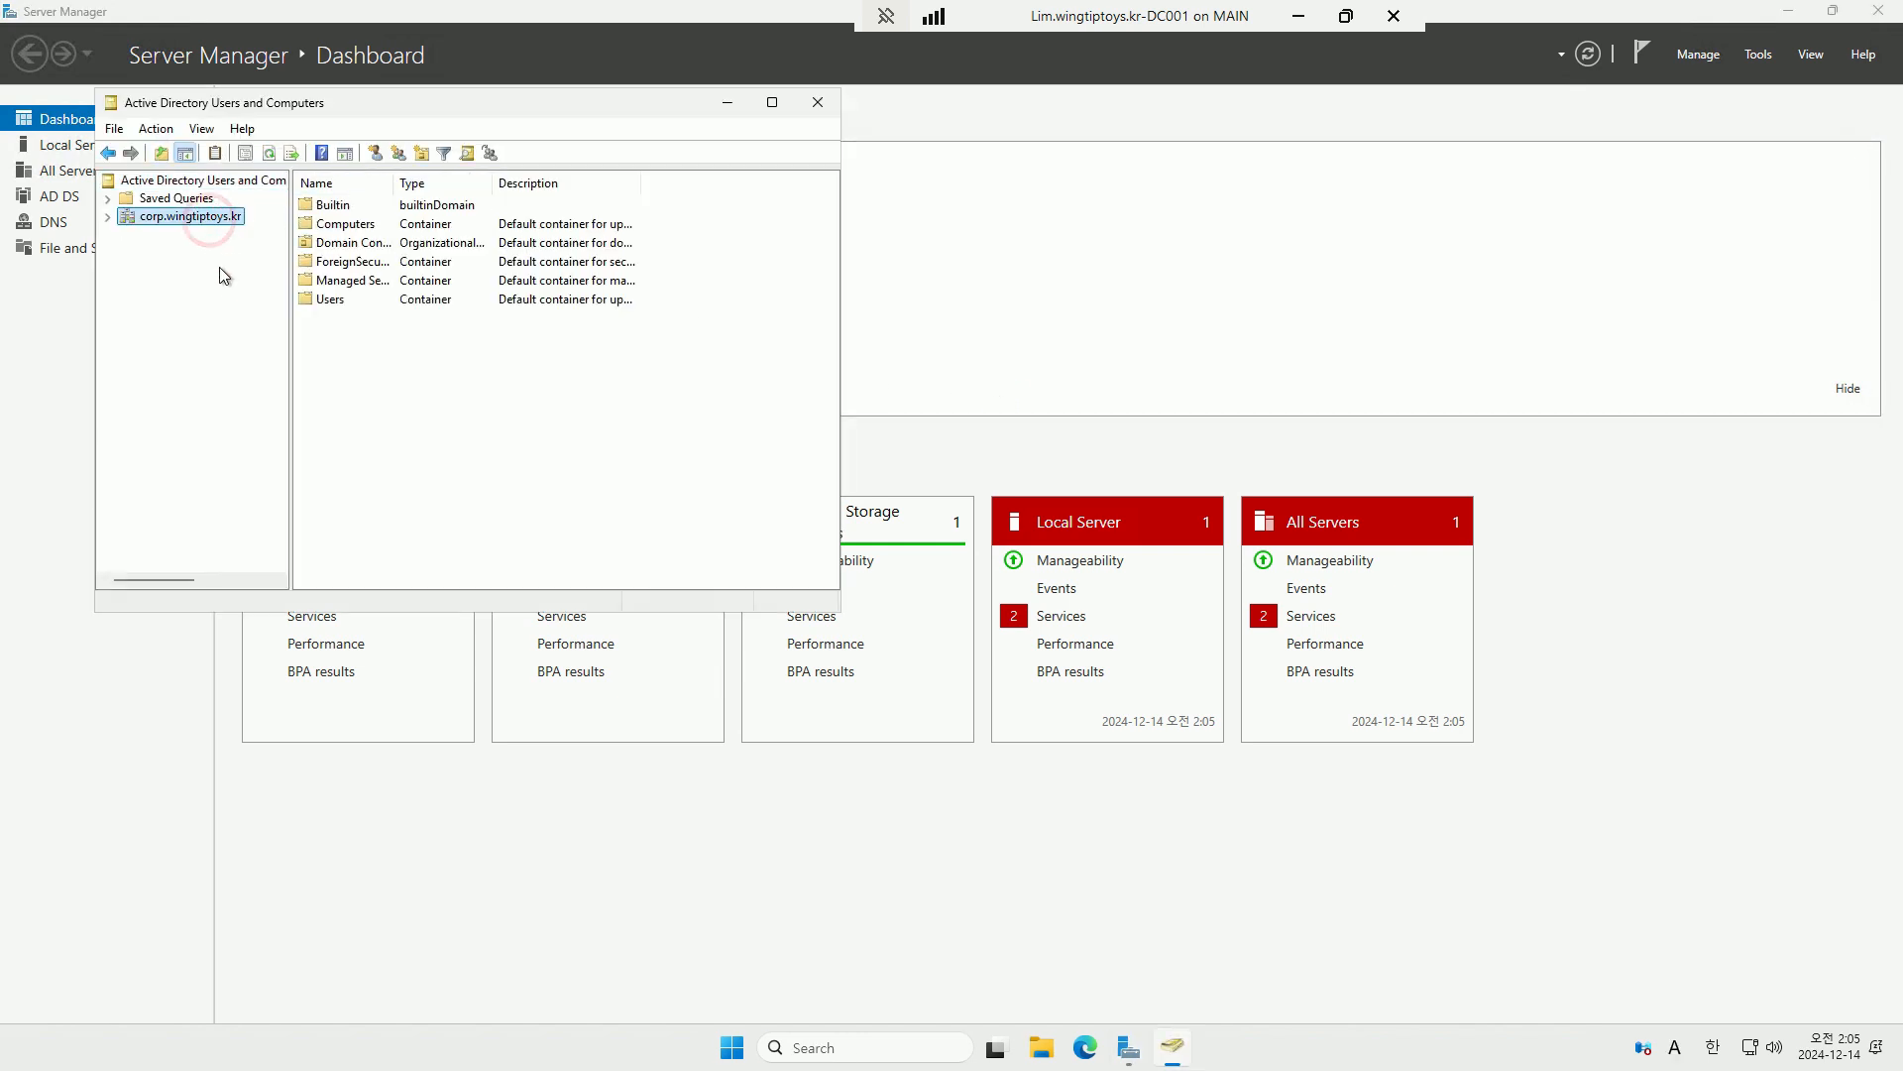
{"action": "left_click_drag", "start_coordinate": [467, 109], "coordinate": [701, 248]}
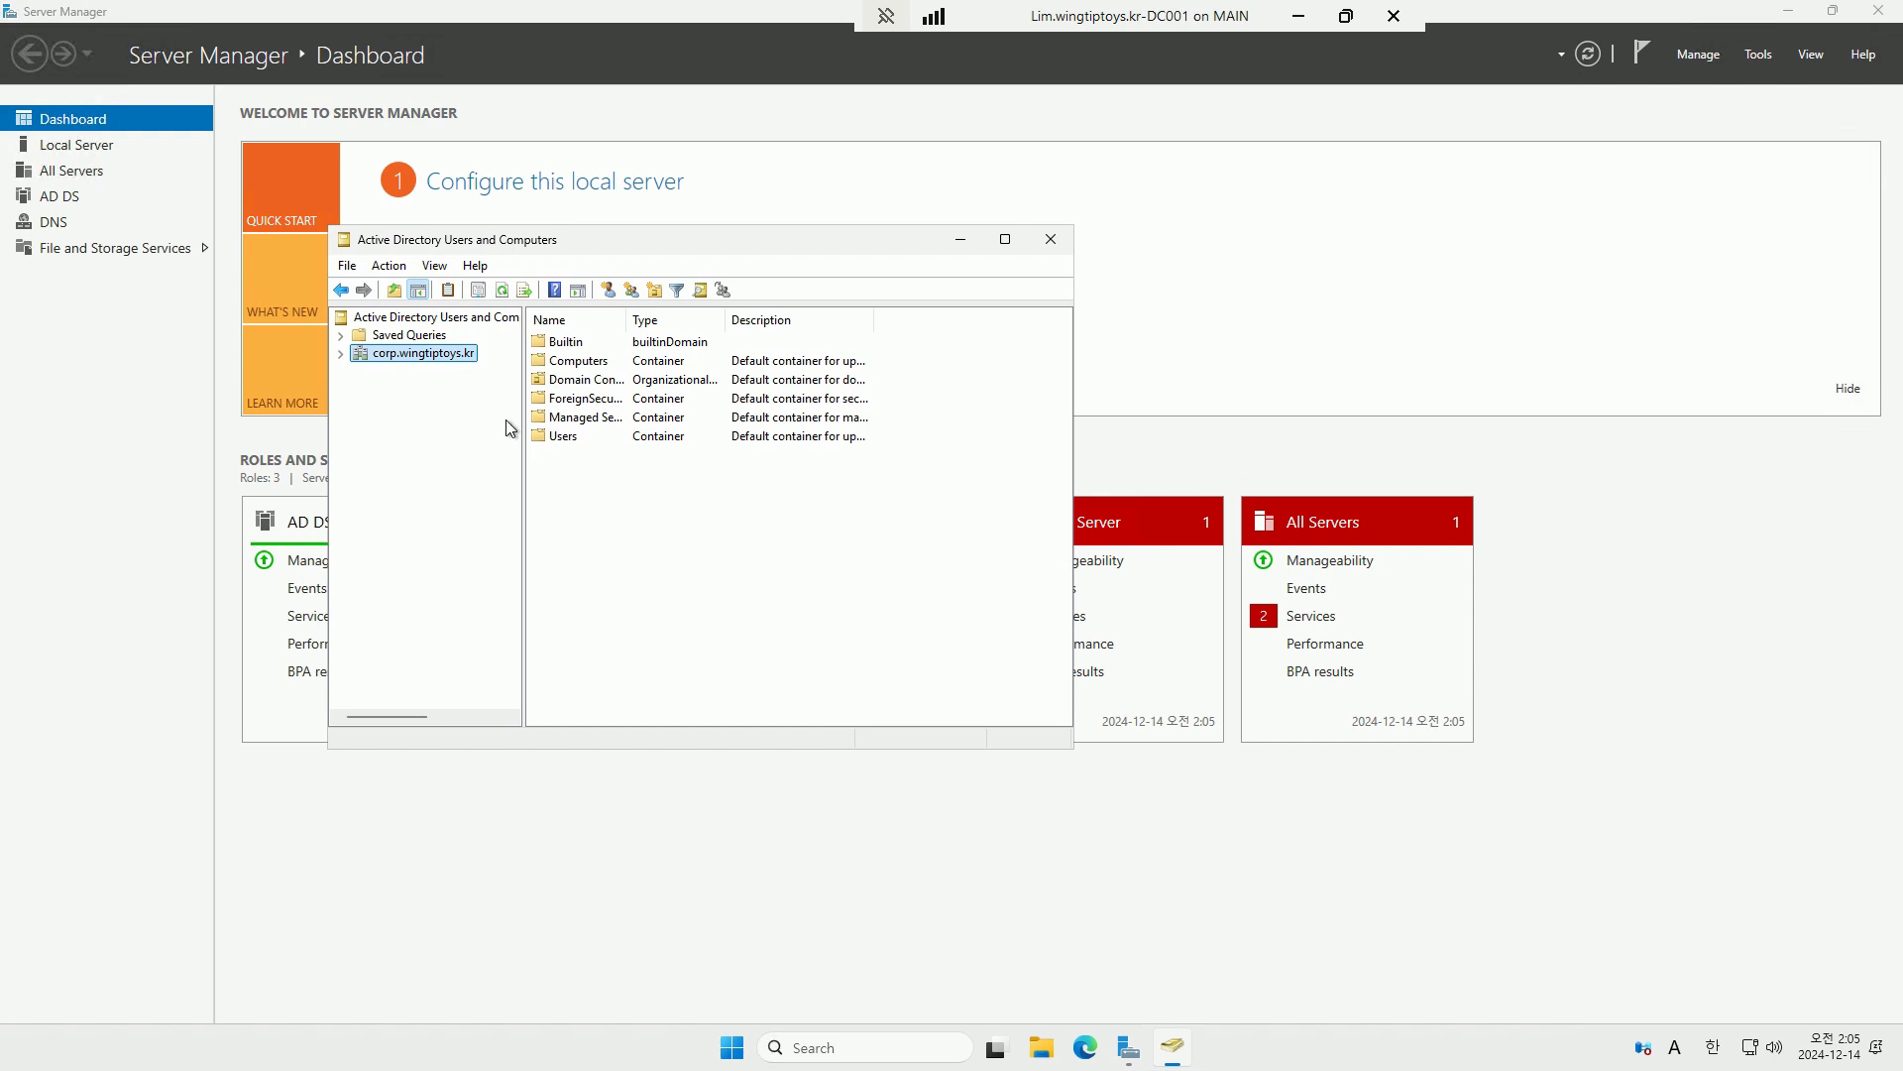
Create an organizational unit named Admin under corp.wingtiptoys.kr.
{"action": "right_click", "coordinate": [439, 354]}
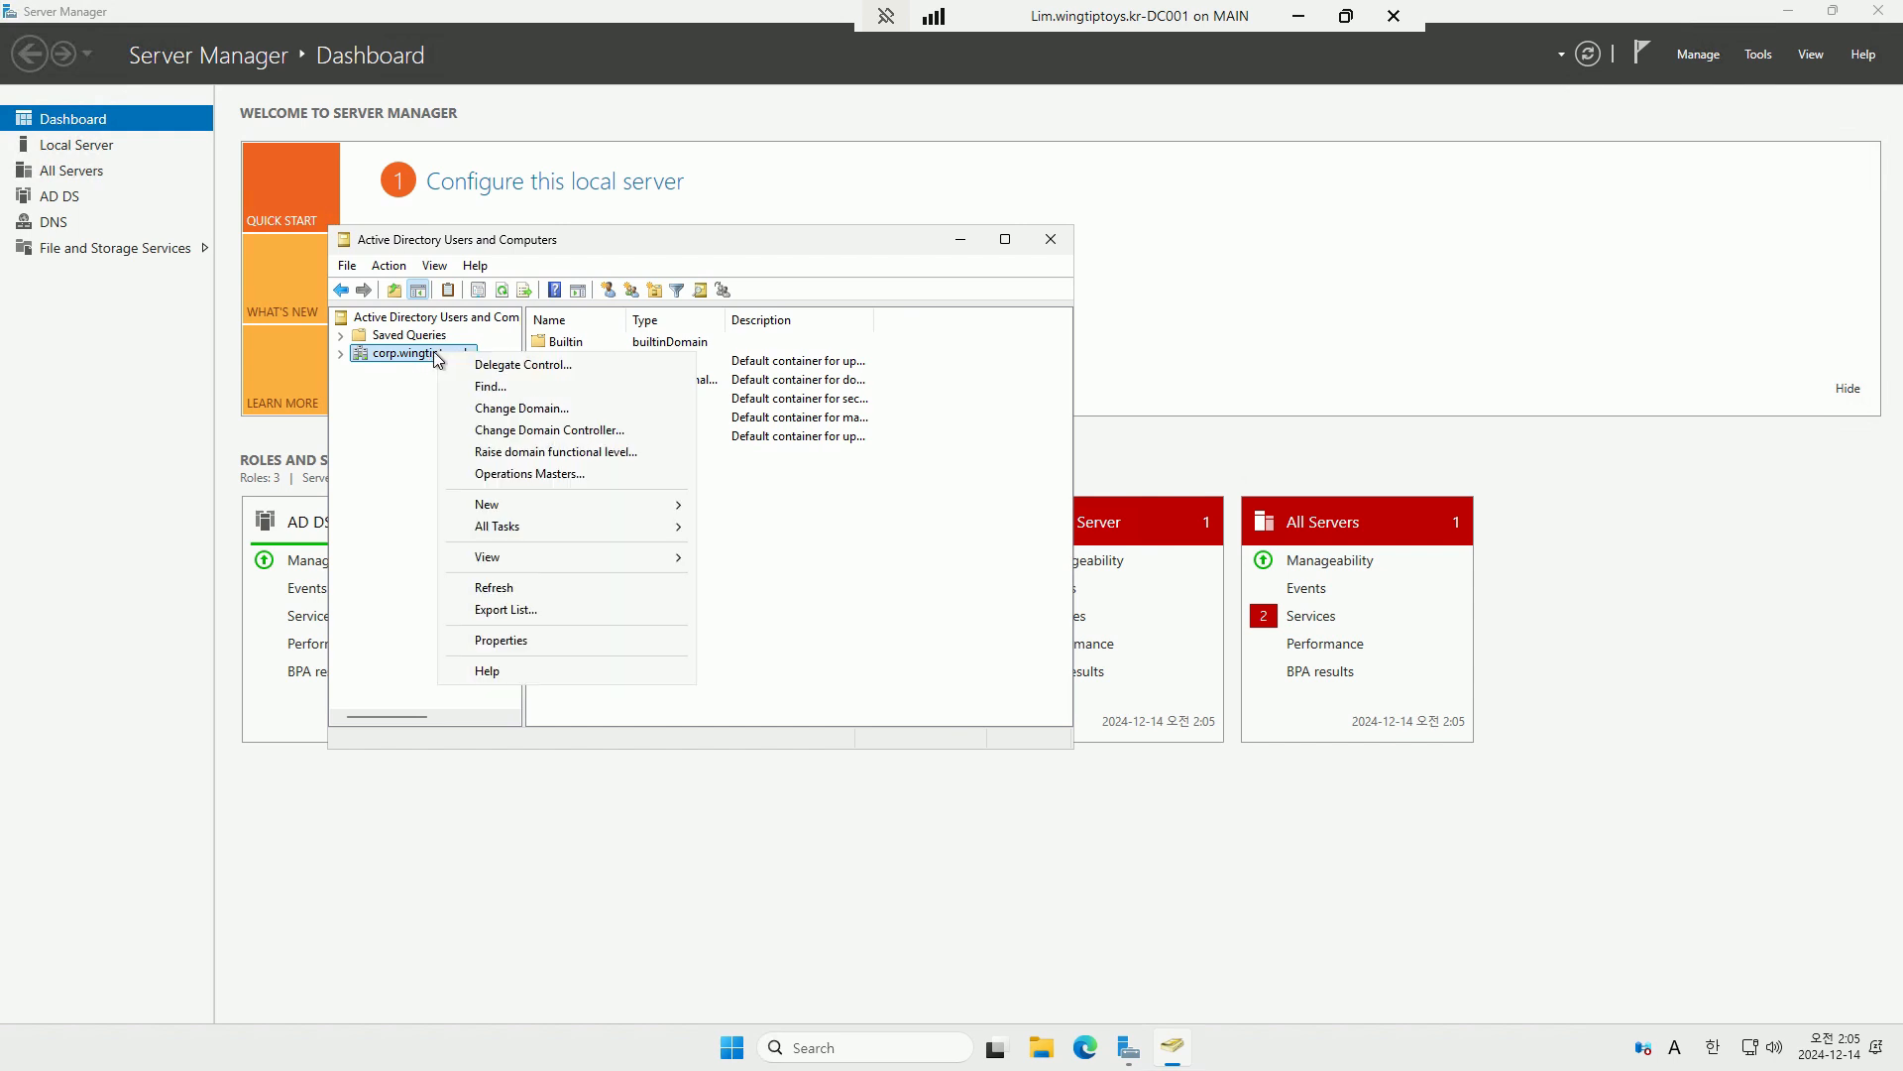
{"action": "left_click", "coordinate": [631, 506]}
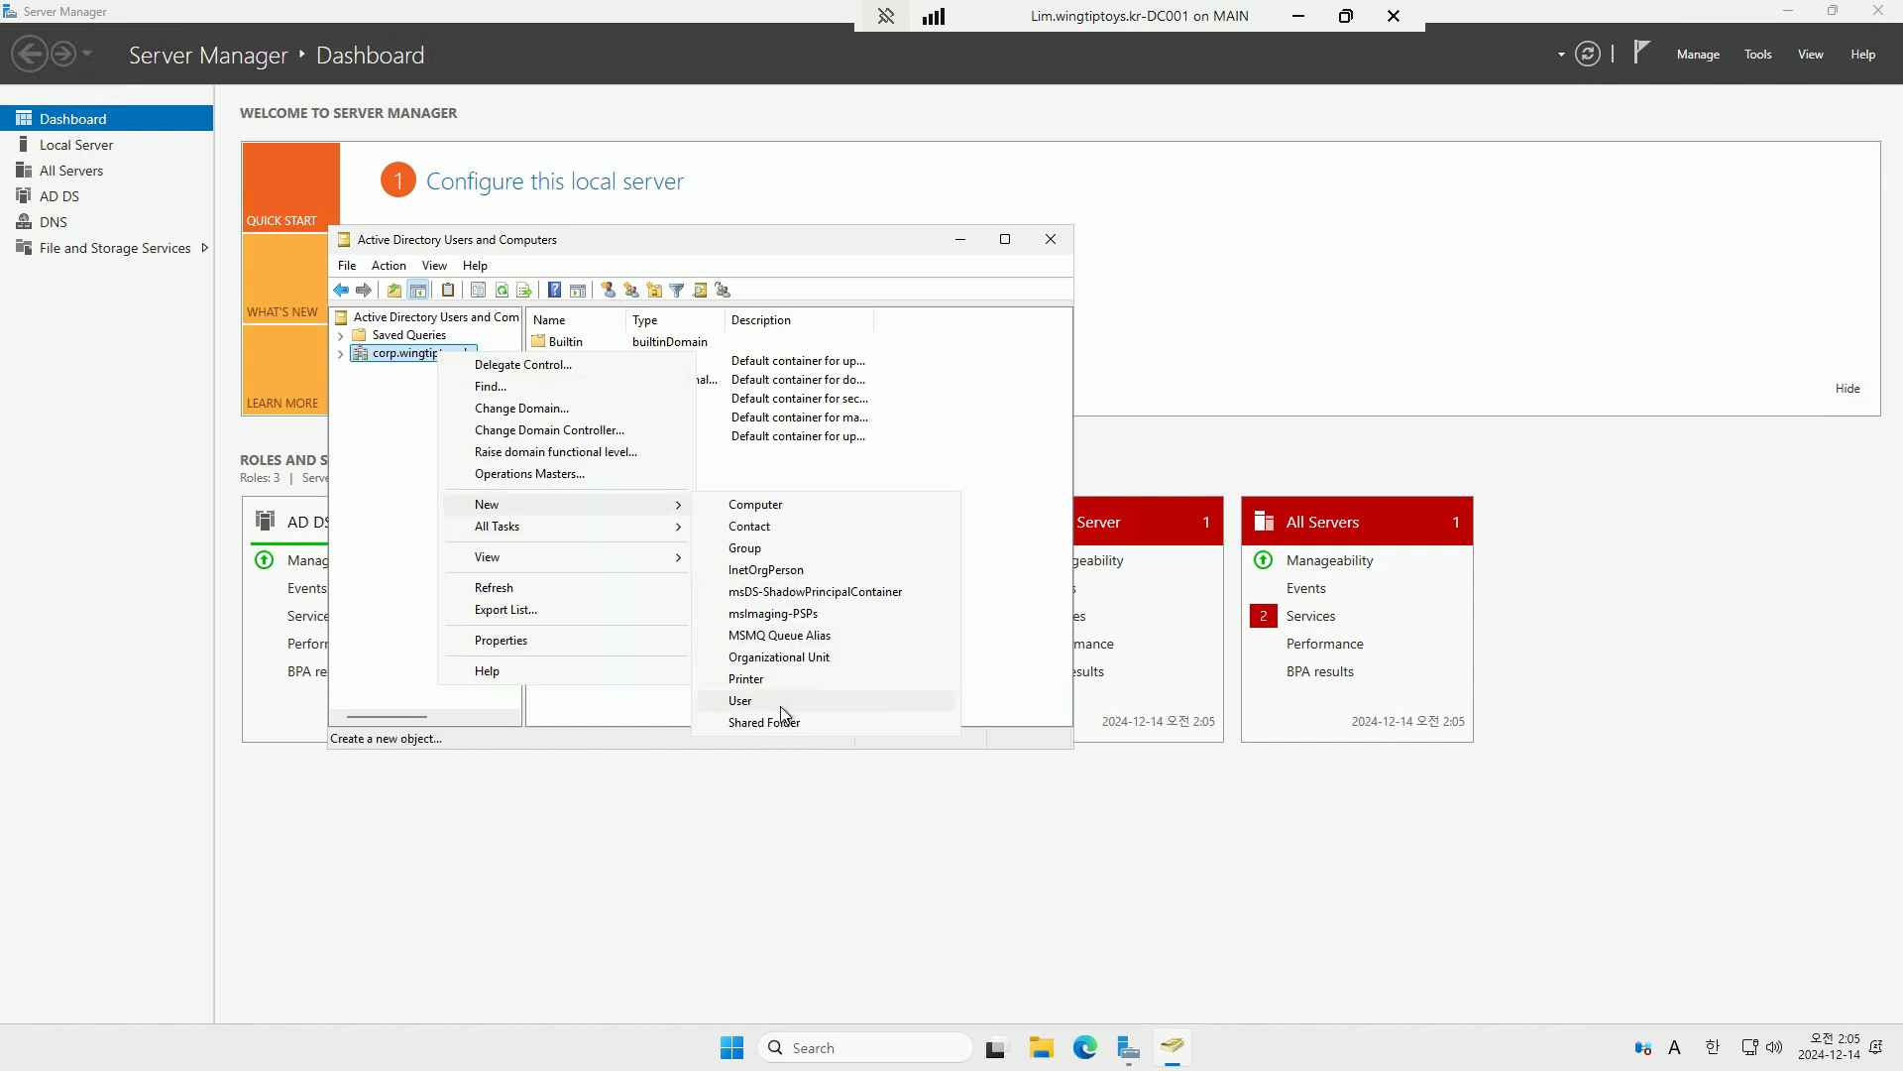
{"action": "left_click", "coordinate": [802, 658]}
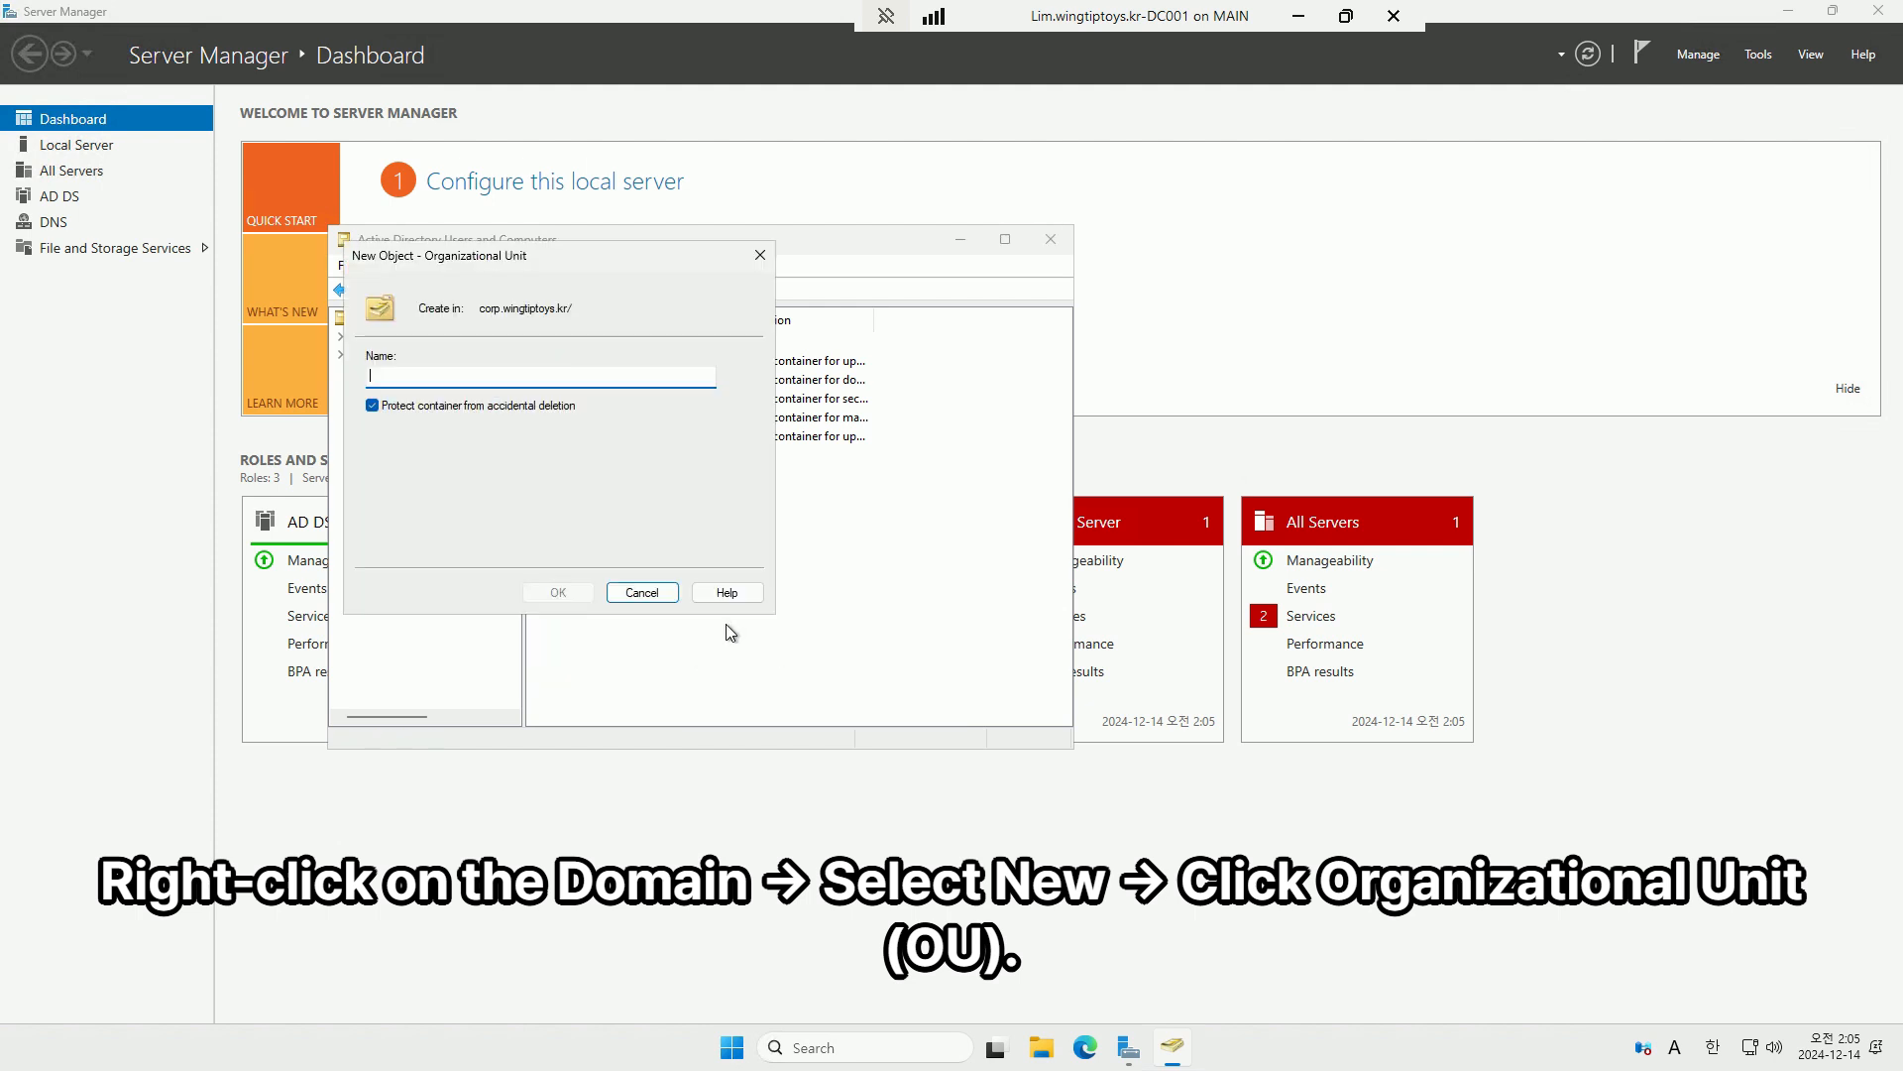
{"action": "type", "text": "a"}
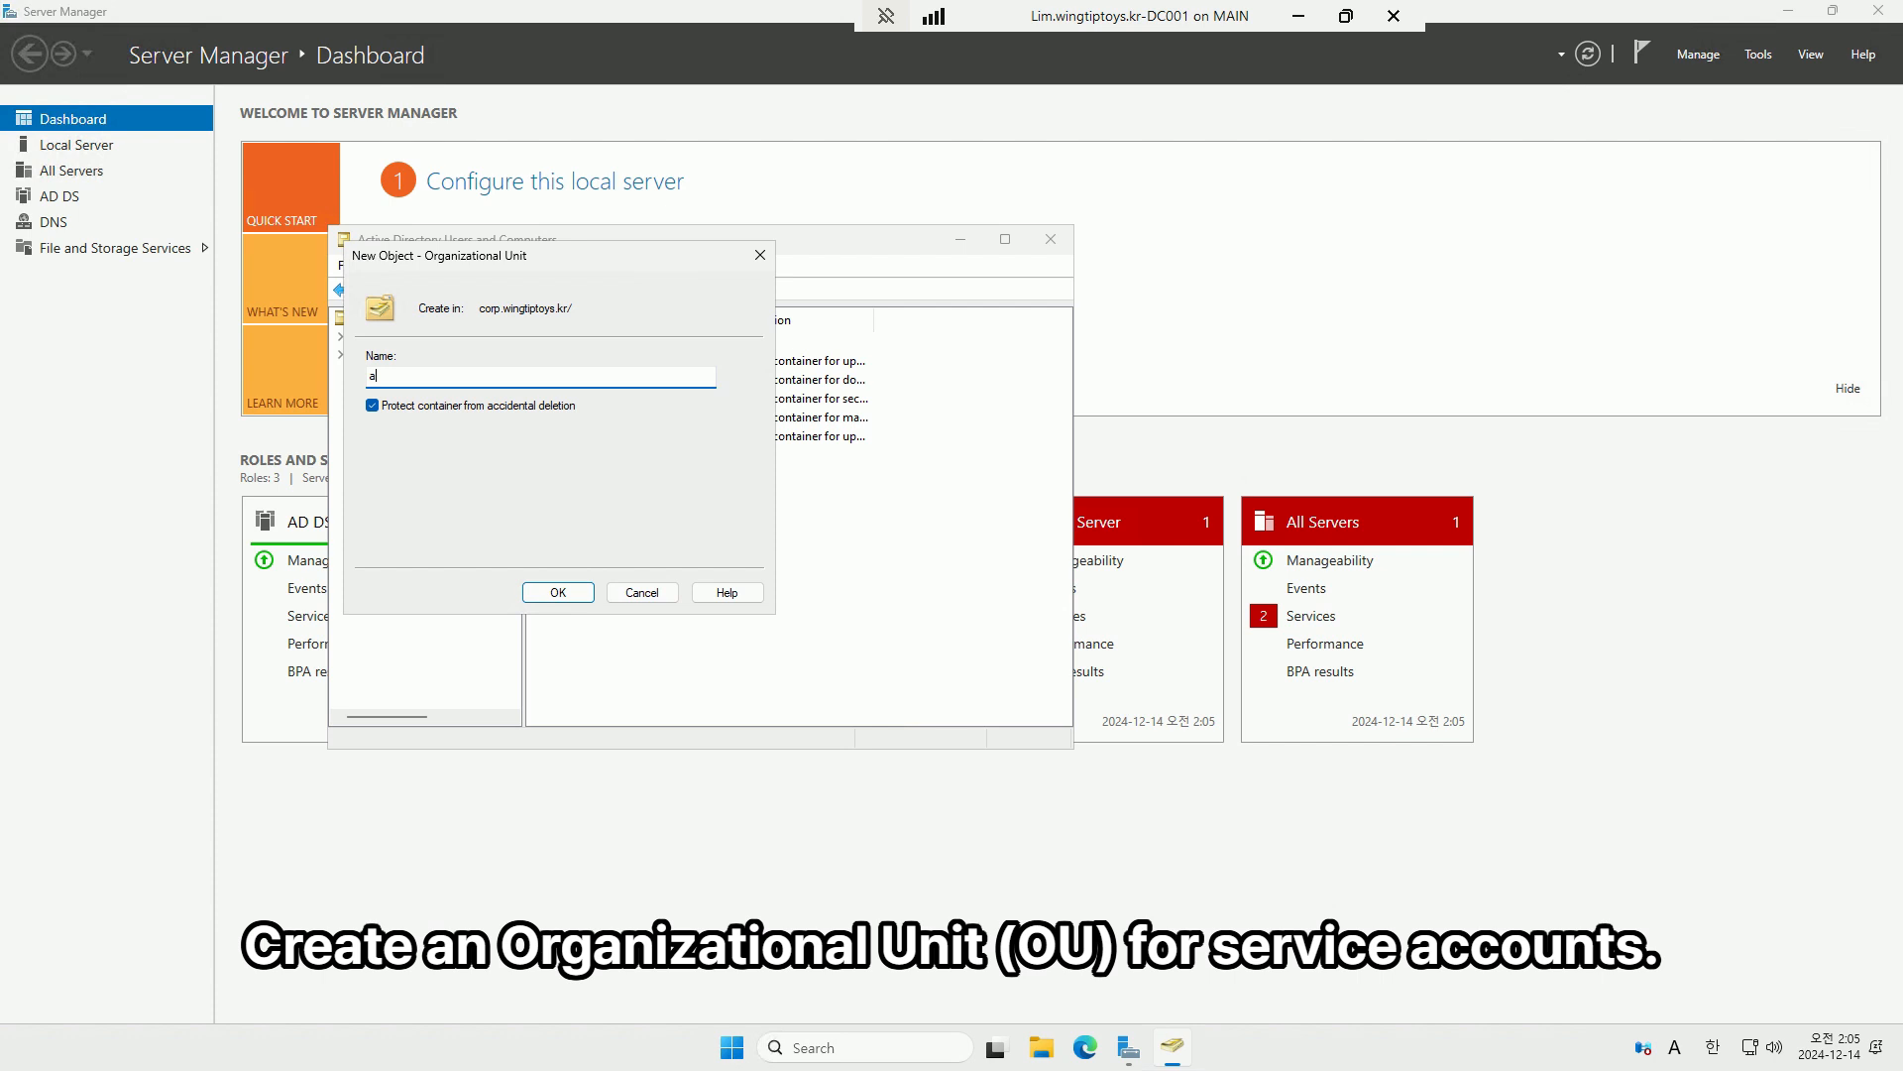
{"action": "key", "text": "BackSpace"}
{"action": "type", "text": "Admin"}
{"action": "key", "text": "Return"}
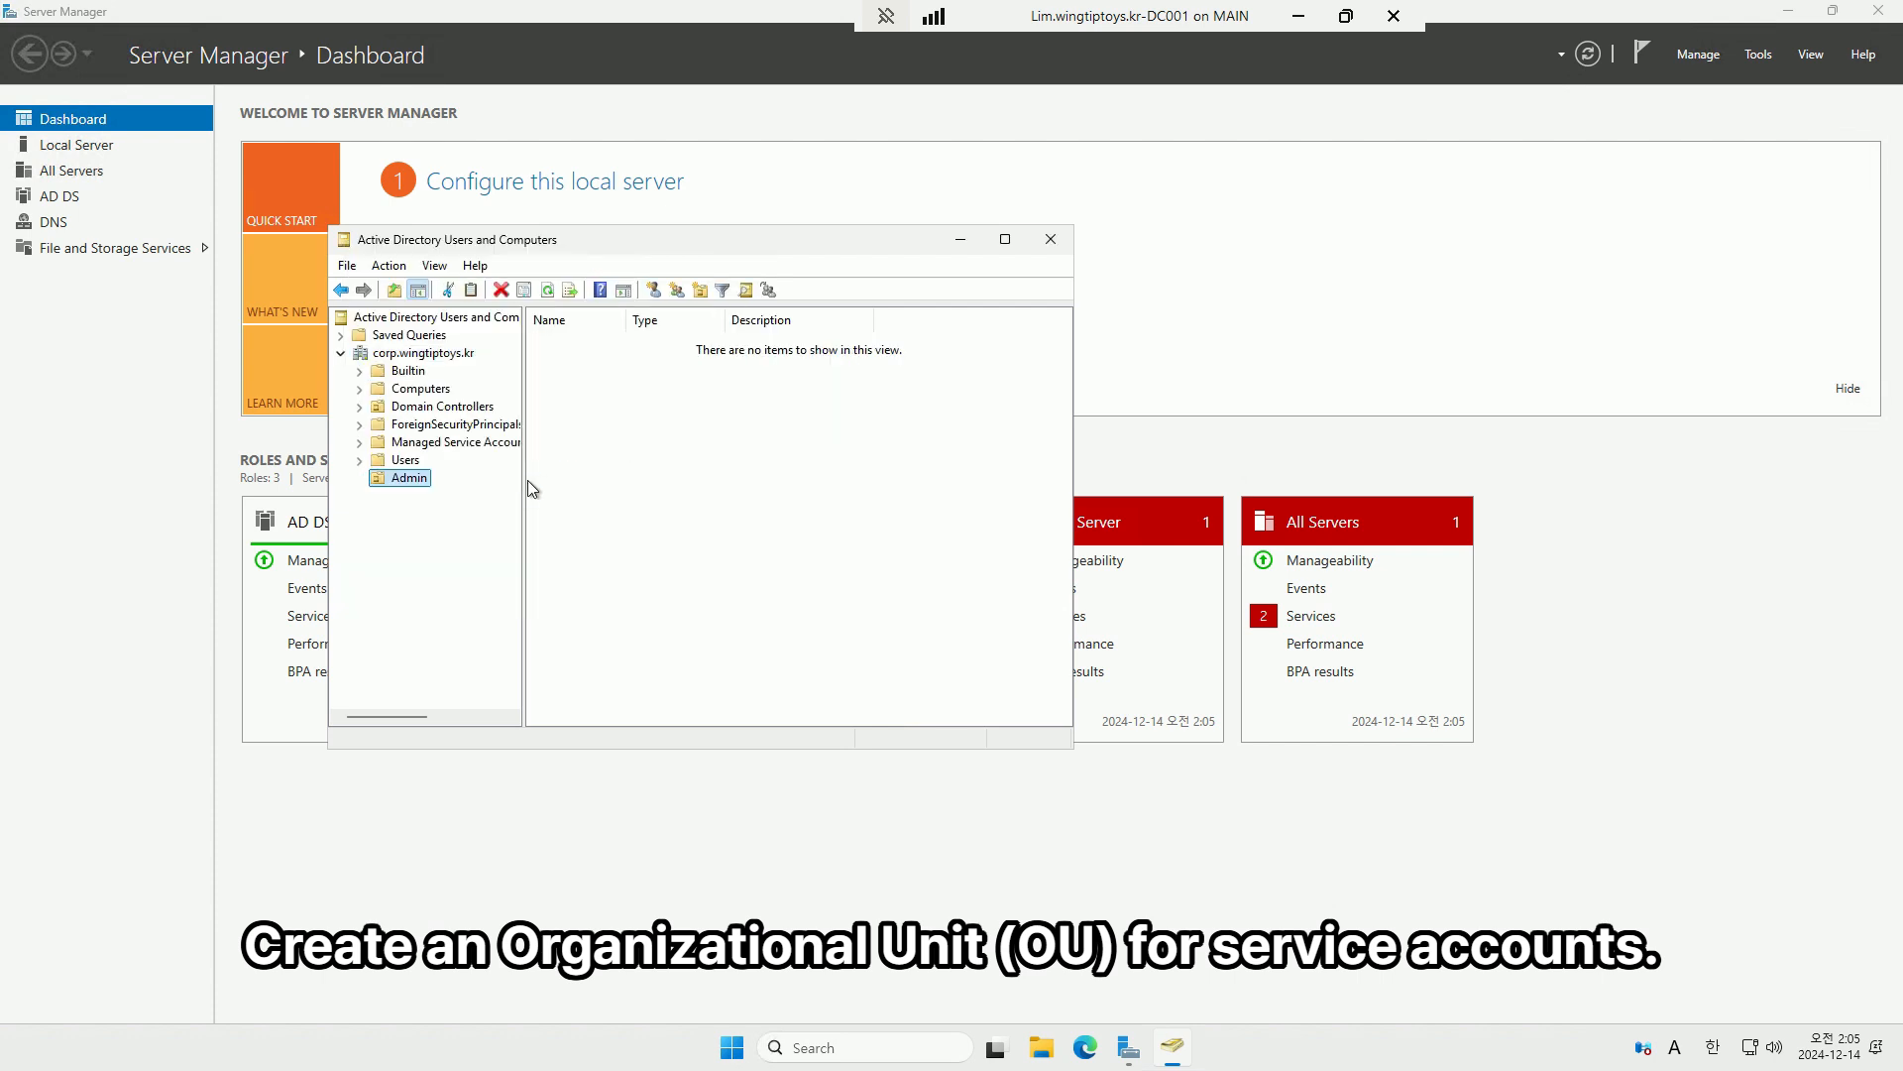
{"action": "right_click", "coordinate": [596, 429]}
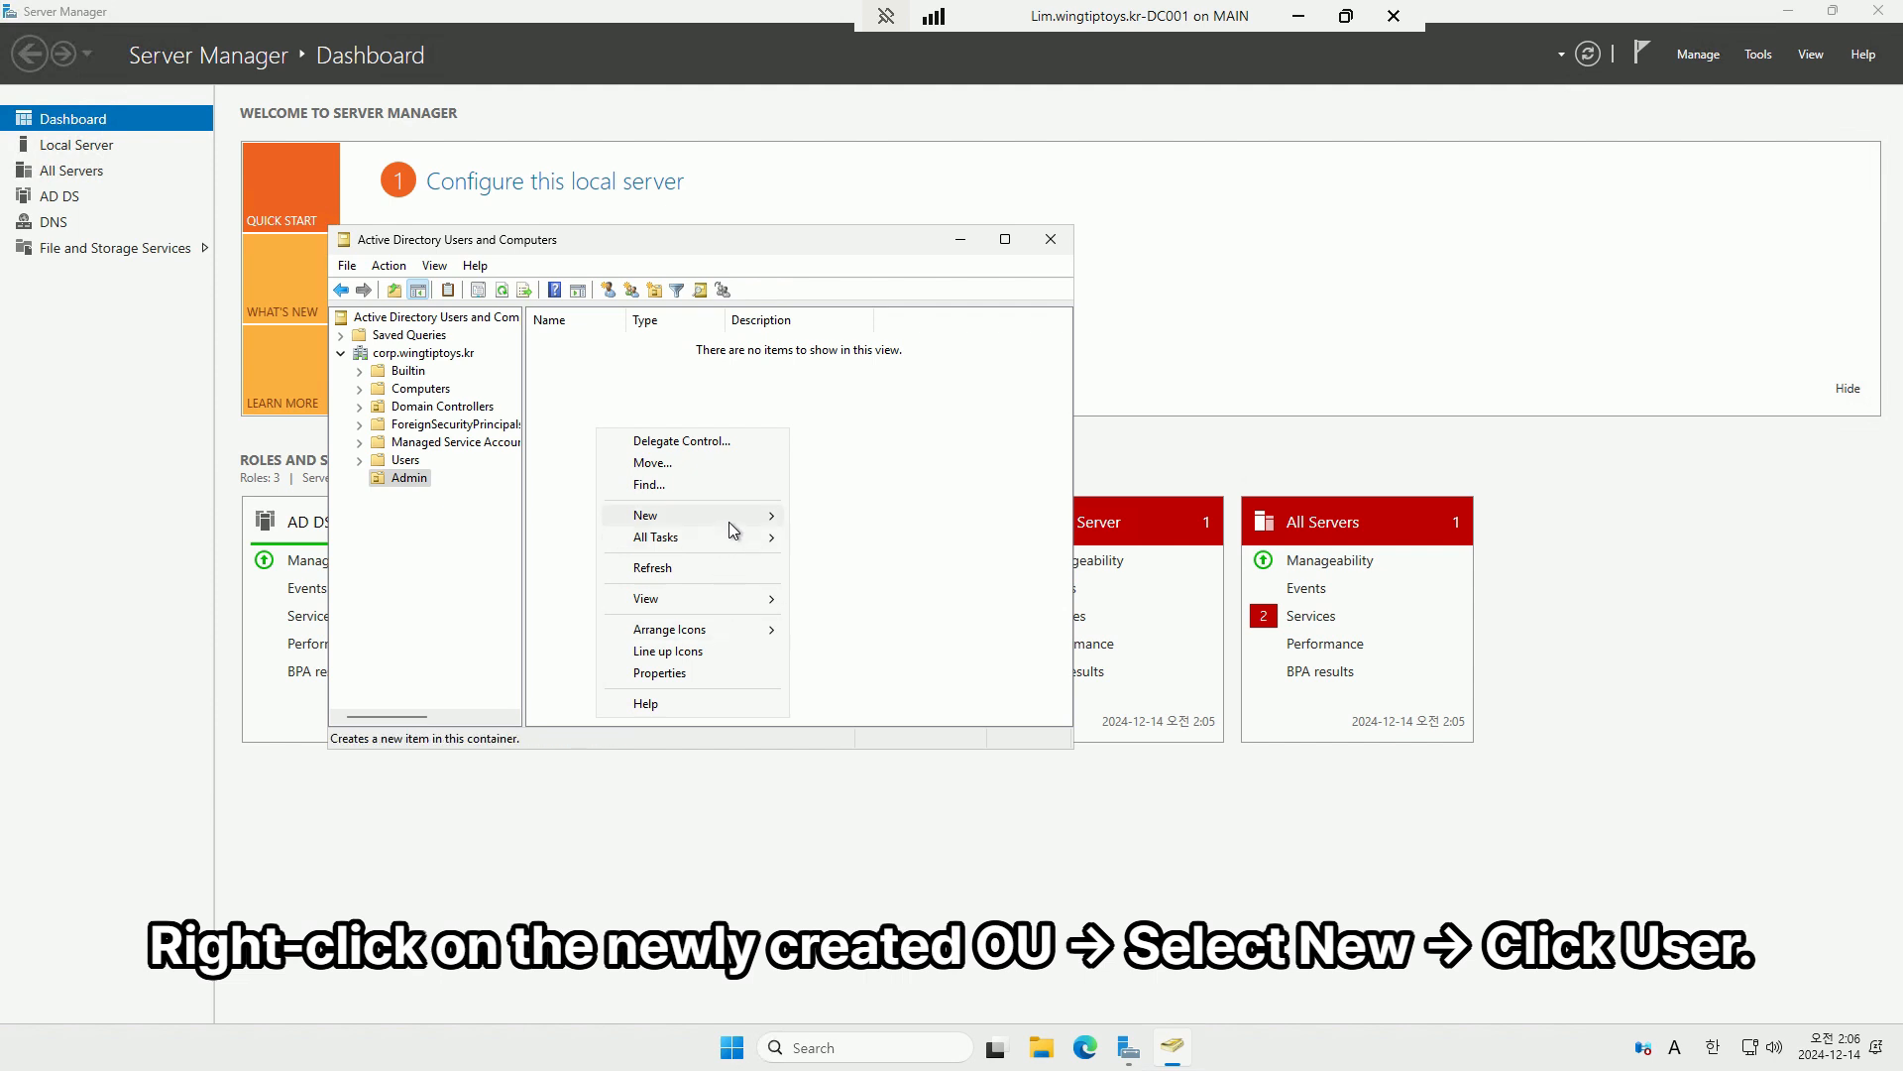
Start a new user in Admin with first name DC, last name Admin and logon name dc-admin, checking the UPN suffixes.
{"action": "mouse_move", "coordinate": [734, 528]}
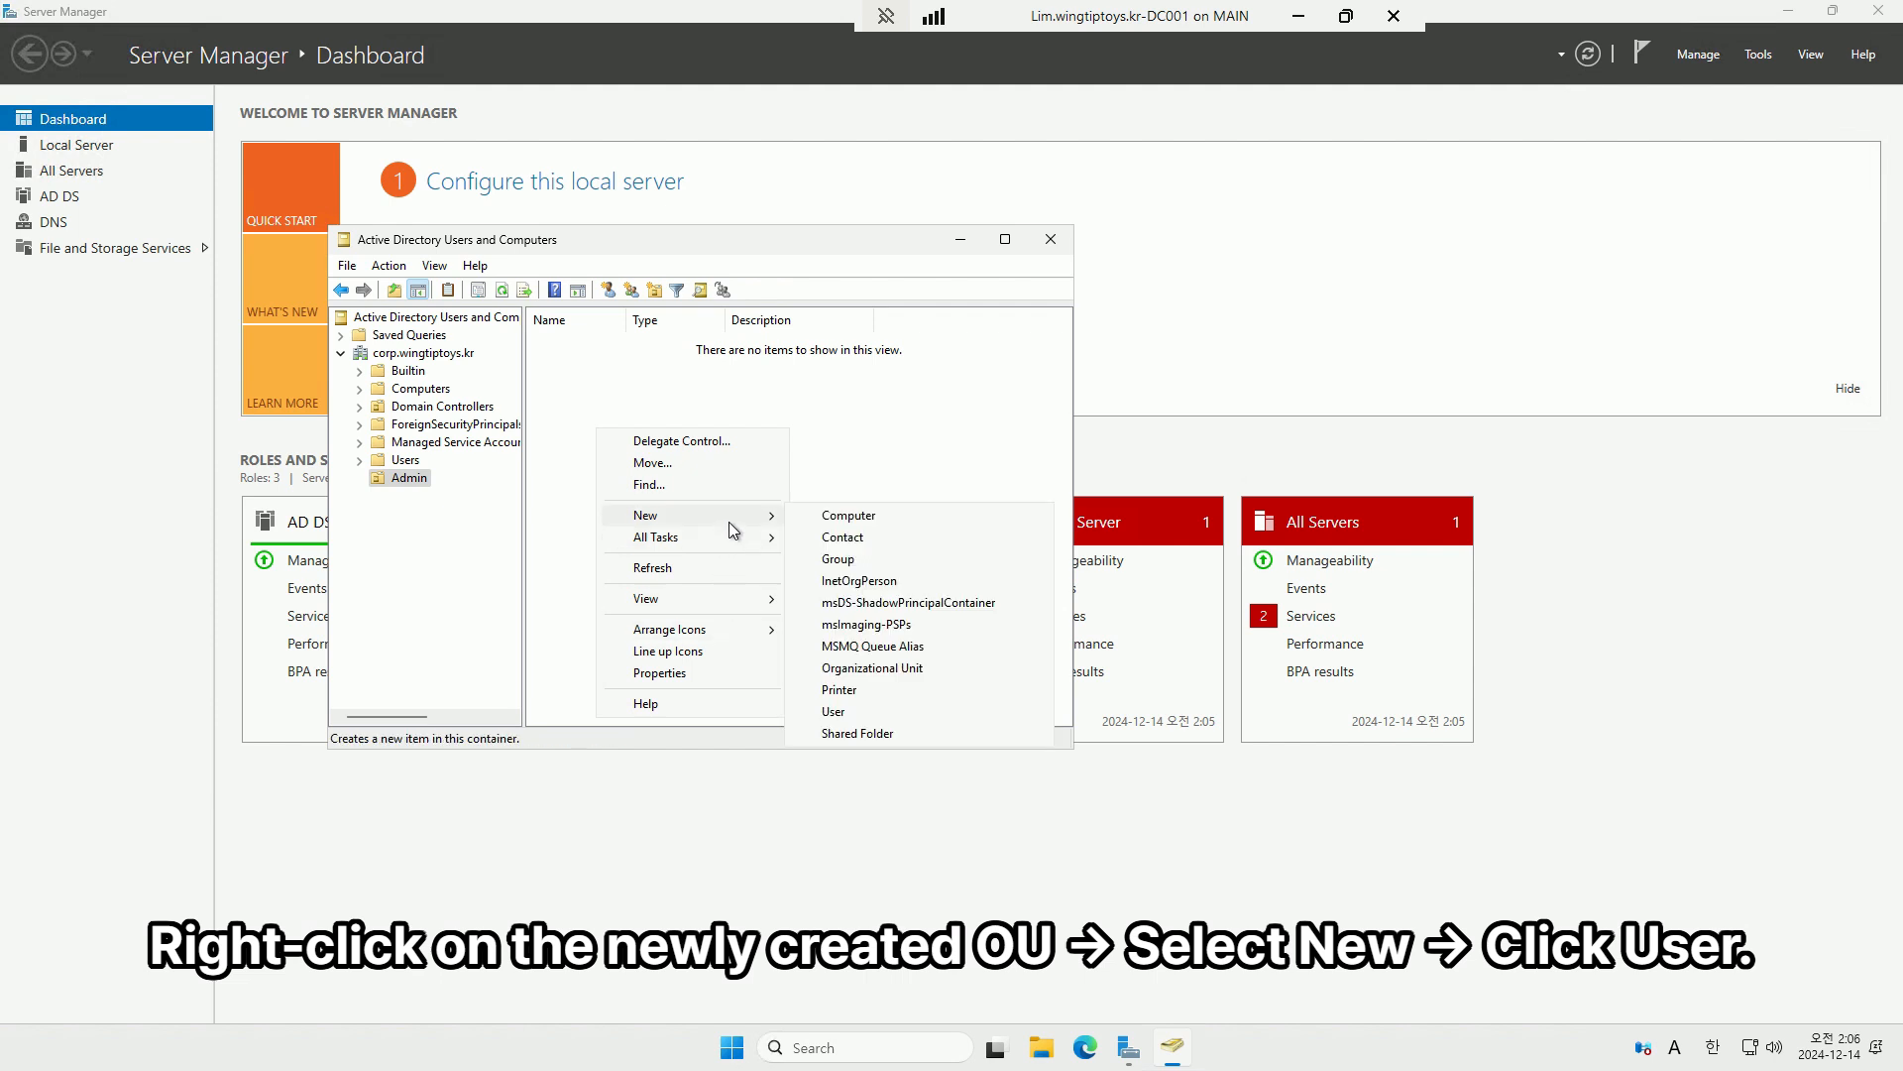
{"action": "left_click", "coordinate": [876, 710]}
{"action": "type", "text": "d"}
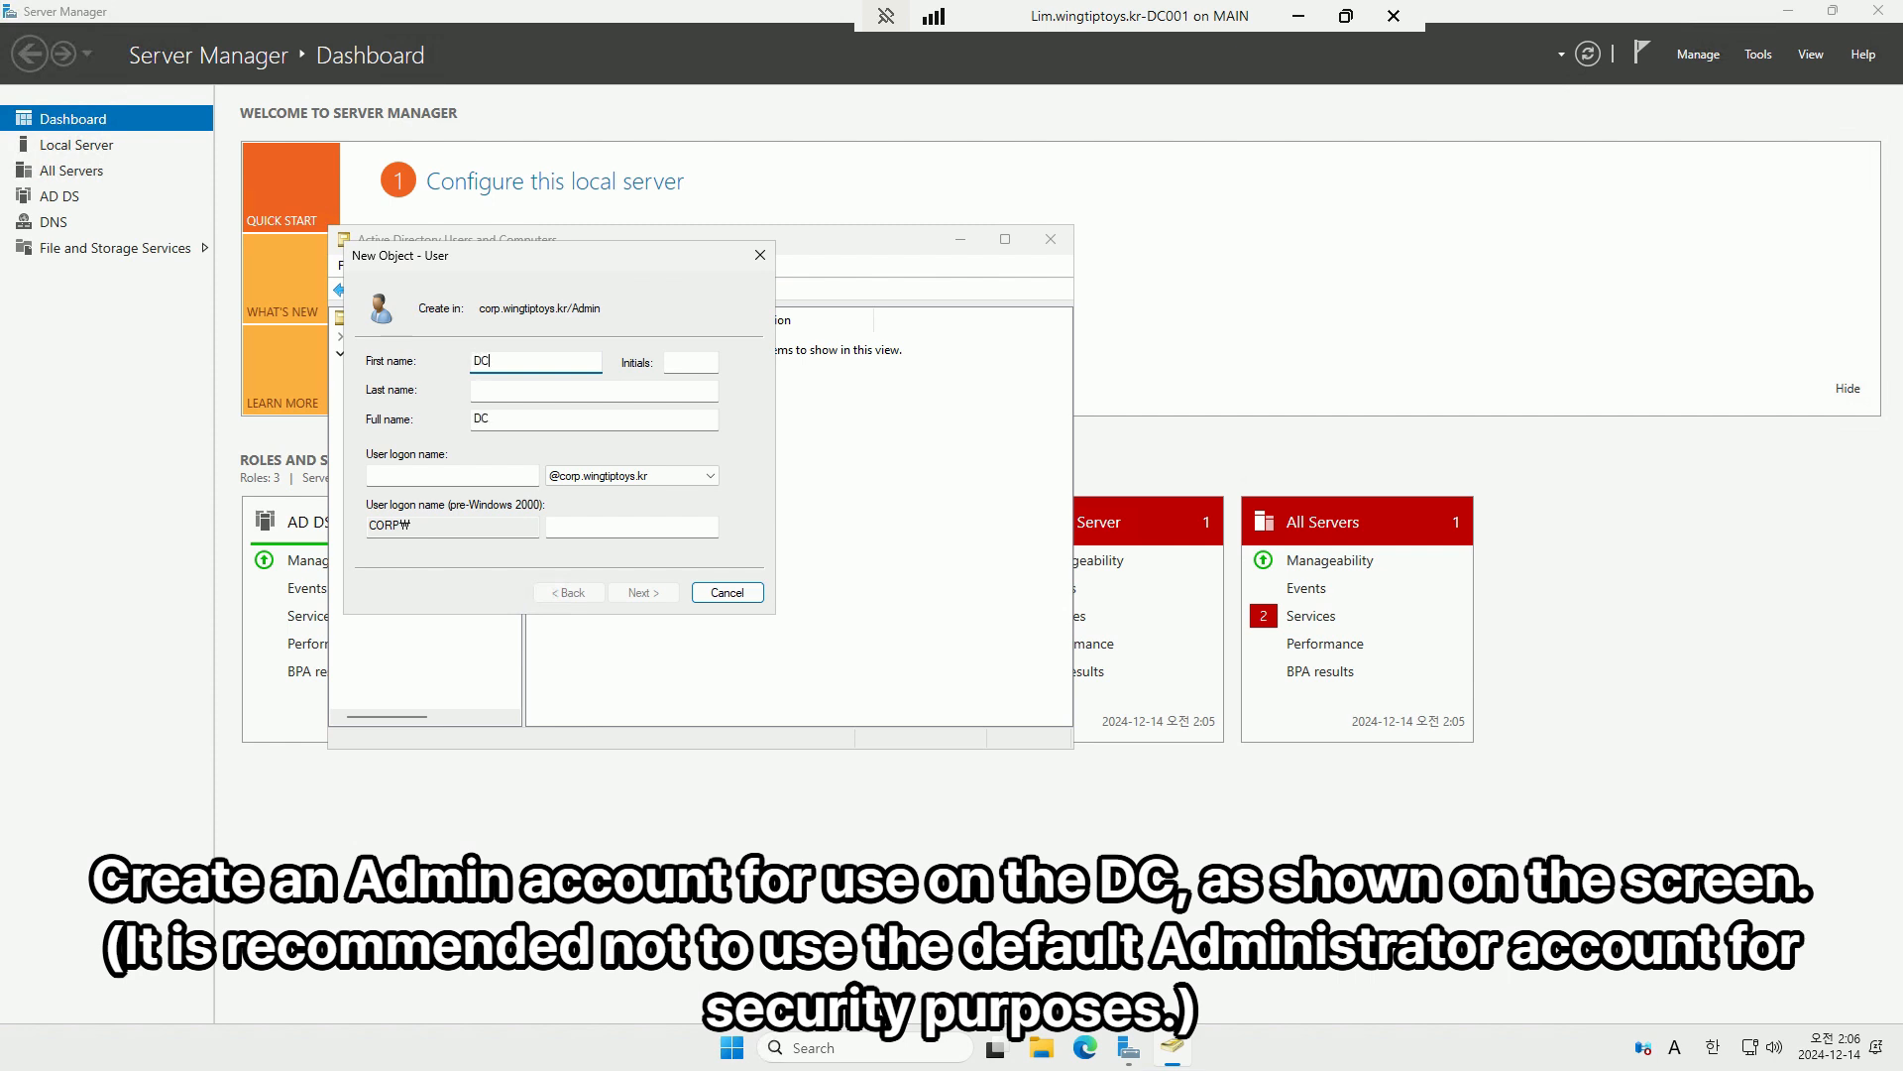
{"action": "key", "text": "Tab"}
{"action": "key", "text": "Tab"}
{"action": "type", "text": "A"}
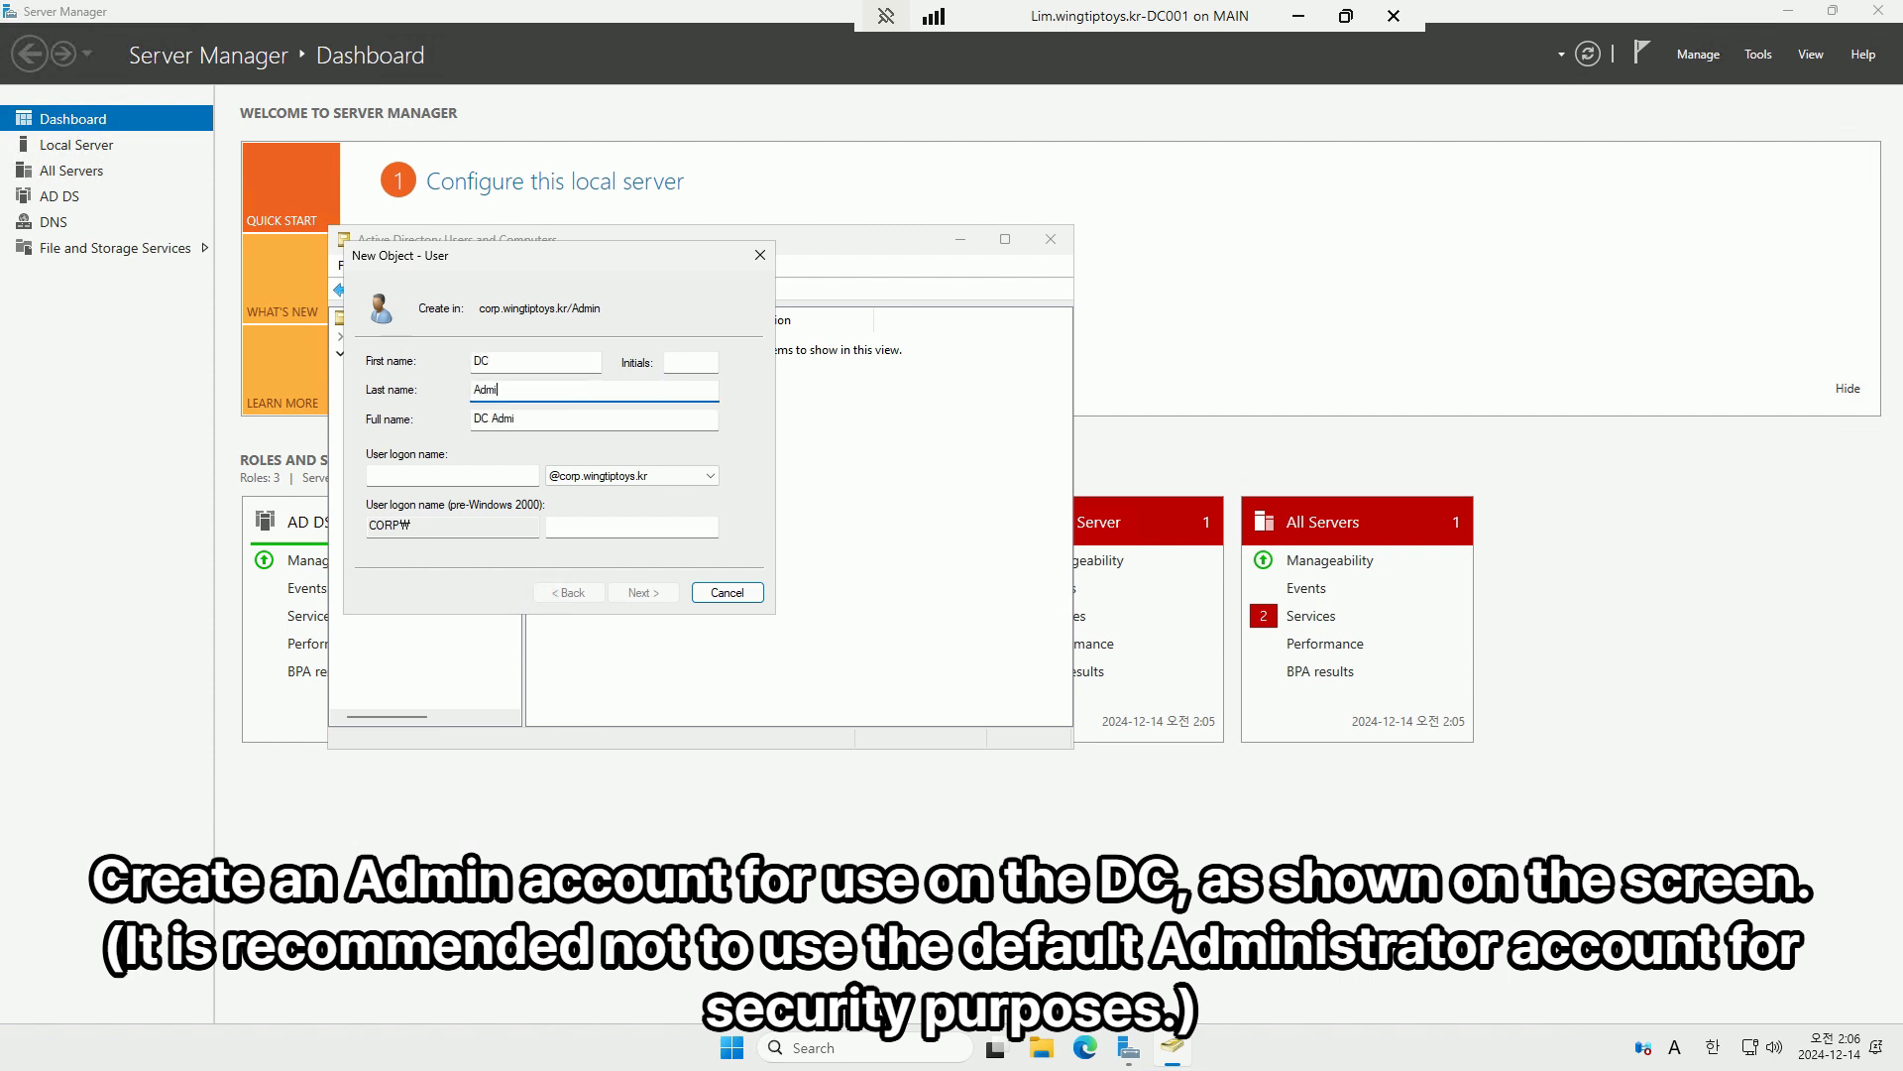
{"action": "type", "text": "dmin"}
{"action": "key", "text": "Tab"}
{"action": "key", "text": "Tab"}
{"action": "type", "text": "dc-admin"}
{"action": "key", "text": "Tab"}
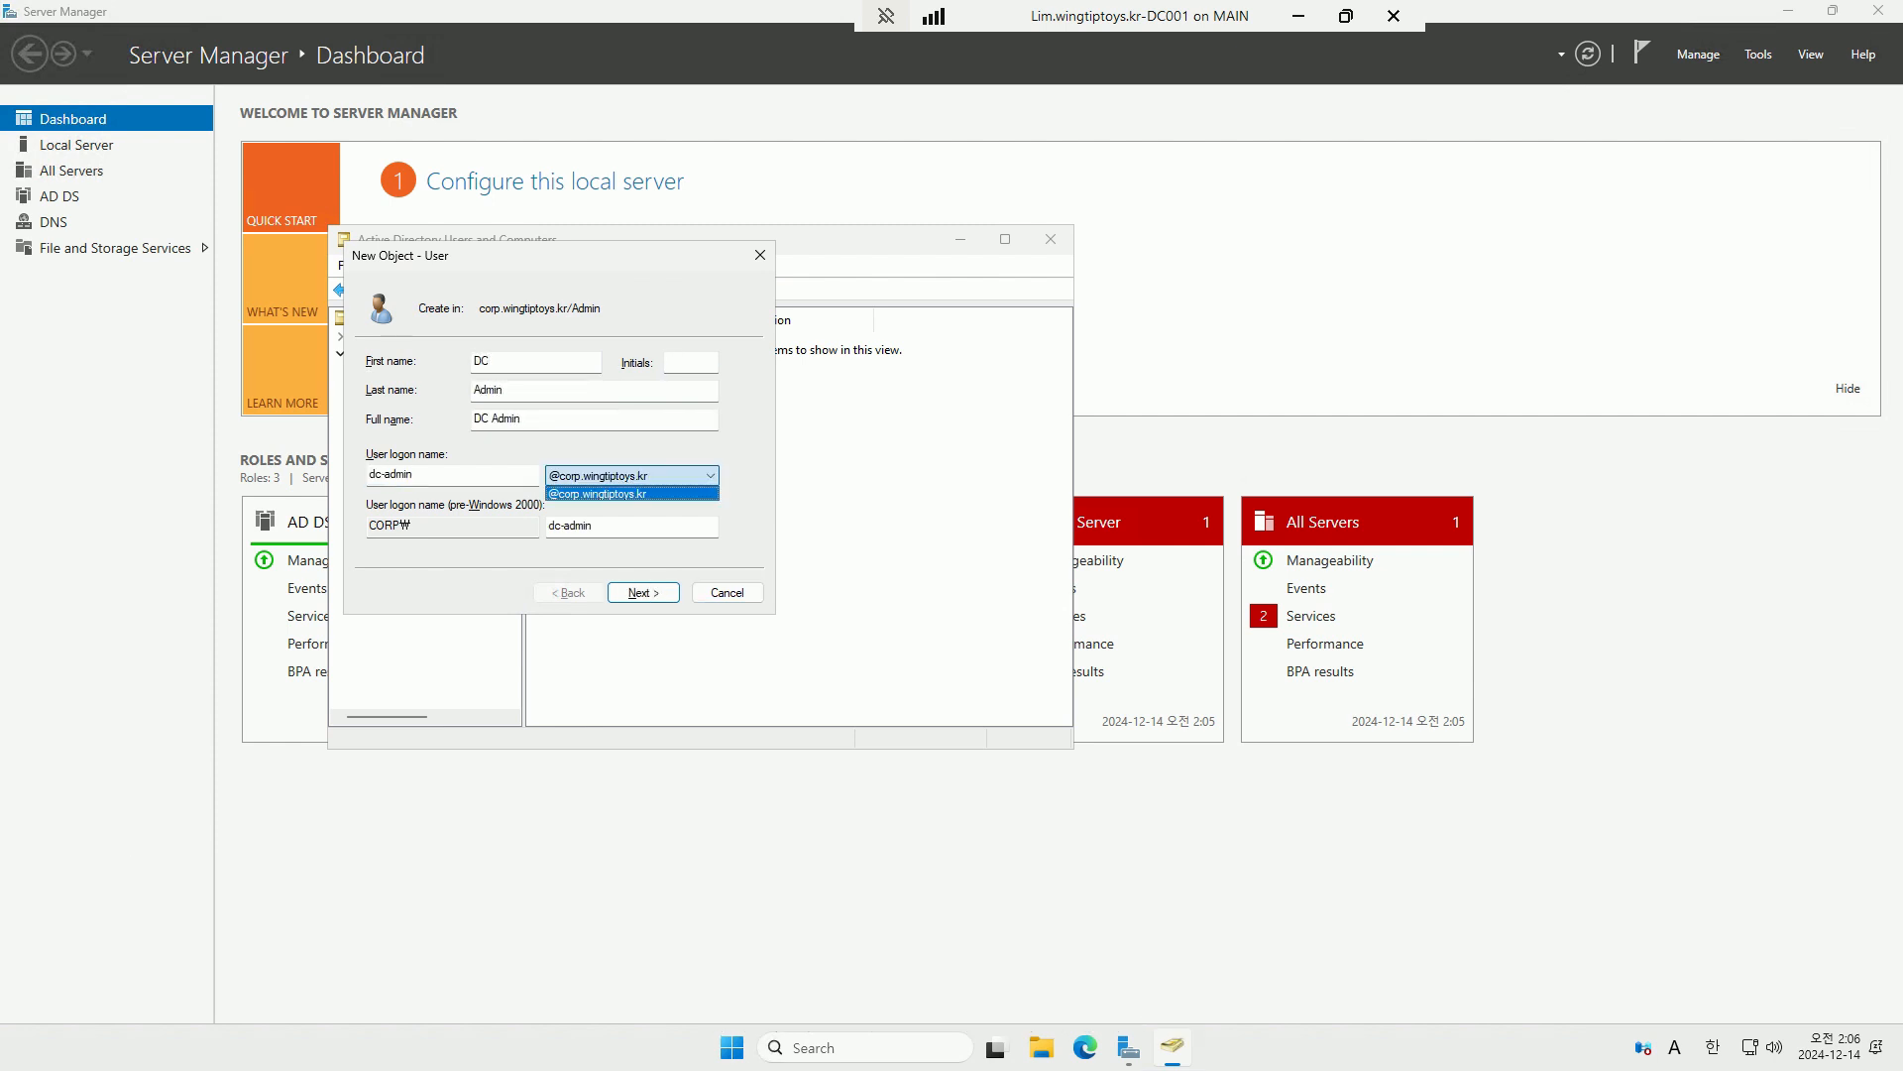
{"action": "key", "text": "alt+Down"}
{"action": "left_click", "coordinate": [748, 508]}
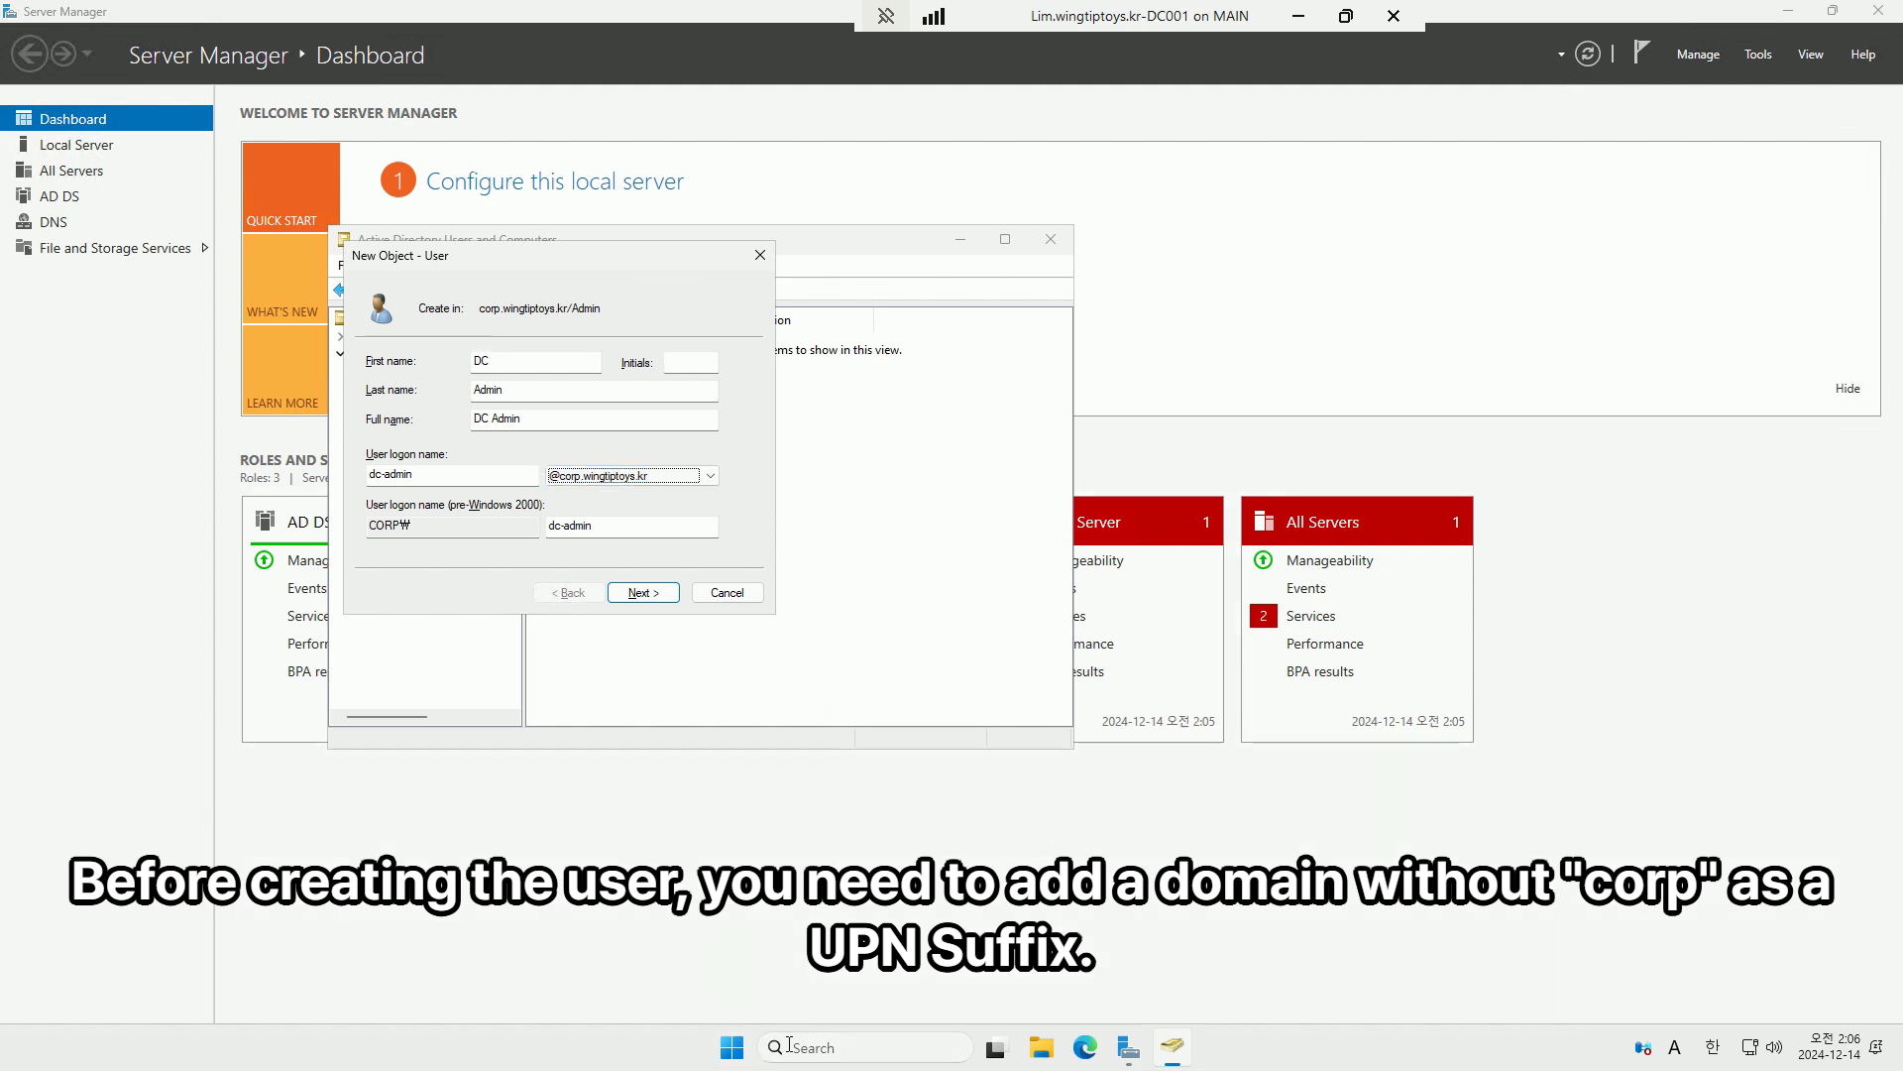
Open Active Directory Domains and Trusts and review the corp.wingtiptoys.kr domain's property tabs.
{"action": "left_click", "coordinate": [851, 1046]}
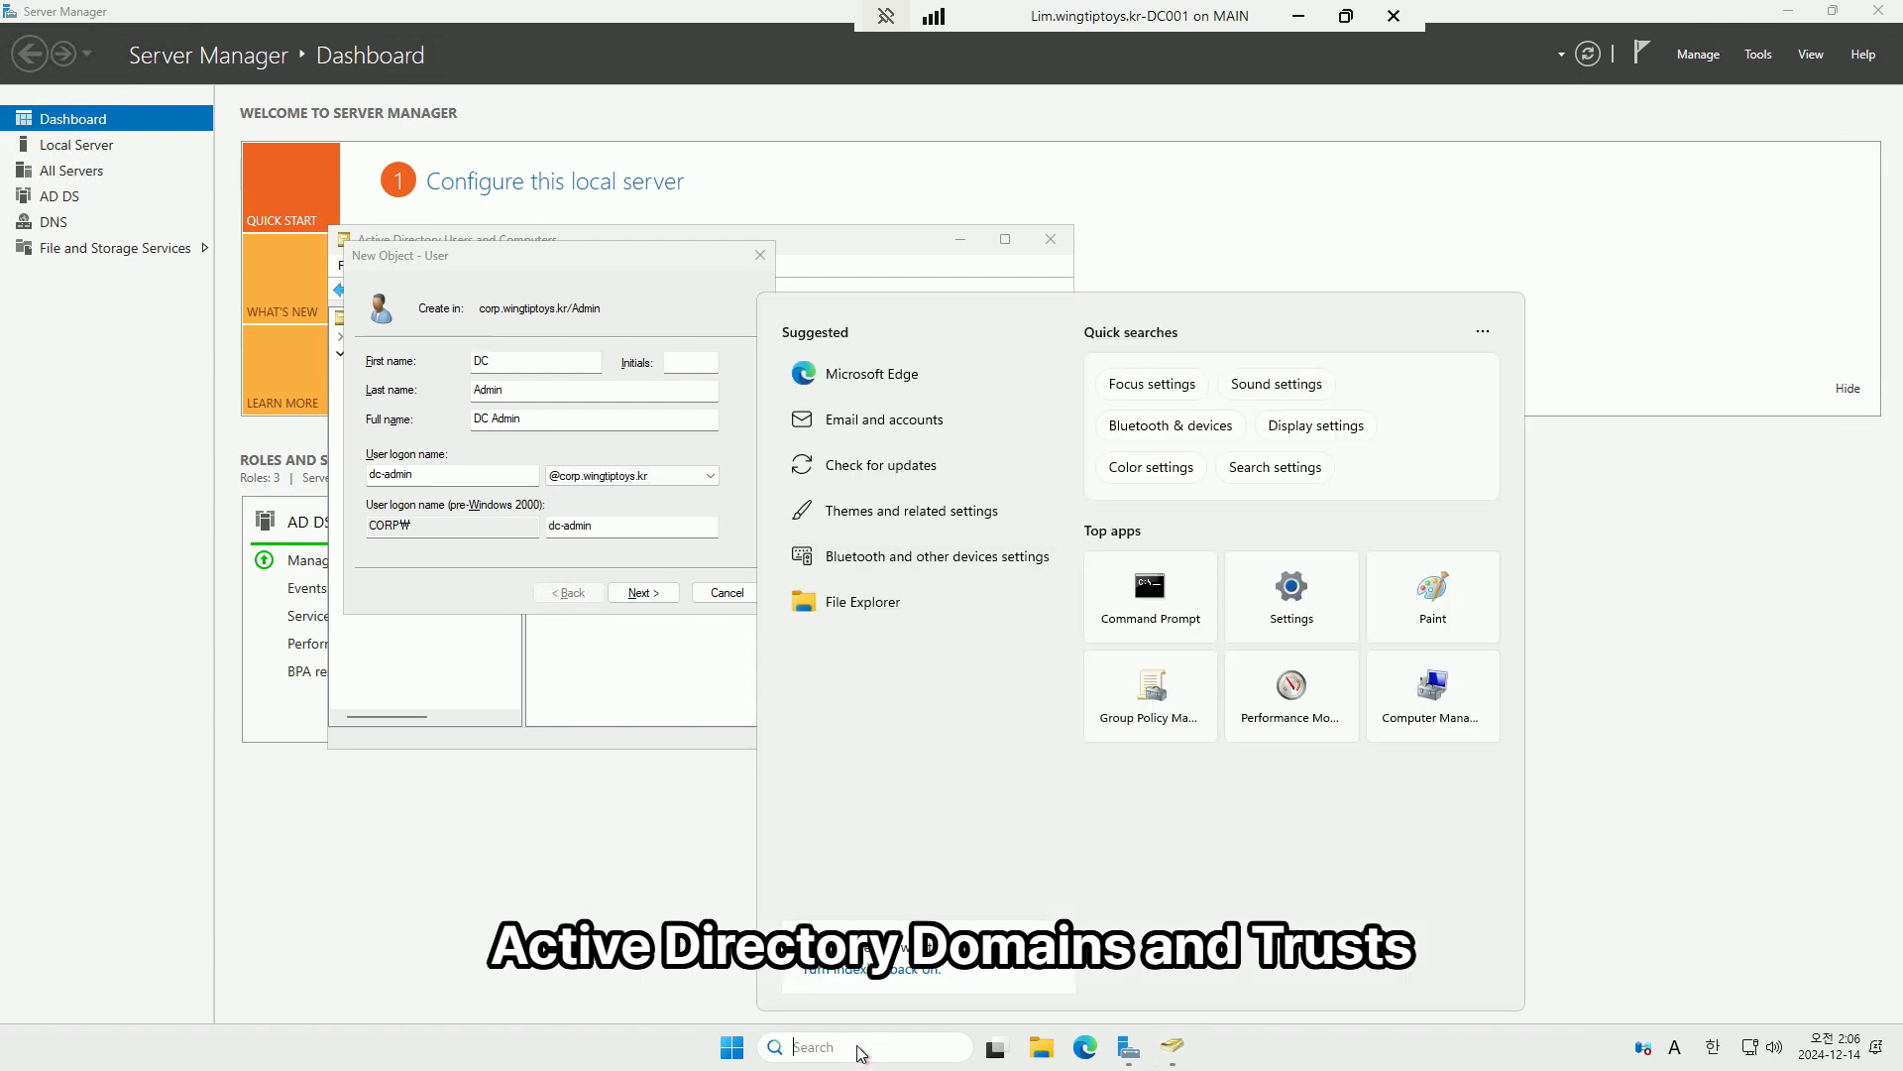
{"action": "type", "text": "domain"}
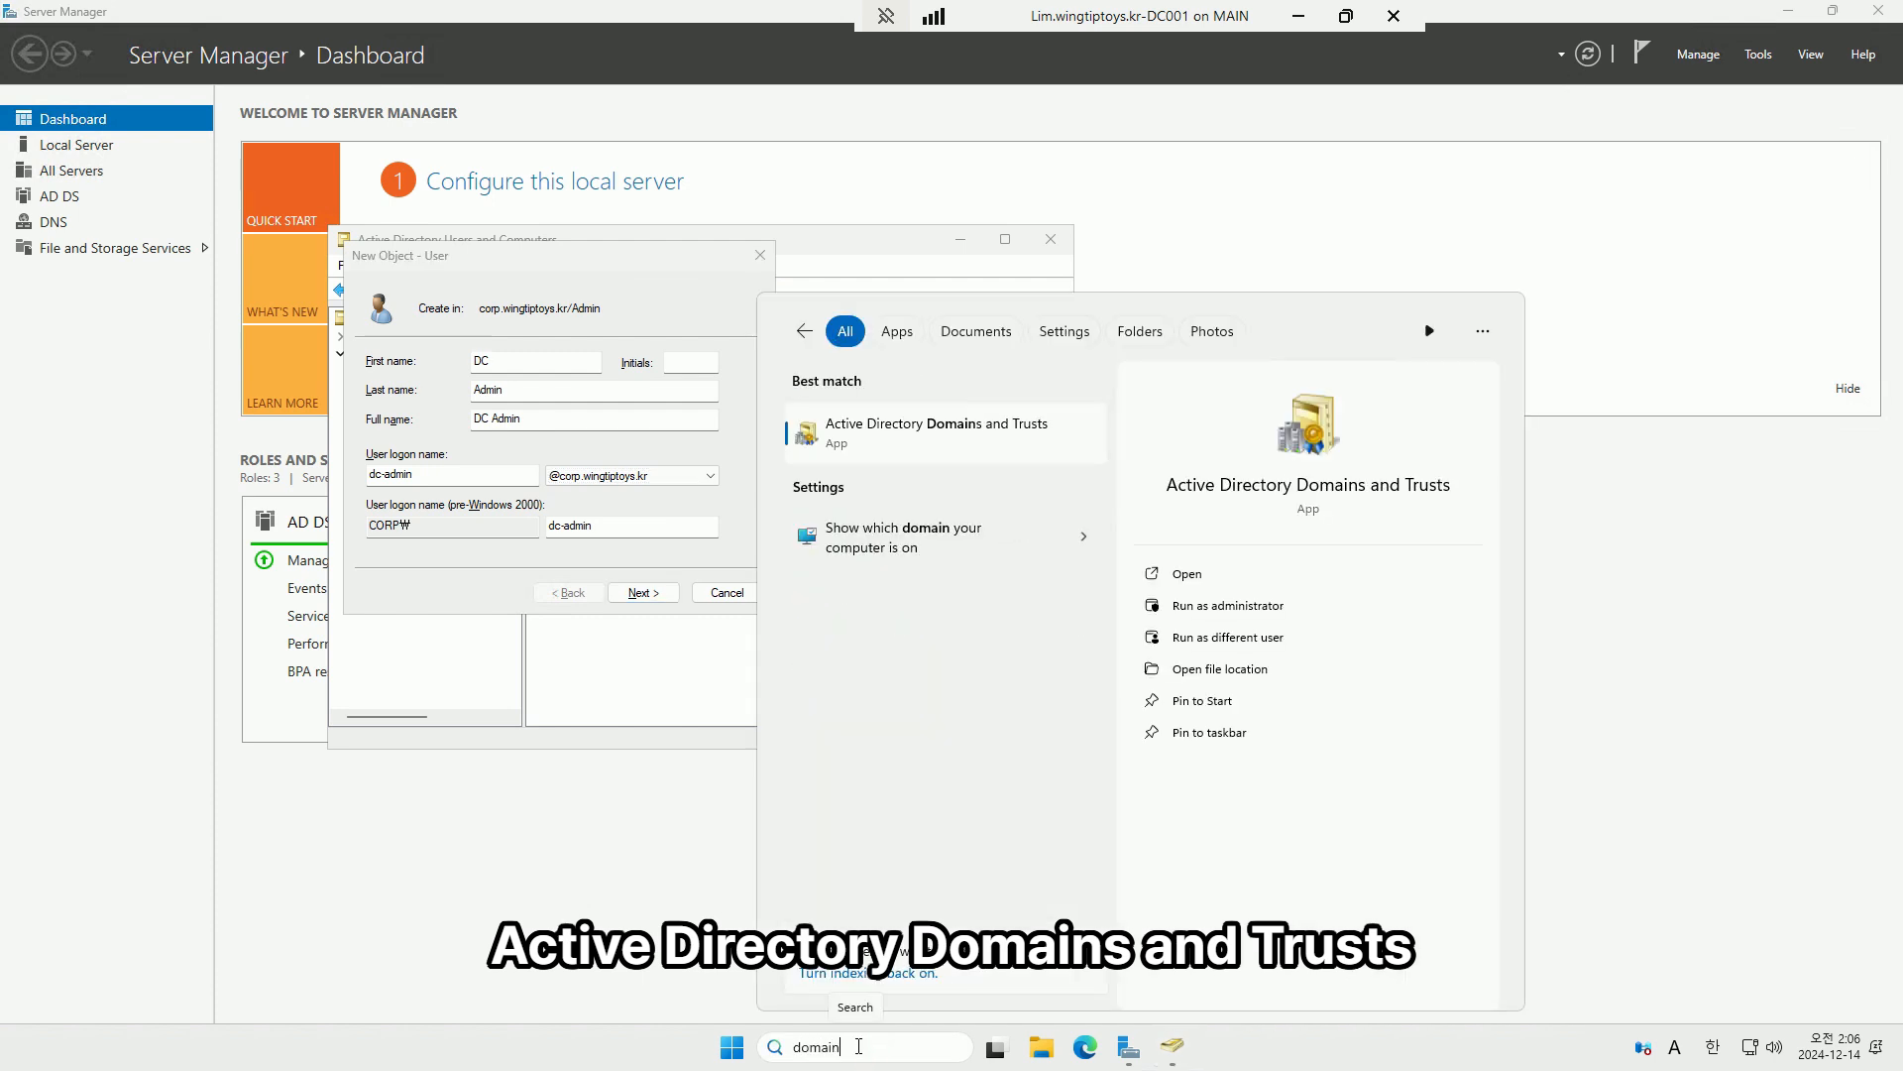
{"action": "left_click", "coordinate": [928, 431]}
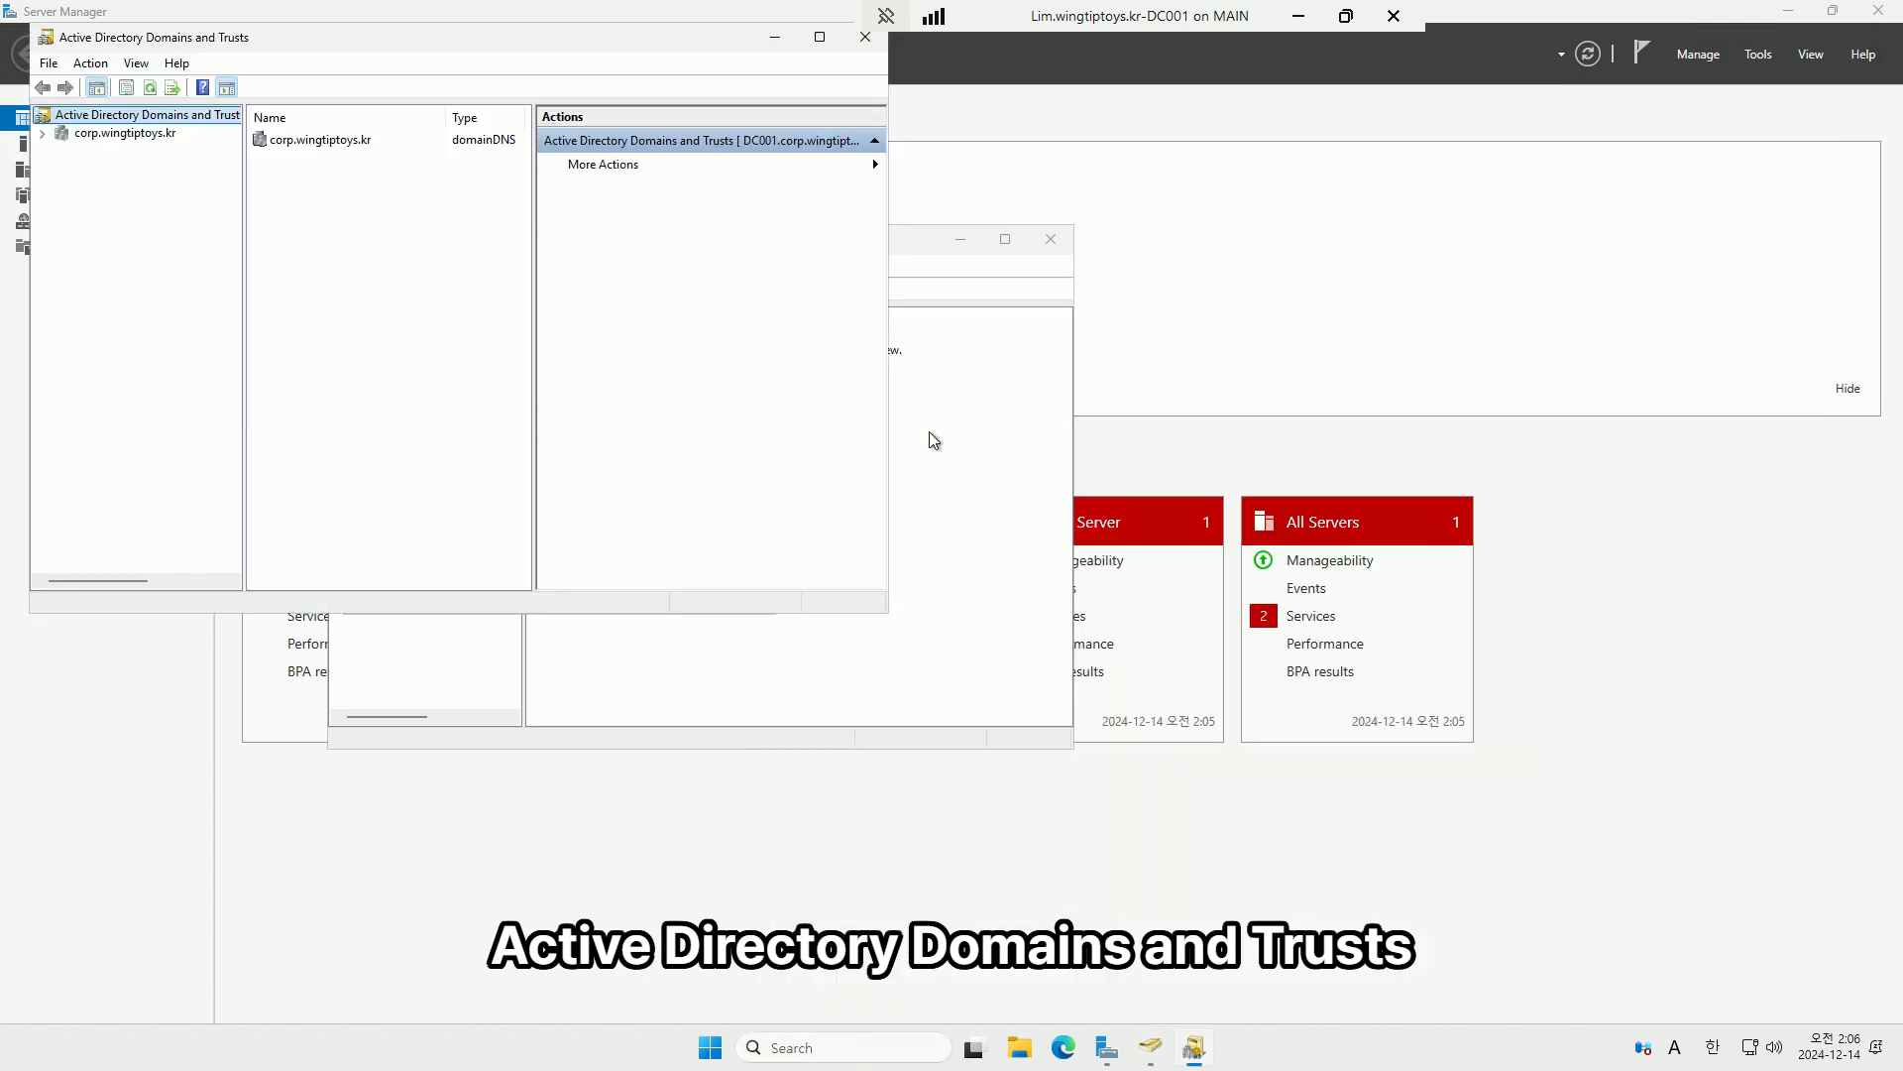
{"action": "left_click_drag", "start_coordinate": [412, 42], "coordinate": [1233, 424]}
{"action": "right_click", "coordinate": [992, 503]}
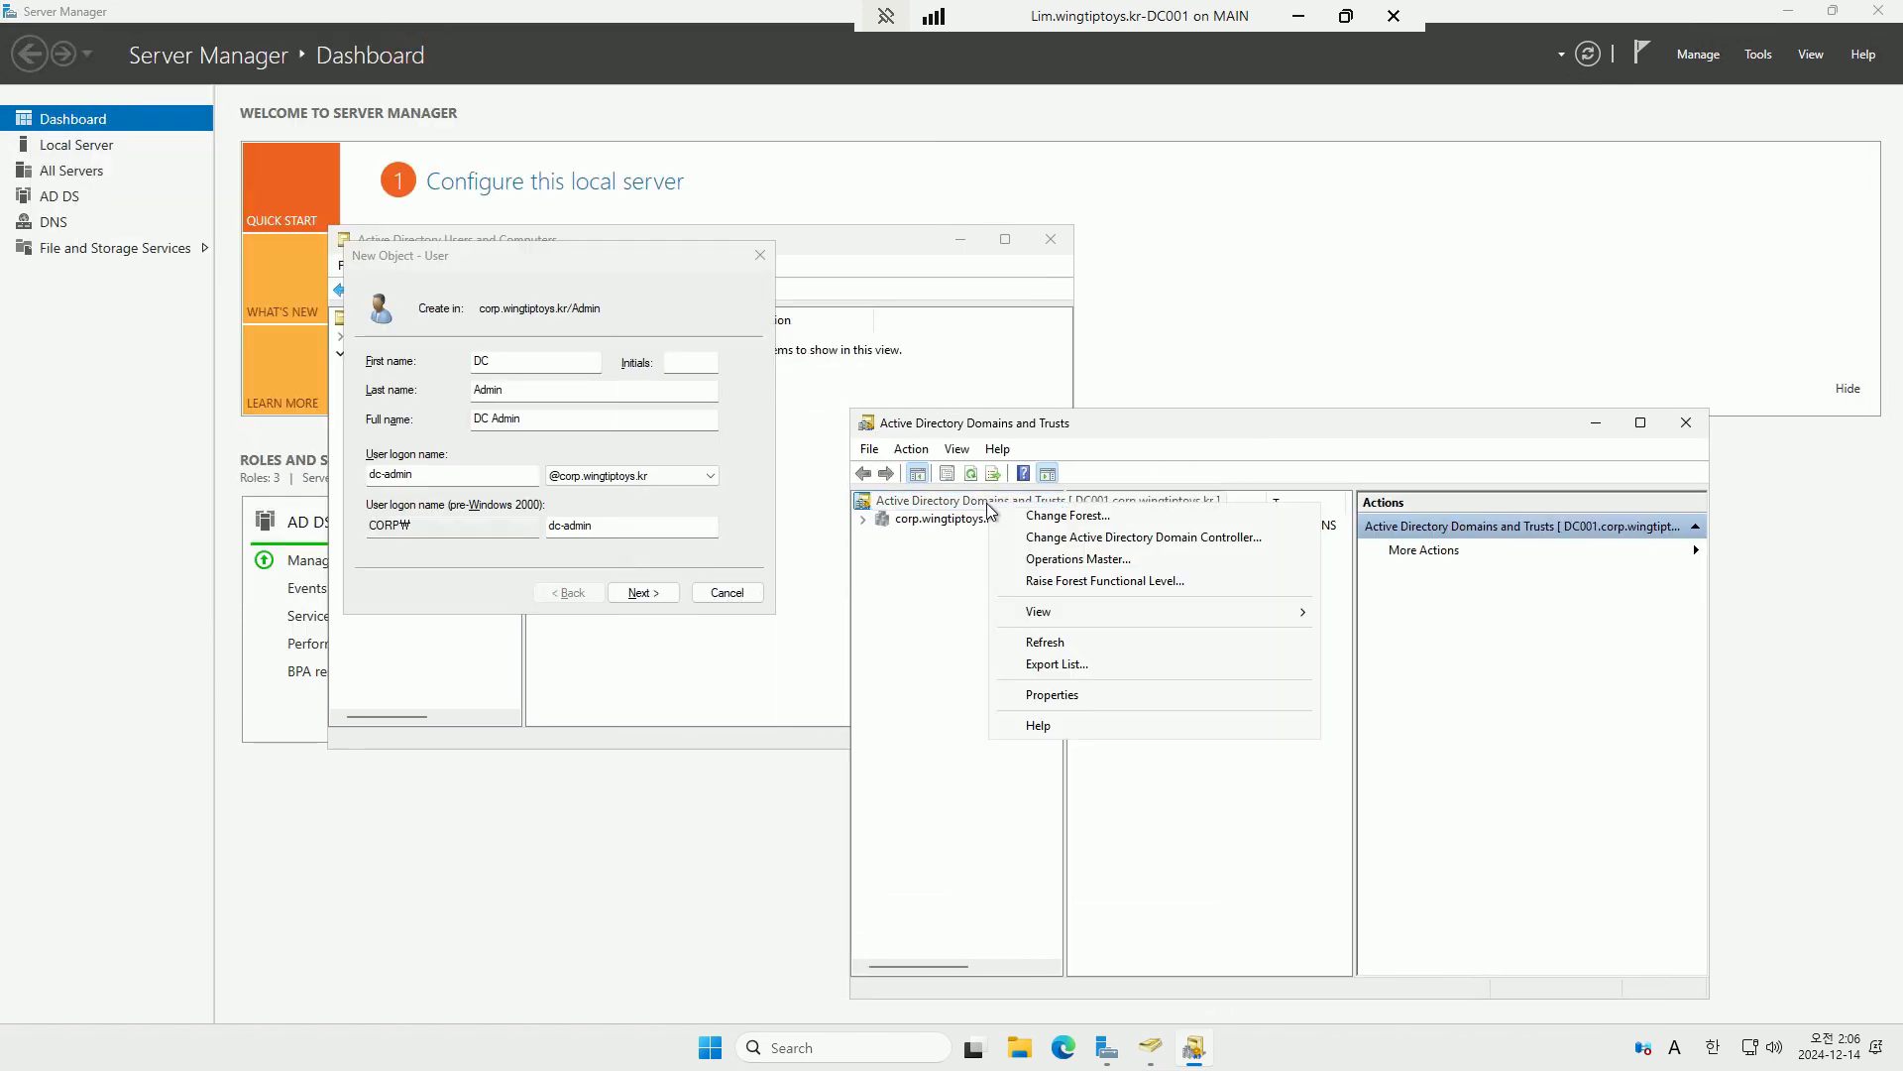
{"action": "right_click", "coordinate": [969, 523]}
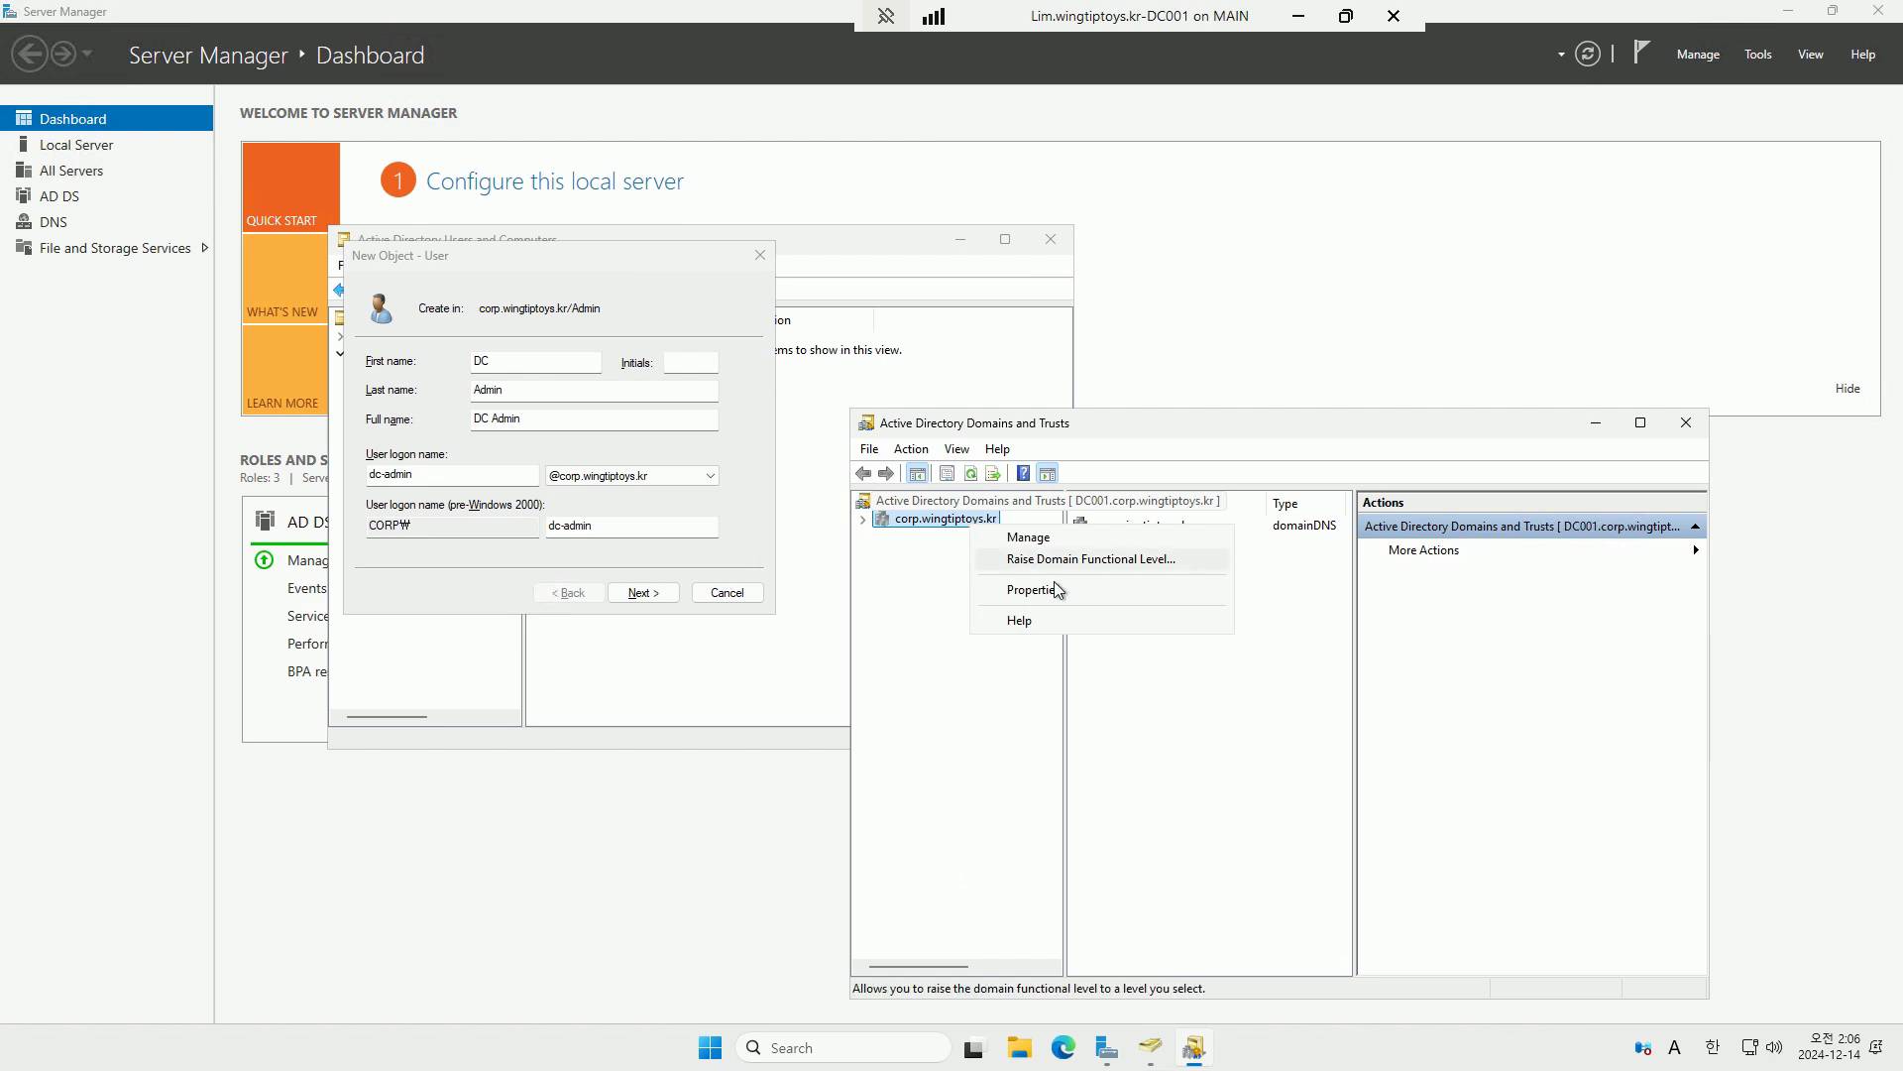
{"action": "left_click", "coordinate": [1077, 592]}
{"action": "left_click", "coordinate": [1157, 527]}
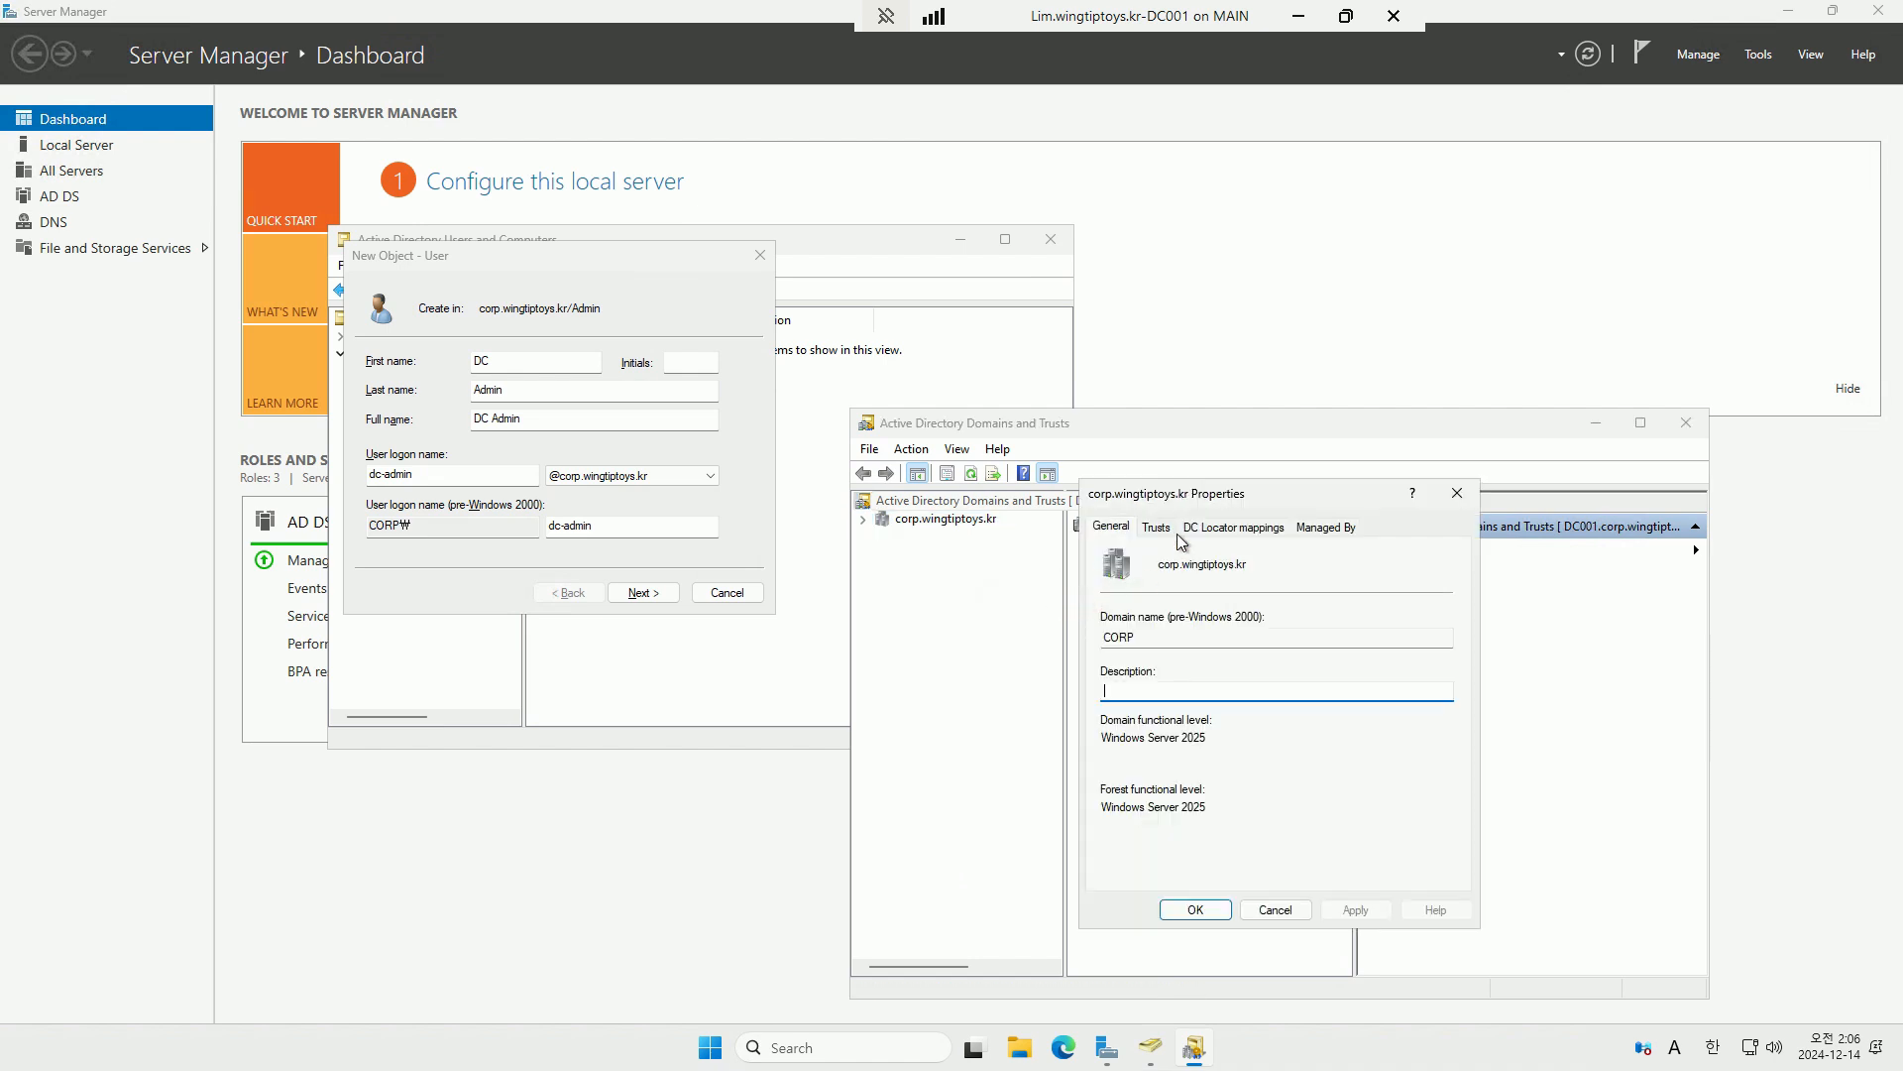
{"action": "left_click", "coordinate": [1237, 528]}
{"action": "left_click", "coordinate": [1325, 526]}
{"action": "left_click", "coordinate": [1110, 526]}
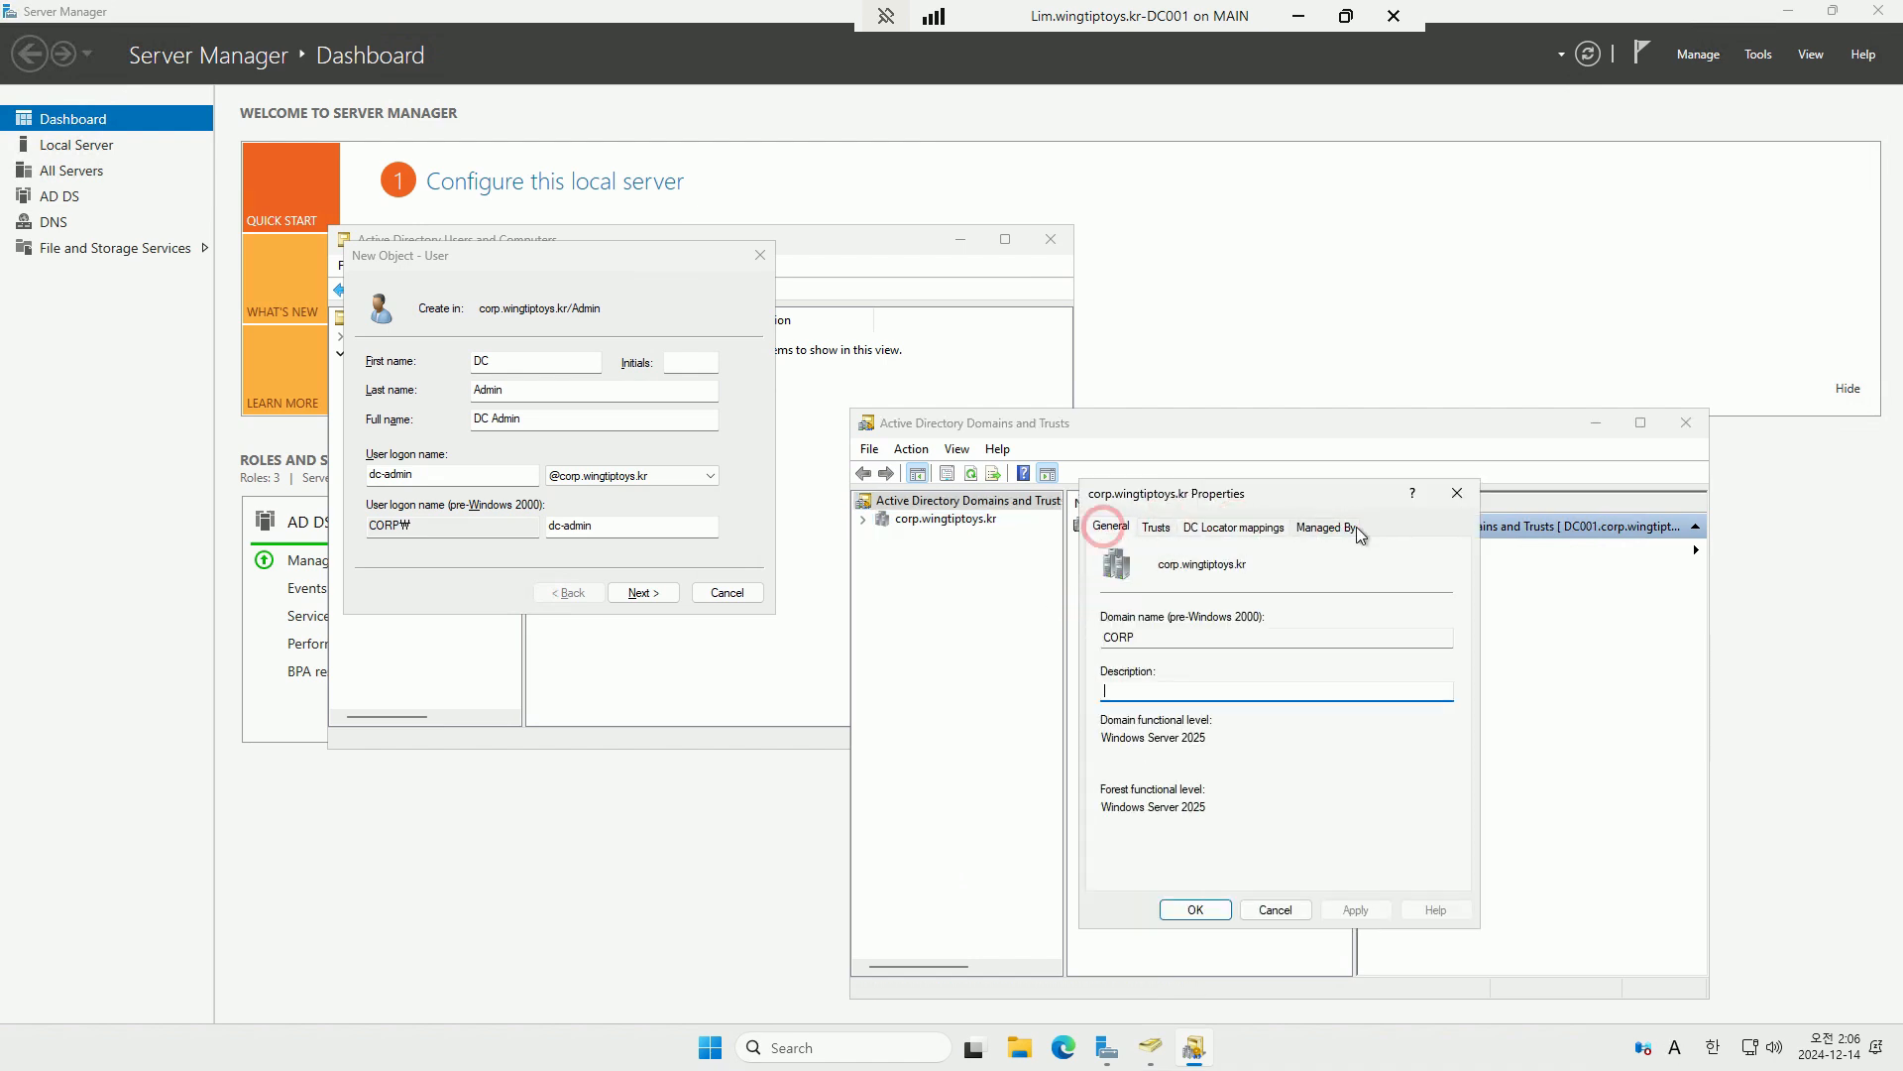
{"action": "left_click", "coordinate": [1456, 495]}
Add wingtiptoys.kr as an alternative UPN suffix for the forest.
{"action": "right_click", "coordinate": [952, 504]}
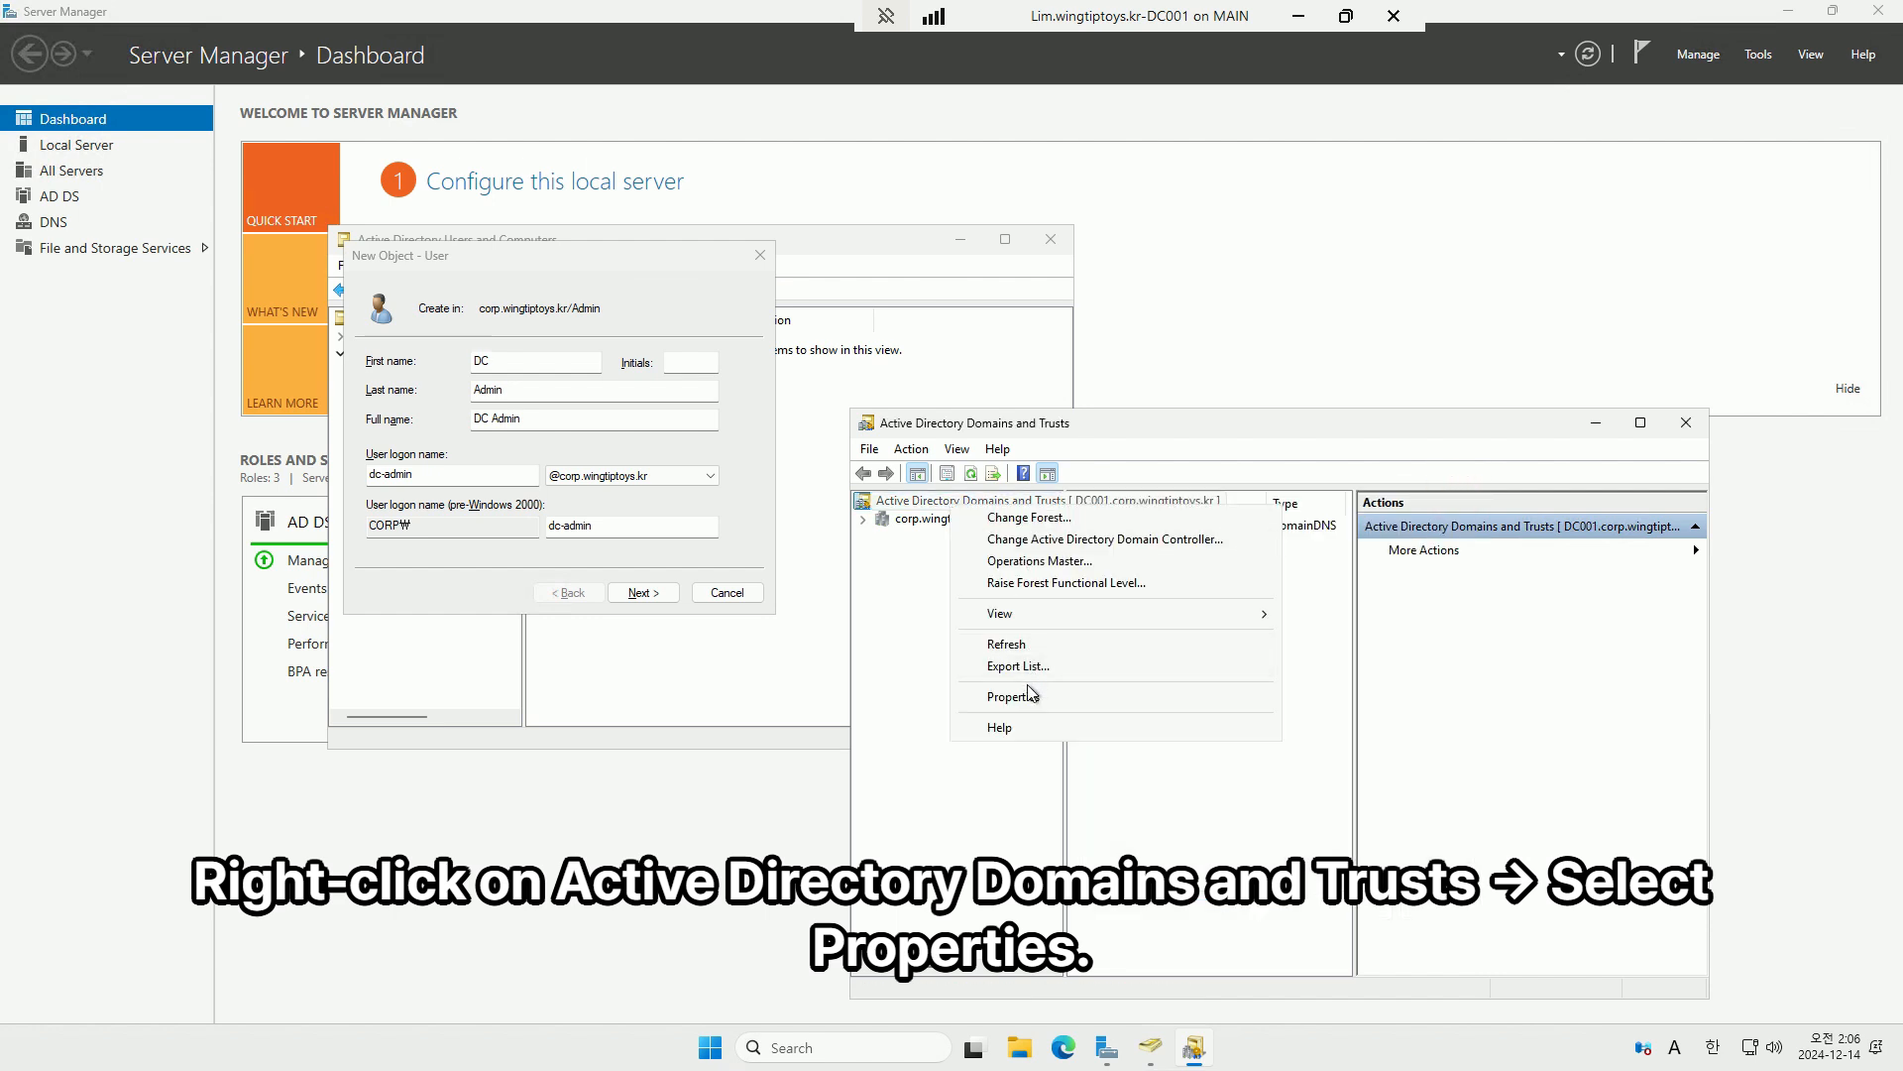
{"action": "left_click", "coordinate": [1135, 697]}
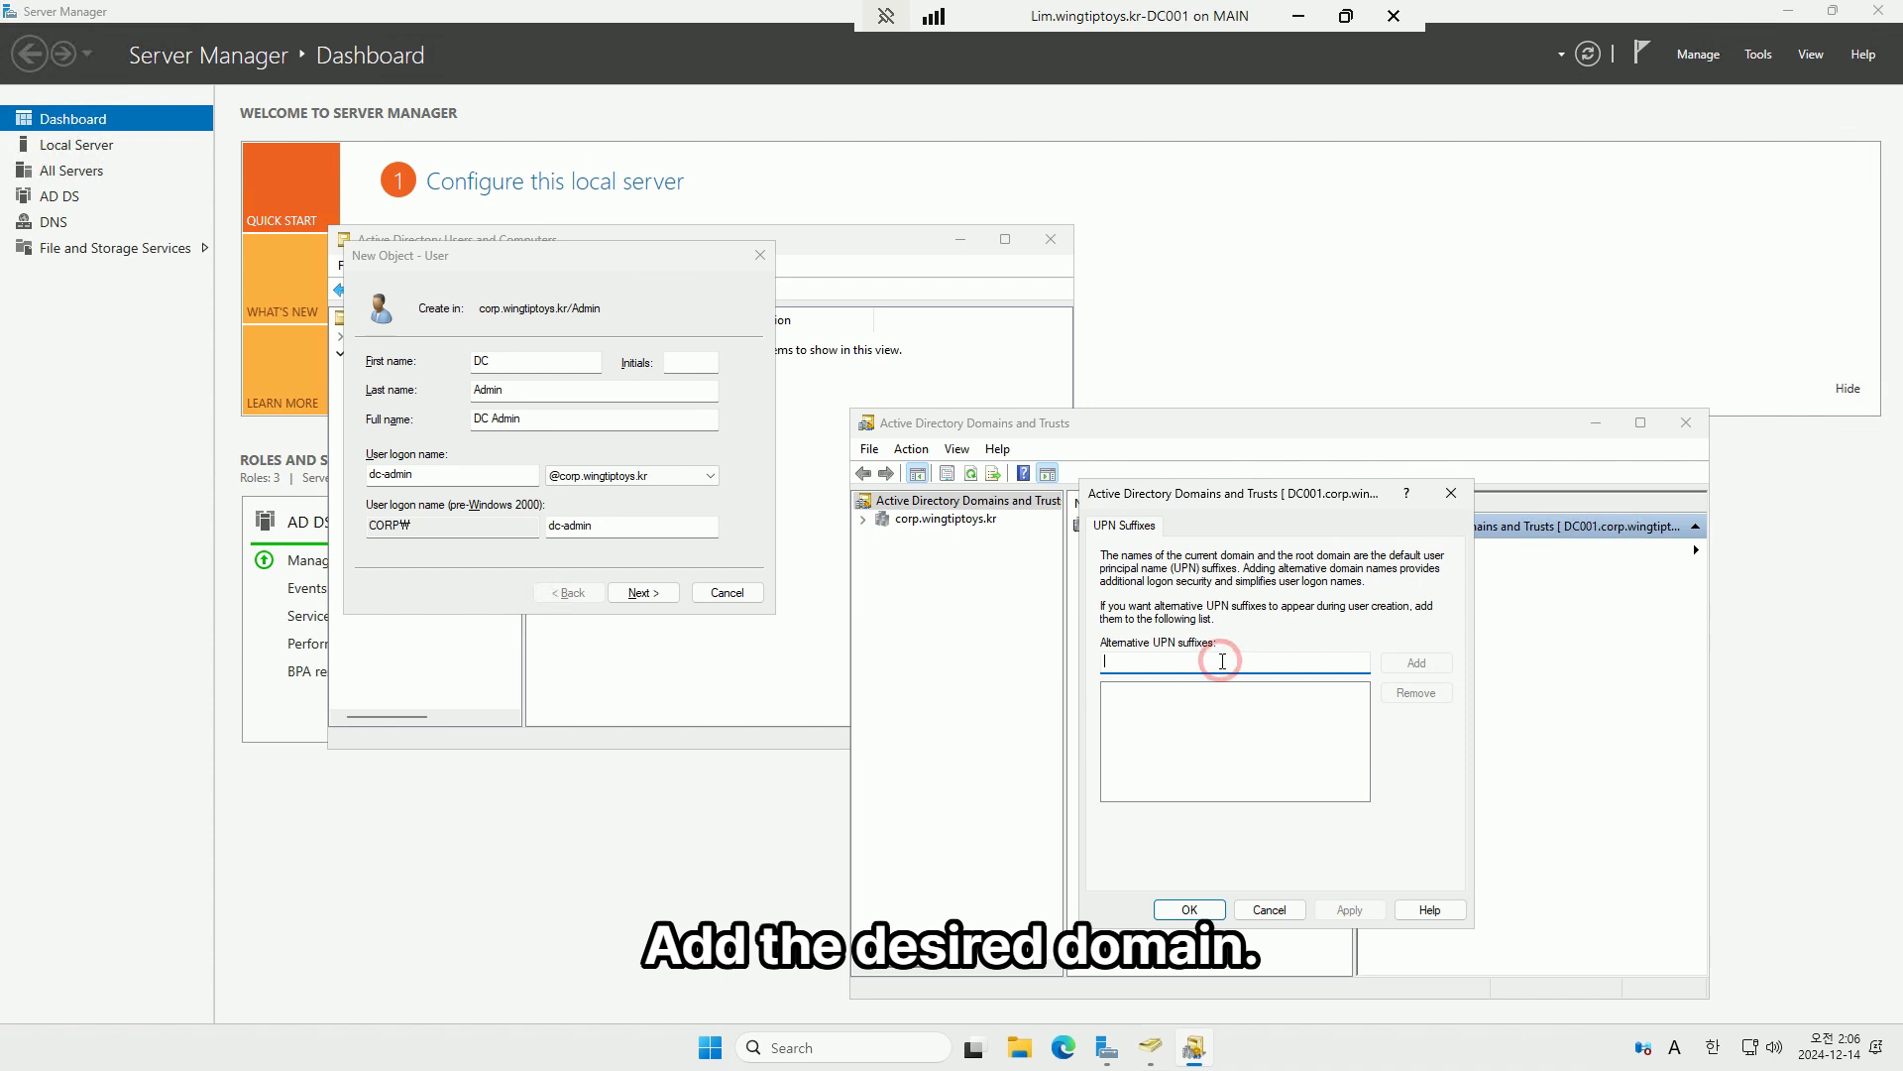
{"action": "type", "text": "wing"}
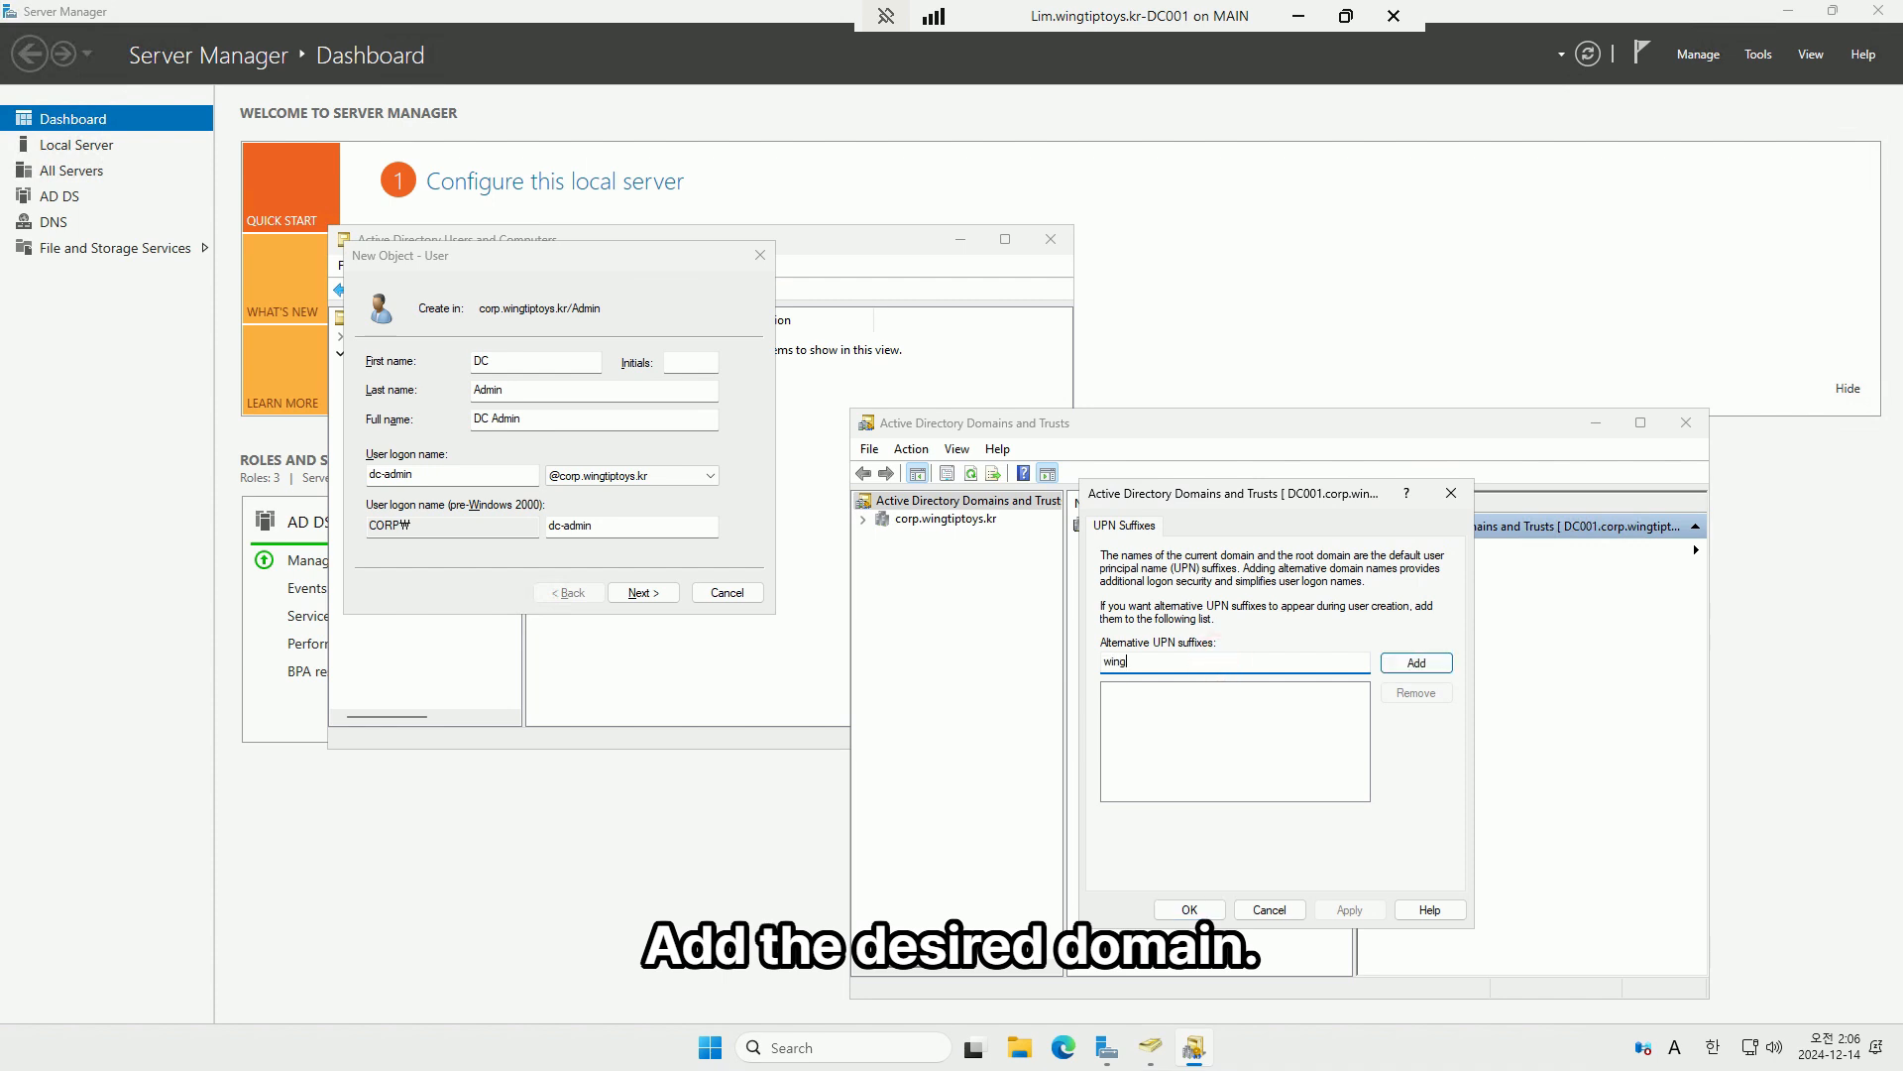
{"action": "type", "text": "tiptoys.kr"}
{"action": "key", "text": "Return"}
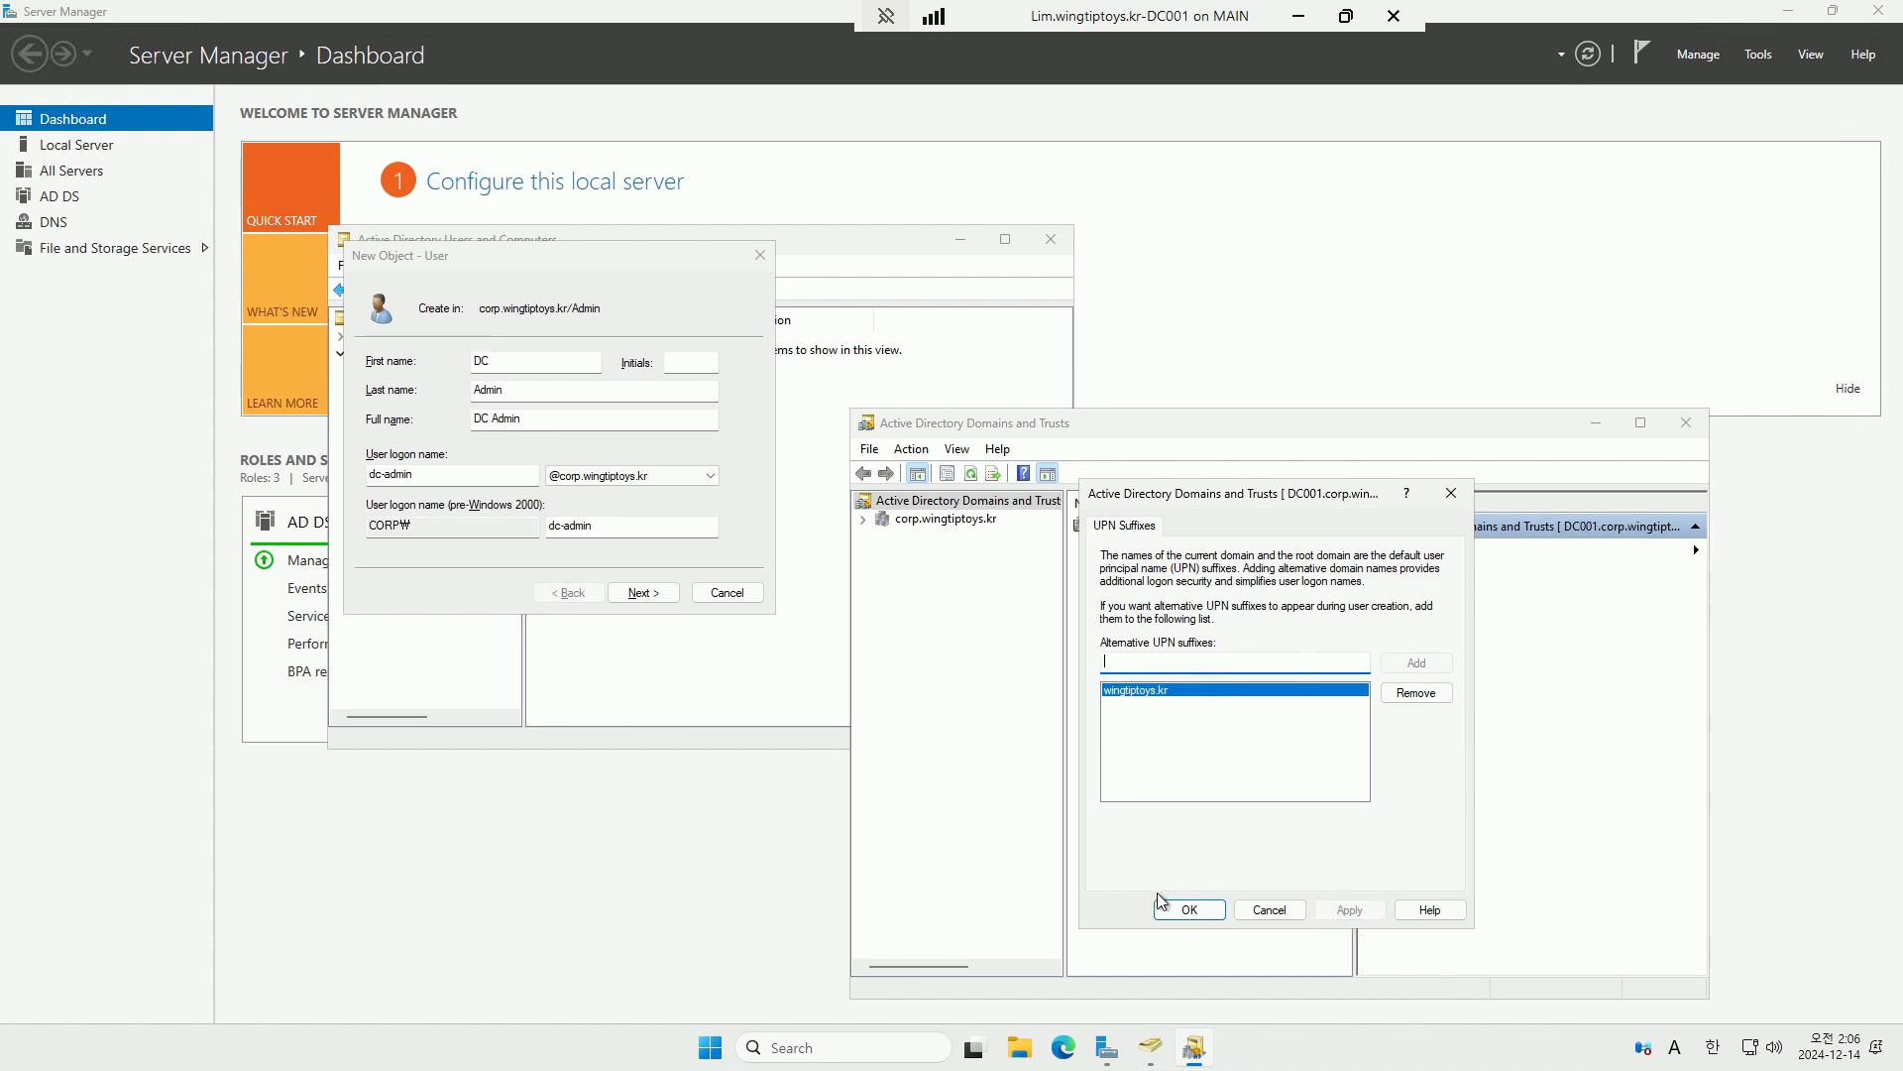
{"action": "left_click", "coordinate": [1193, 909]}
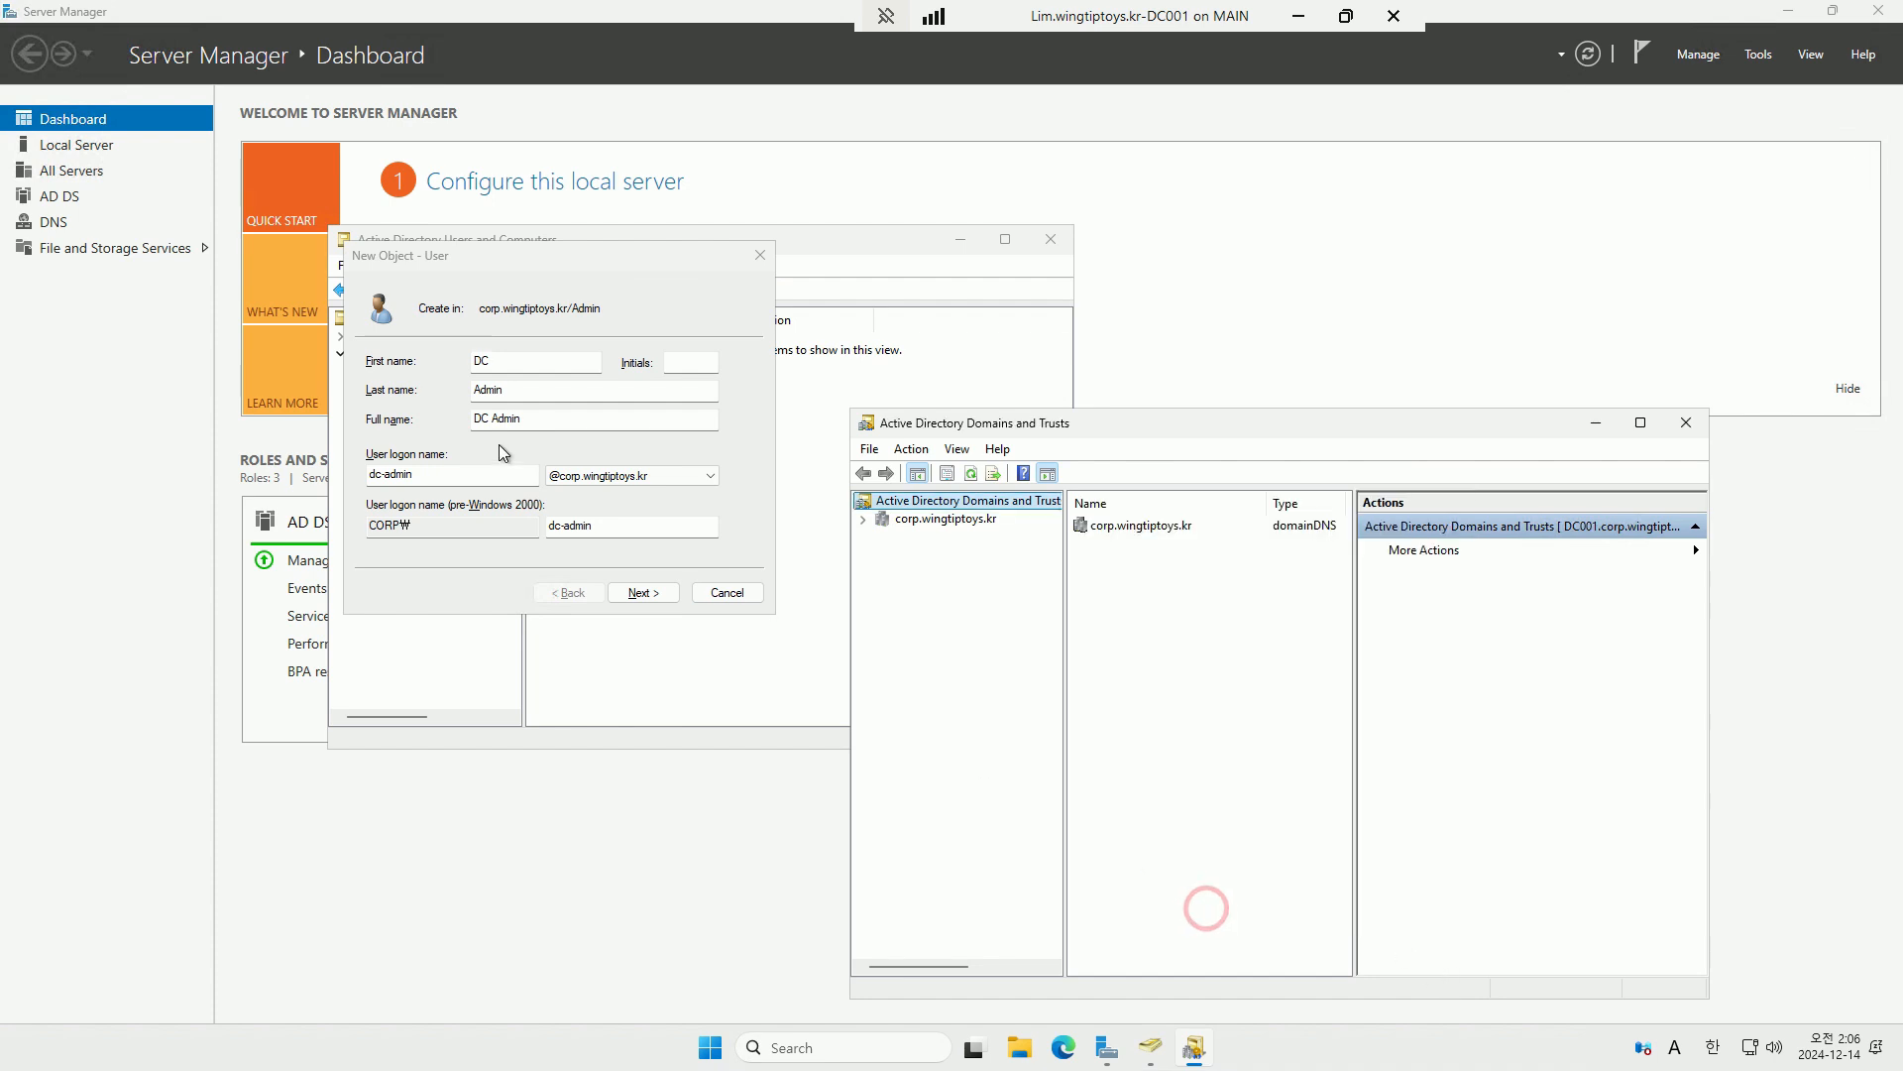
{"action": "left_click", "coordinate": [746, 595]}
{"action": "right_click", "coordinate": [625, 404]}
{"action": "mouse_move", "coordinate": [694, 492]}
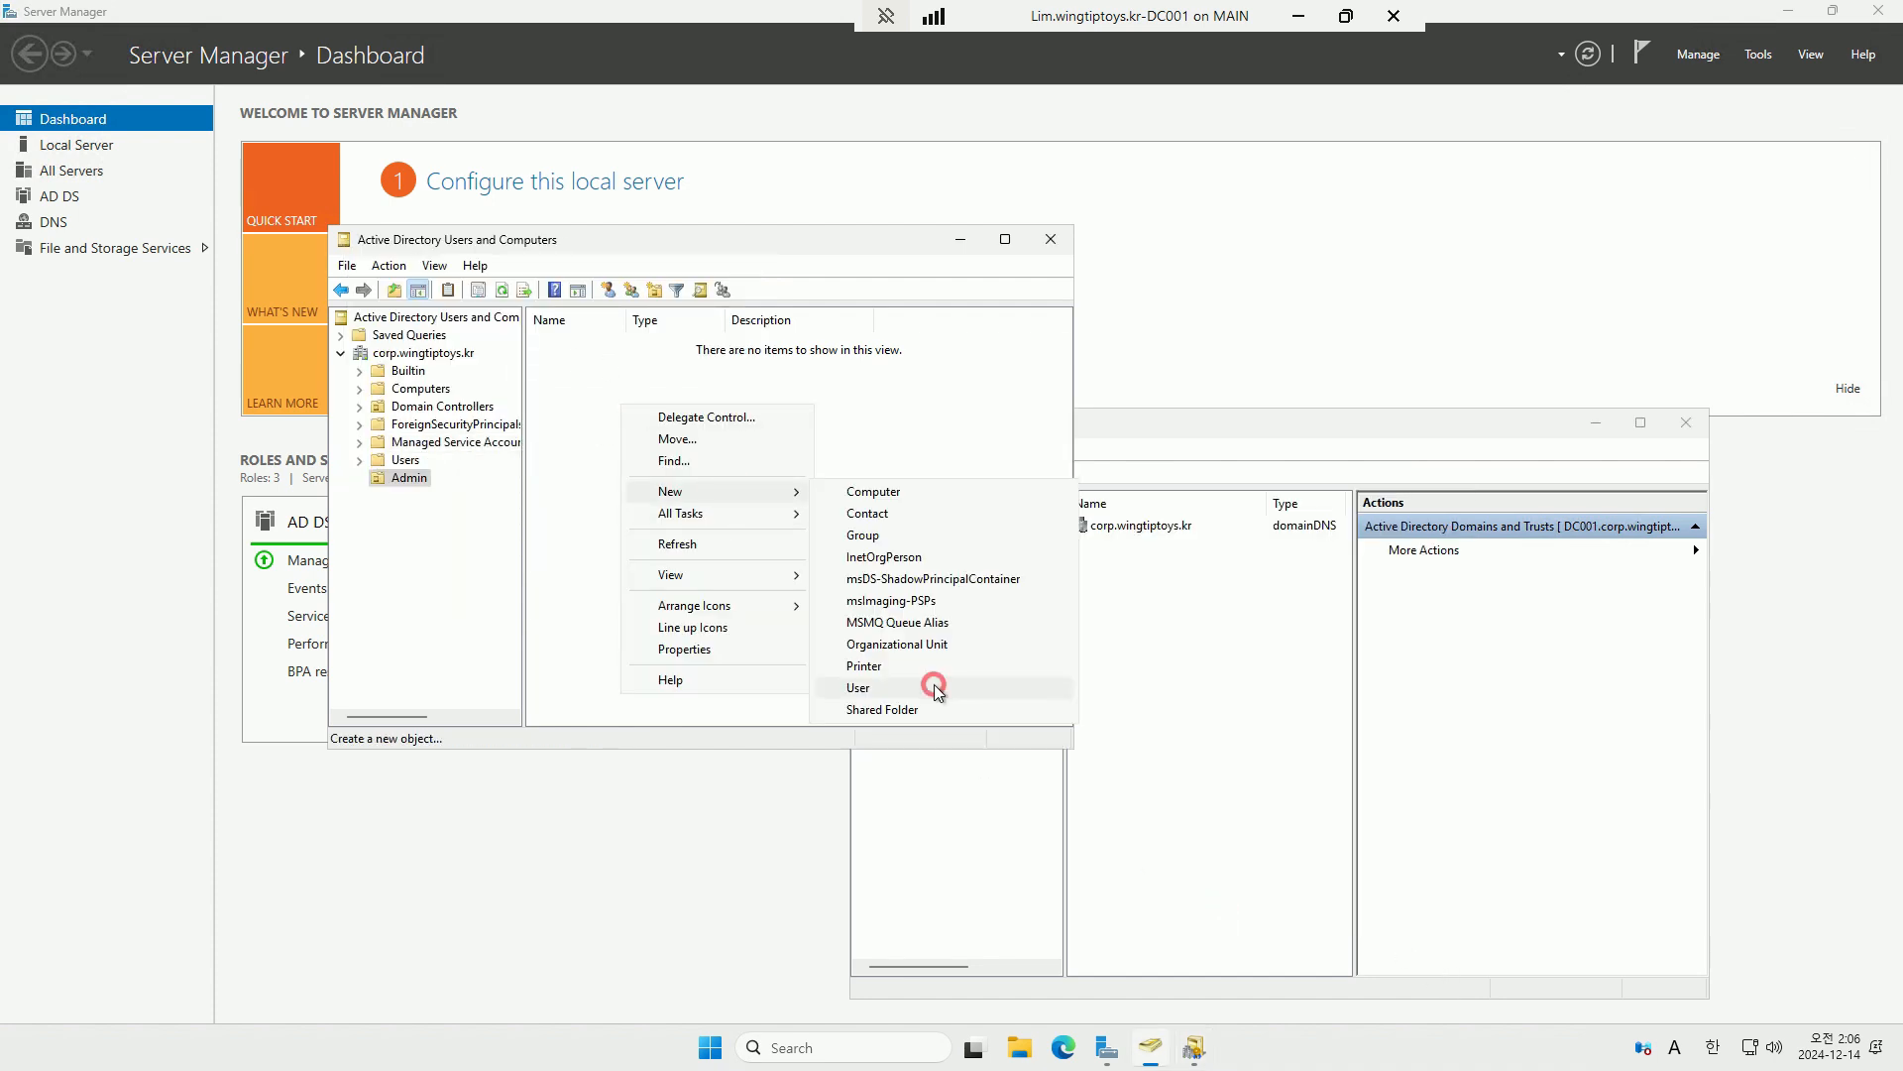
{"action": "left_click", "coordinate": [935, 682]}
{"action": "left_click", "coordinate": [630, 477]}
{"action": "left_click", "coordinate": [628, 495]}
{"action": "left_click", "coordinate": [552, 359]}
{"action": "key", "text": "BackSpace"}
{"action": "type", "text": "CC"}
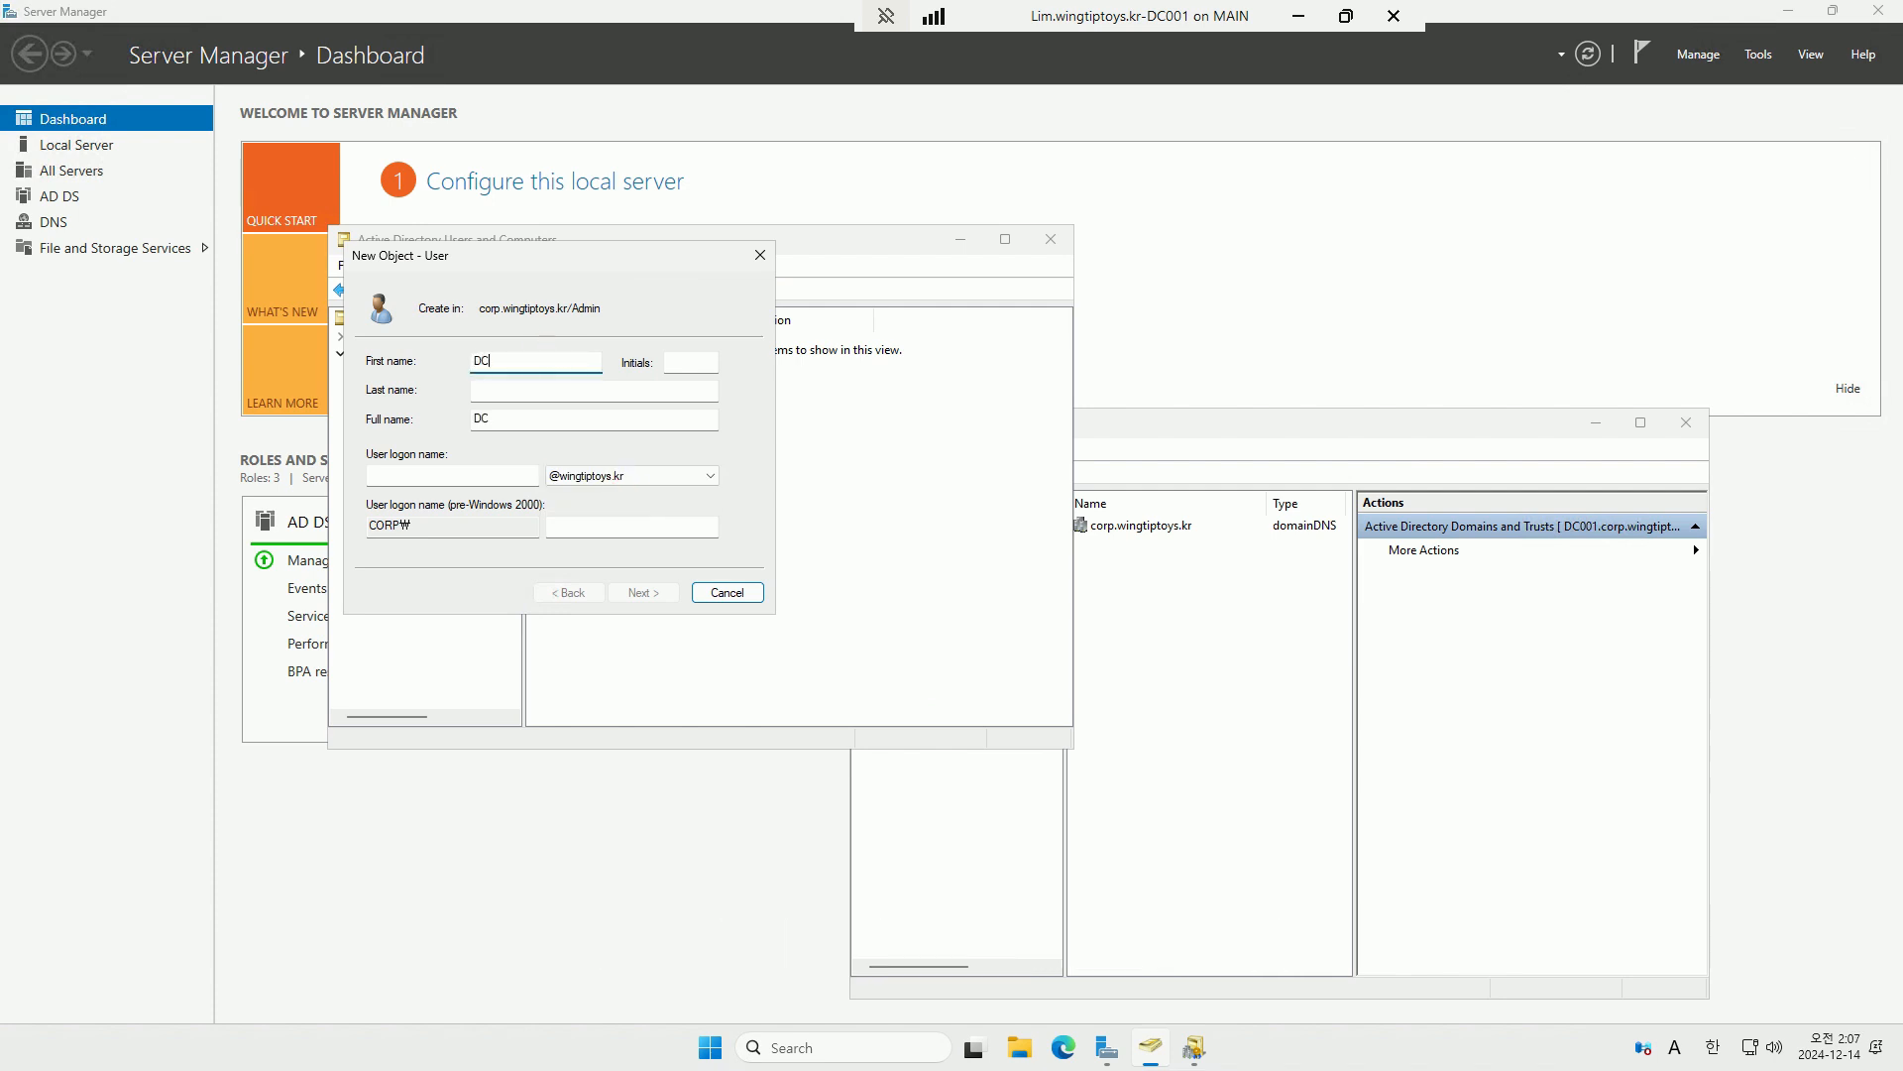
{"action": "key", "text": "Tab"}
{"action": "key", "text": "Tab"}
Complete the new user with last name Admin, logon name ccadmin and a password.
{"action": "type", "text": "Admin"}
{"action": "key", "text": "Tab"}
{"action": "key", "text": "Tab"}
{"action": "type", "text": "ccadmin"}
{"action": "key", "text": "Return"}
{"action": "type", "text": "•••"}
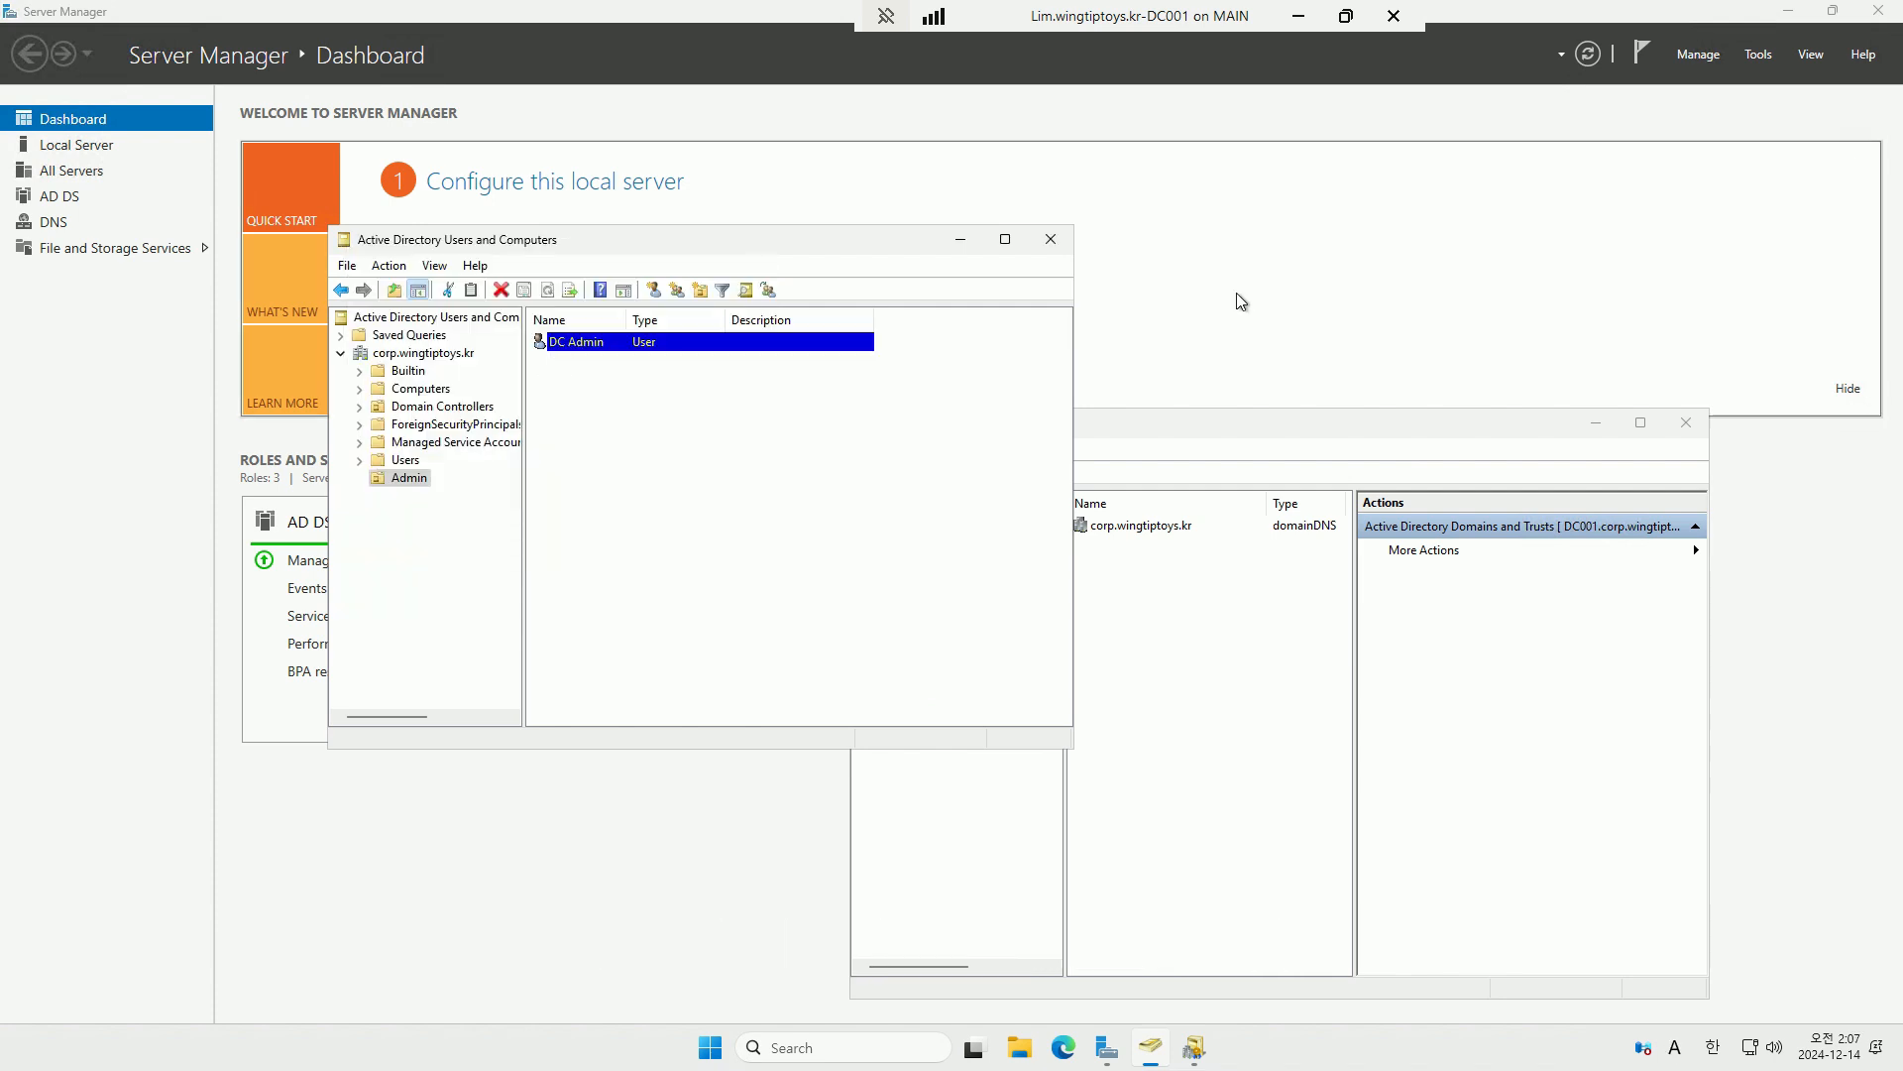
Add DC Admin to Enterprise Admins, Domain Admins, Schema Admins and Group Policy Creator Owners.
{"action": "right_click", "coordinate": [618, 341]}
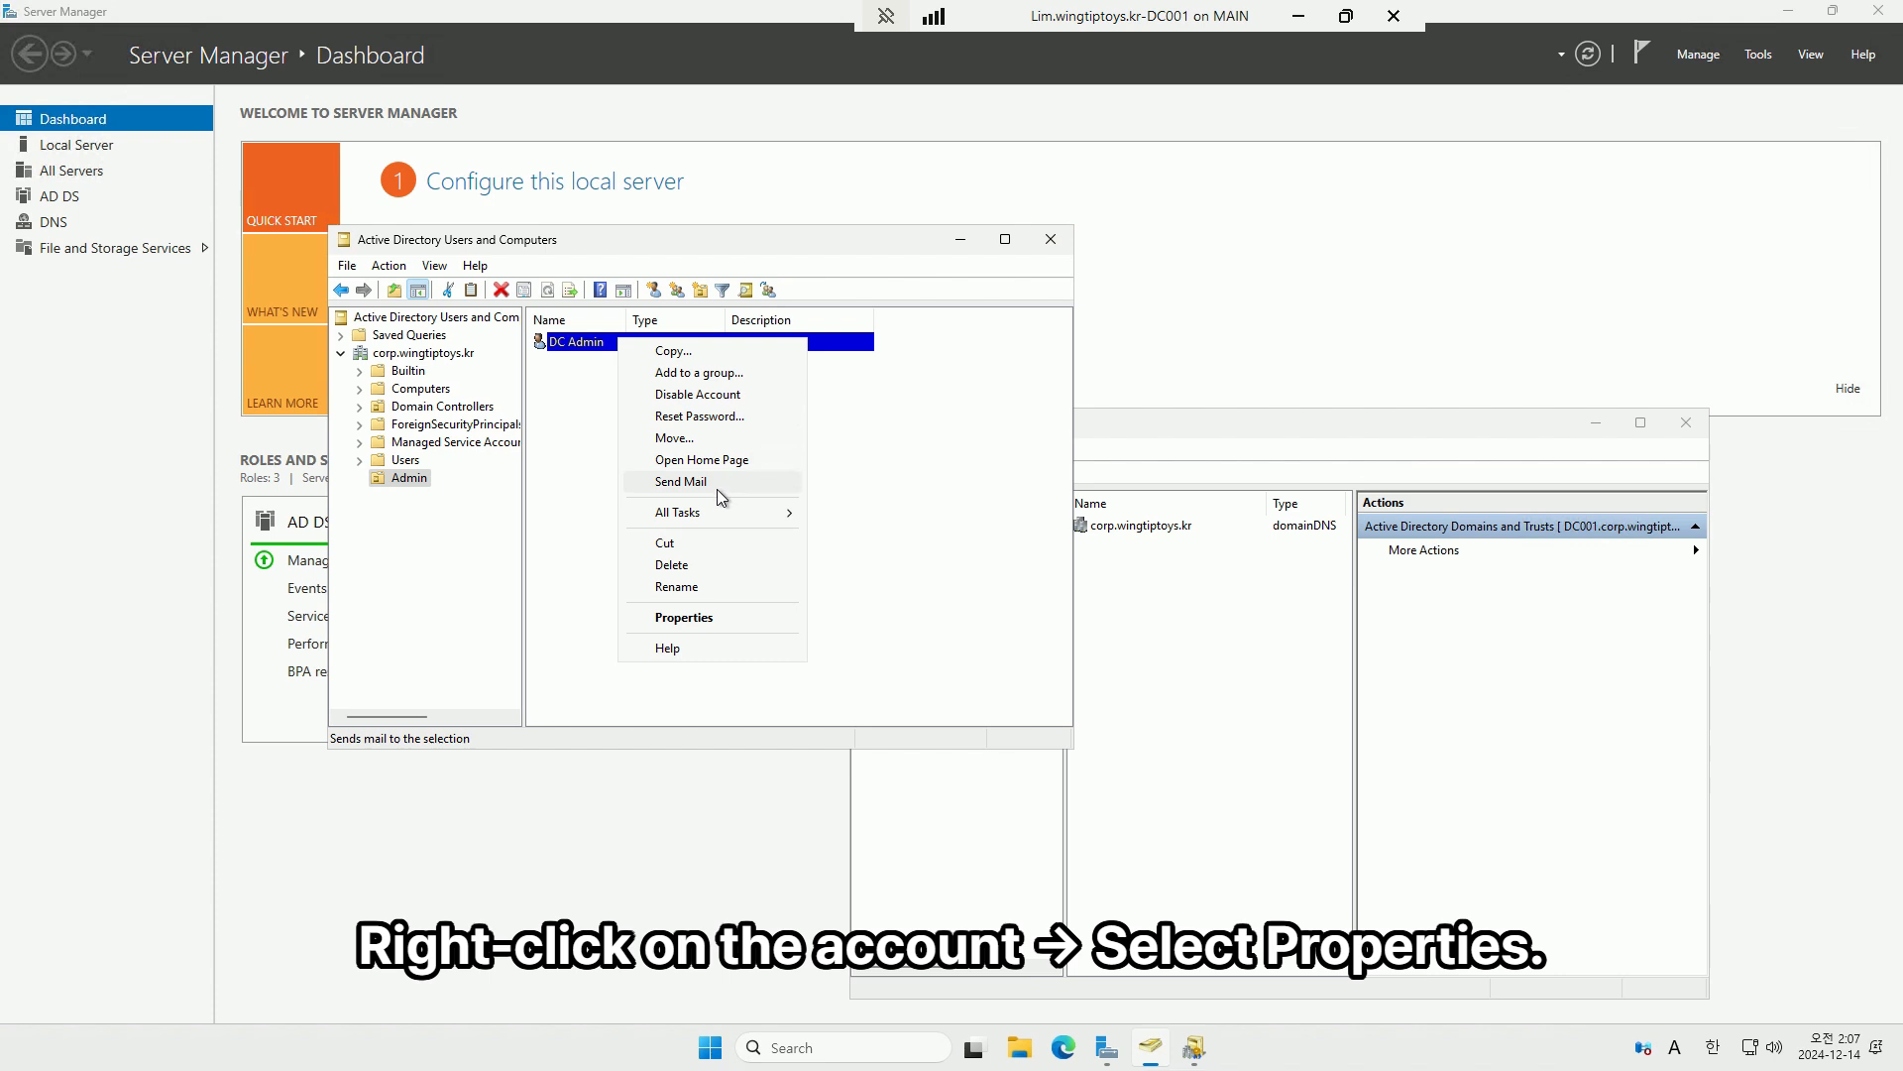
{"action": "left_click", "coordinate": [696, 617]}
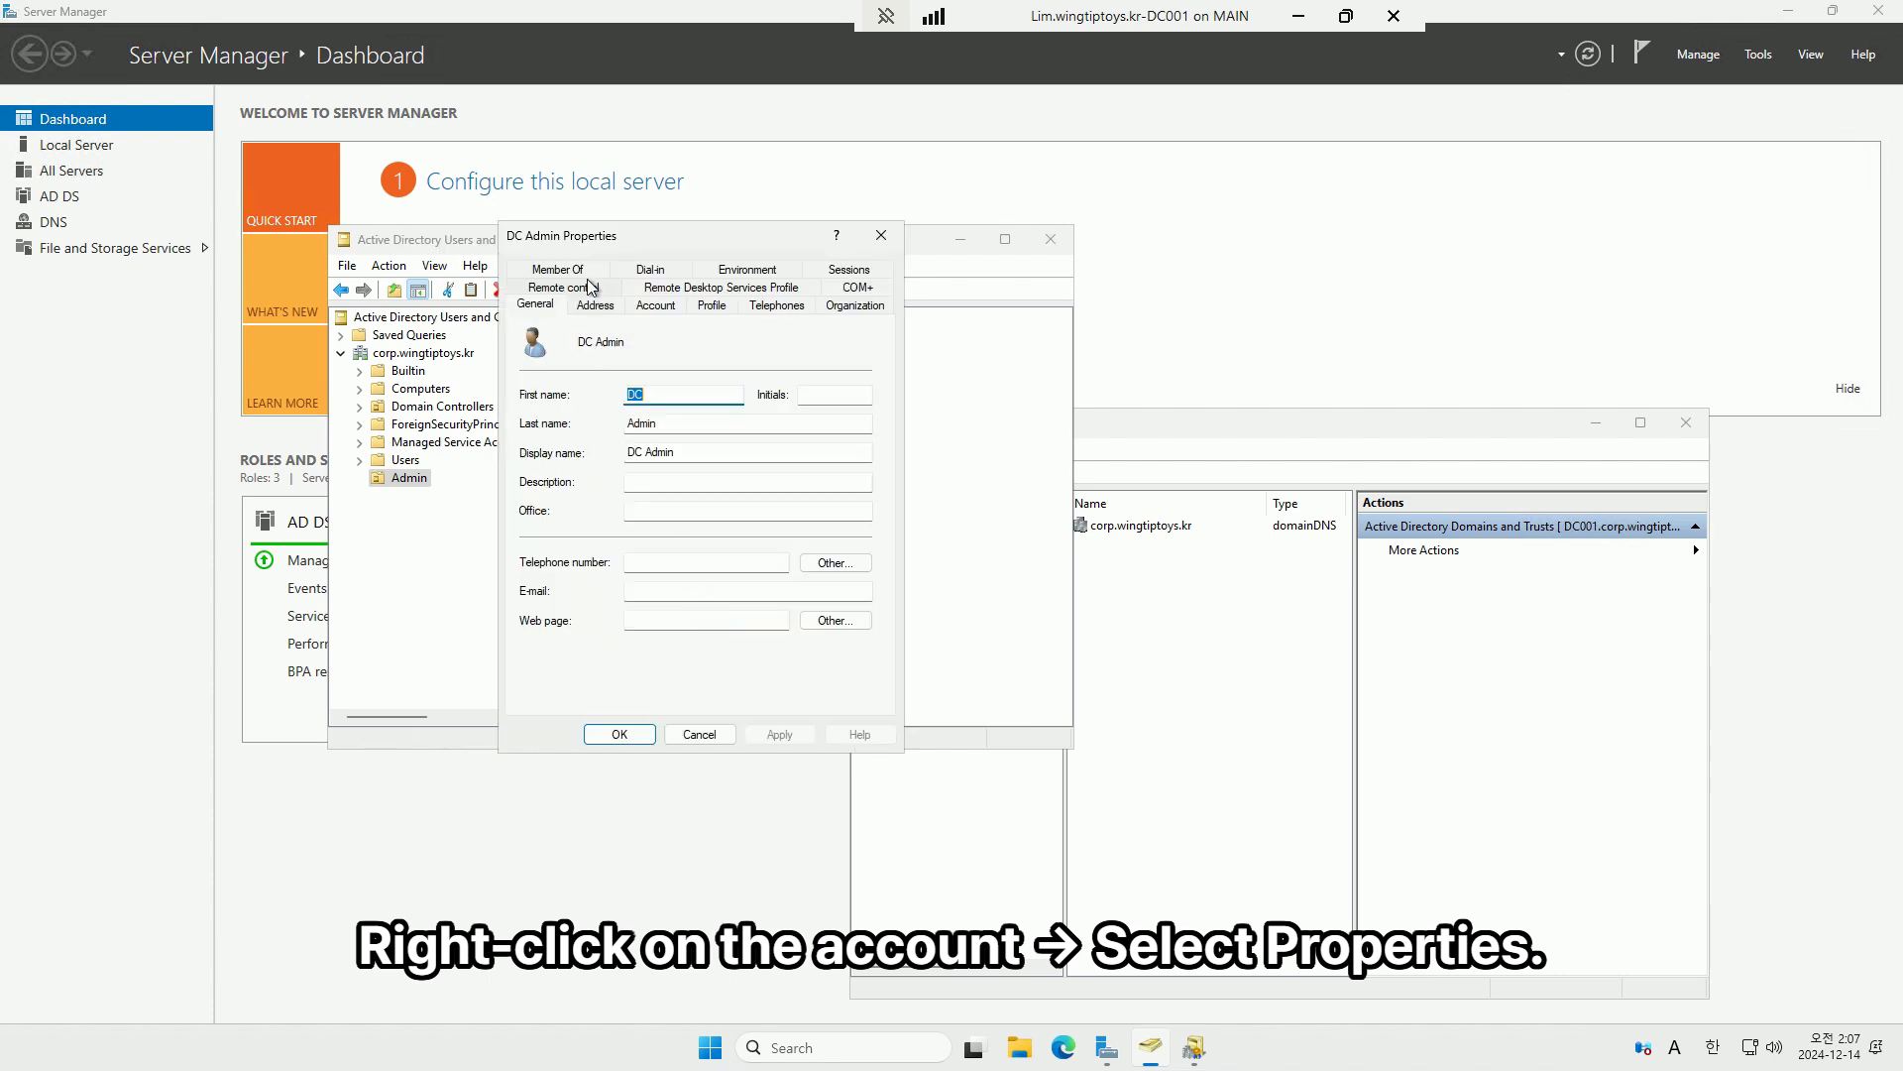
{"action": "left_click", "coordinate": [584, 275]}
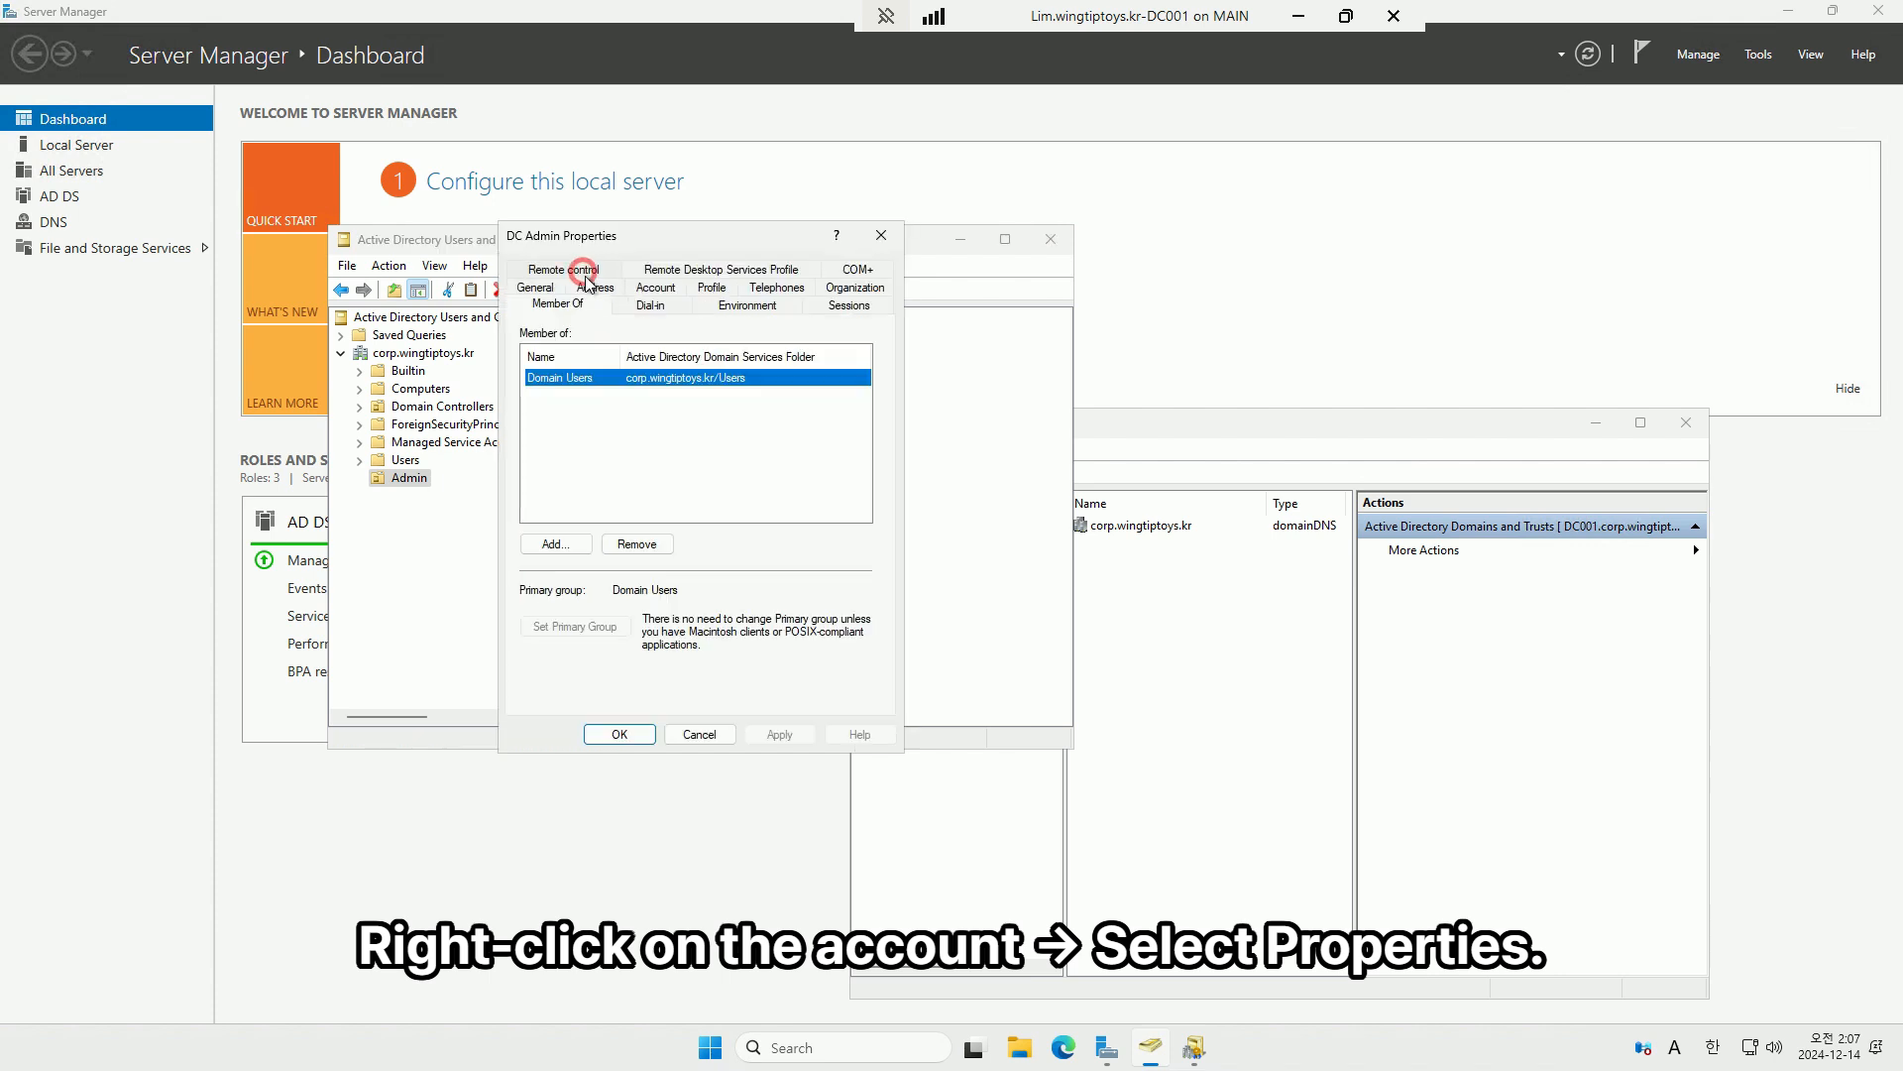
{"action": "left_click", "coordinate": [578, 546]}
{"action": "type", "text": "a"}
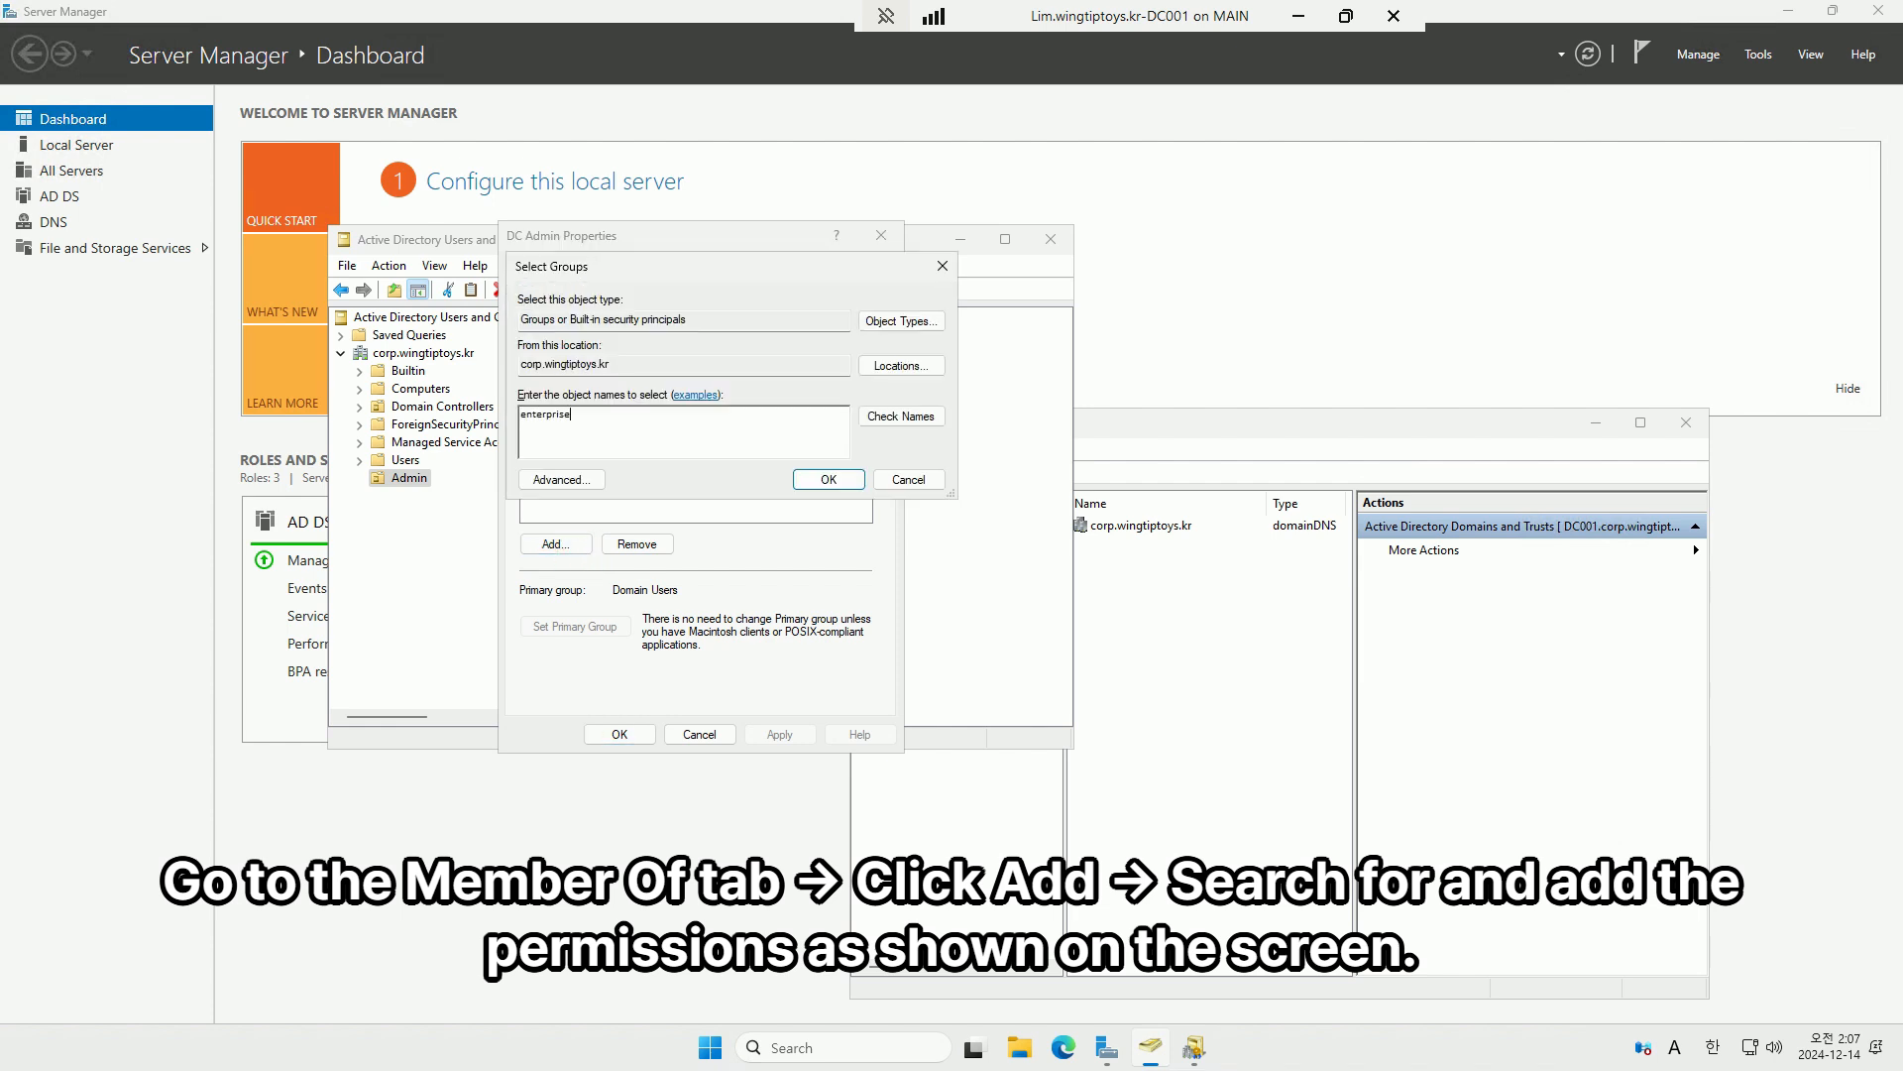
{"action": "key", "text": "Return"}
{"action": "key", "text": "Return"}
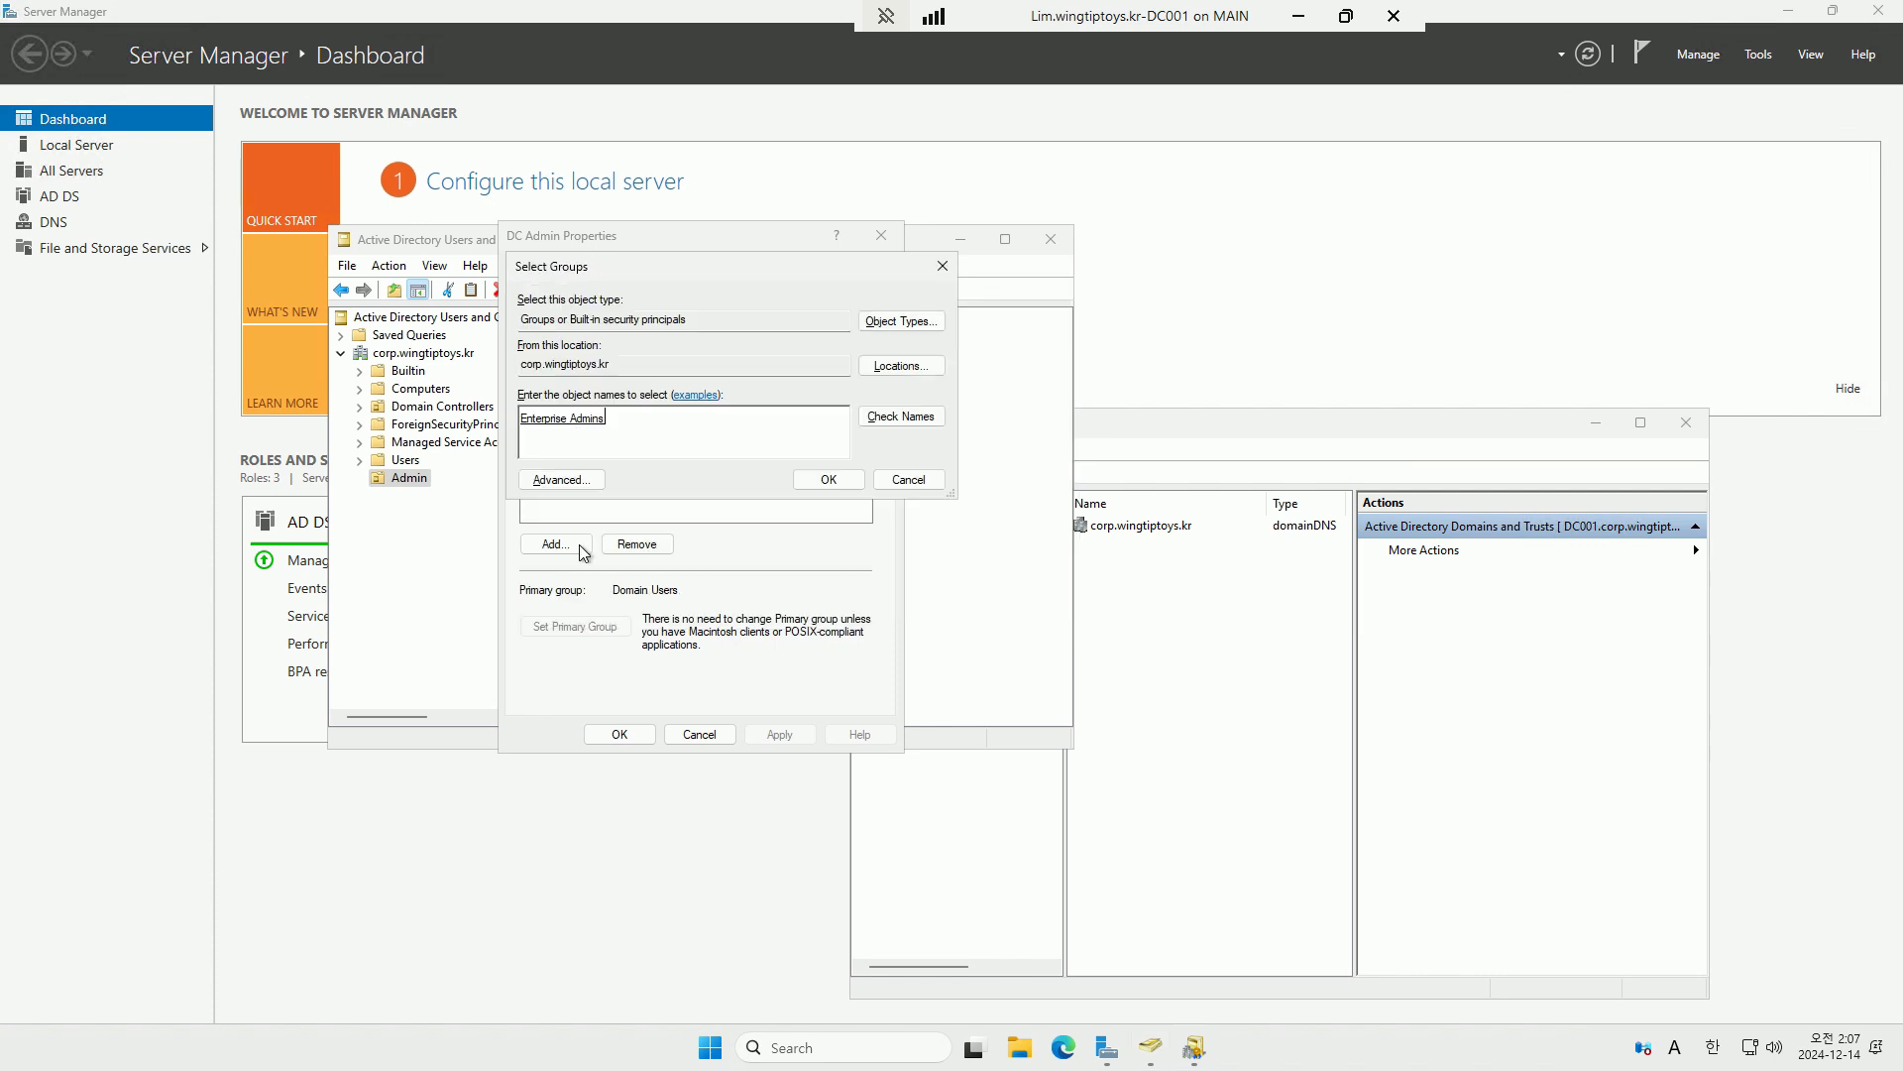
{"action": "type", "text": "; domain ad"}
{"action": "key", "text": "Return"}
{"action": "type", "text": "; schema admins"}
{"action": "key", "text": "Return"}
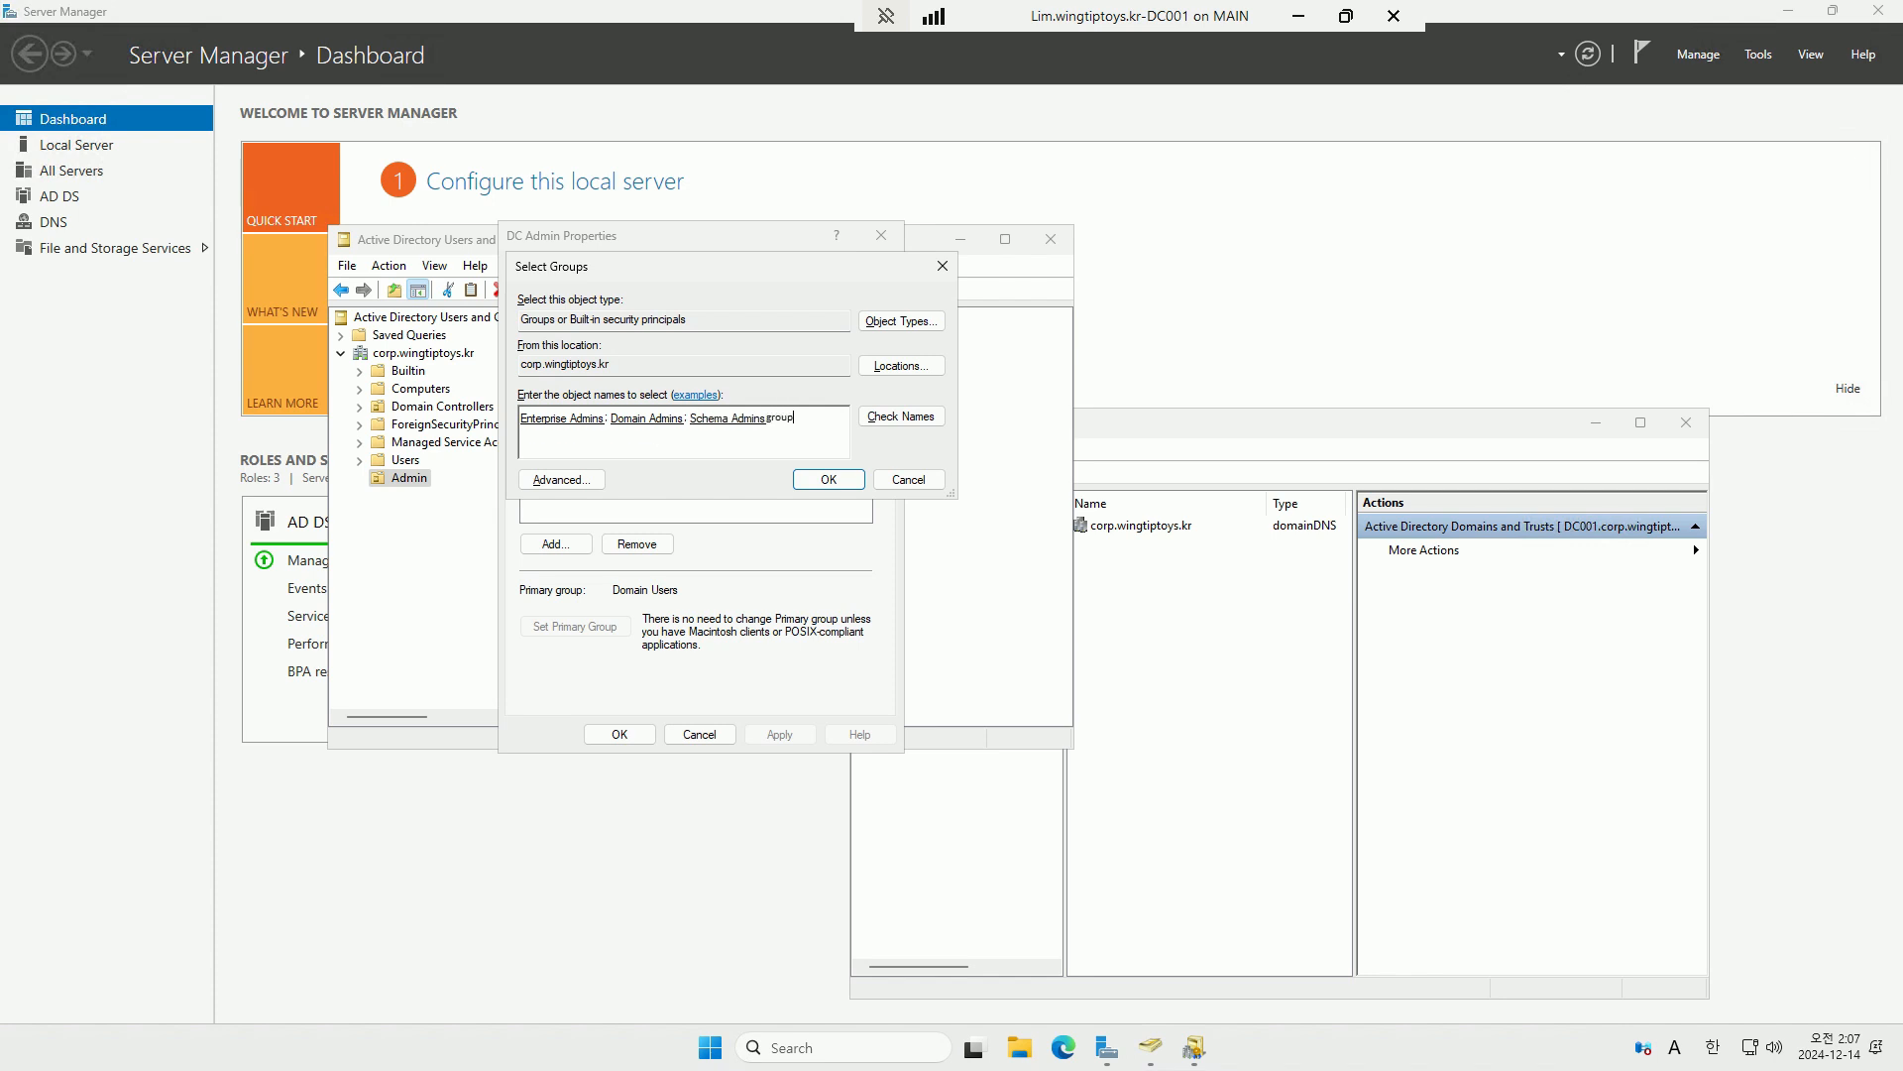
{"action": "key", "text": "ctrl+k"}
{"action": "left_click", "coordinate": [803, 486]}
{"action": "left_click", "coordinate": [781, 734]}
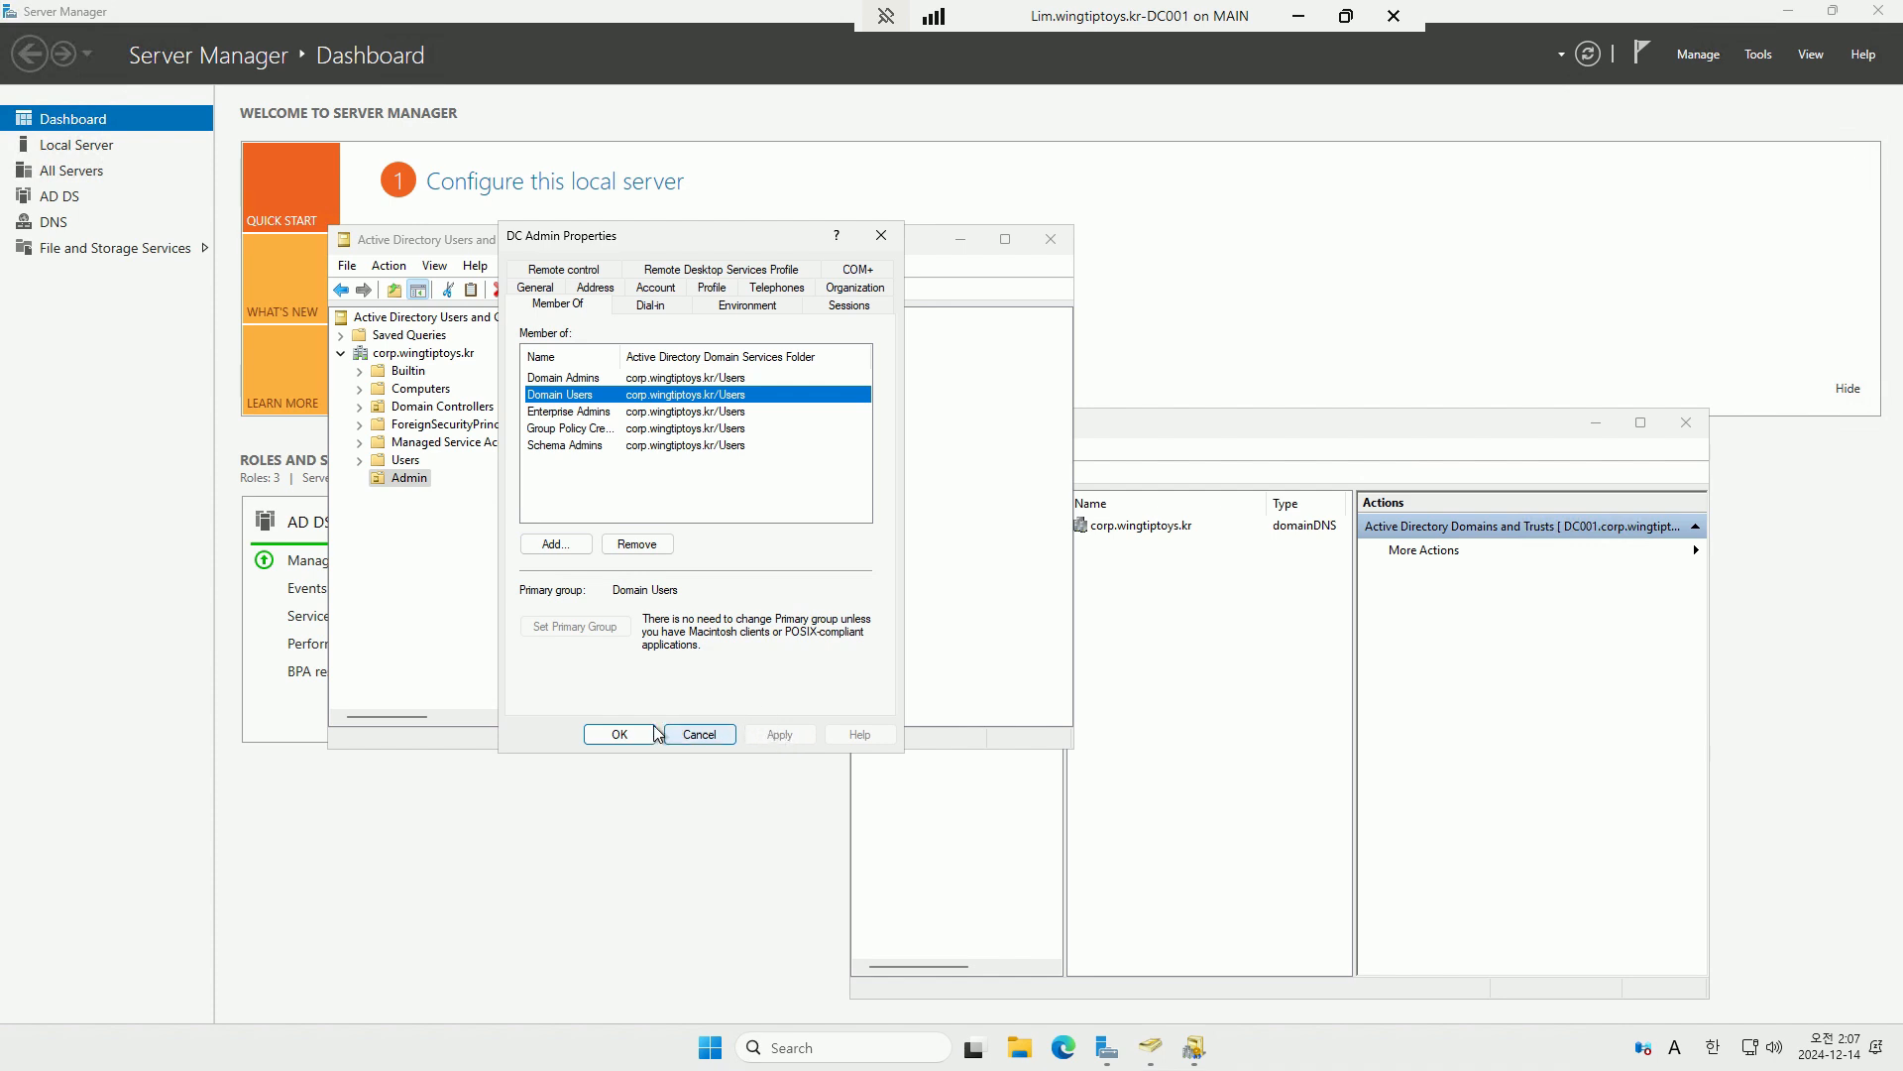
{"action": "left_click", "coordinate": [619, 734]}
{"action": "left_click", "coordinate": [405, 460]}
Review the built-in Administrator account's group memberships without making changes.
{"action": "left_click", "coordinate": [585, 454]}
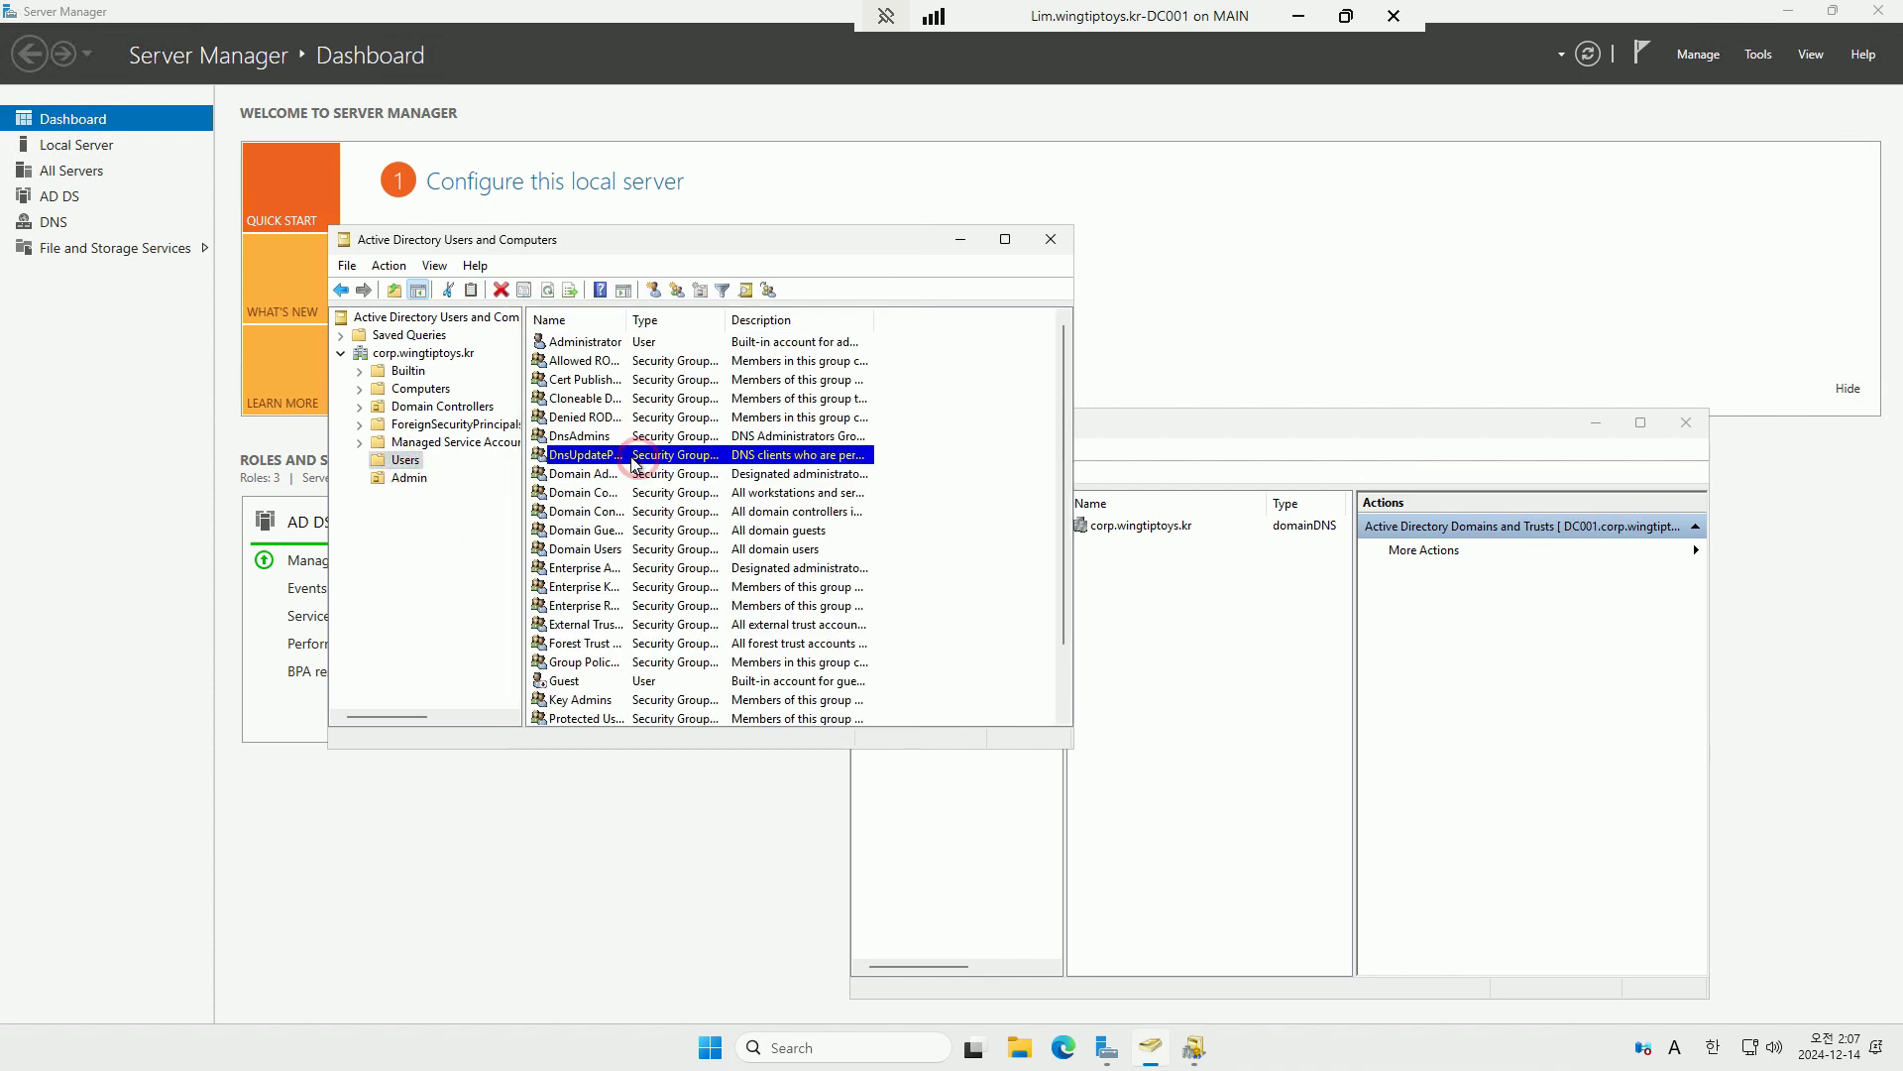
{"action": "right_click", "coordinate": [610, 342]}
{"action": "left_click", "coordinate": [673, 624]}
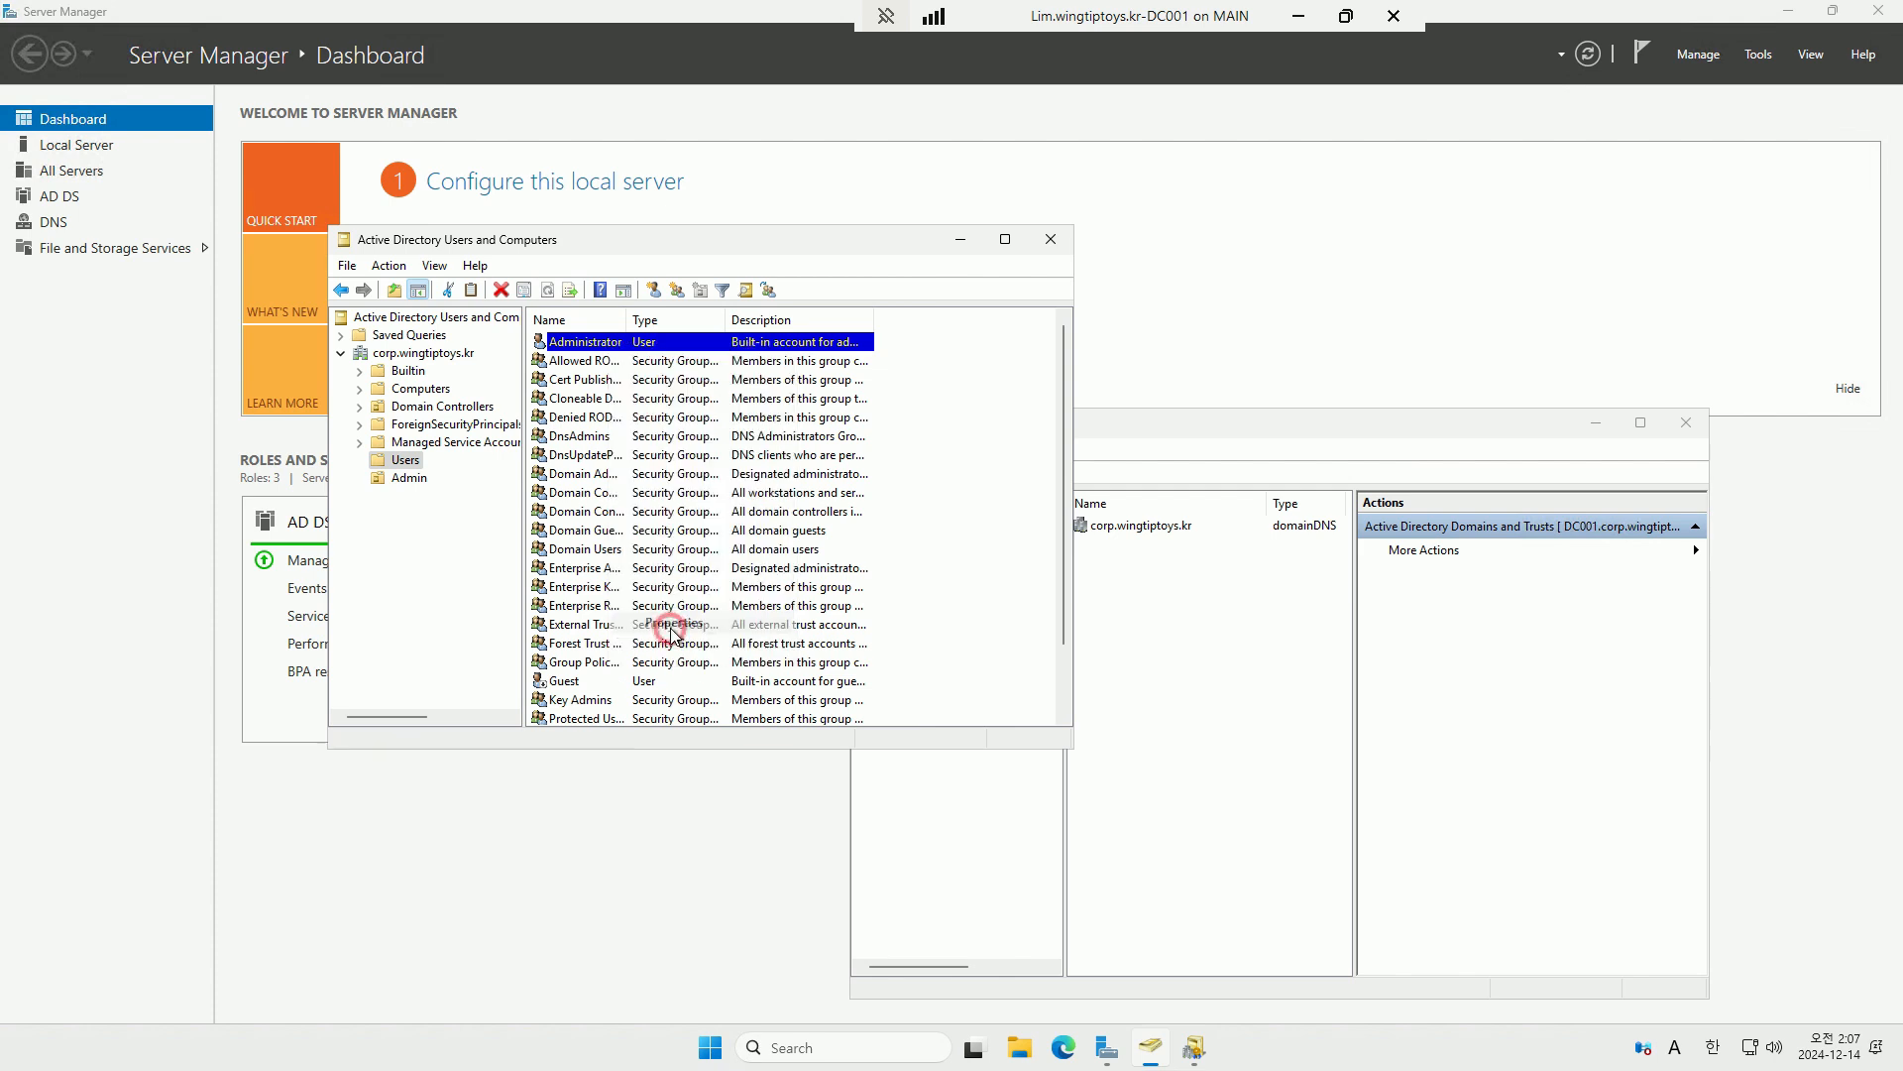
{"action": "left_click", "coordinate": [555, 269]}
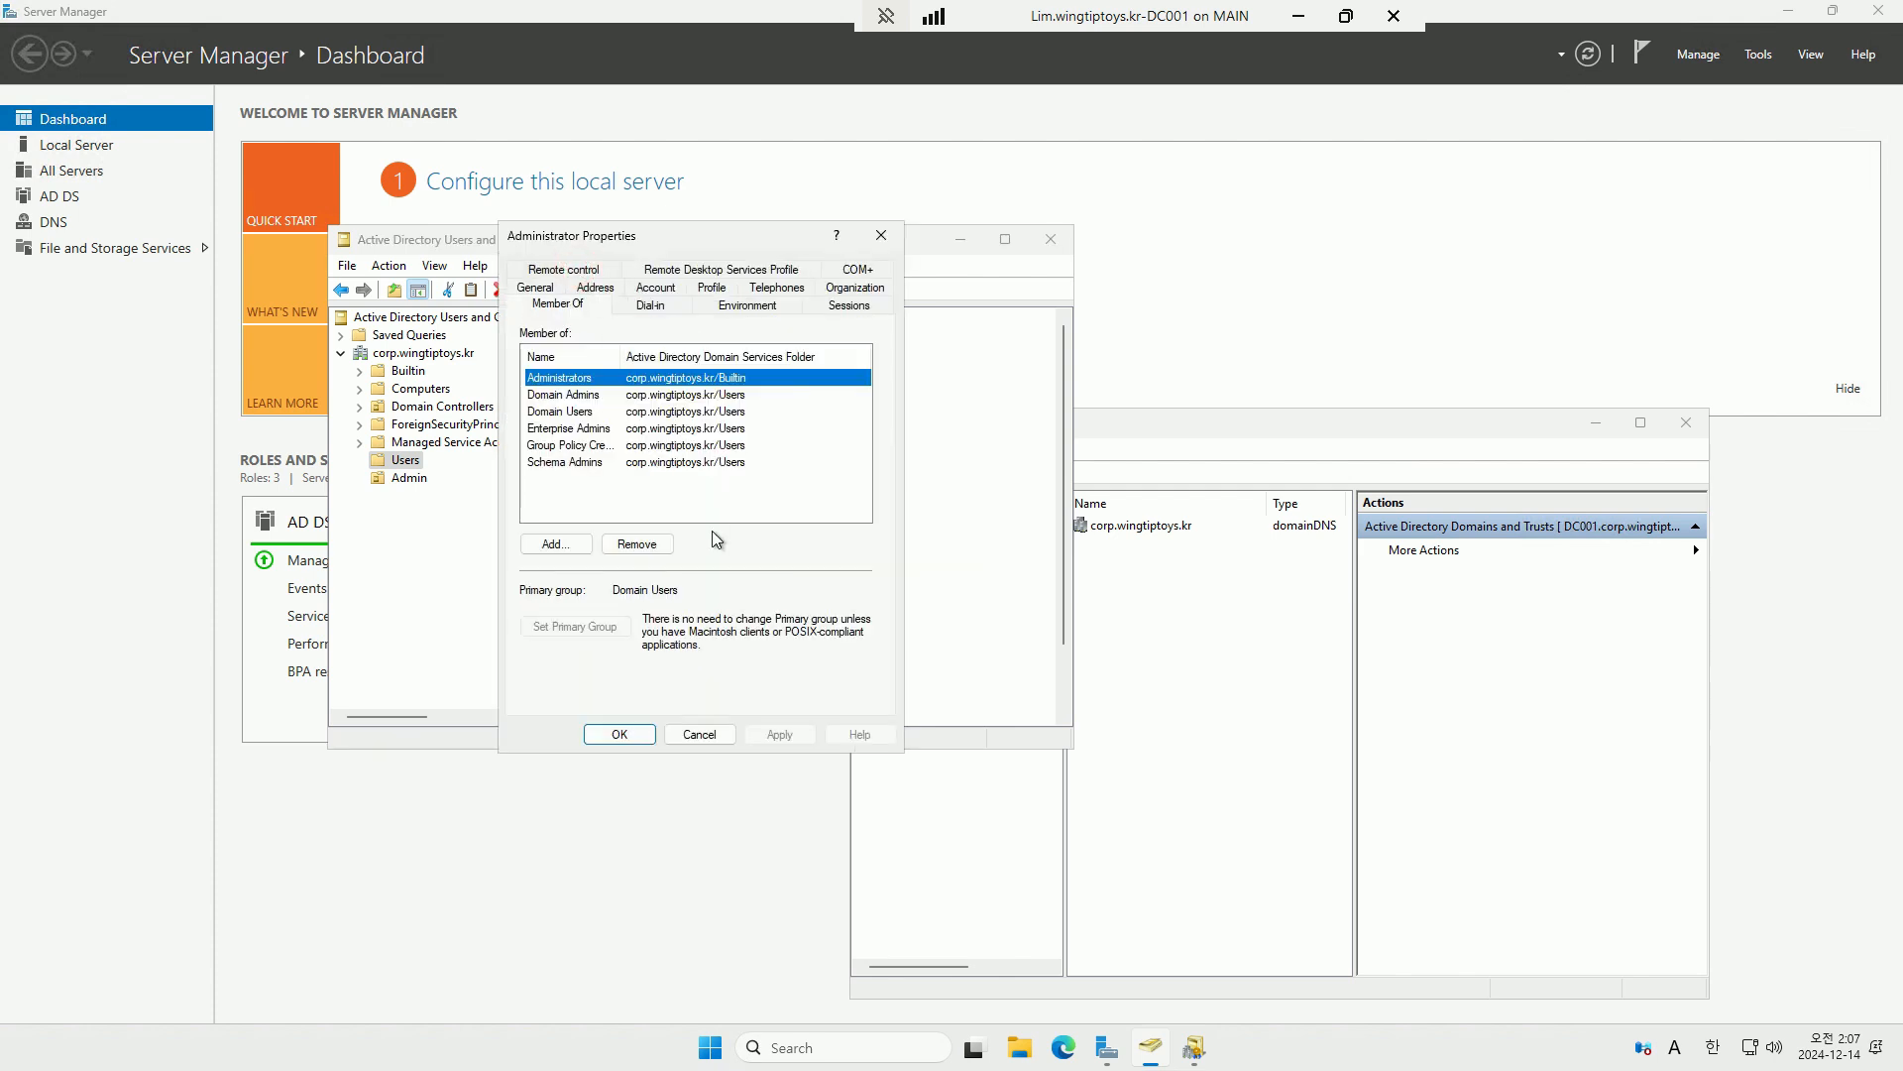
{"action": "left_click", "coordinate": [719, 737]}
{"action": "left_click", "coordinate": [410, 477]}
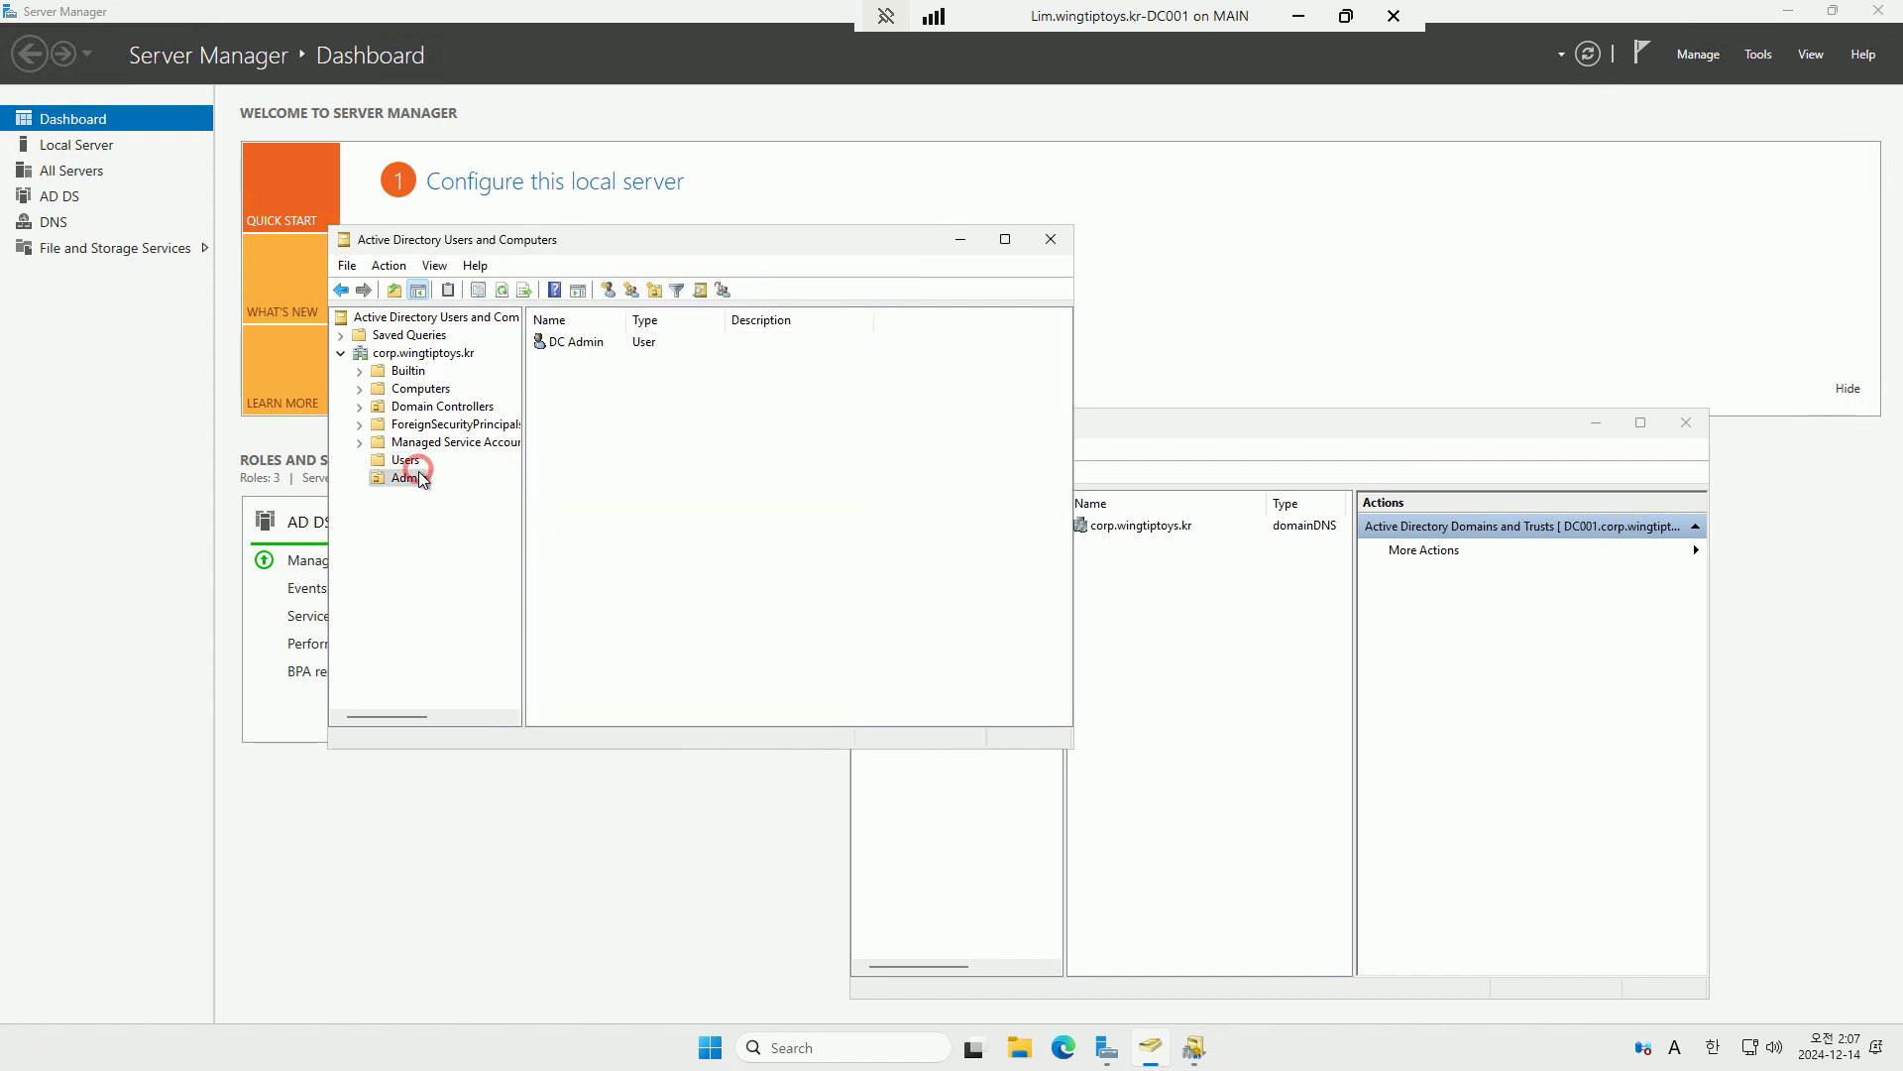
Add DC Admin to the Administrators group and save its properties.
{"action": "left_click", "coordinate": [620, 347]}
{"action": "right_click", "coordinate": [609, 341]}
{"action": "left_click", "coordinate": [674, 609]}
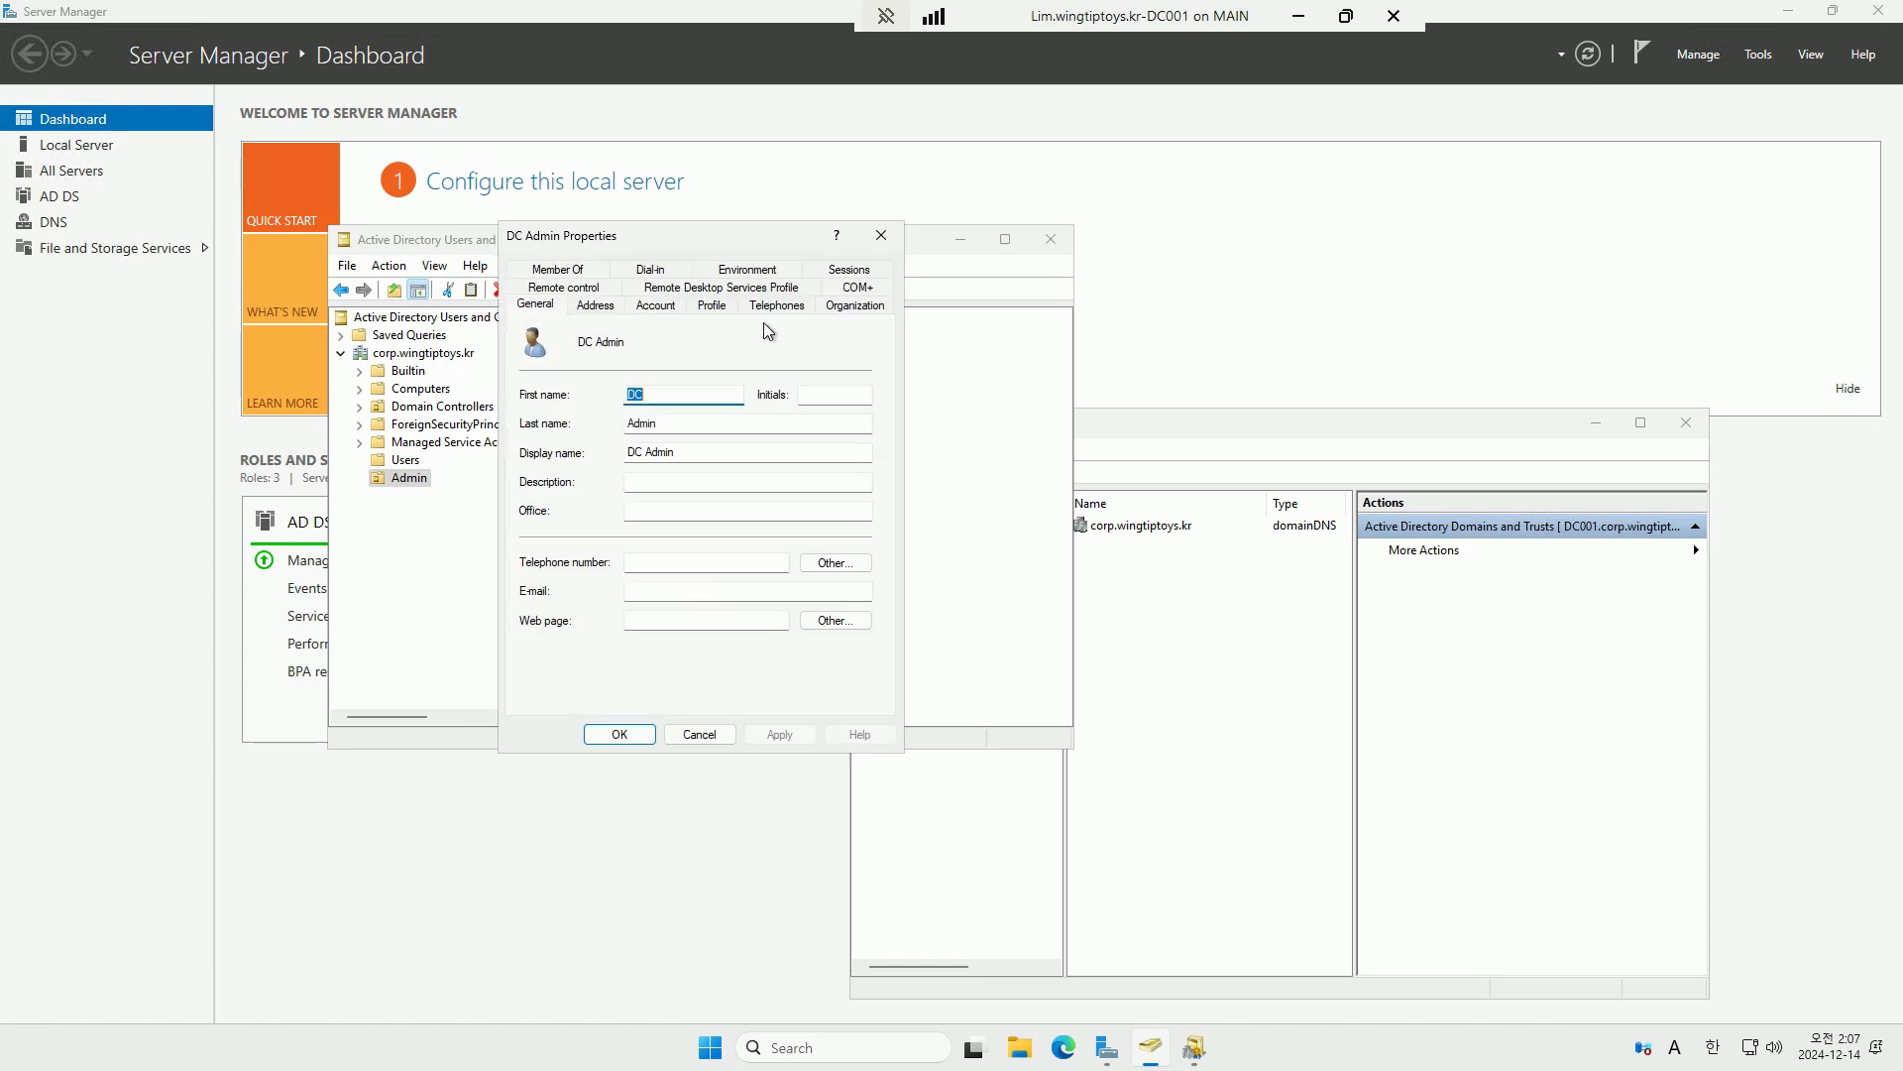
{"action": "left_click", "coordinate": [585, 273]}
{"action": "left_click", "coordinate": [577, 546]}
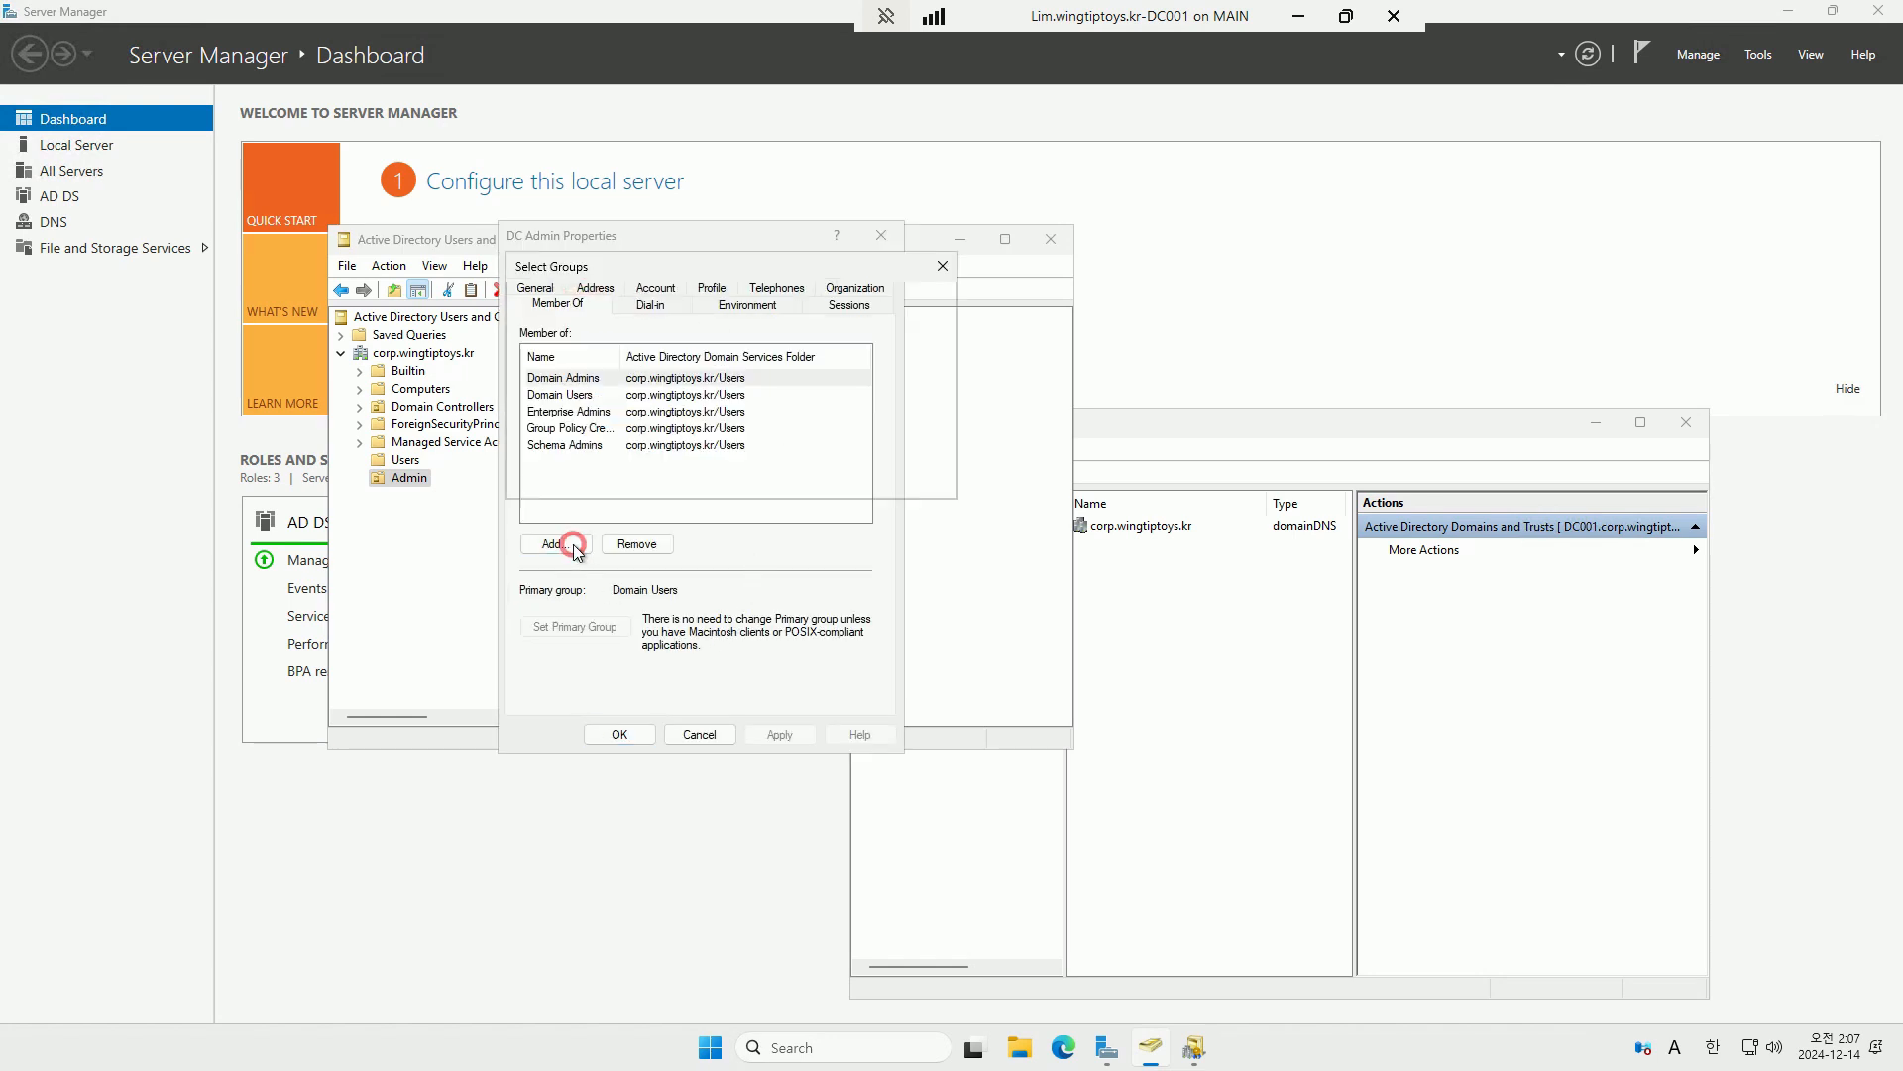
{"action": "type", "text": "administr"}
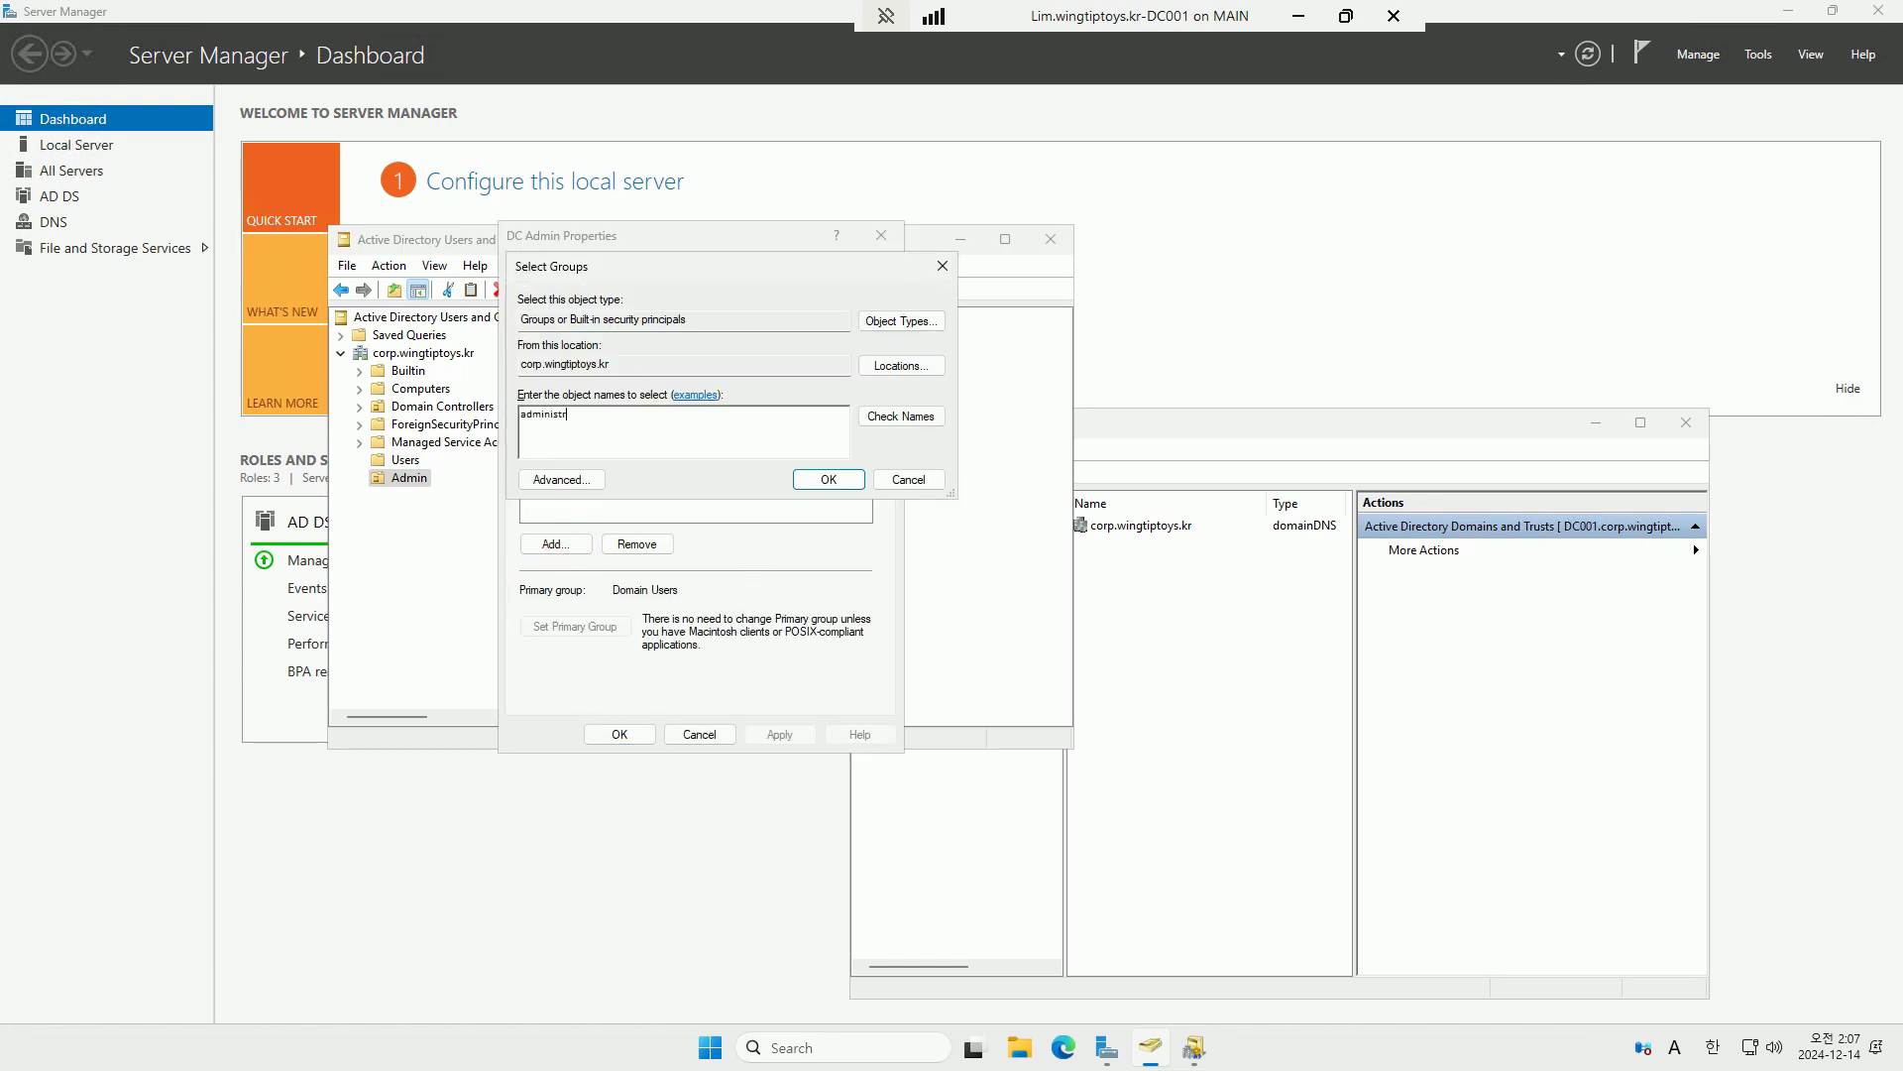
{"action": "type", "text": "ators"}
{"action": "key", "text": "ctrl+k"}
{"action": "left_click", "coordinate": [827, 479]}
{"action": "left_click", "coordinate": [780, 734]}
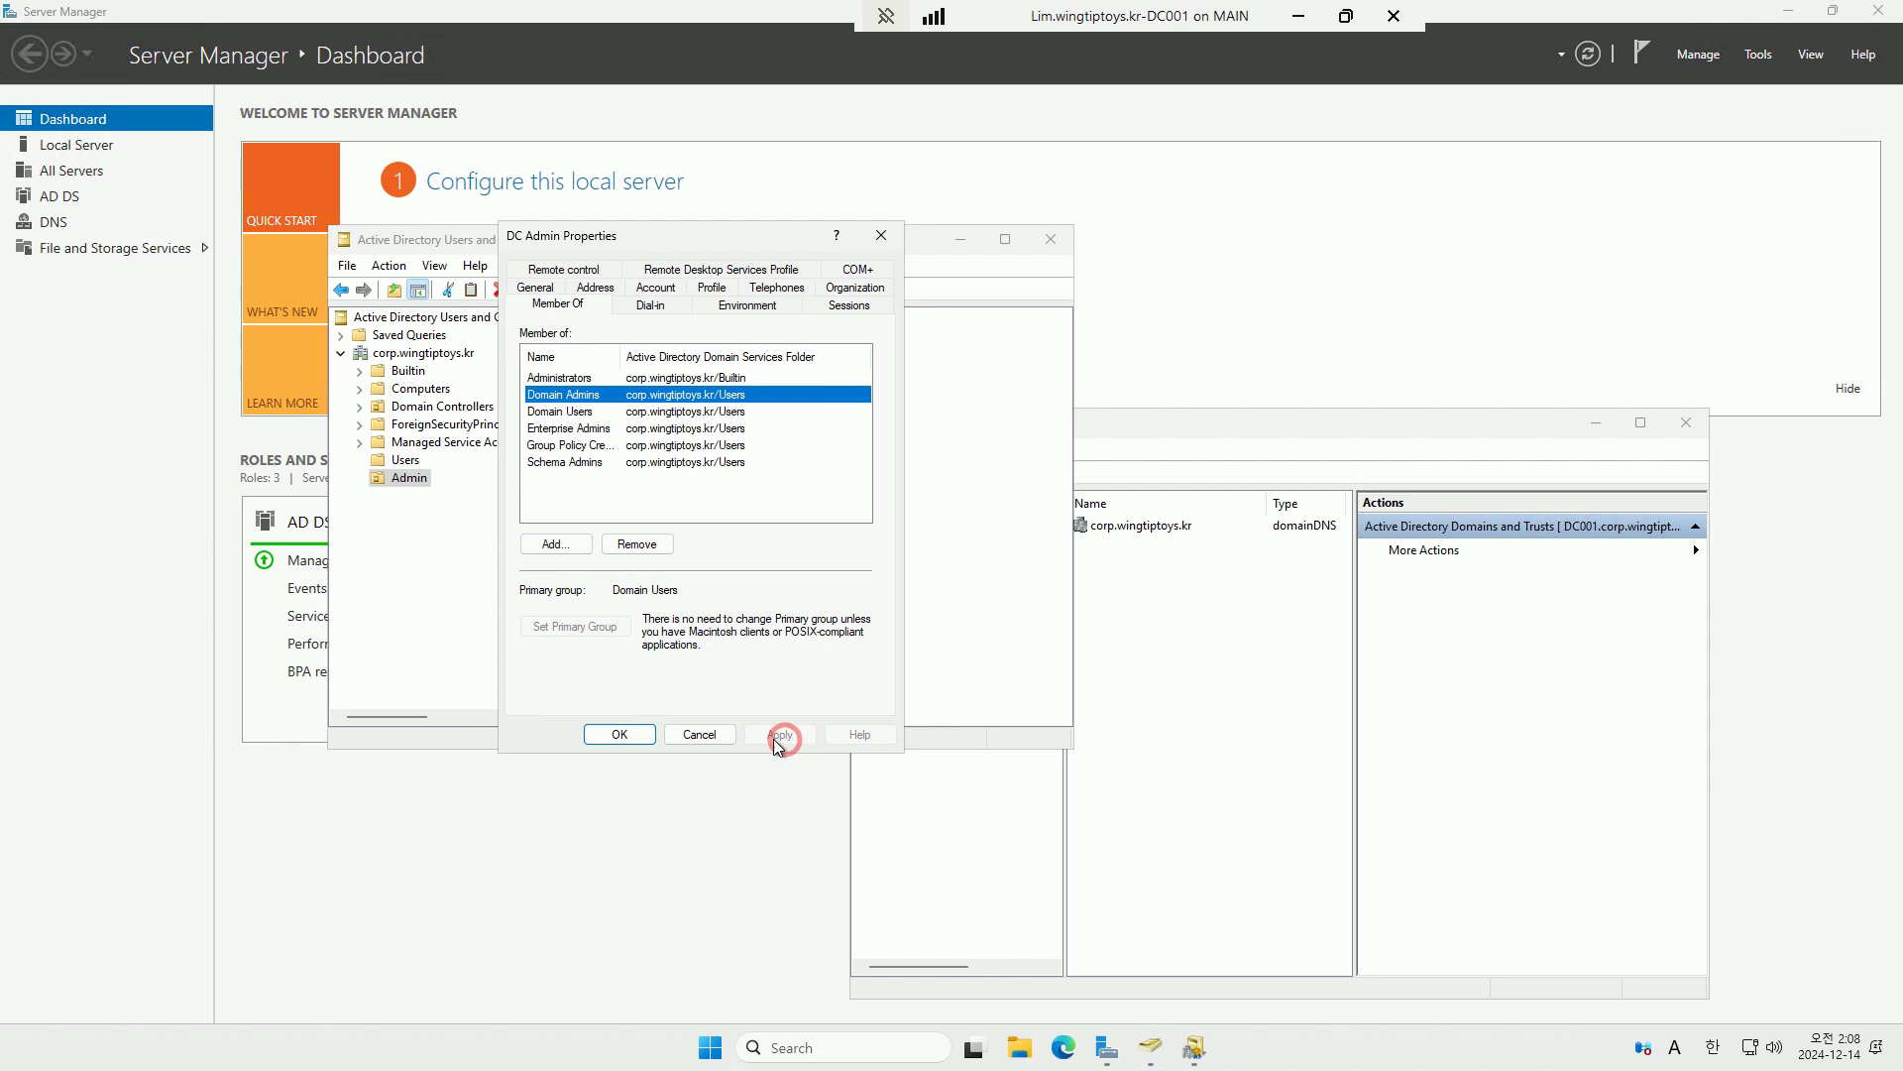
{"action": "left_click", "coordinate": [620, 735]}
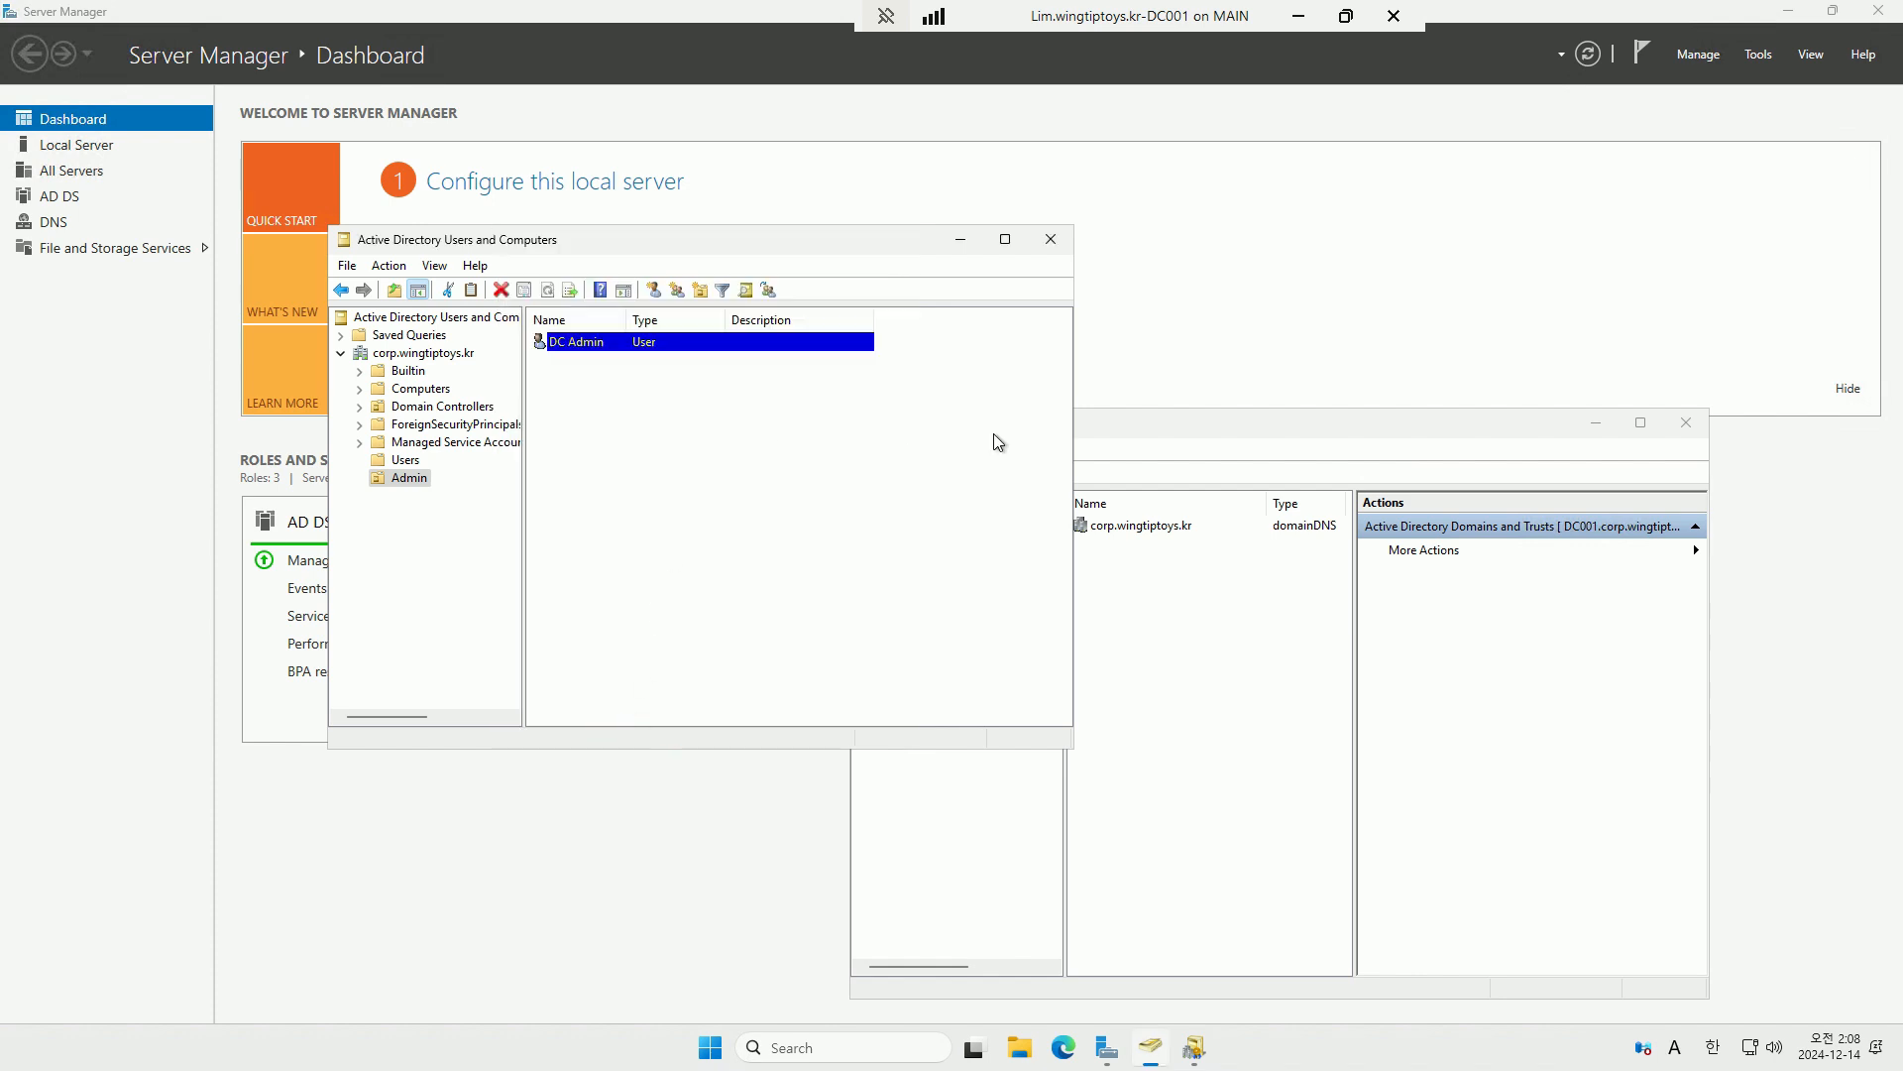
{"action": "left_click", "coordinate": [1346, 17]}
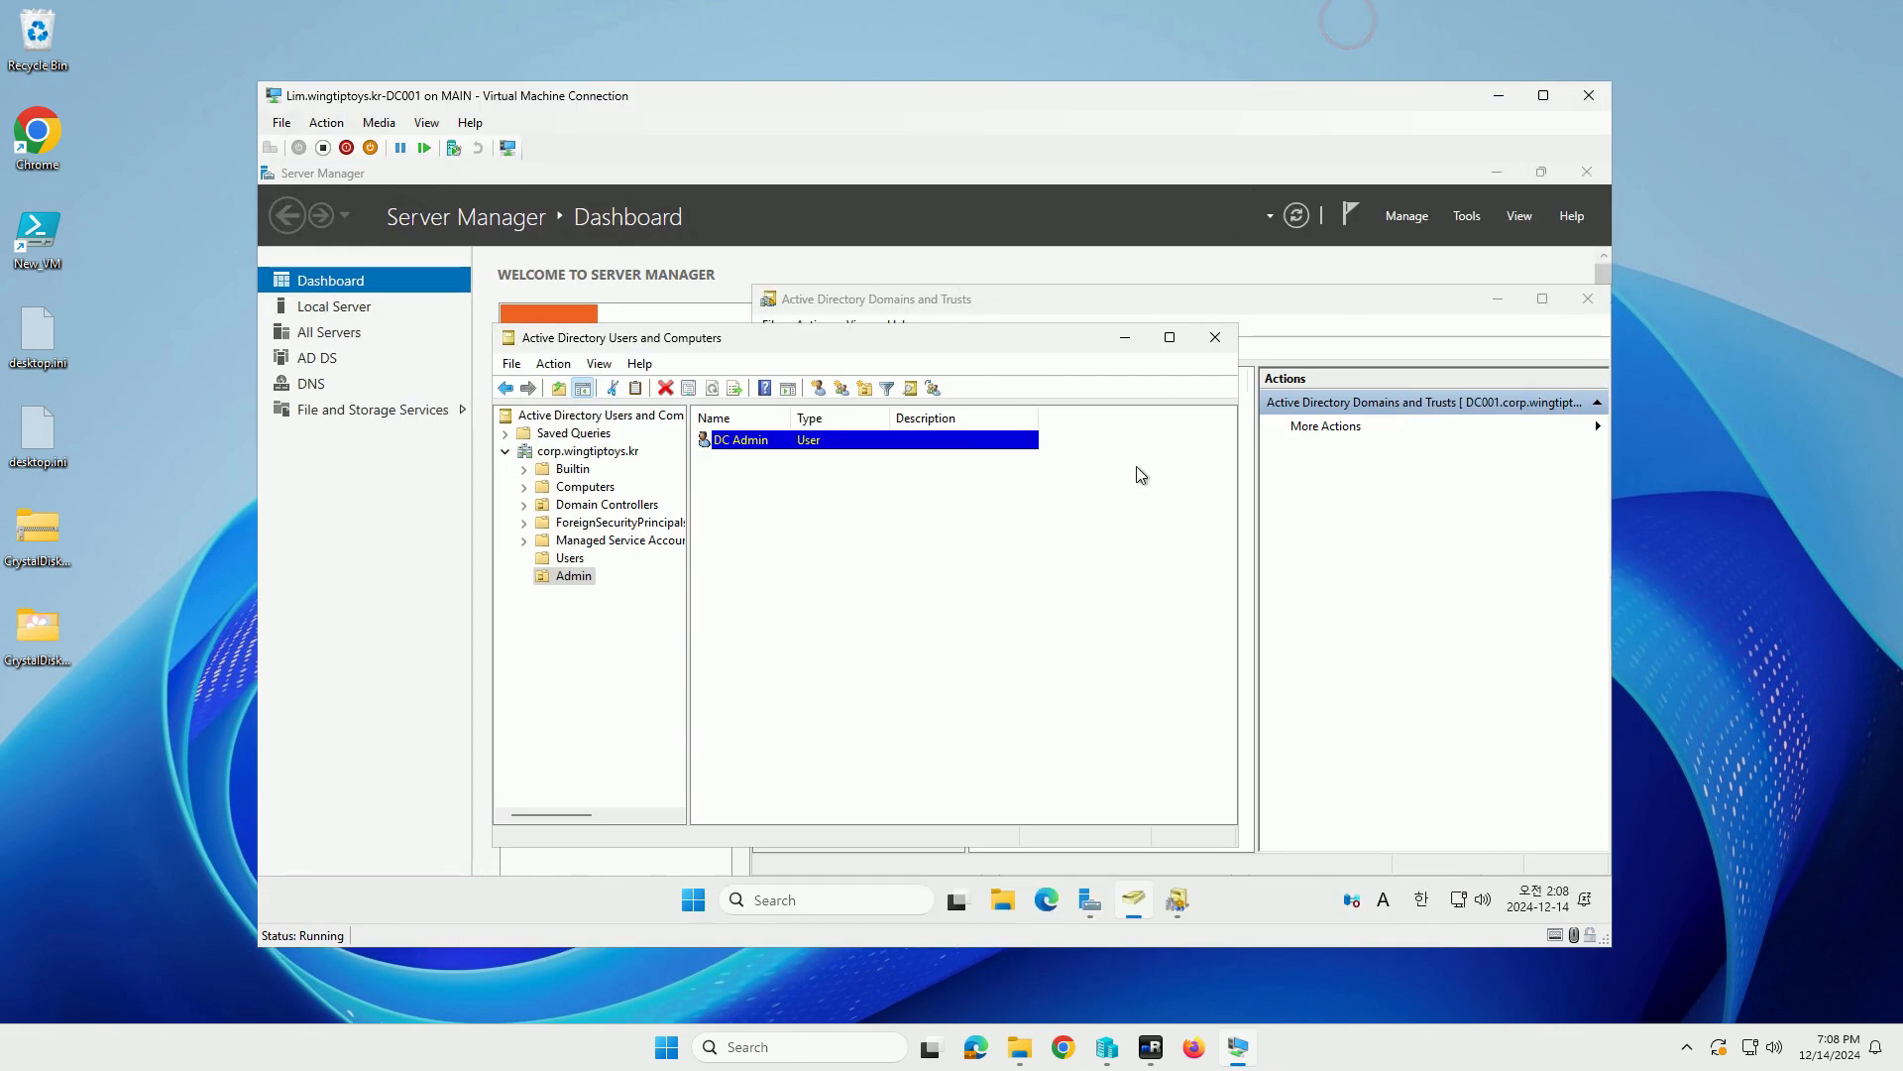
Close both Active Directory consoles and sign out of DC001.
{"action": "left_click", "coordinate": [1219, 340]}
{"action": "left_click", "coordinate": [1587, 298]}
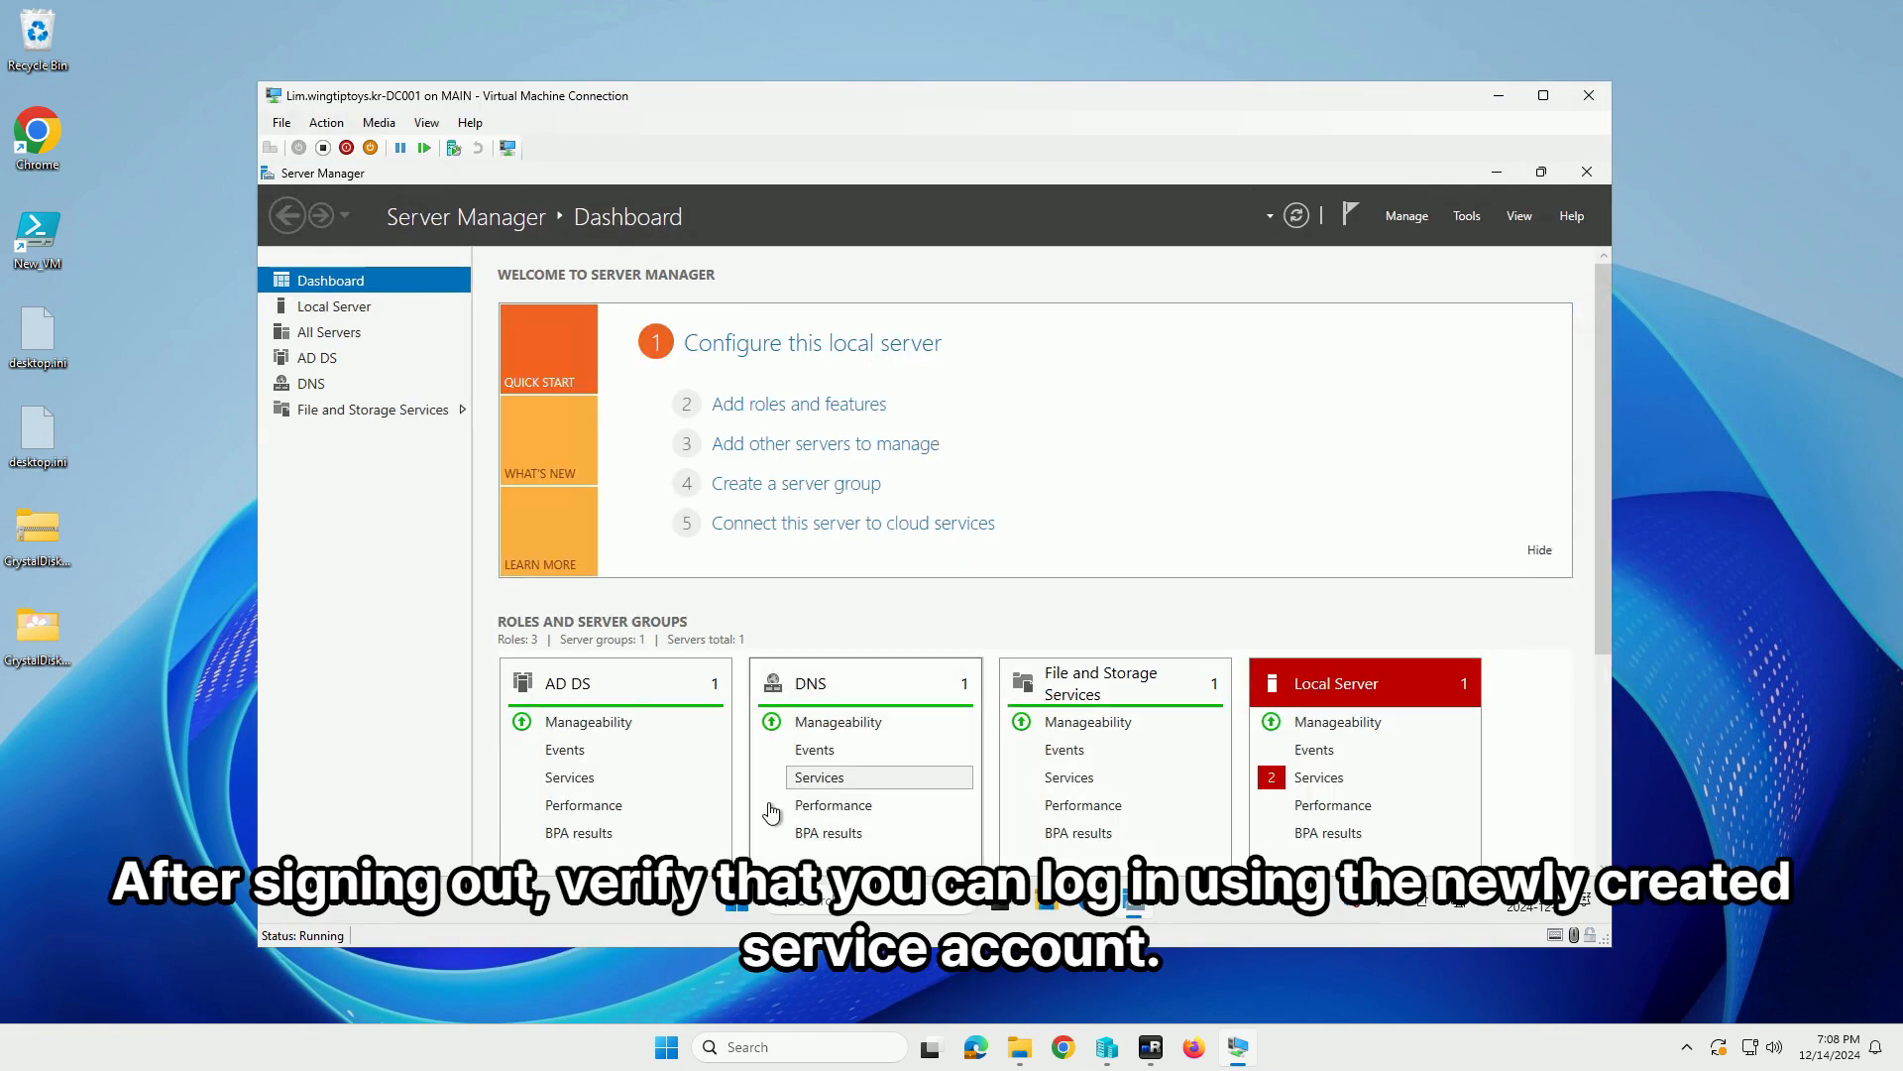
{"action": "right_click", "coordinate": [736, 905]}
{"action": "mouse_move", "coordinate": [788, 819]}
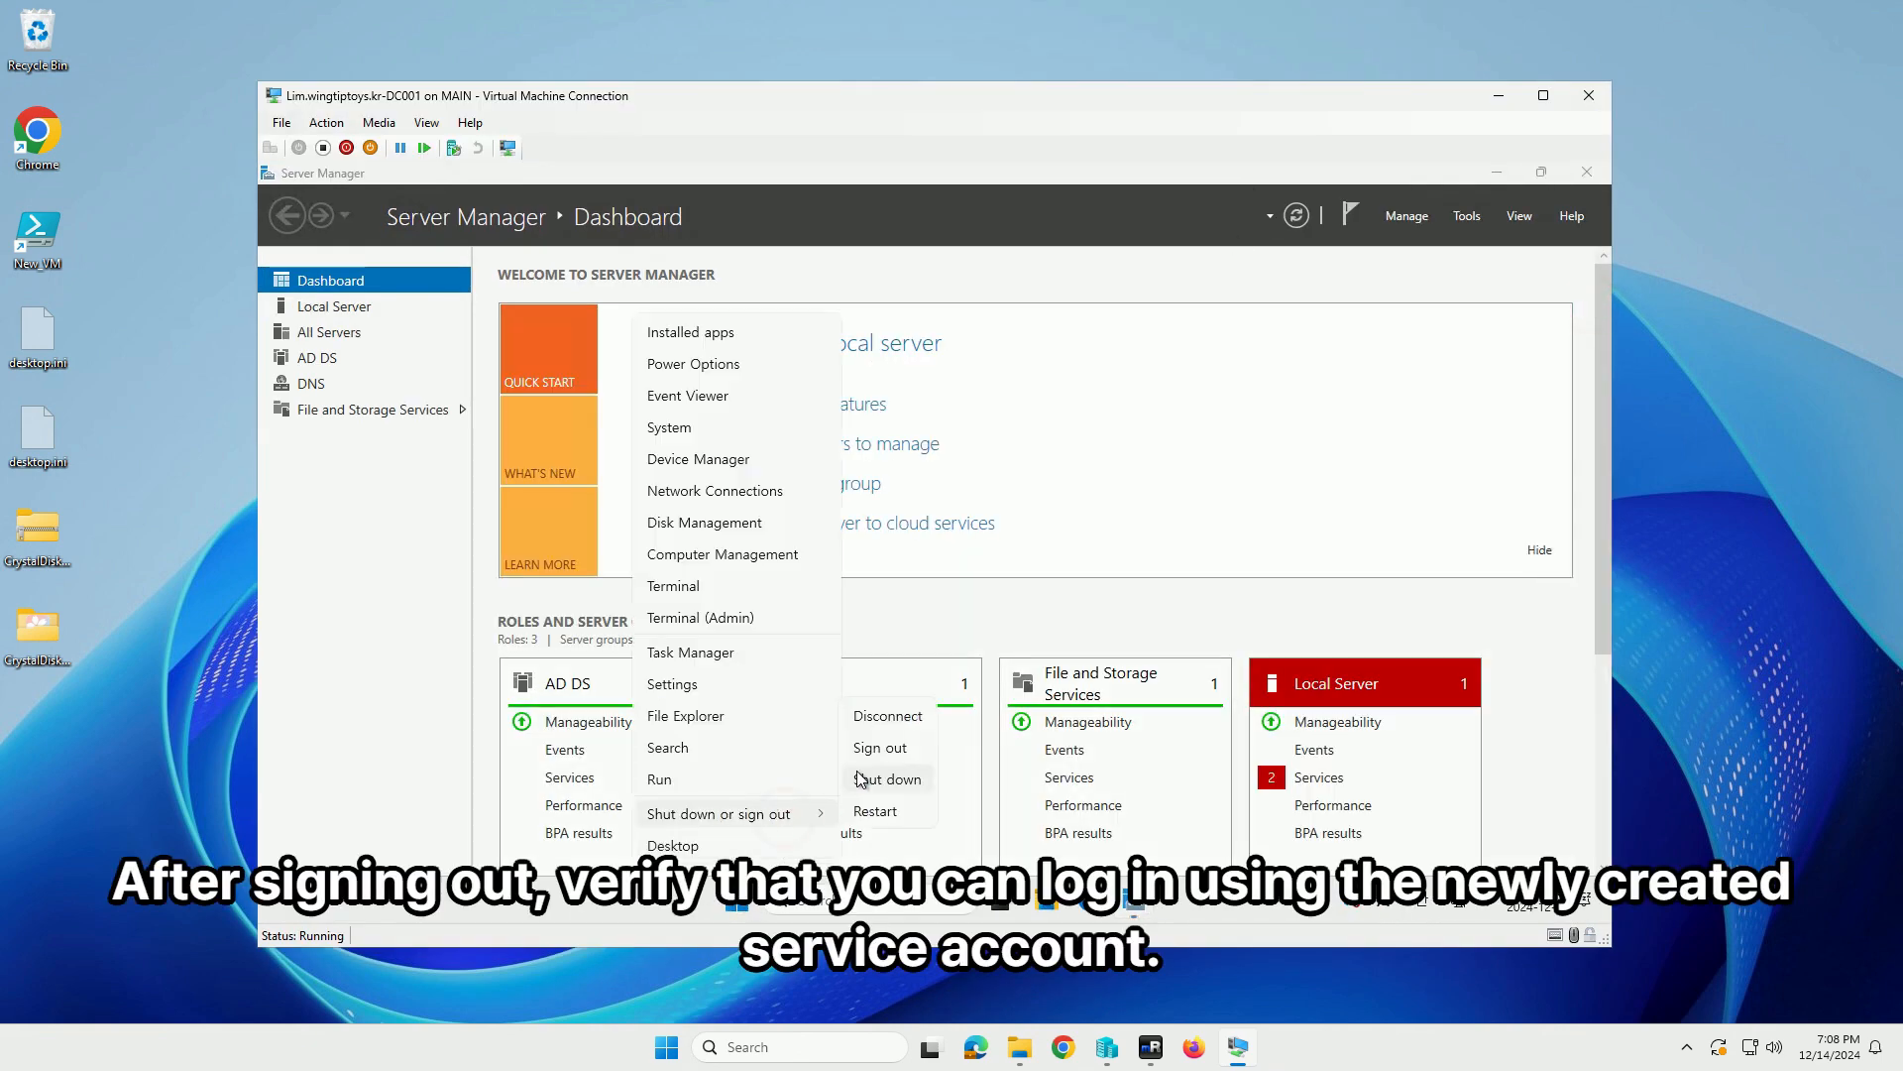
{"action": "left_click", "coordinate": [879, 748]}
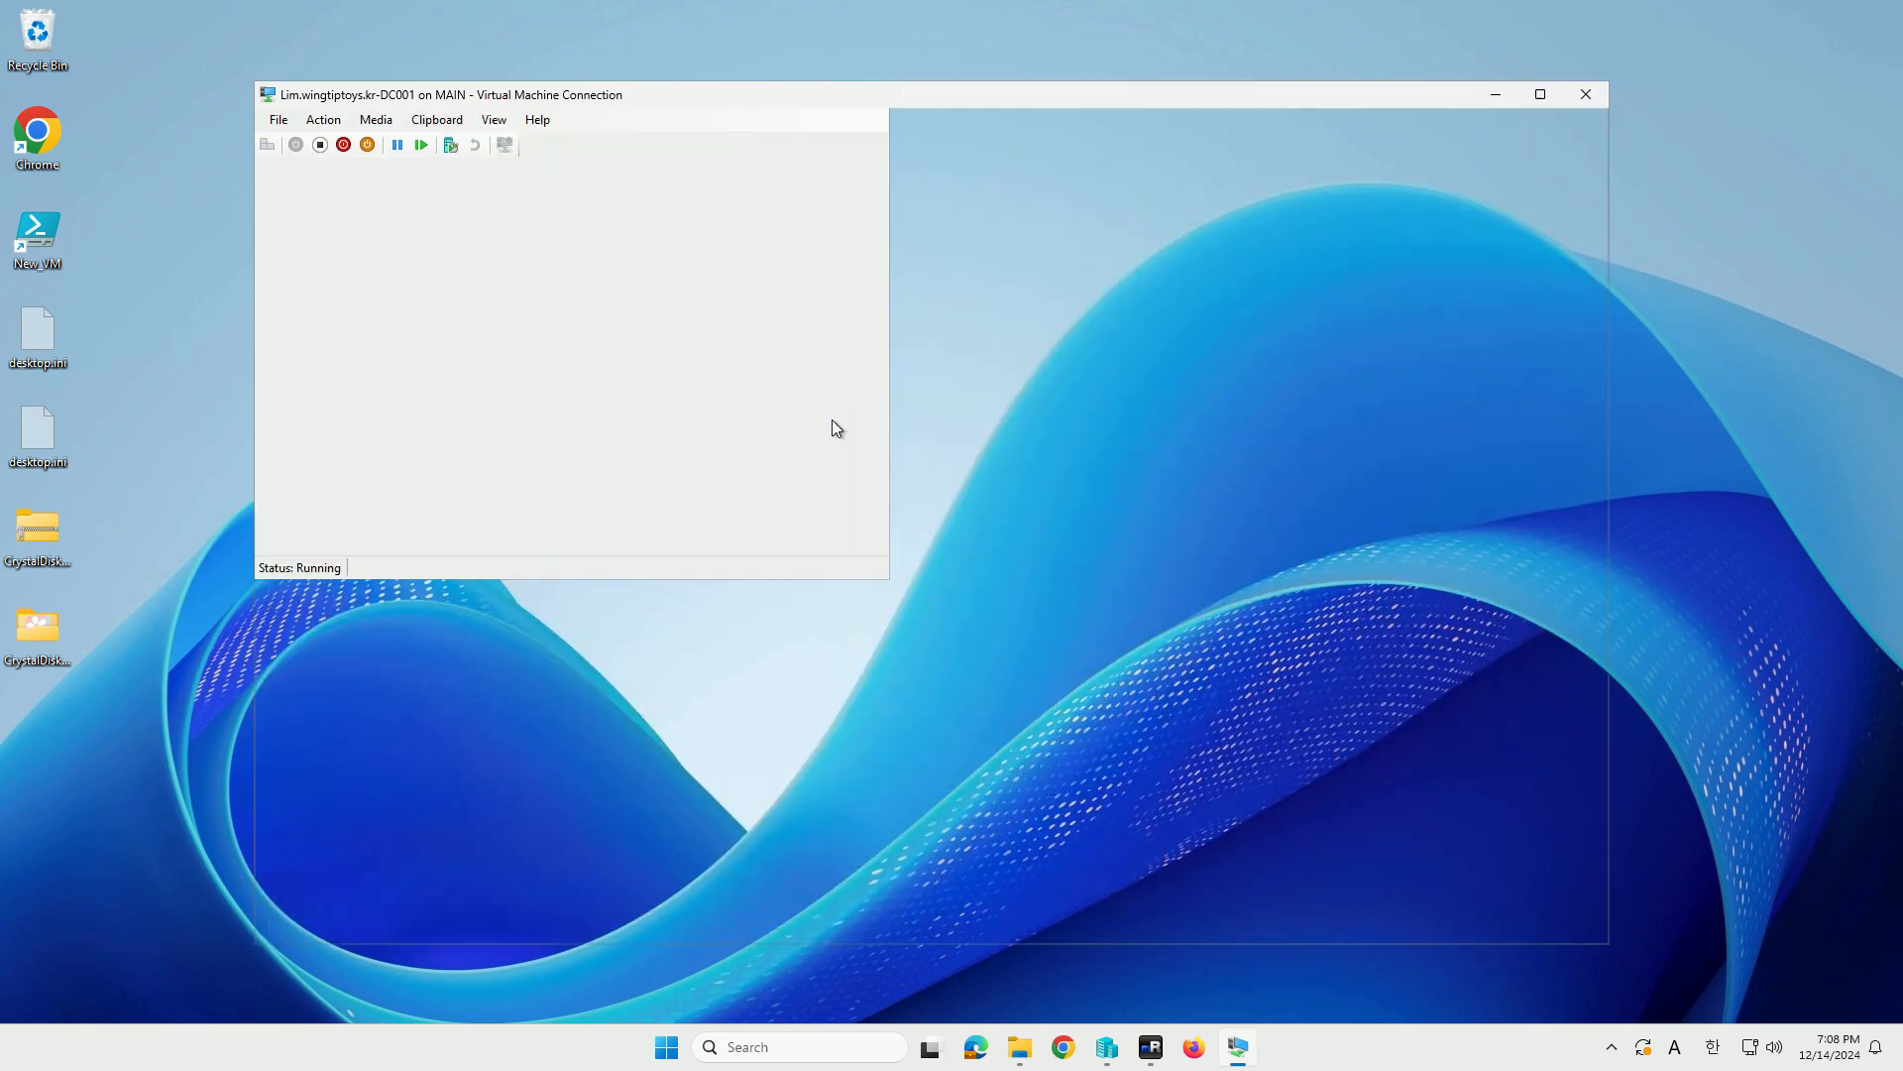
Sign in to DC001 with the DC Admin account and its password, then close the console window.
{"action": "type", "text": "d"}
{"action": "type", "text": "c.admin"}
{"action": "key", "text": "Tab"}
{"action": "type", "text": "•••••"}
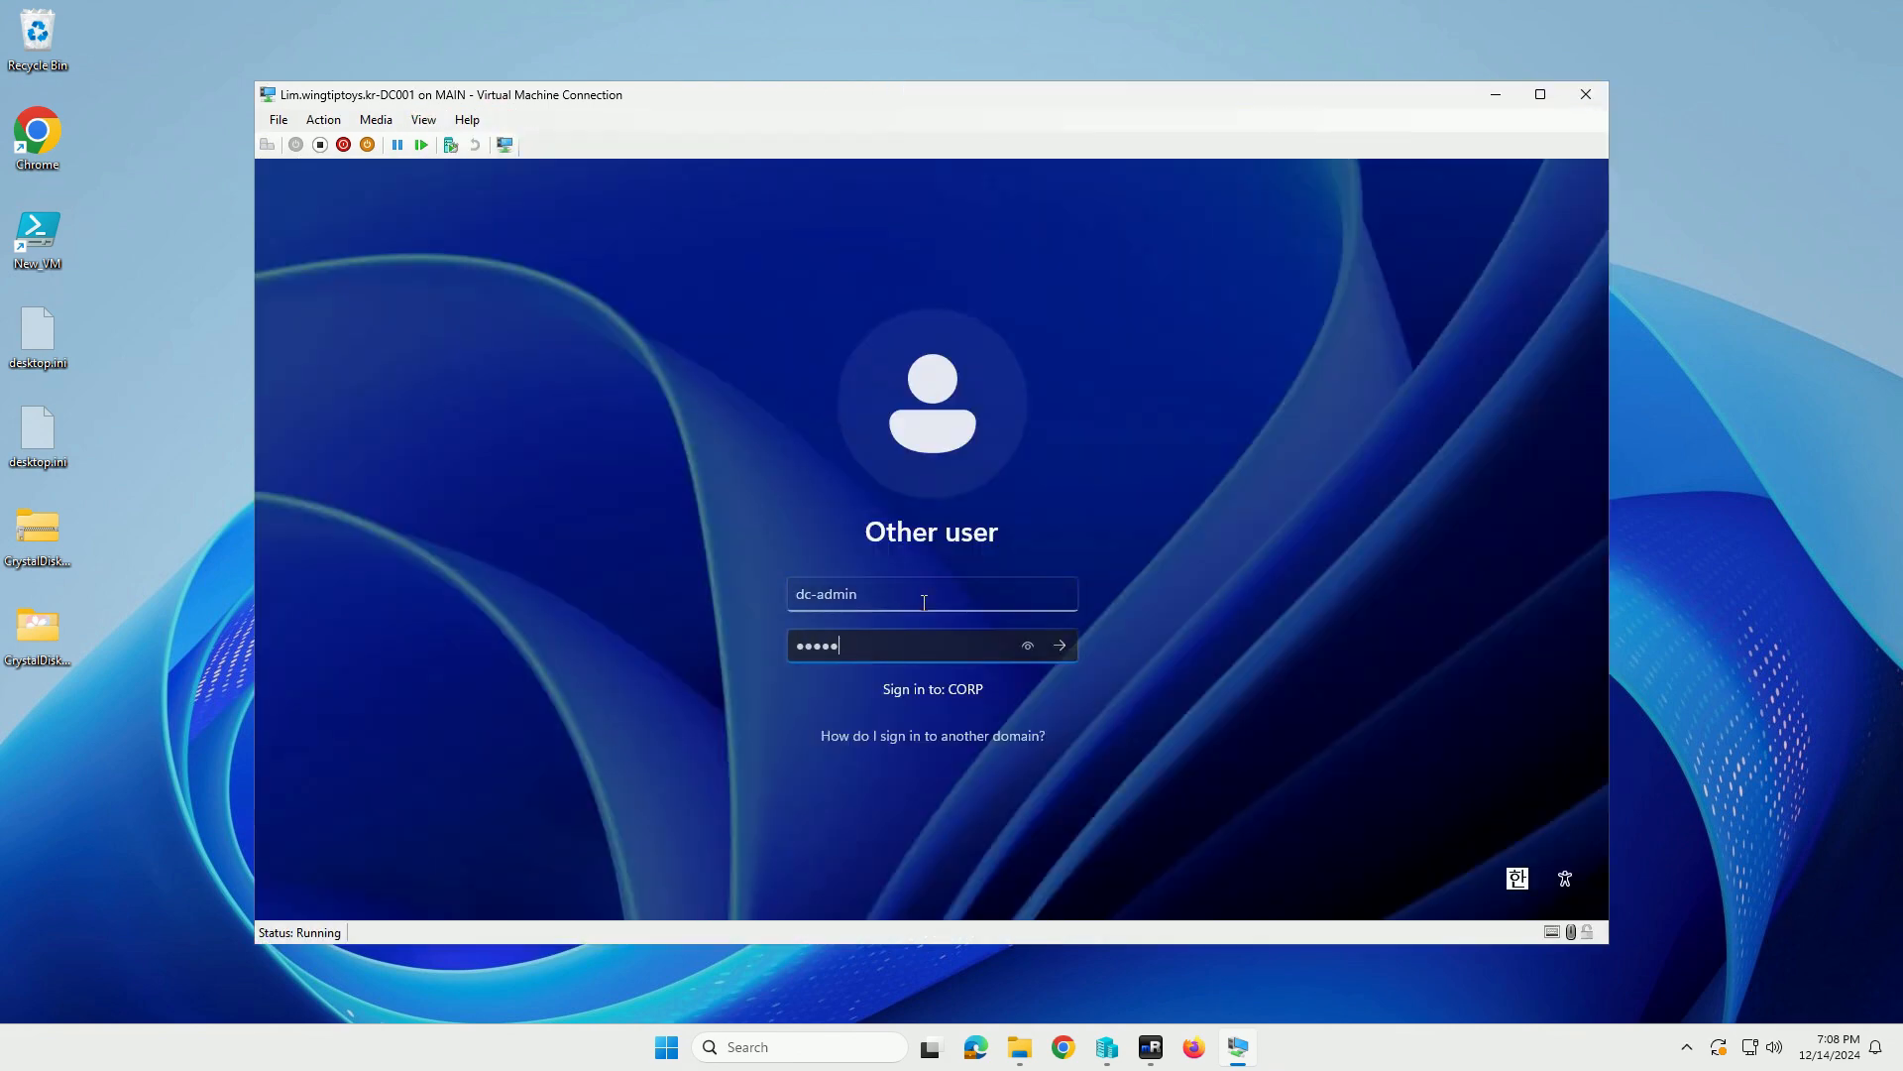
{"action": "key", "text": "Return"}
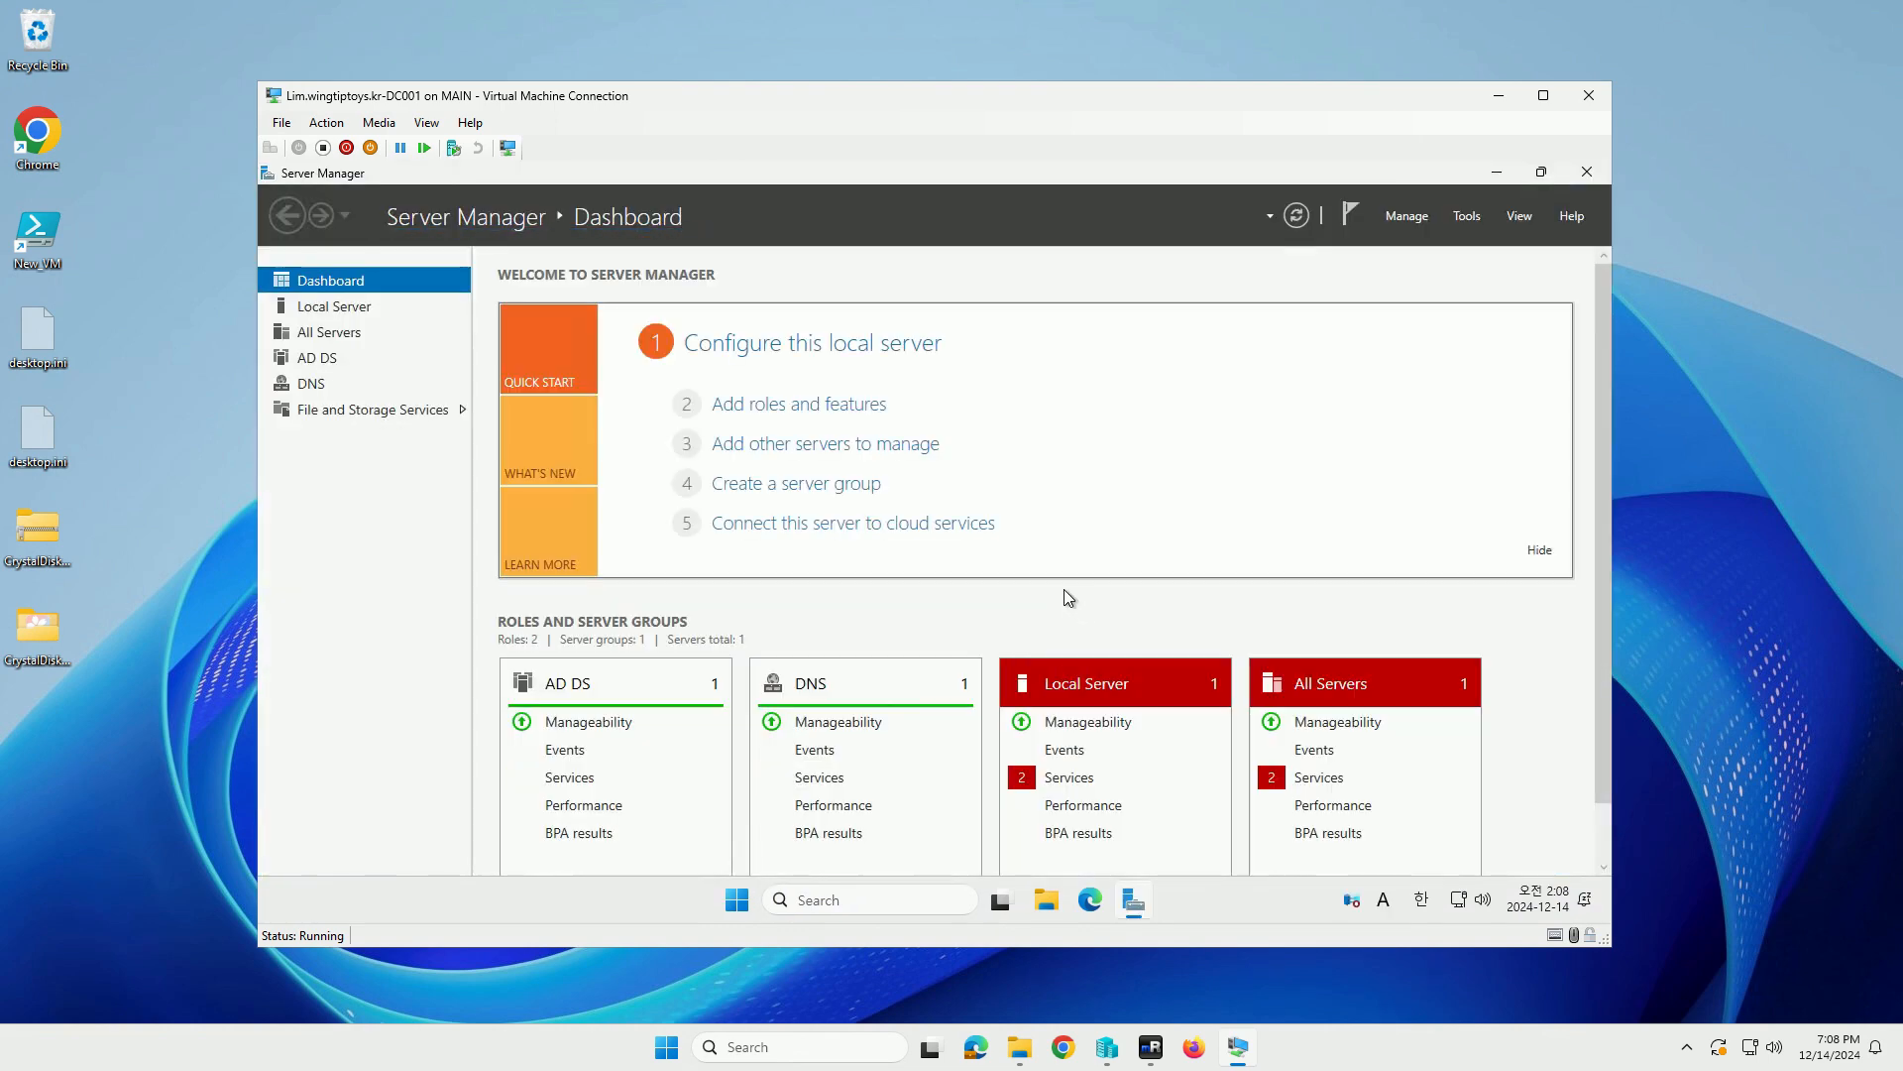
{"action": "left_click", "coordinate": [342, 309]}
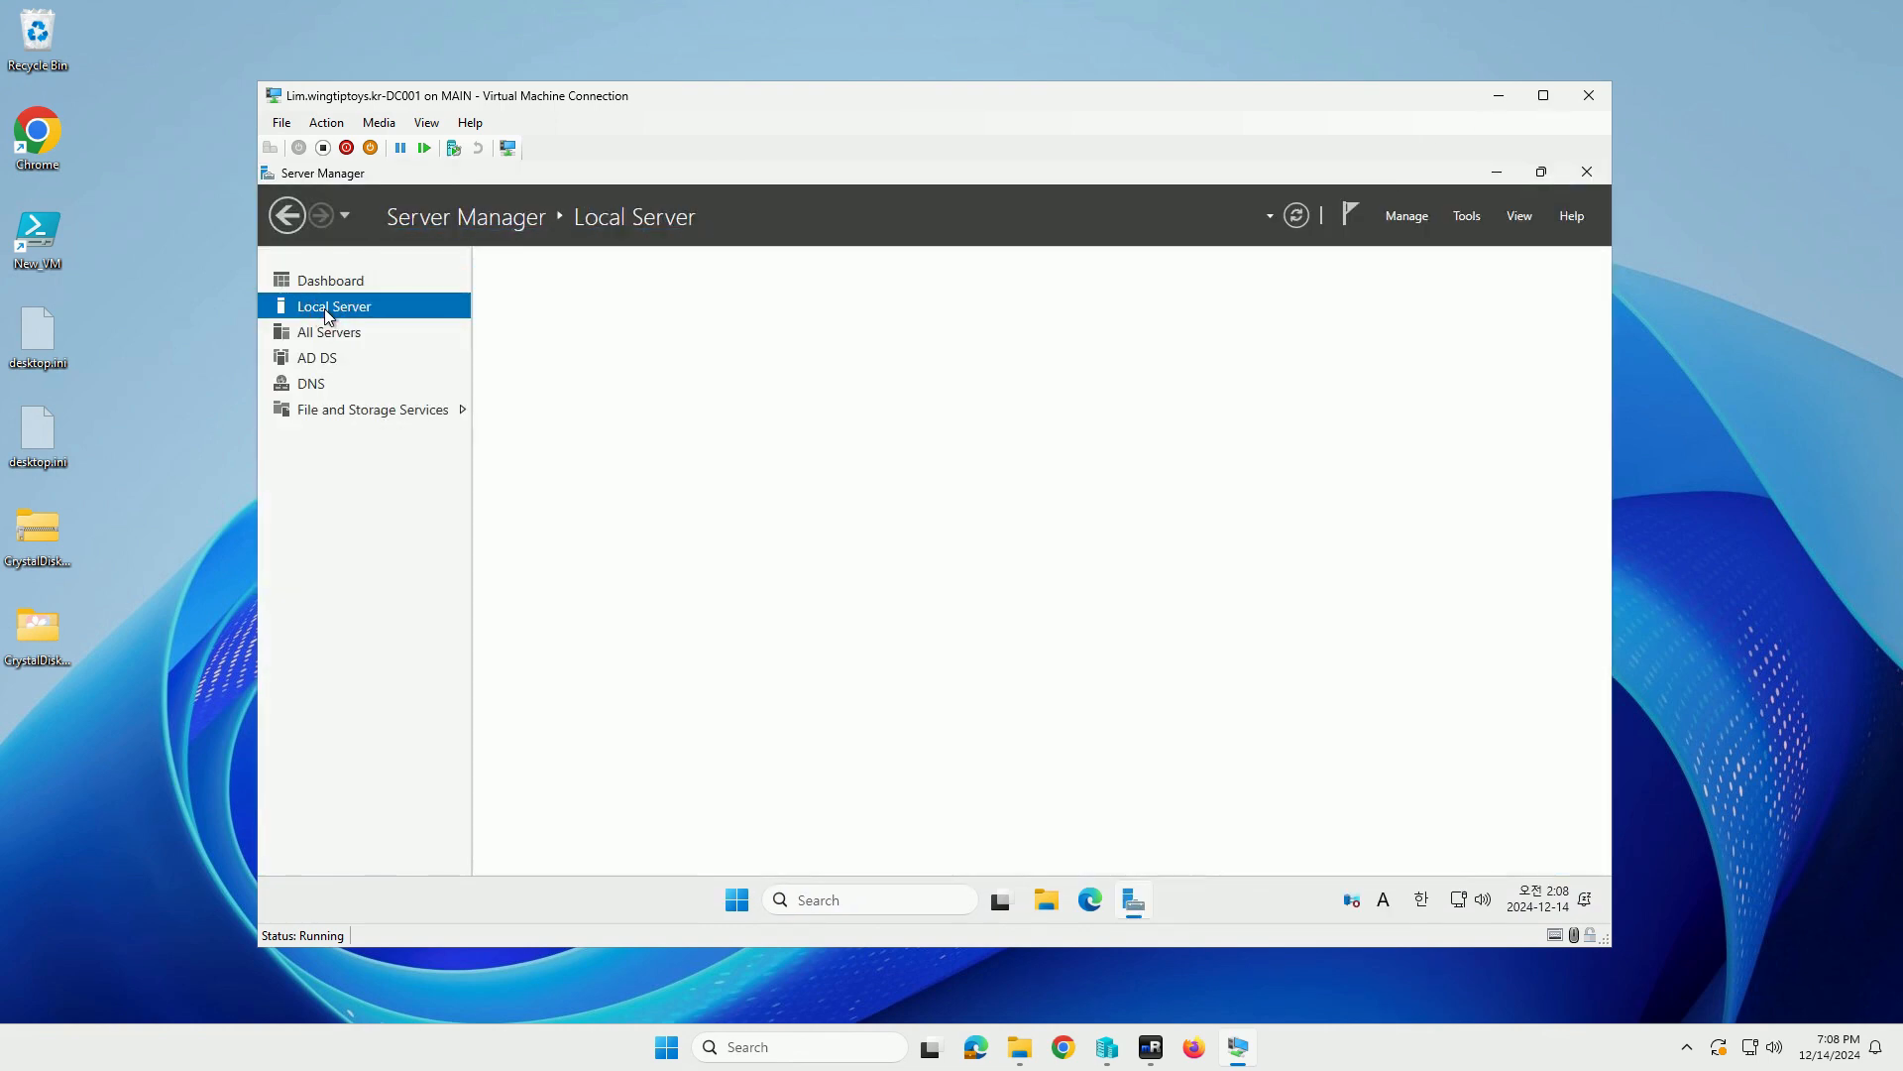
{"action": "left_click", "coordinate": [1588, 95]}
Connect to DC002, accept region and license settings, and set the Administrator password.
{"action": "left_click", "coordinate": [1121, 1049]}
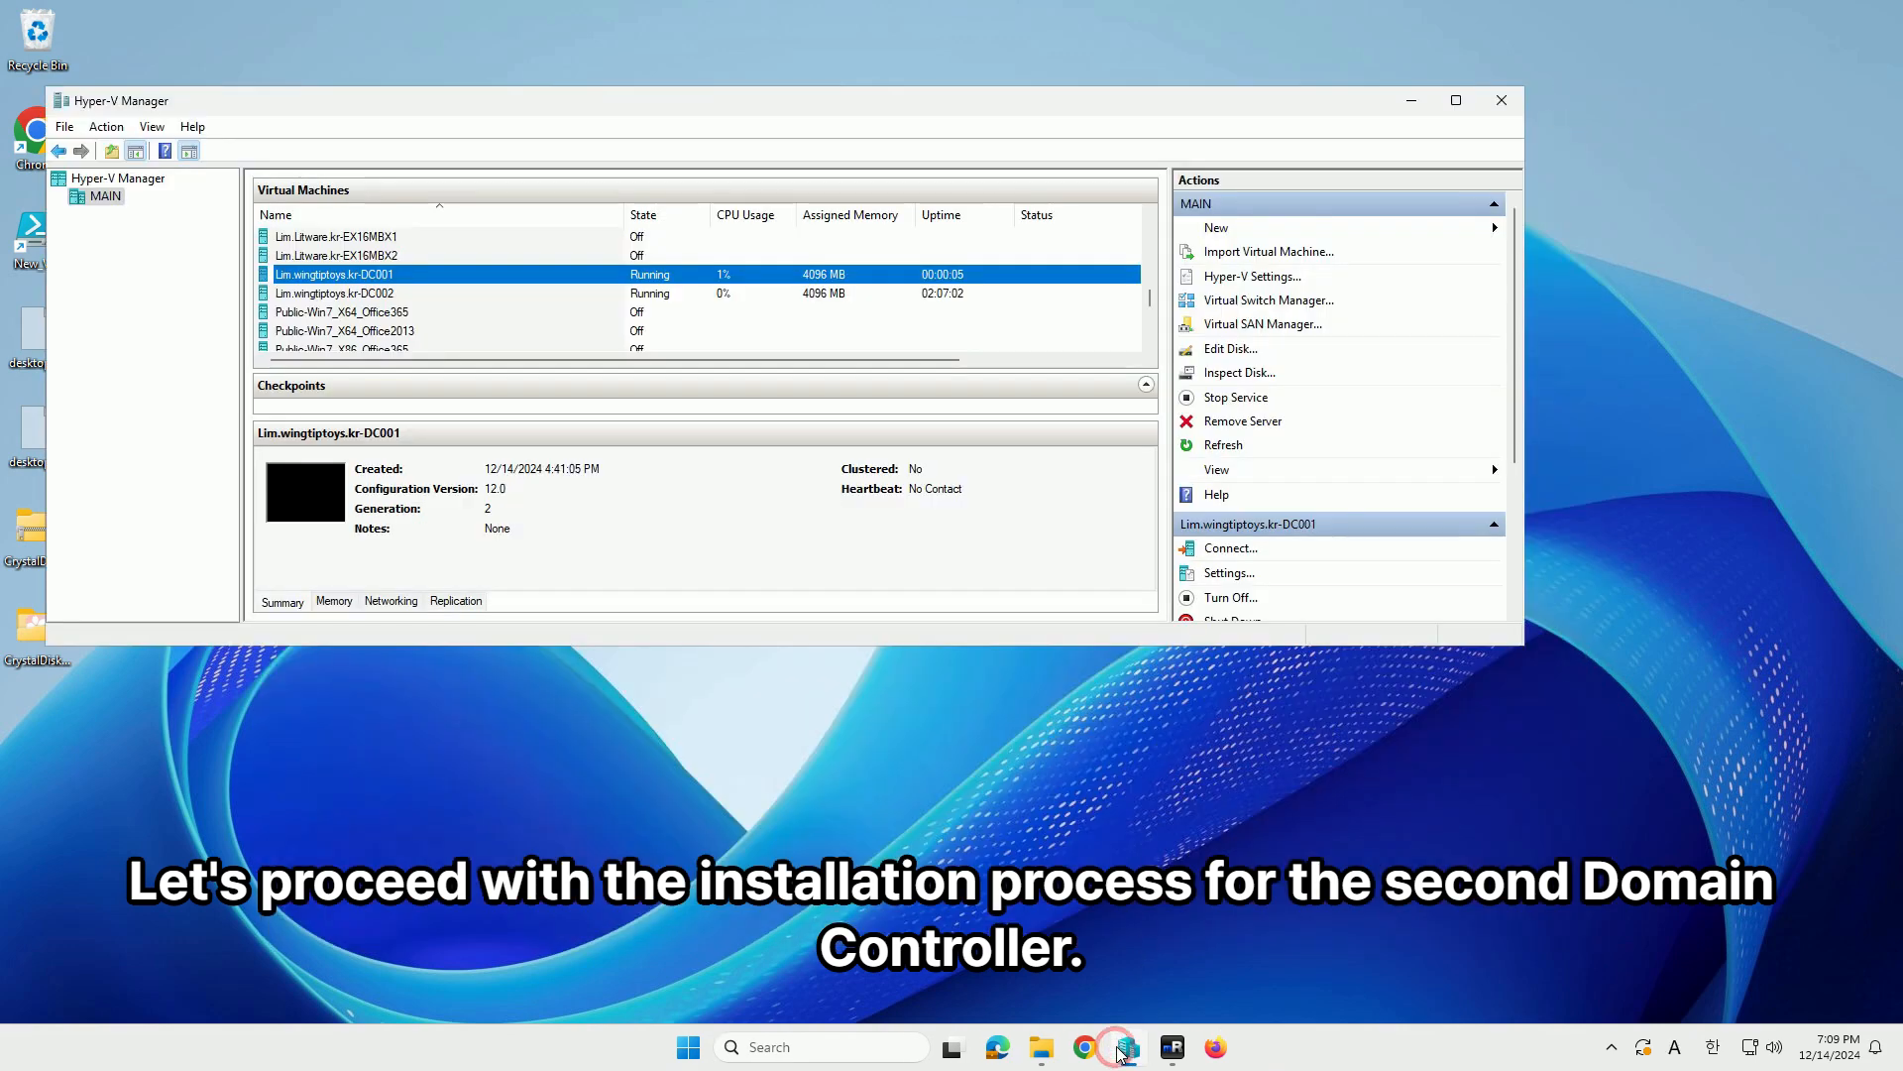
{"action": "left_click", "coordinate": [468, 295]}
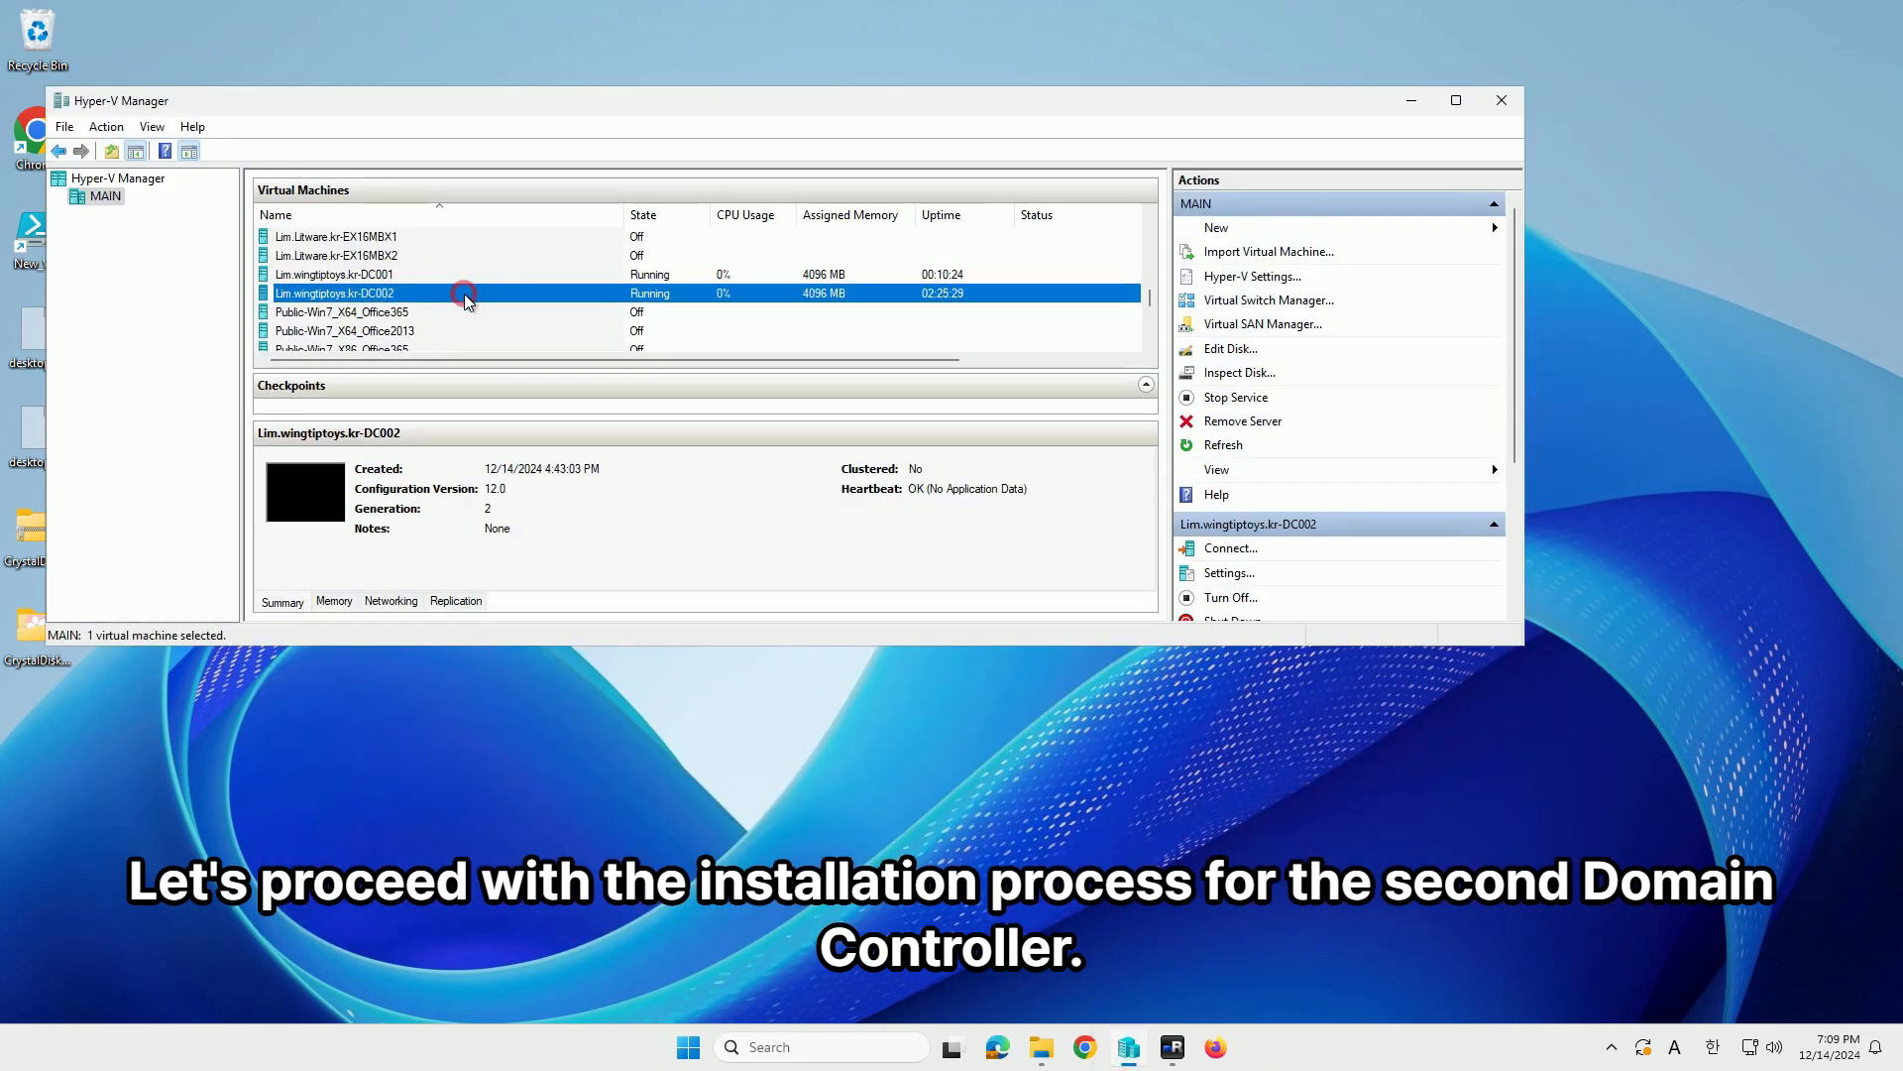
{"action": "double_click", "coordinate": [468, 297]}
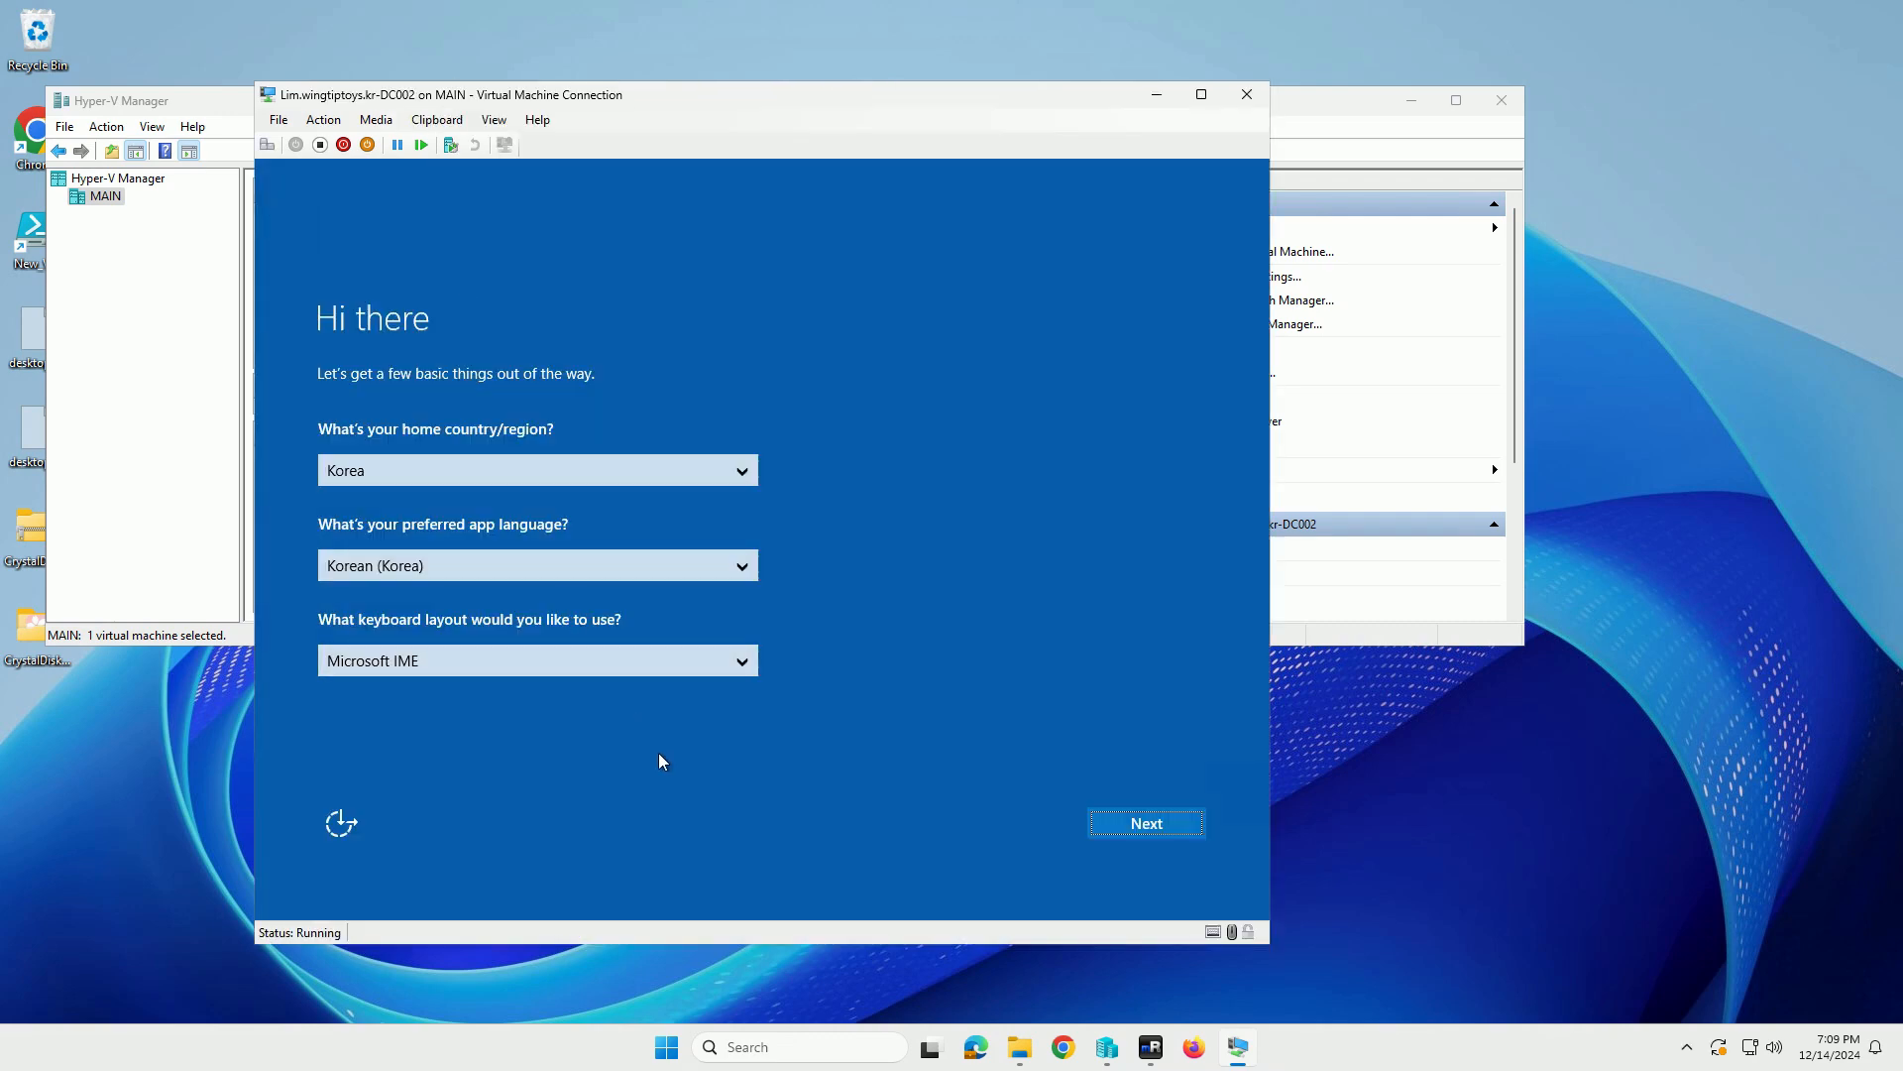
{"action": "left_click", "coordinate": [1140, 827]}
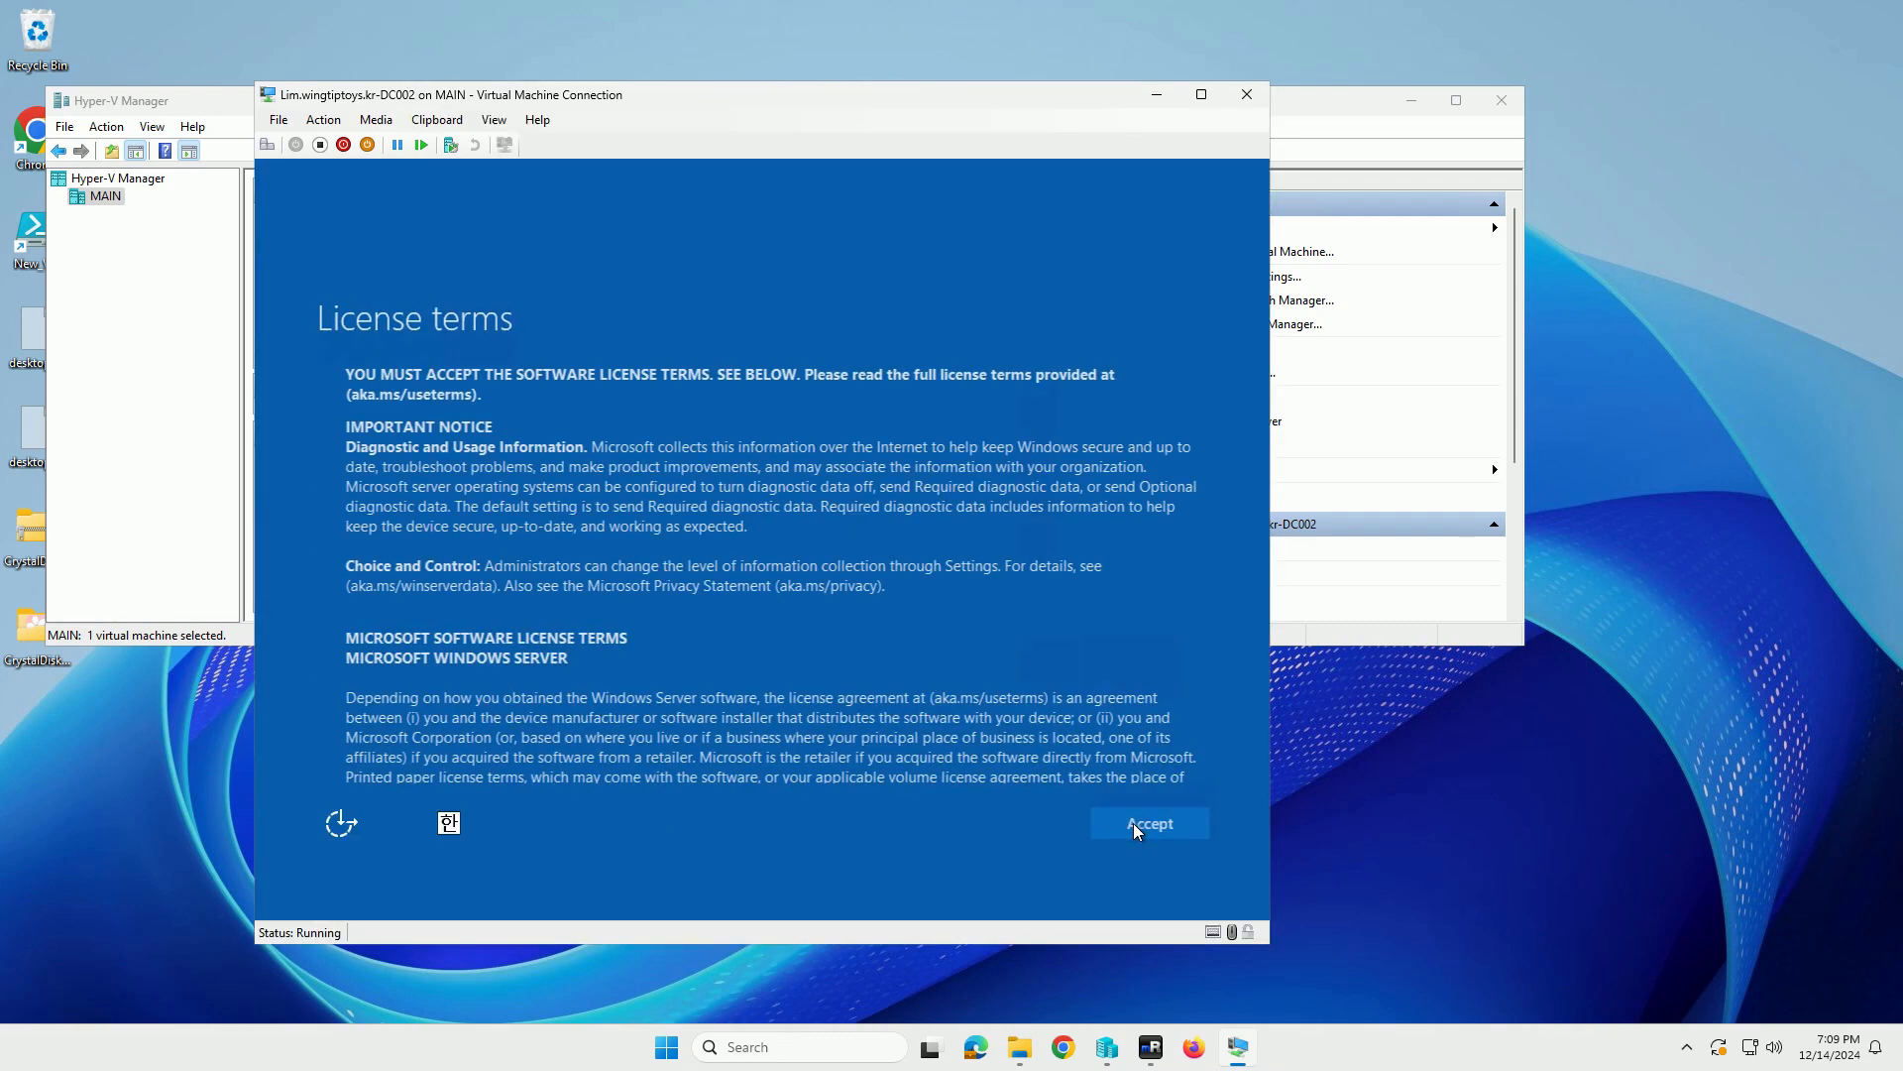
{"action": "left_click", "coordinate": [1137, 828]}
{"action": "left_click", "coordinate": [619, 464]}
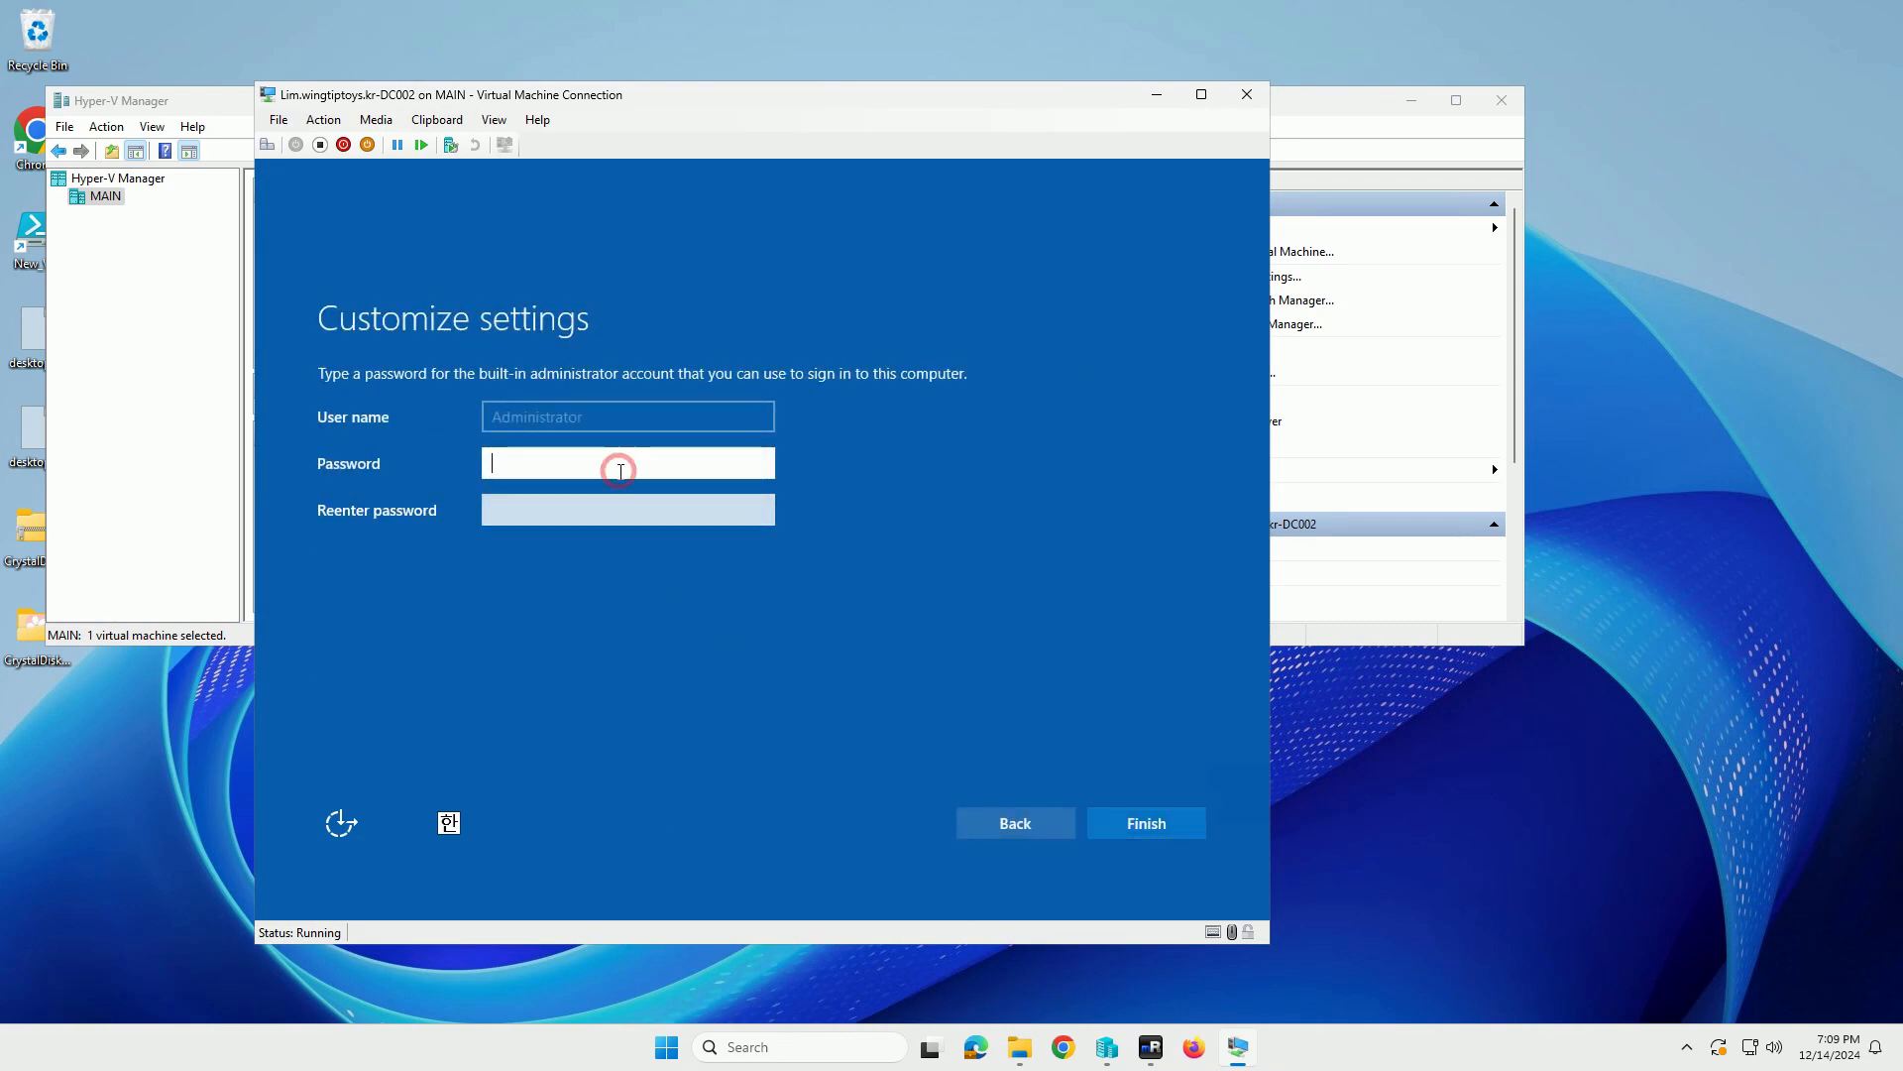
{"action": "type", "text": "**********"}
{"action": "key", "text": "Tab"}
{"action": "type", "text": "**********"}
{"action": "key", "text": "Return"}
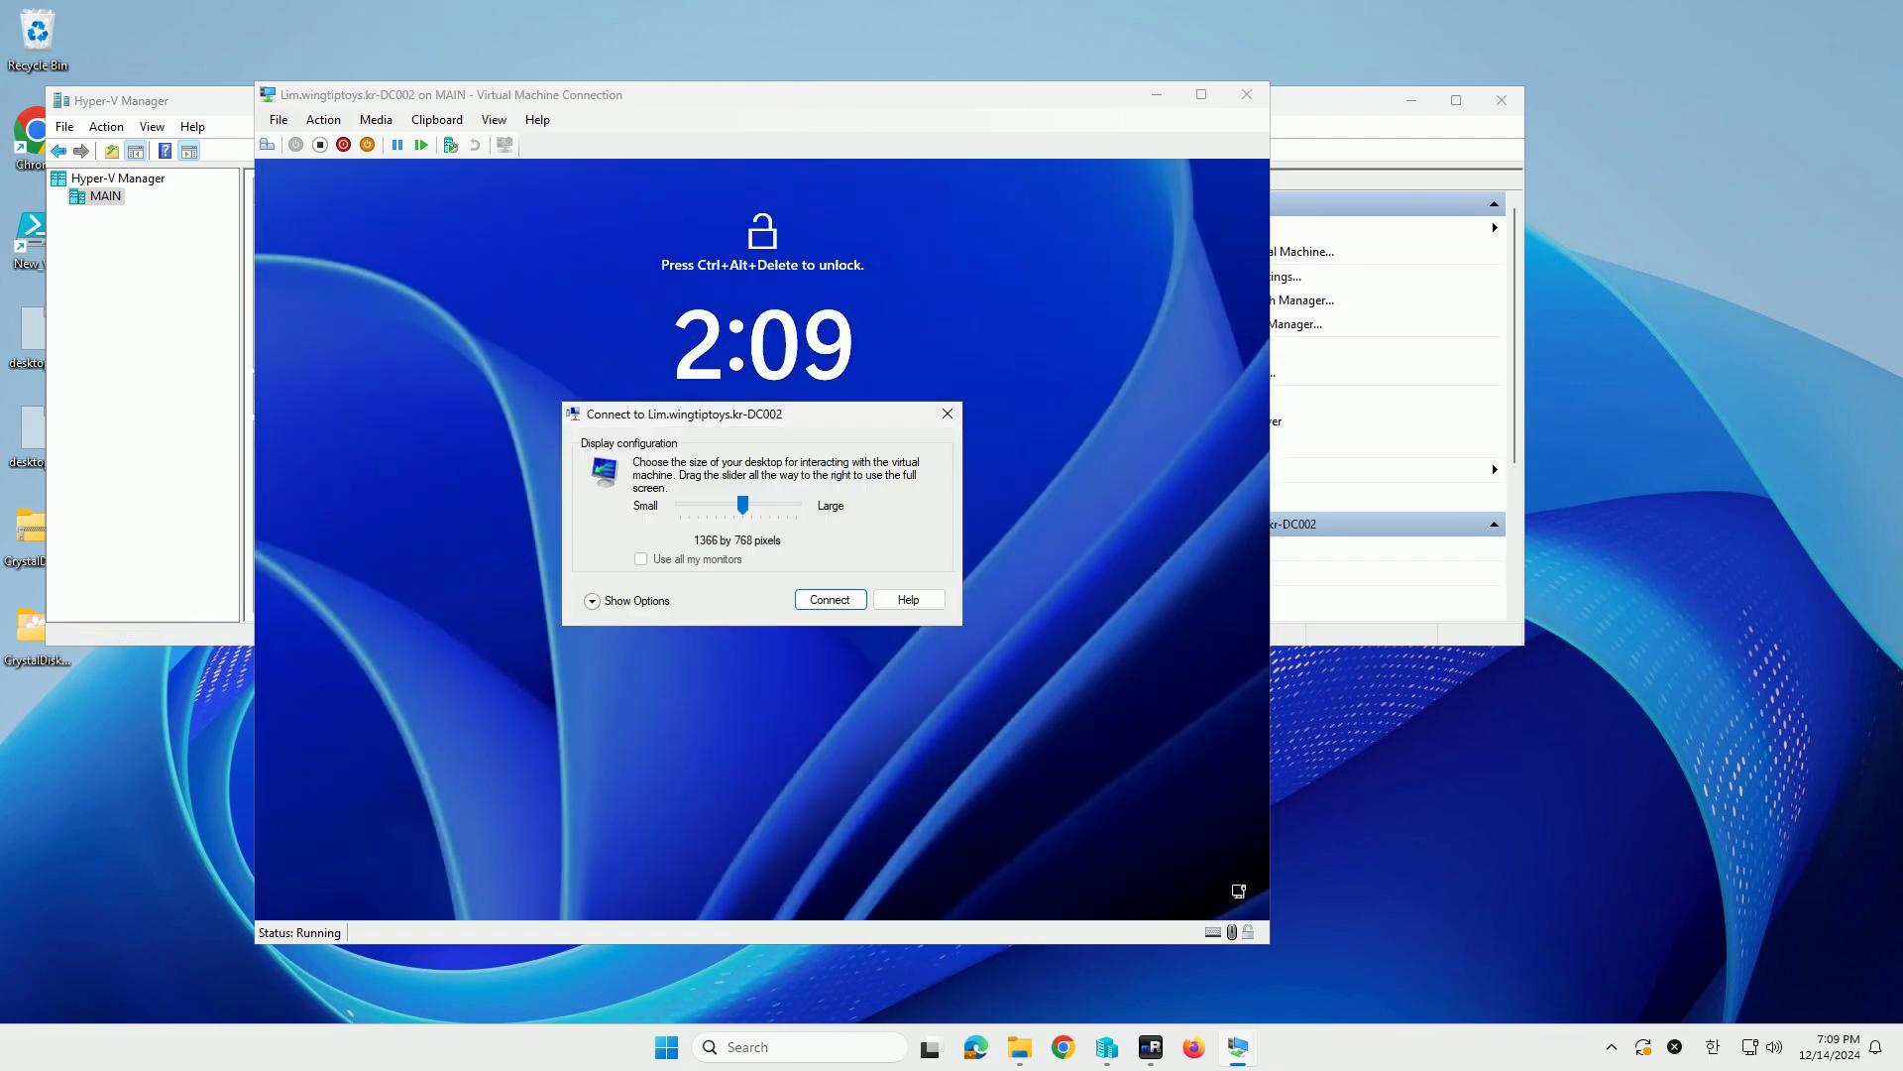
Connect at the default display size and sign in to DC002 as Administrator.
{"action": "left_click", "coordinate": [842, 601]}
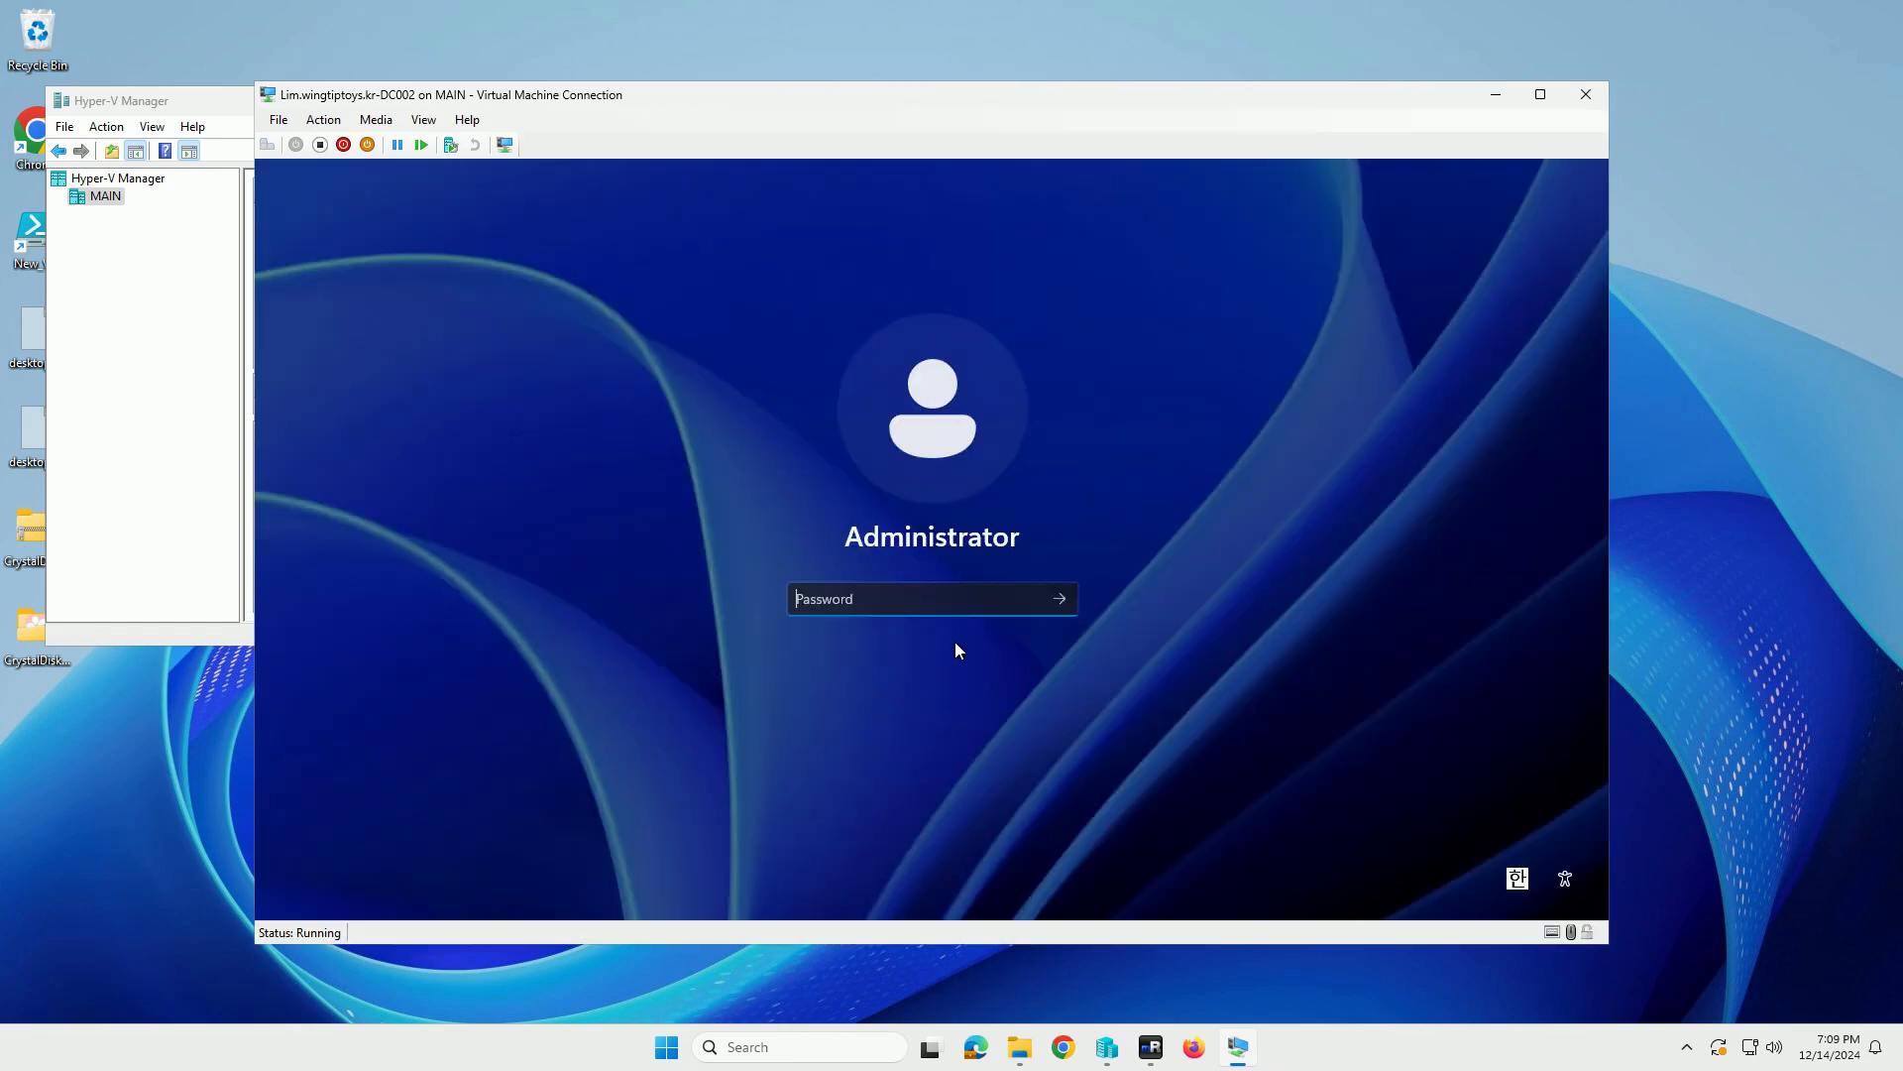
{"action": "type", "text": "•••••••"}
{"action": "key", "text": "BackSpace"}
{"action": "key", "text": "BackSpace"}
{"action": "key", "text": "BackSpace"}
{"action": "key", "text": "BackSpace"}
{"action": "key", "text": "BackSpace"}
{"action": "key", "text": "BackSpace"}
{"action": "key", "text": "BackSpace"}
{"action": "type", "text": "••••••••"}
{"action": "key", "text": "Return"}
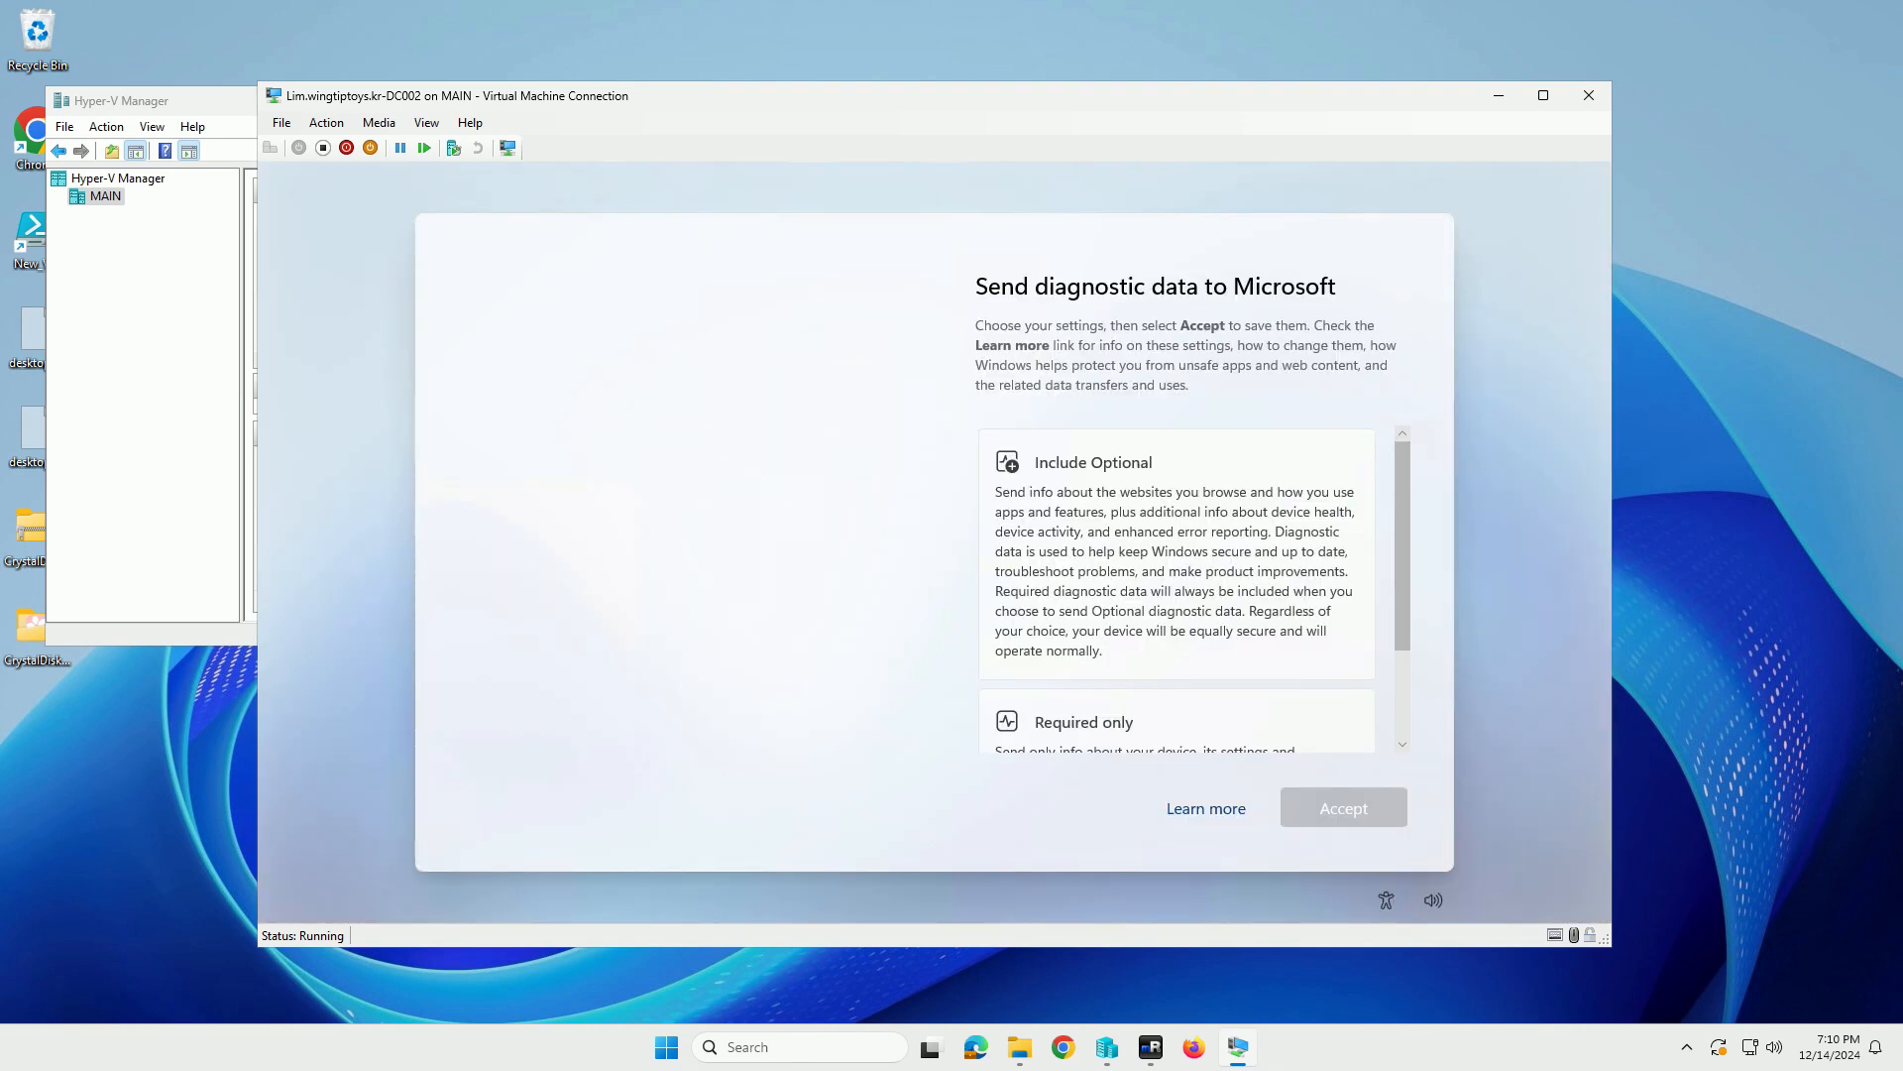
Send only required diagnostic data, suppress the Admin Center prompt, and show Local Server.
{"action": "left_click", "coordinate": [1113, 724]}
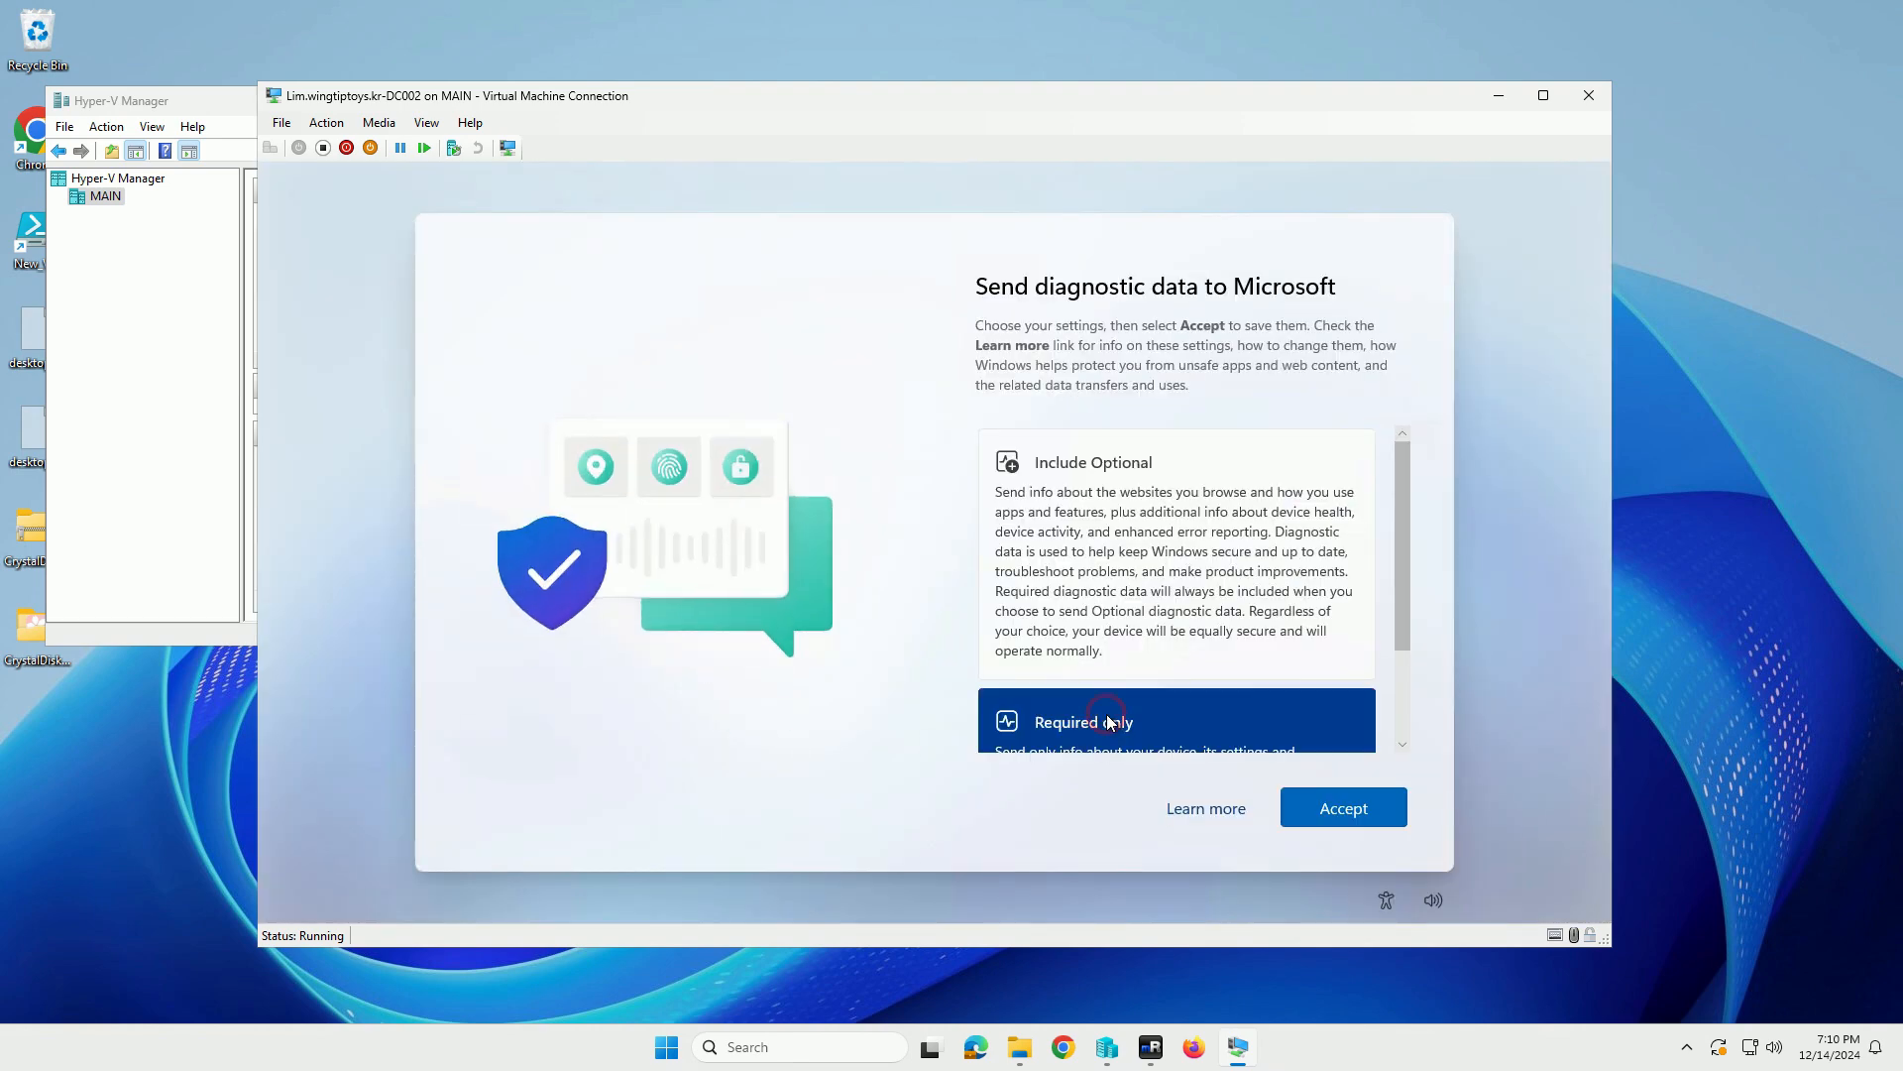
{"action": "left_click", "coordinate": [1343, 806]}
{"action": "left_click", "coordinate": [460, 552]}
{"action": "left_click", "coordinate": [888, 329]}
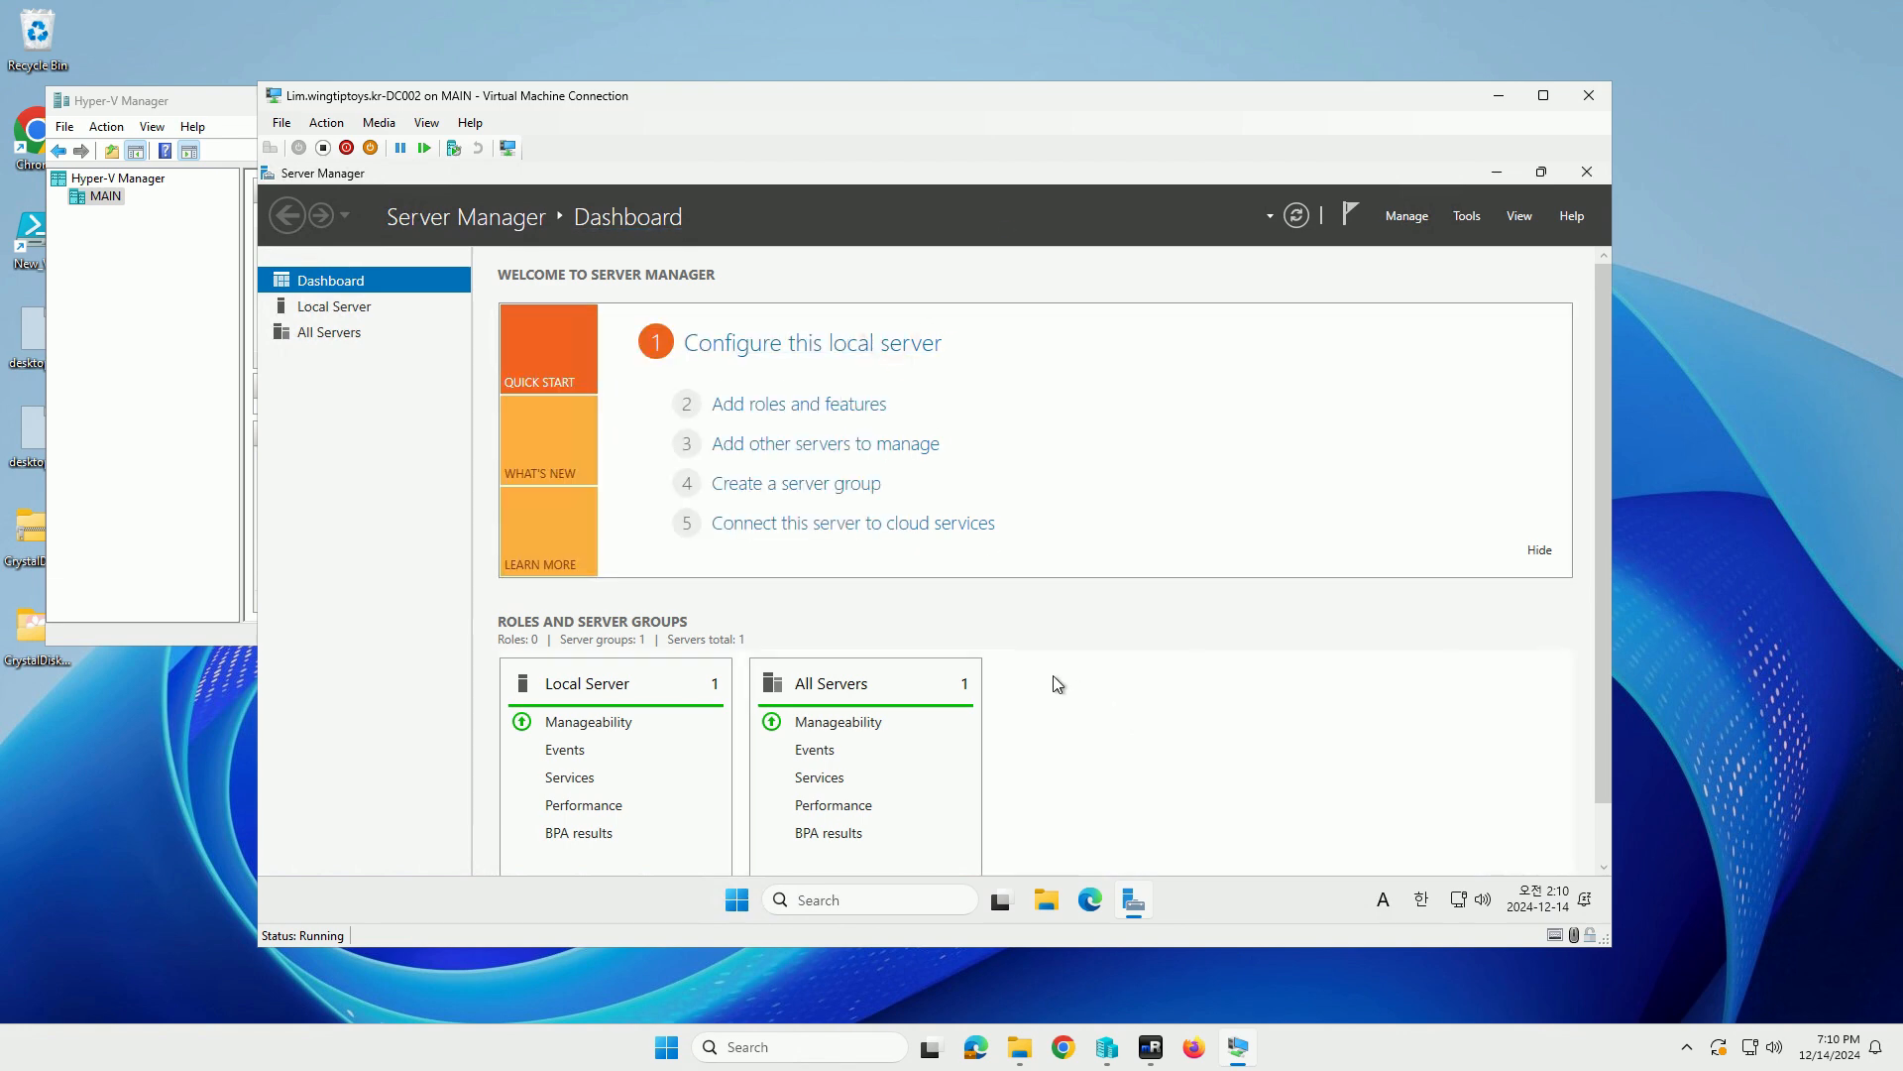
{"action": "mouse_move", "coordinate": [1234, 1058]}
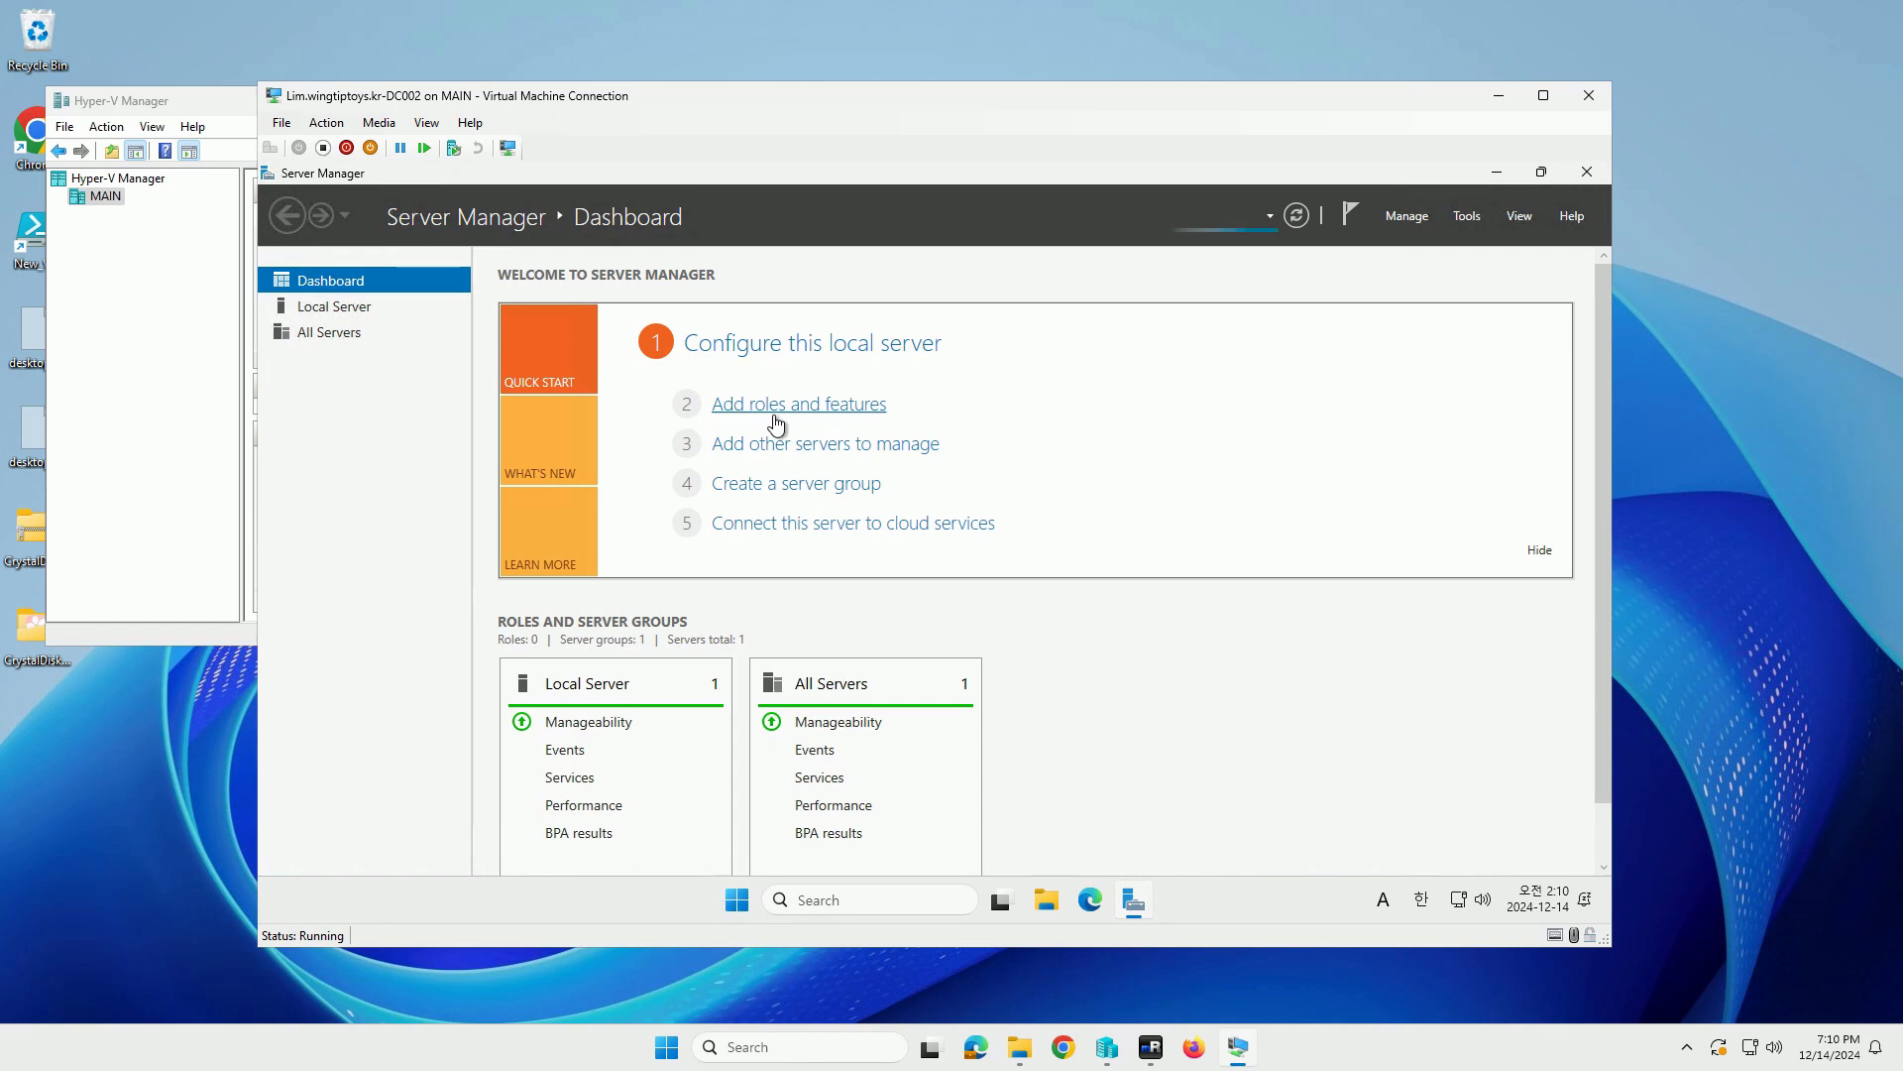
{"action": "left_click", "coordinate": [342, 307]}
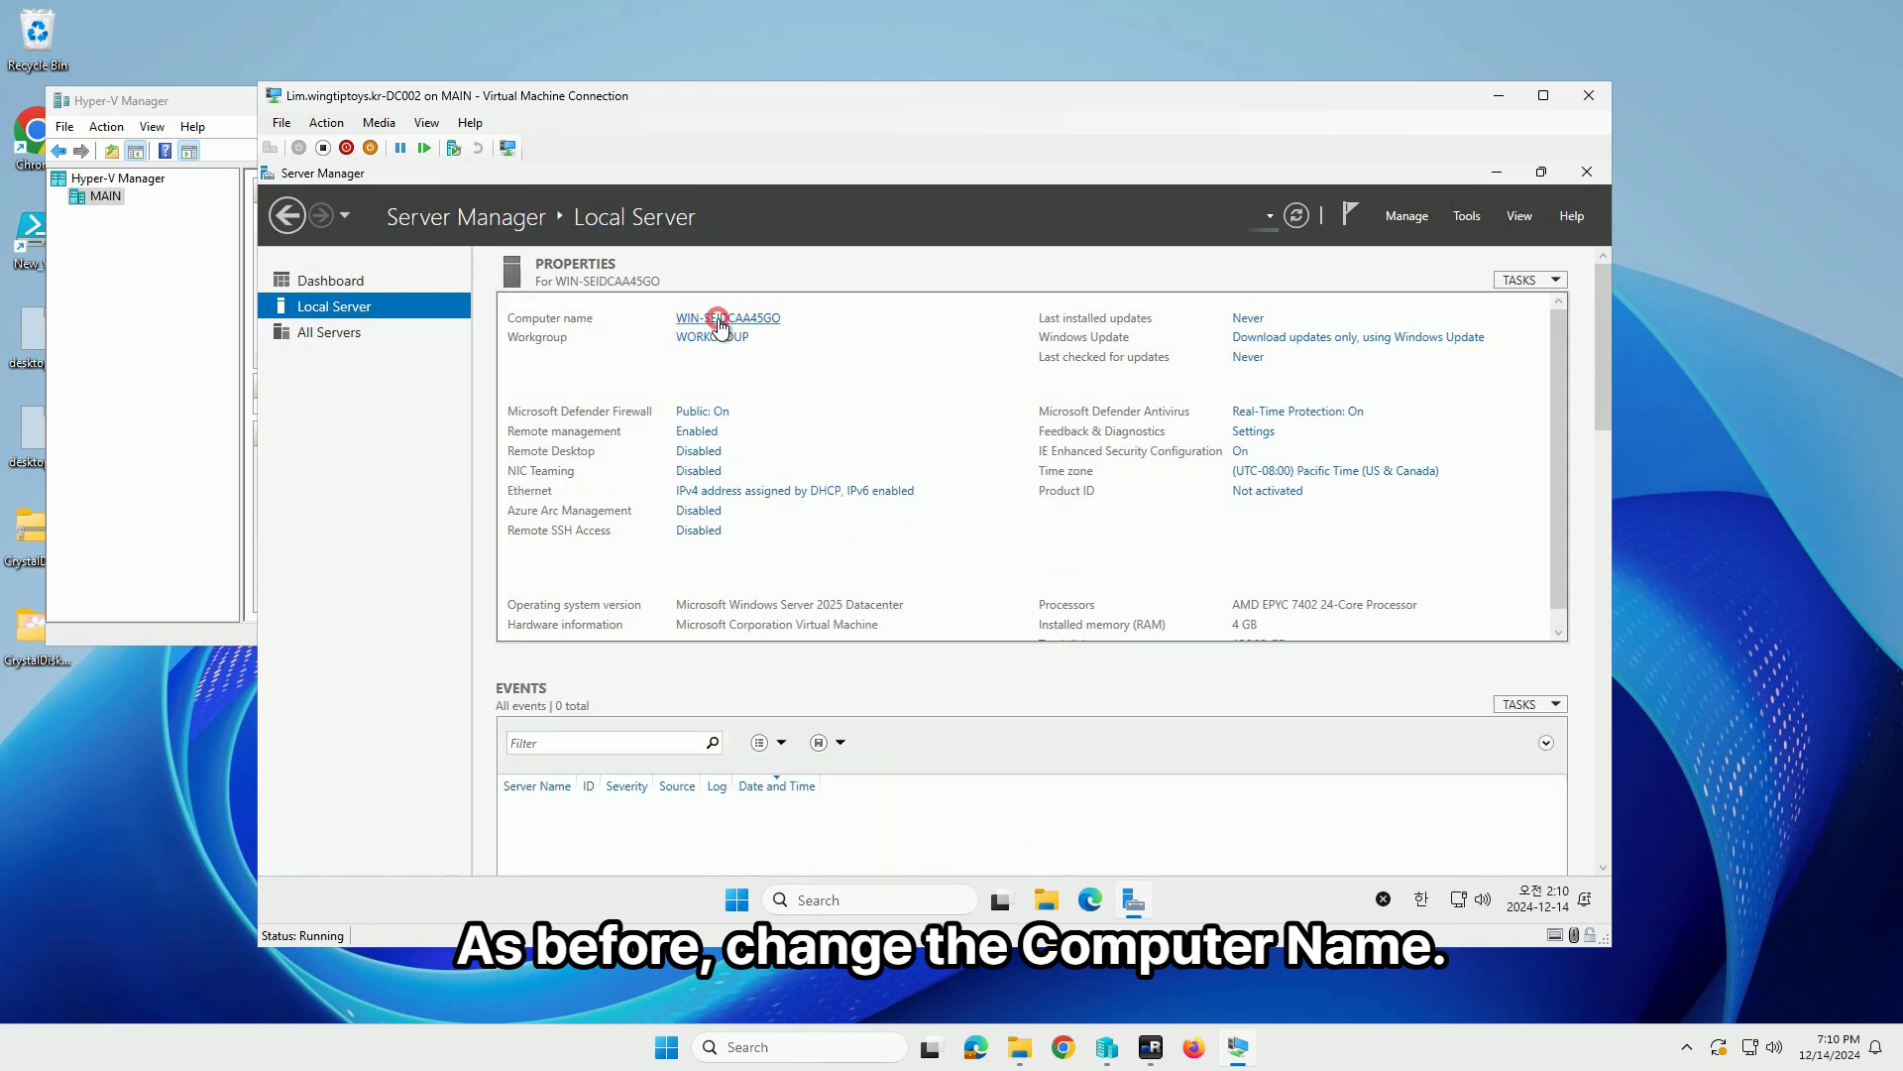
Rename the computer to DC002, restart, and sign back in with the Administrator password.
{"action": "left_click", "coordinate": [720, 320]}
{"action": "left_click", "coordinate": [701, 507]}
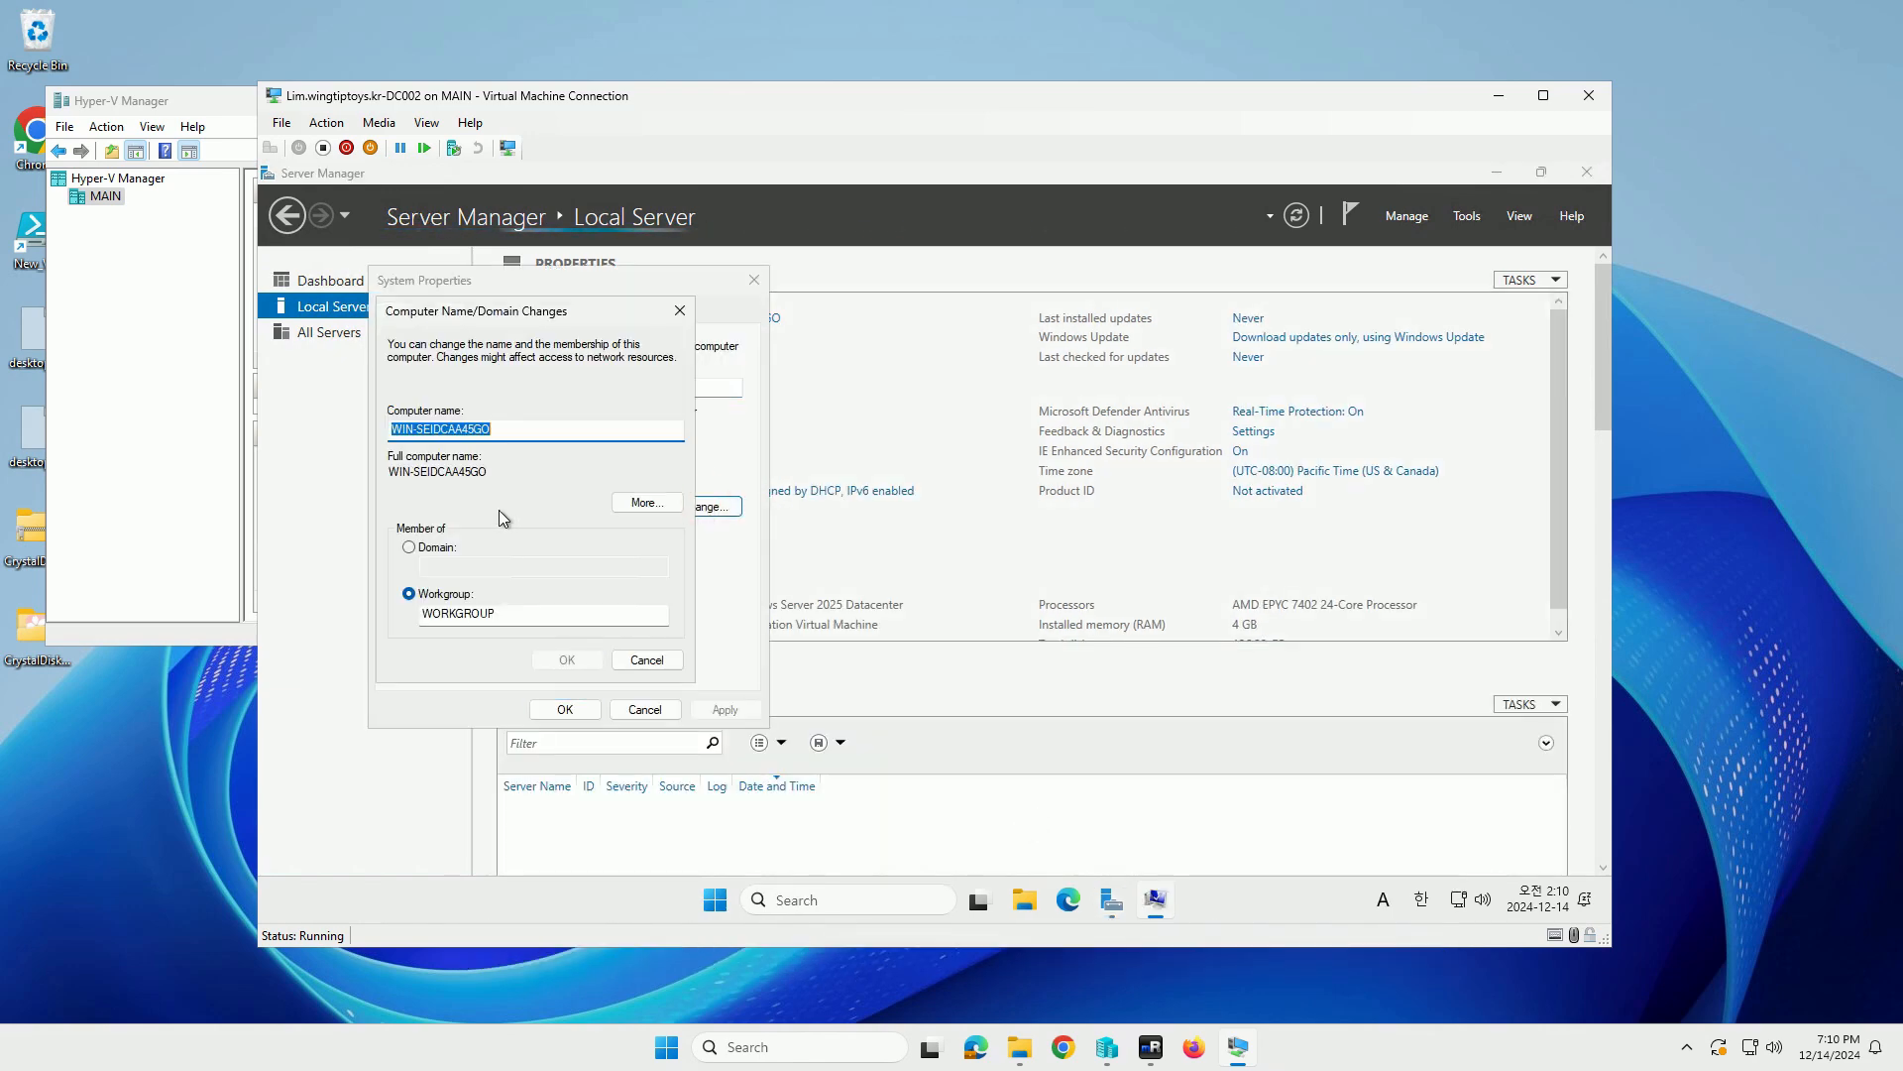
{"action": "type", "text": "DC002"}
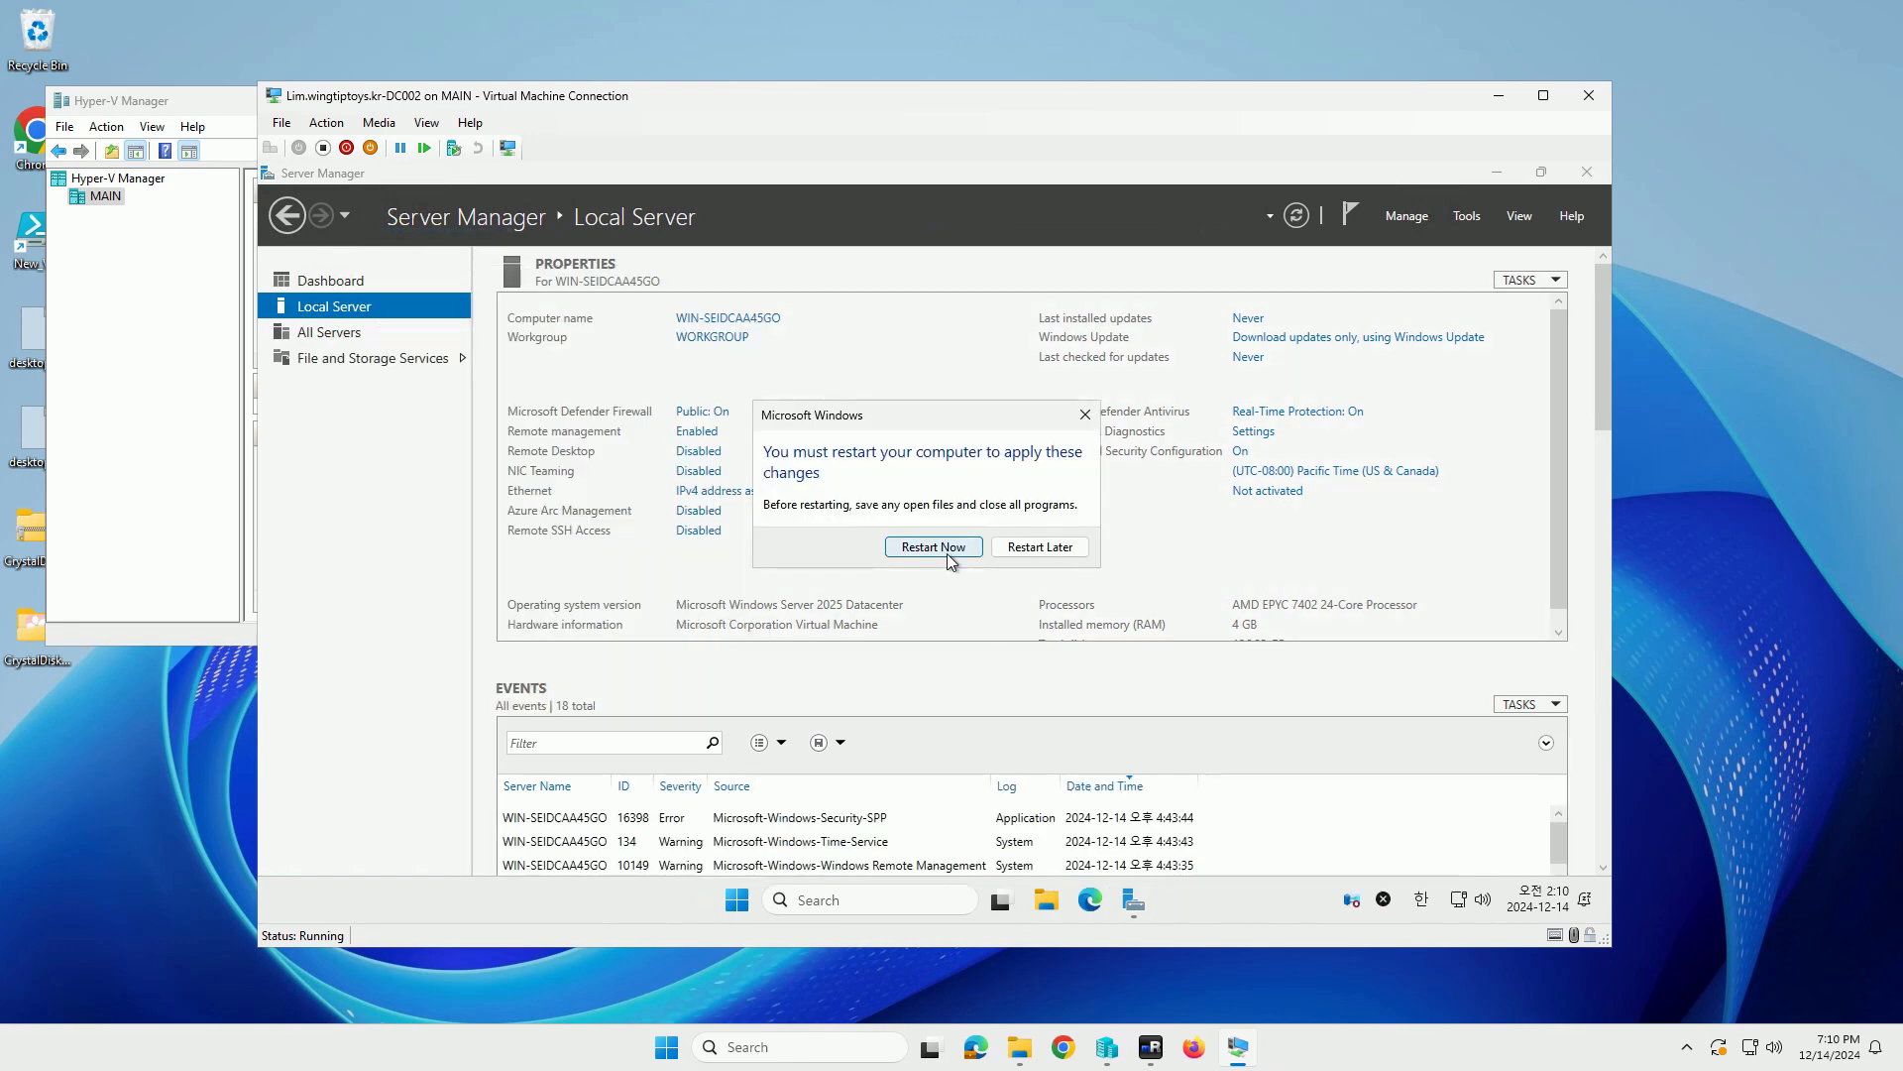
{"action": "left_click", "coordinate": [949, 552]}
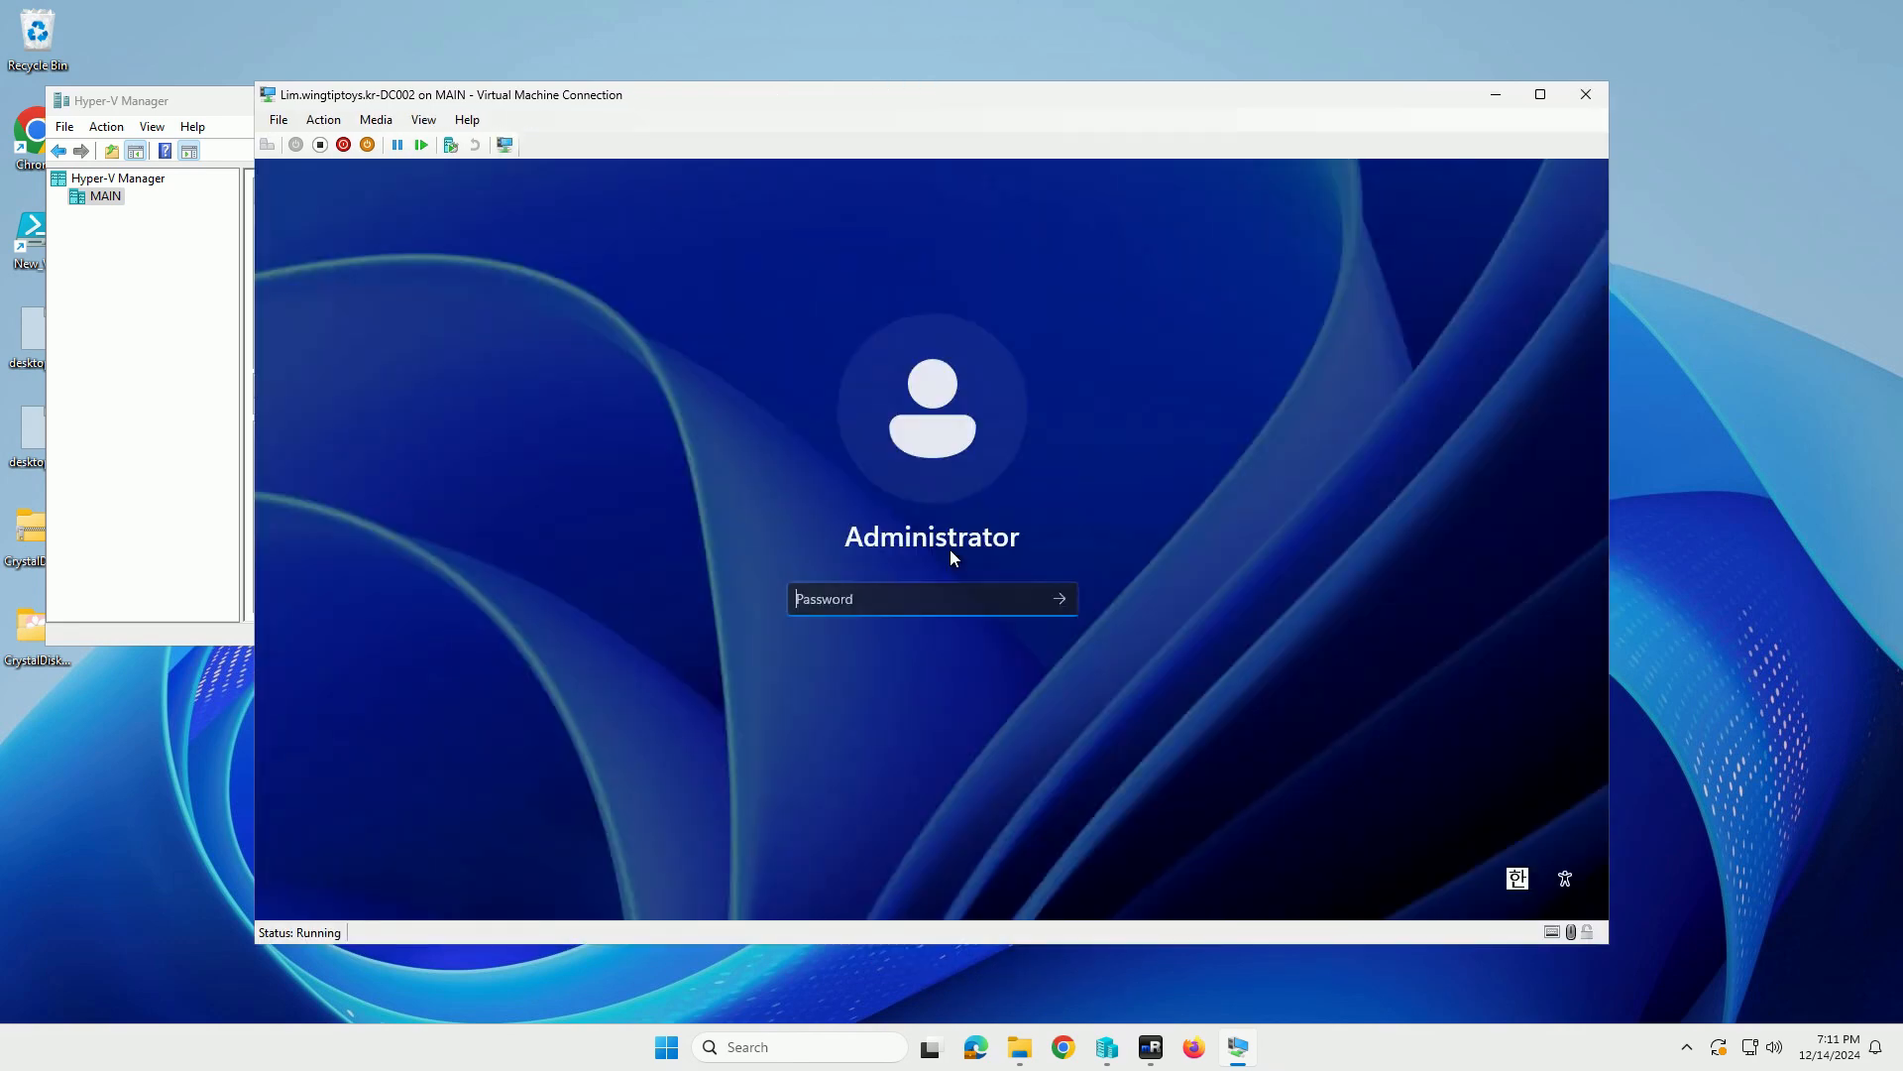
{"action": "type", "text": "••••"}
{"action": "key", "text": "Return"}
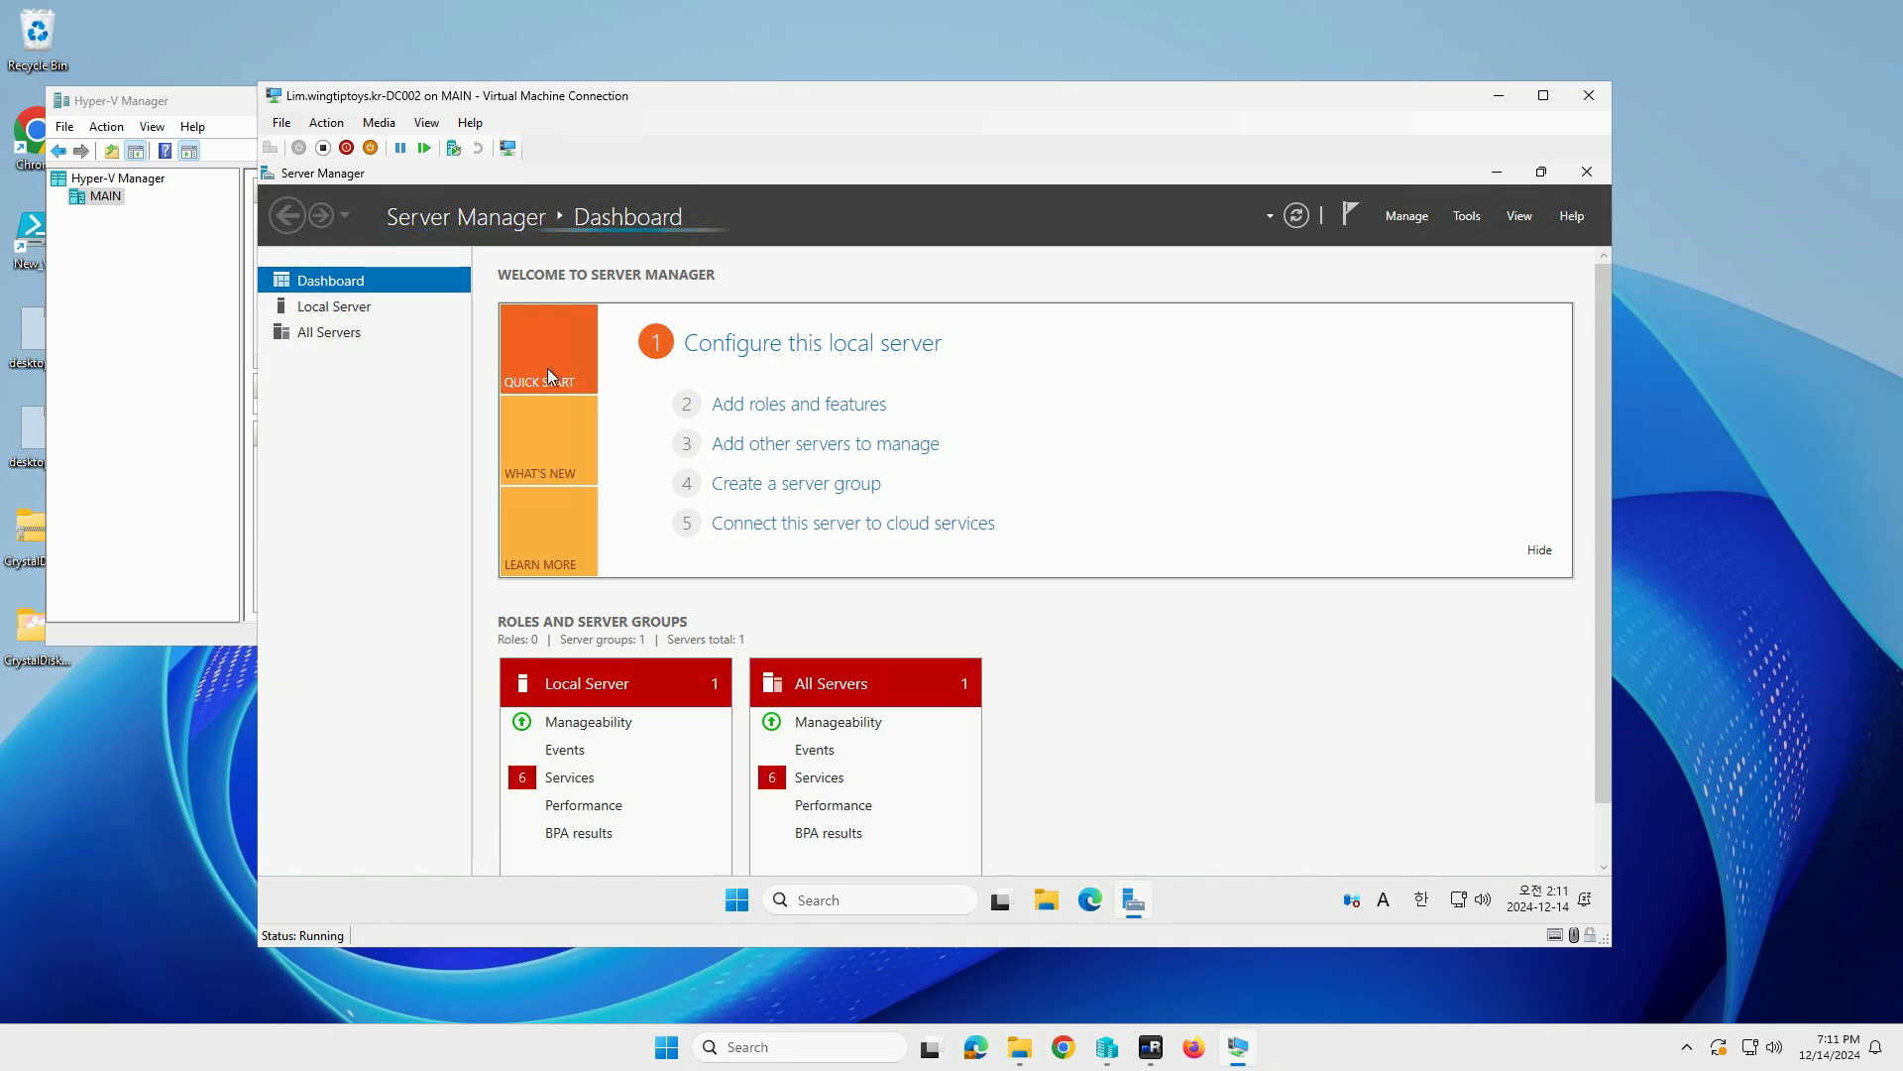
Give Ethernet static IPv4 10.4.0.3/255.0.0.0, gateway 10.0.0.1, DNS 10.4.0.2, and untick IPv6.
{"action": "left_click", "coordinate": [367, 310]}
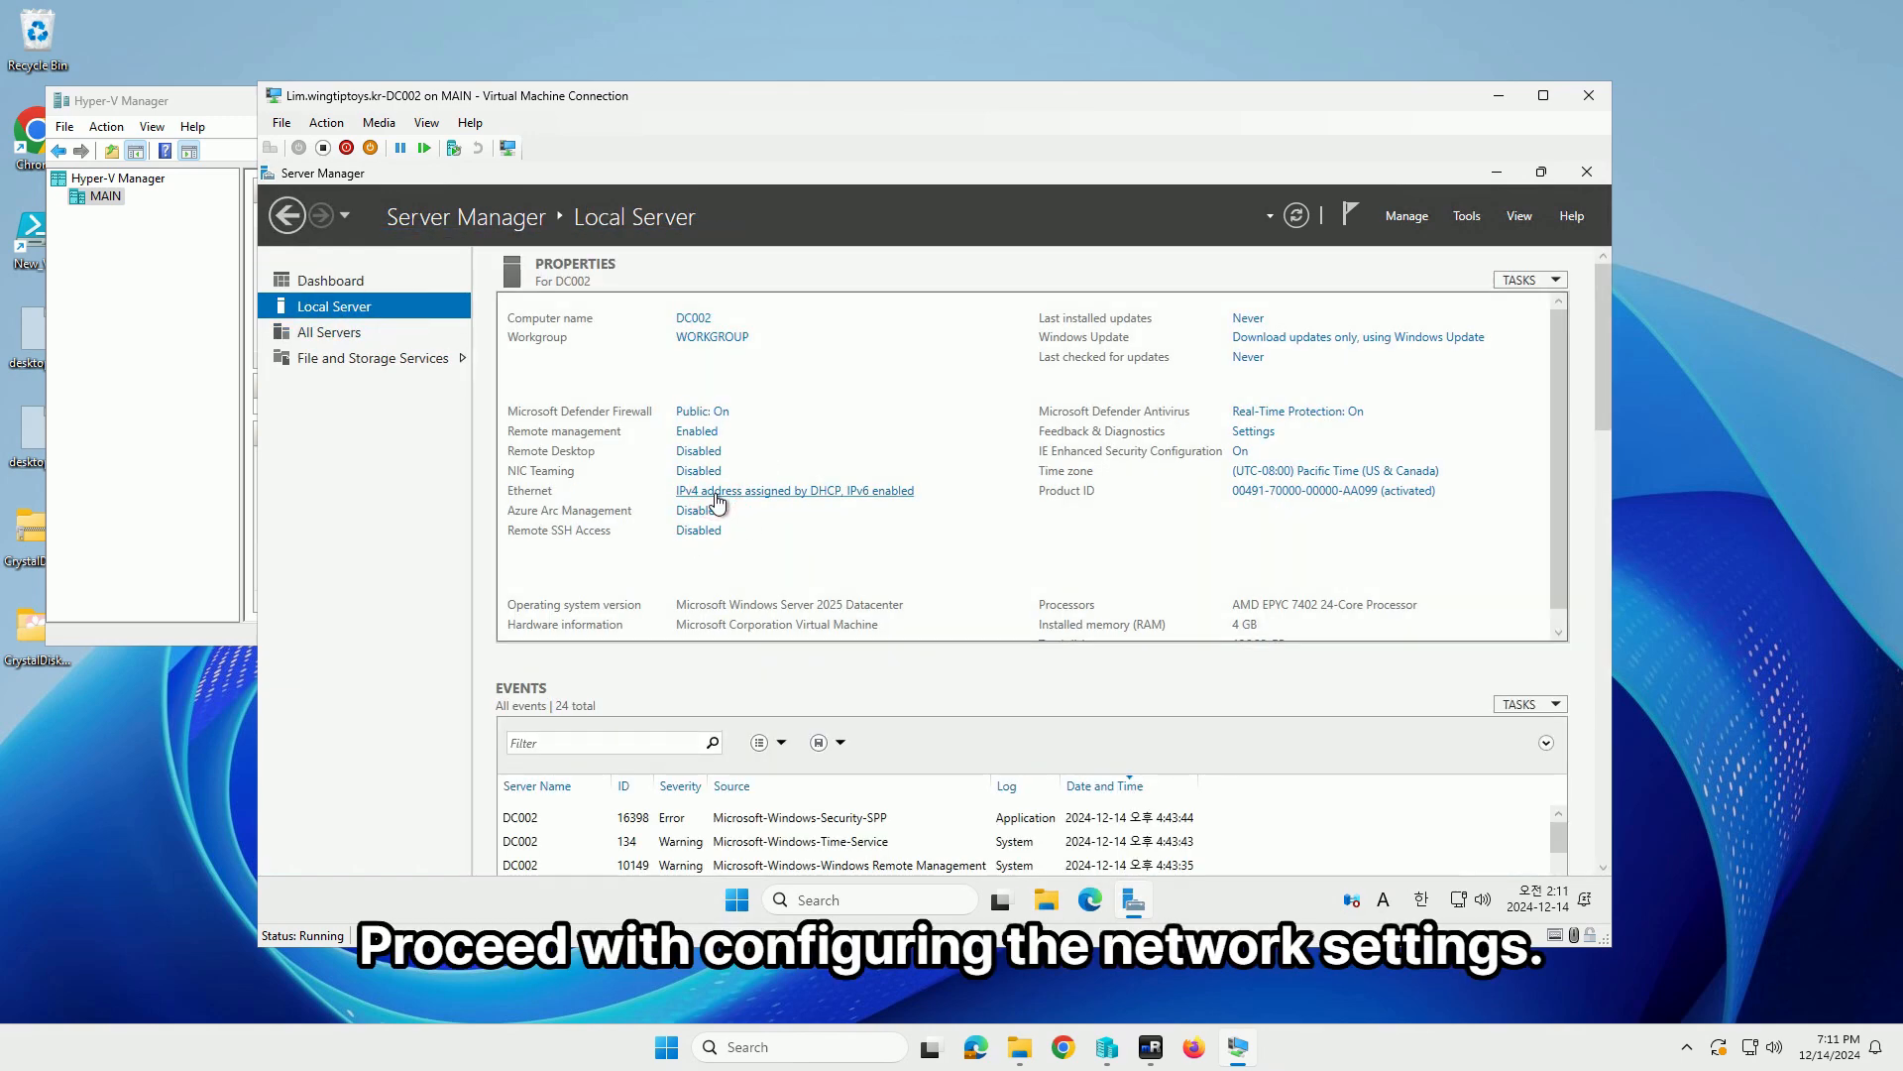
{"action": "left_click", "coordinate": [718, 496]}
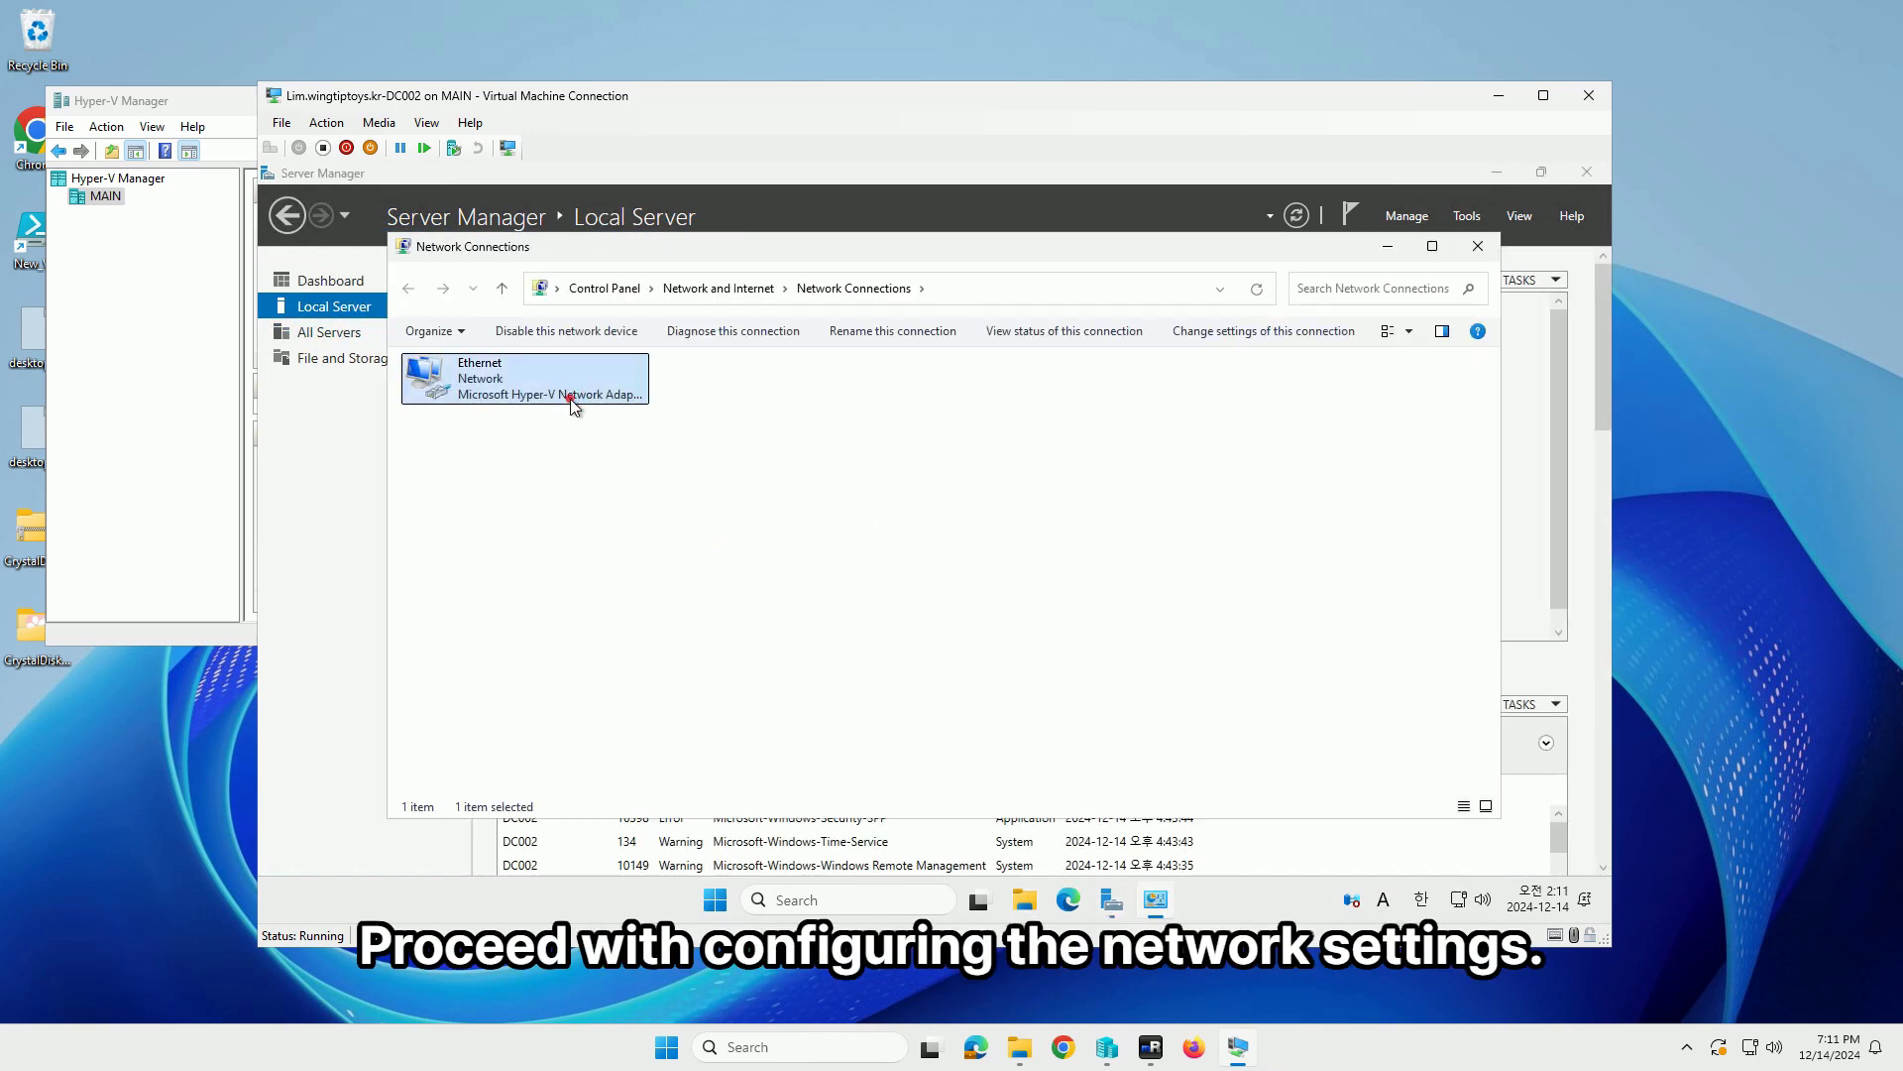
{"action": "double_click", "coordinate": [570, 396]}
{"action": "left_click", "coordinate": [810, 696]}
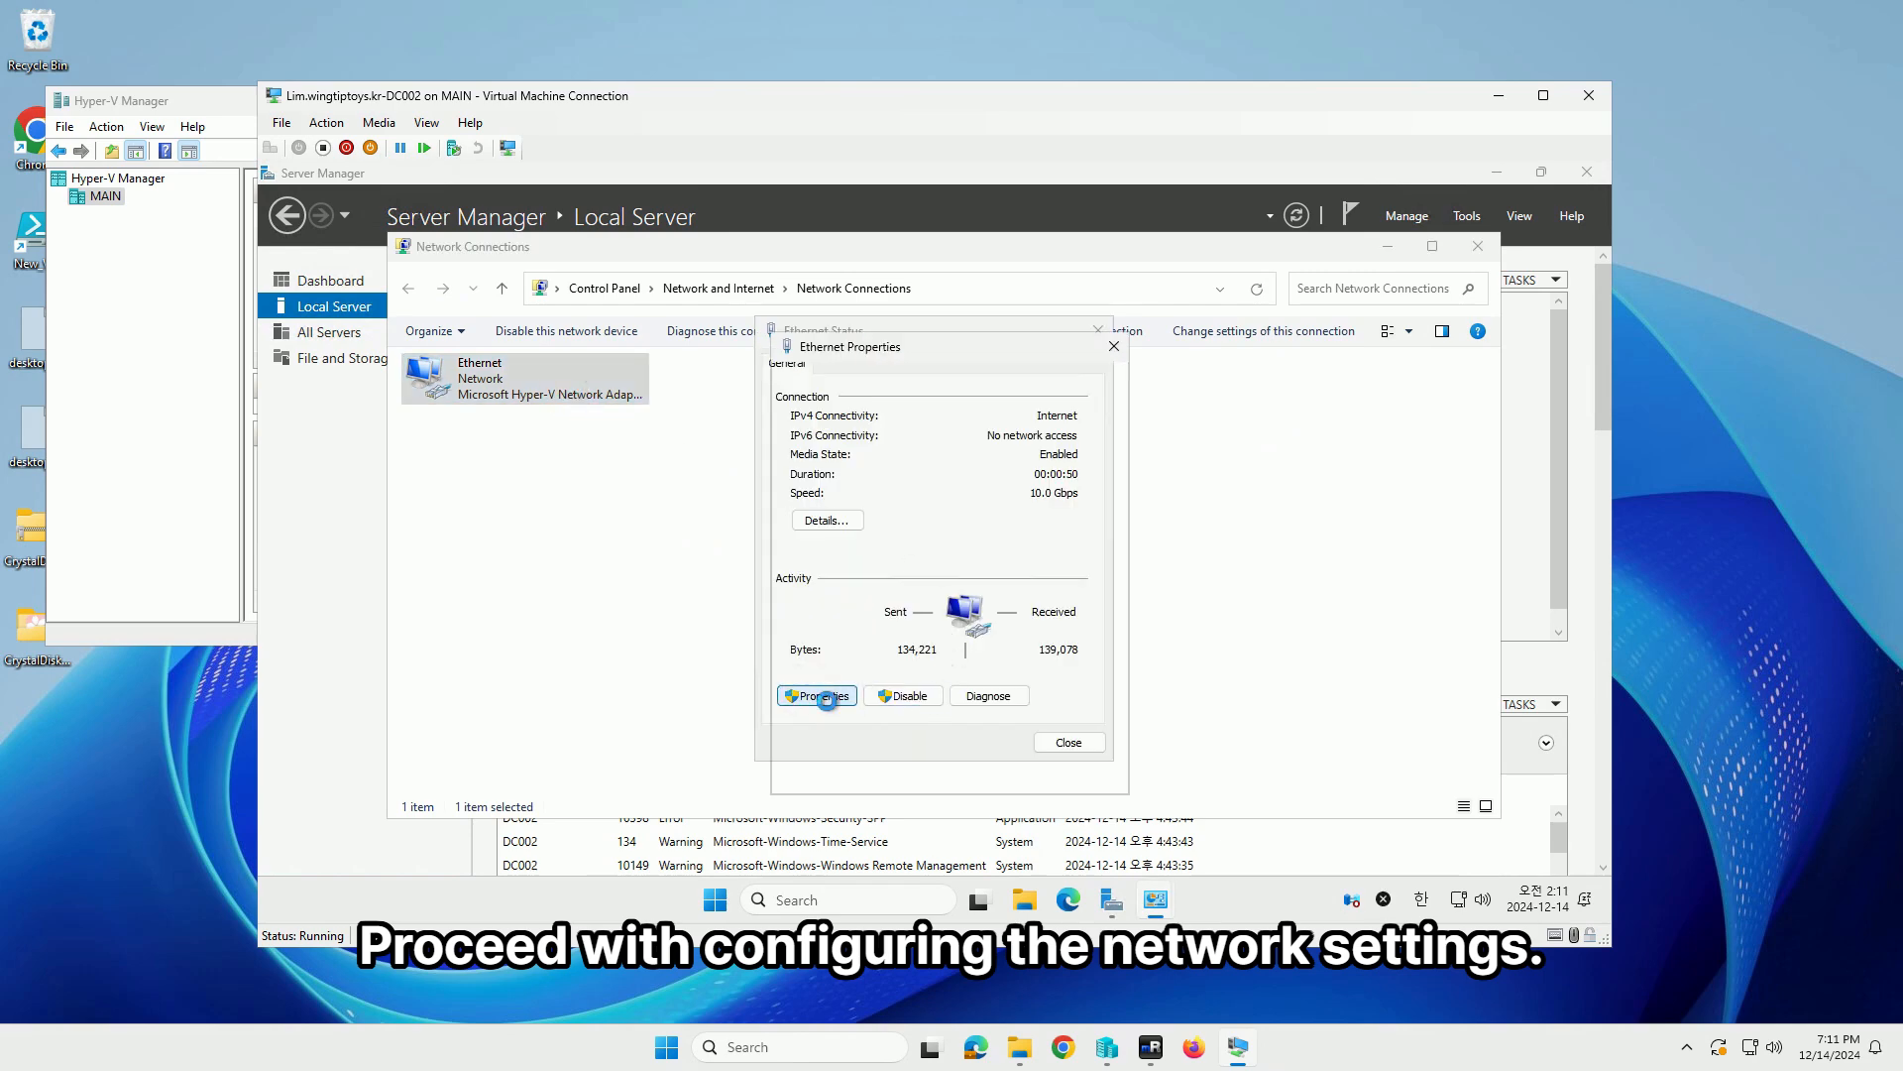
{"action": "double_click", "coordinate": [942, 556]}
{"action": "left_click", "coordinate": [863, 565]}
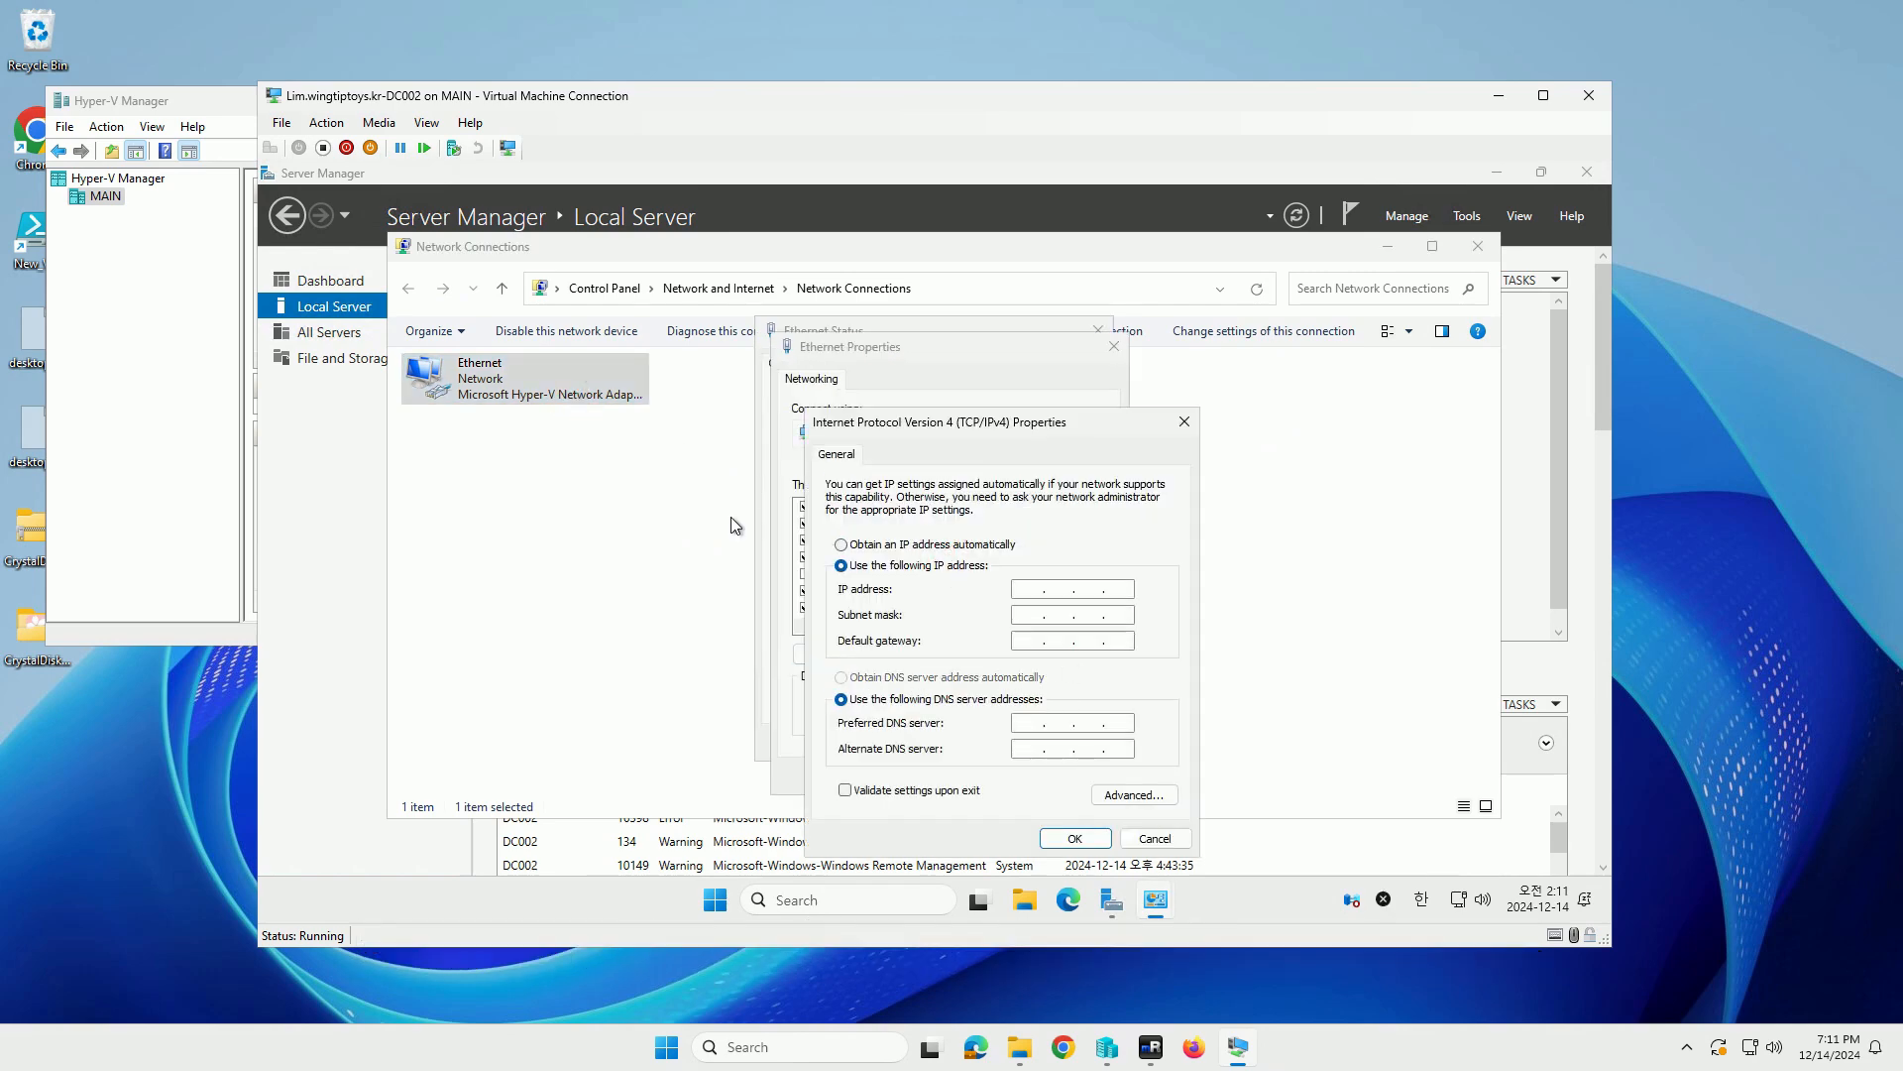
{"action": "left_click", "coordinate": [1029, 641]}
{"action": "type", "text": "10 . 0 . 0 . 1"}
{"action": "left_click", "coordinate": [1031, 589]}
{"action": "type", "text": "10.4.0.2"}
{"action": "left_click", "coordinate": [1074, 838]}
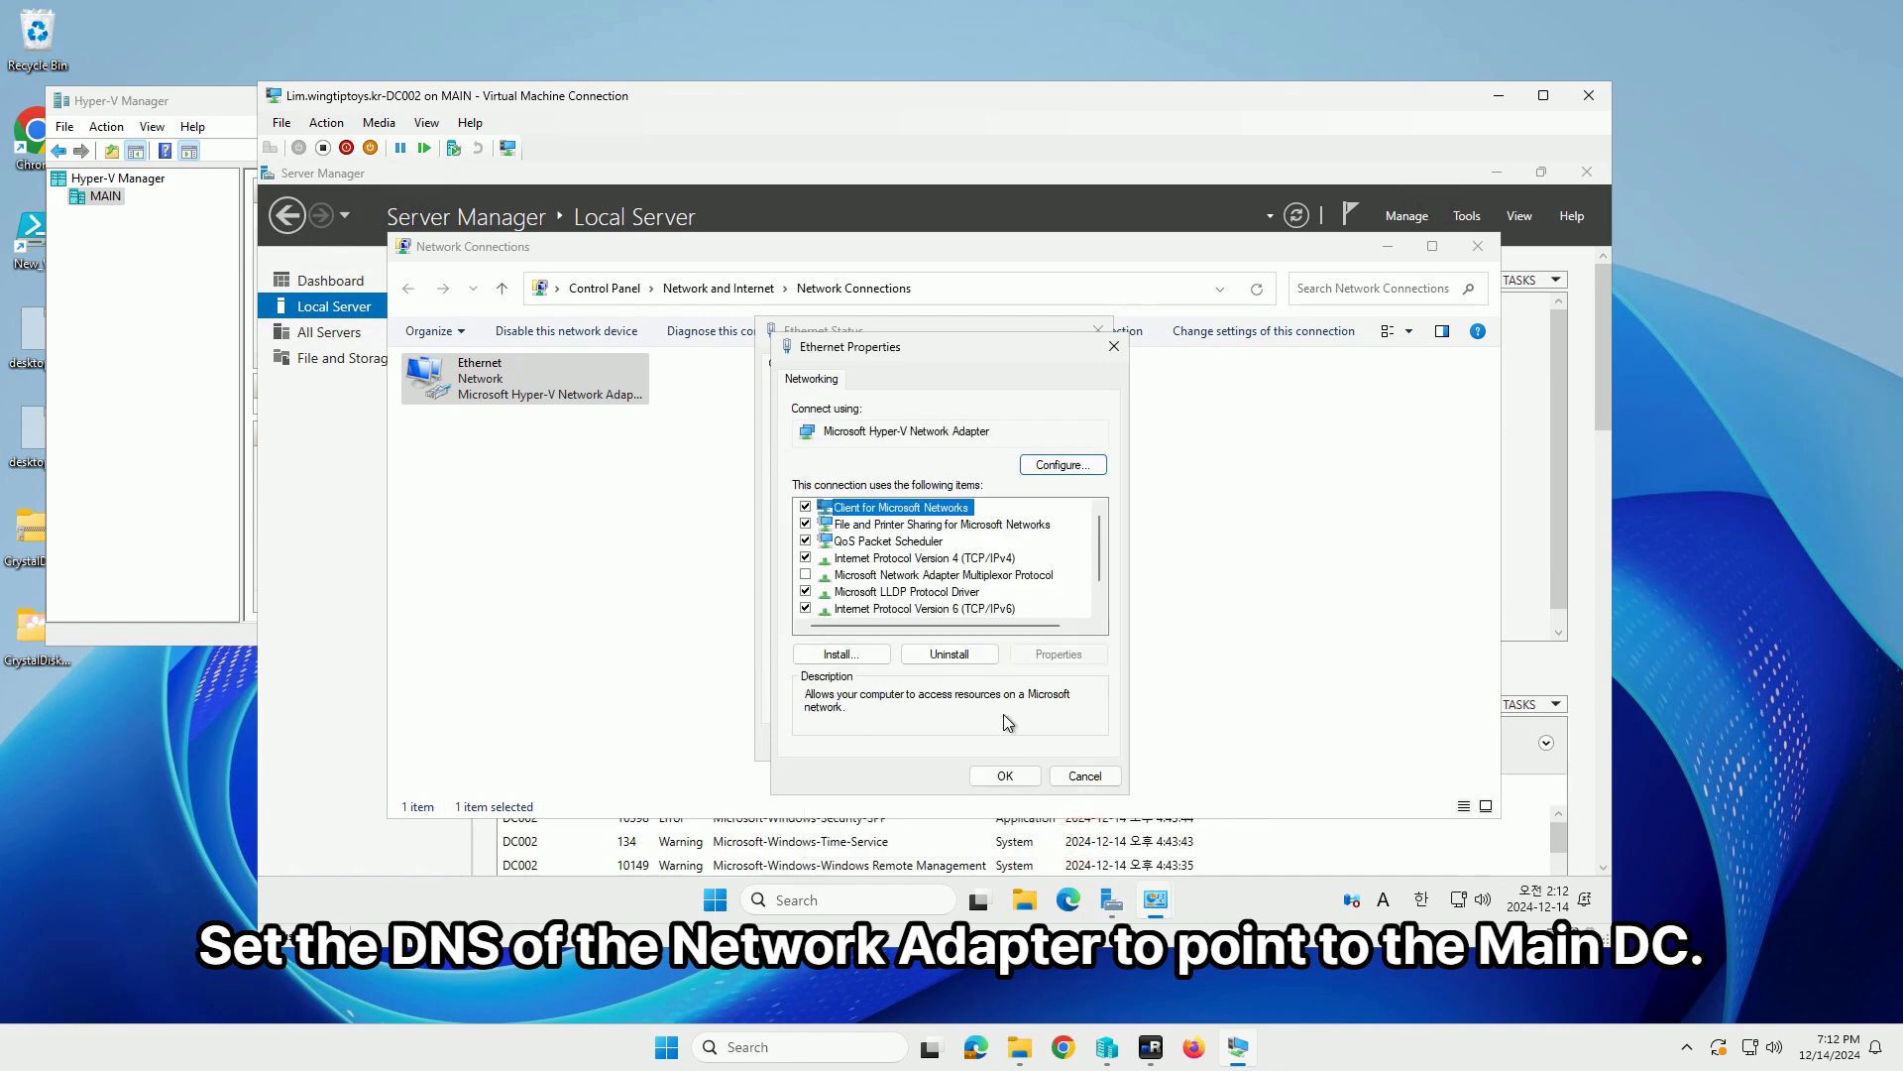
{"action": "left_click", "coordinate": [951, 607]}
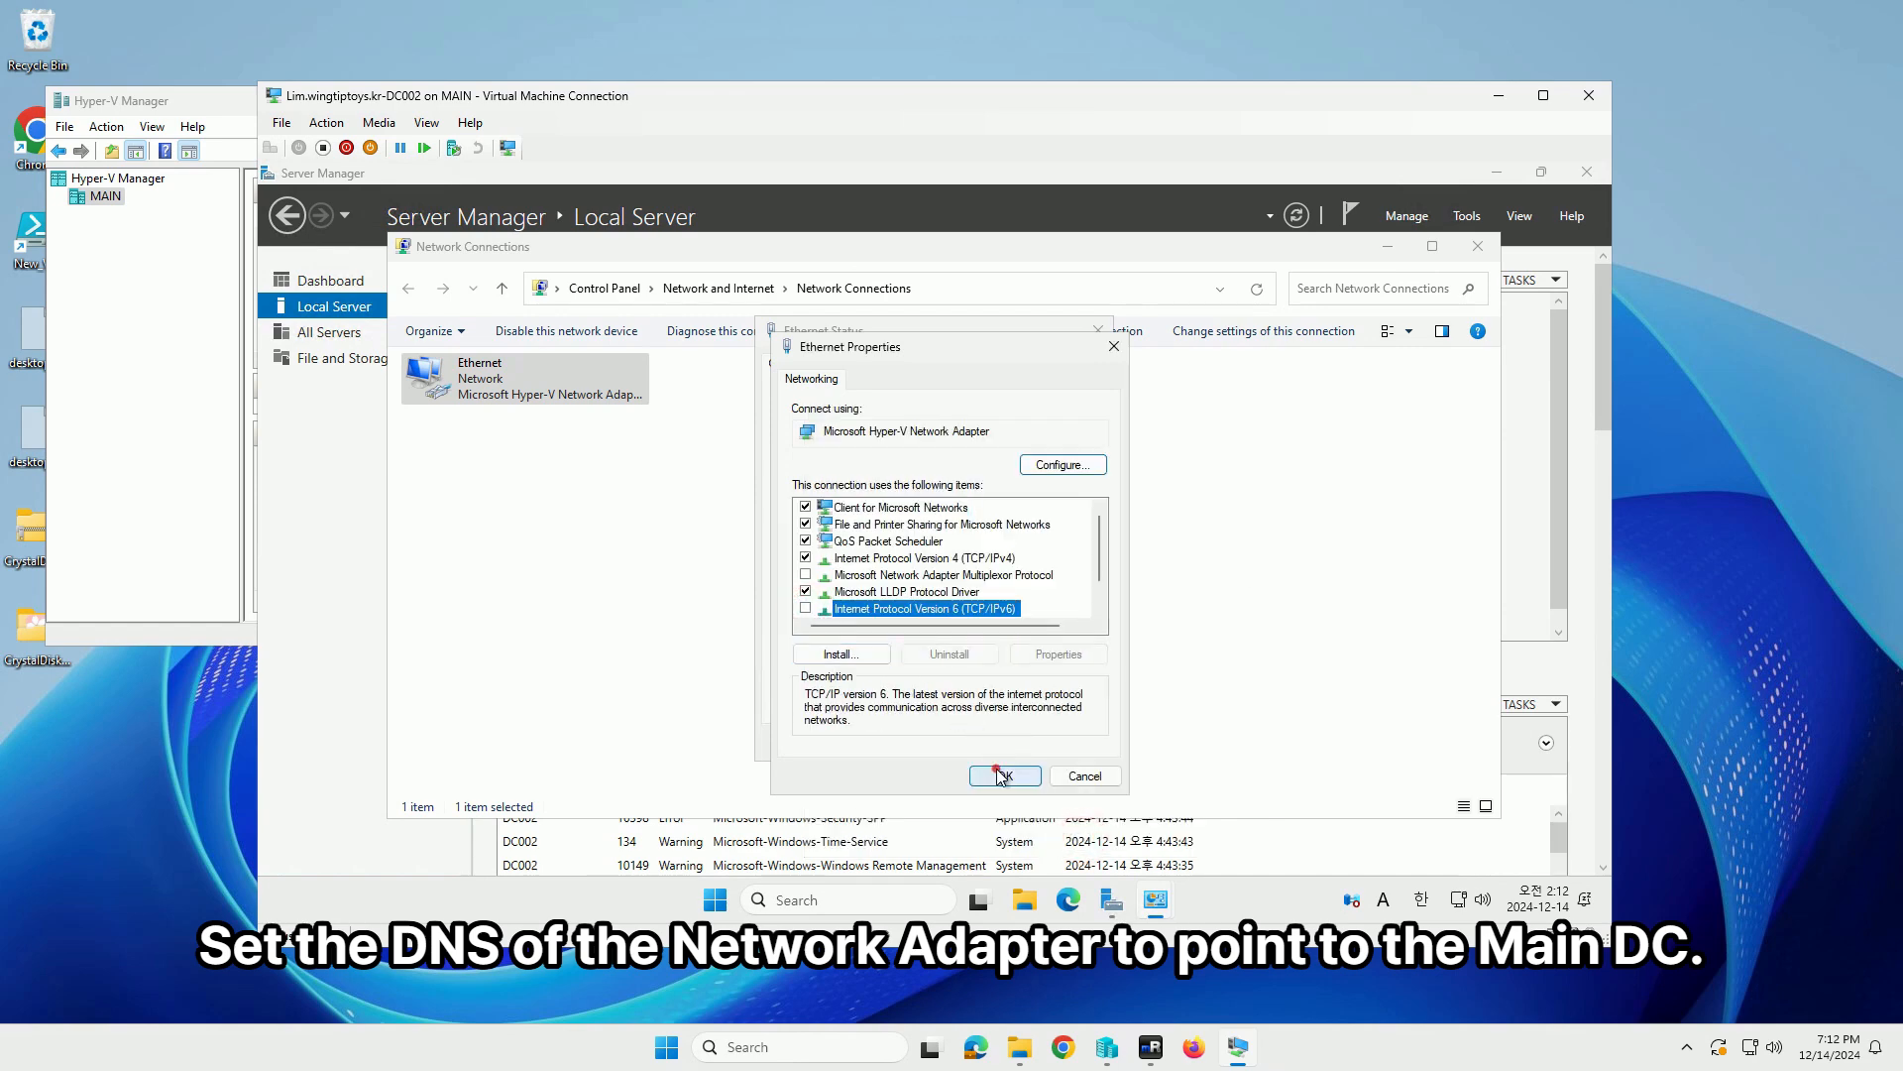
{"action": "left_click", "coordinate": [1003, 774]}
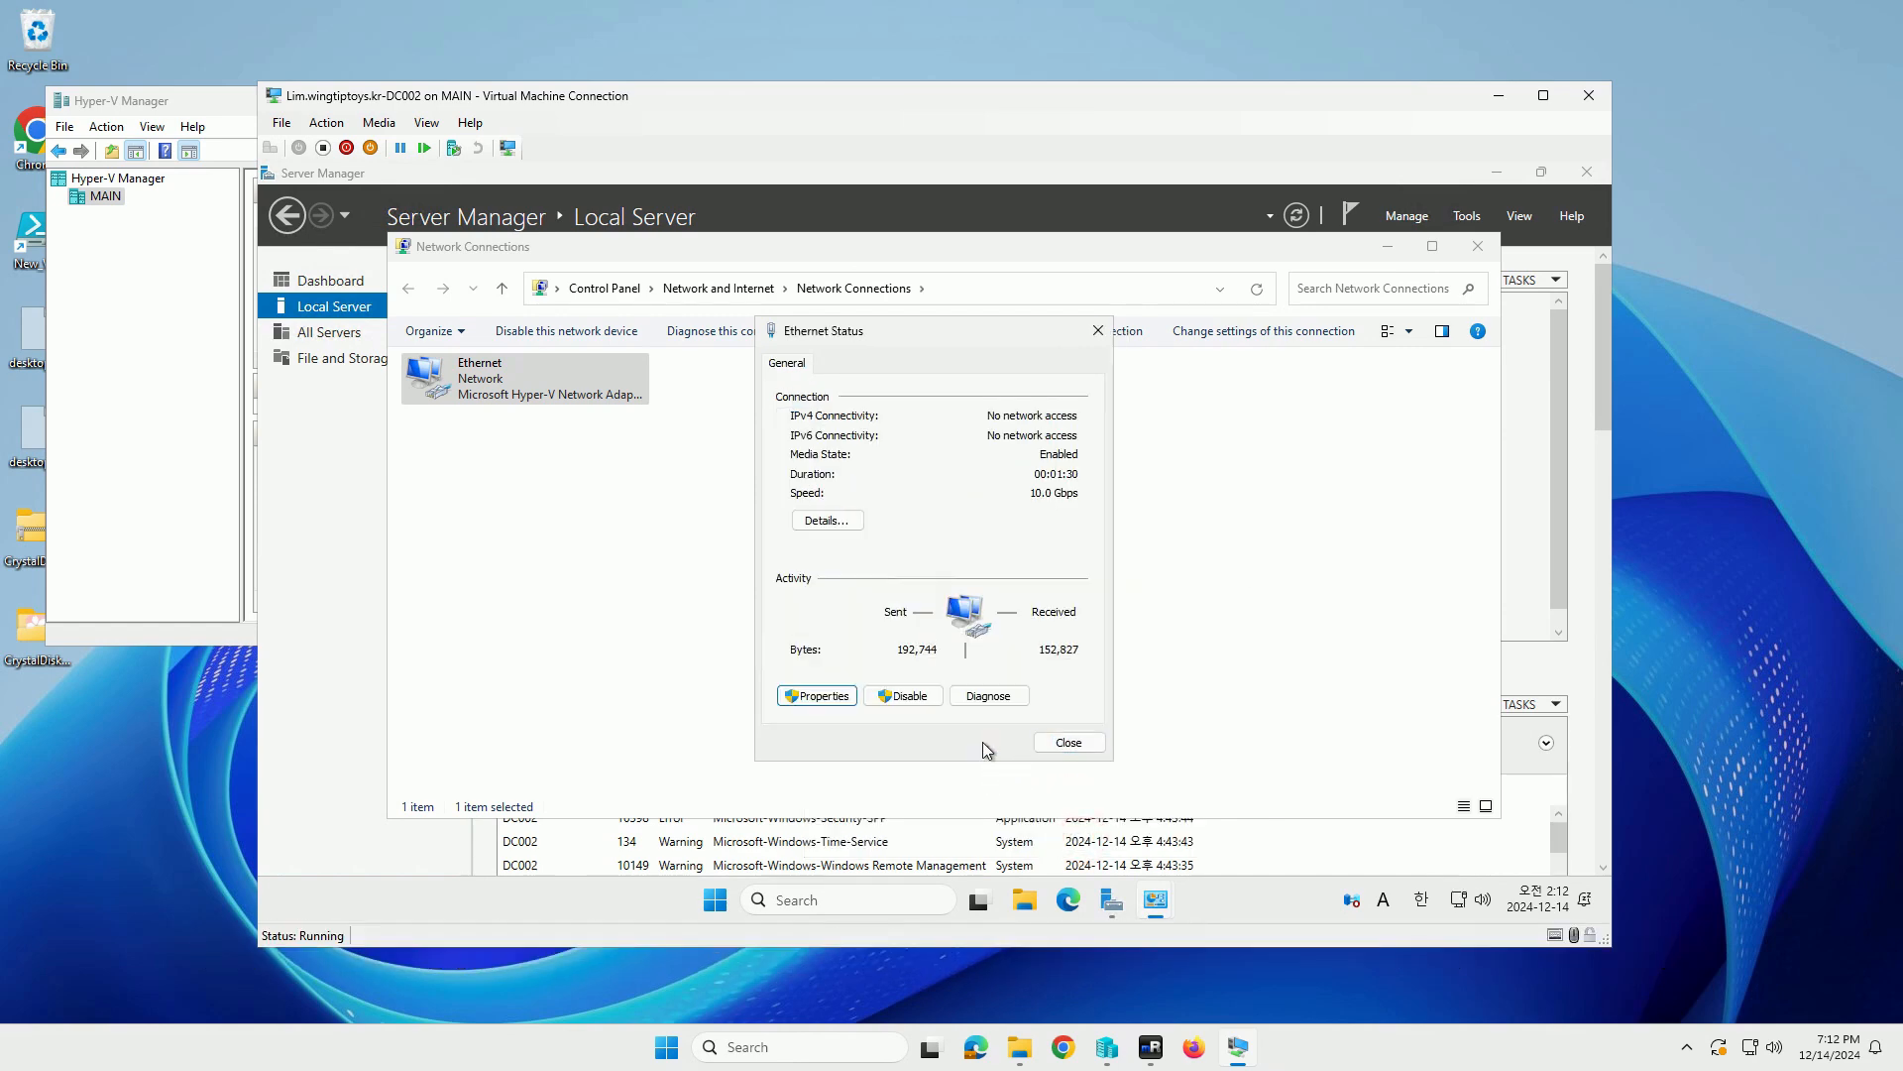
Close the network windows and set DC002 to become a member of domain corp.wingtiptoys.kr.
{"action": "left_click", "coordinate": [1069, 743]}
{"action": "left_click", "coordinate": [1477, 246]}
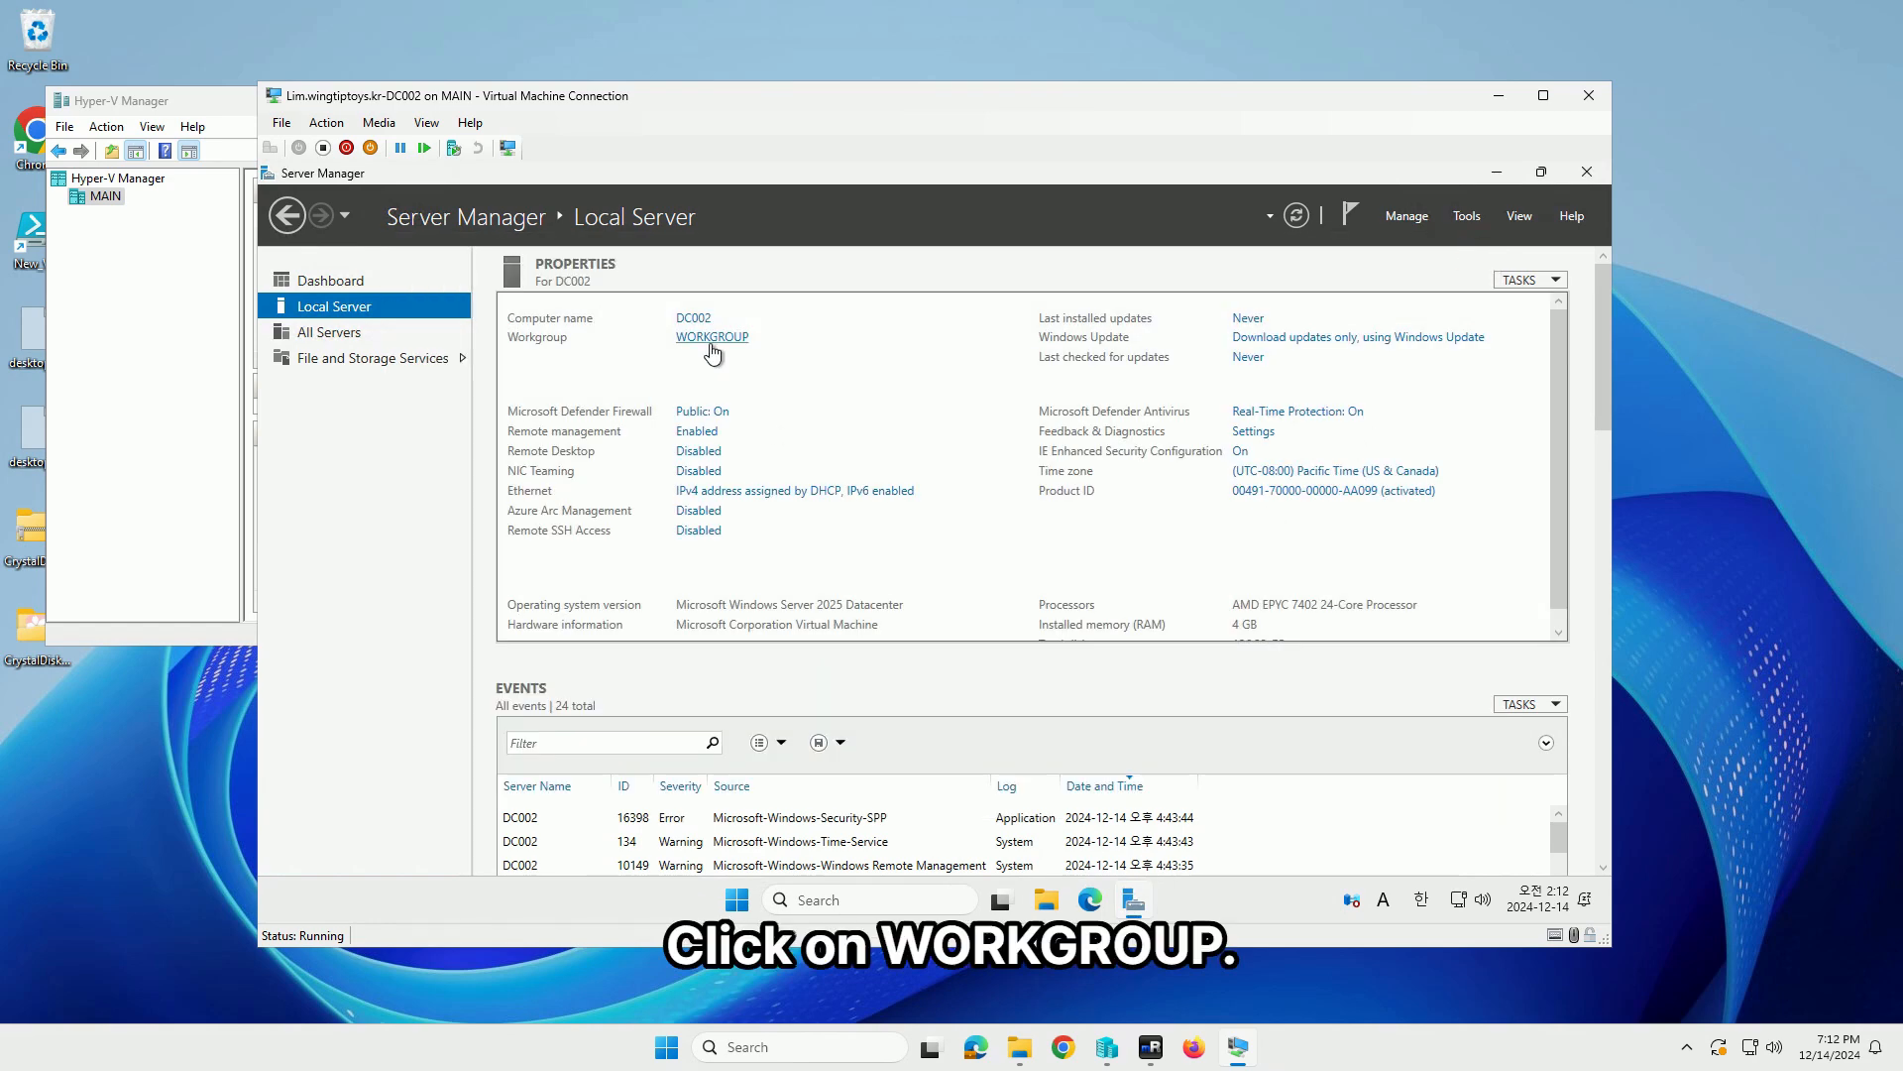
{"action": "left_click", "coordinate": [711, 339]}
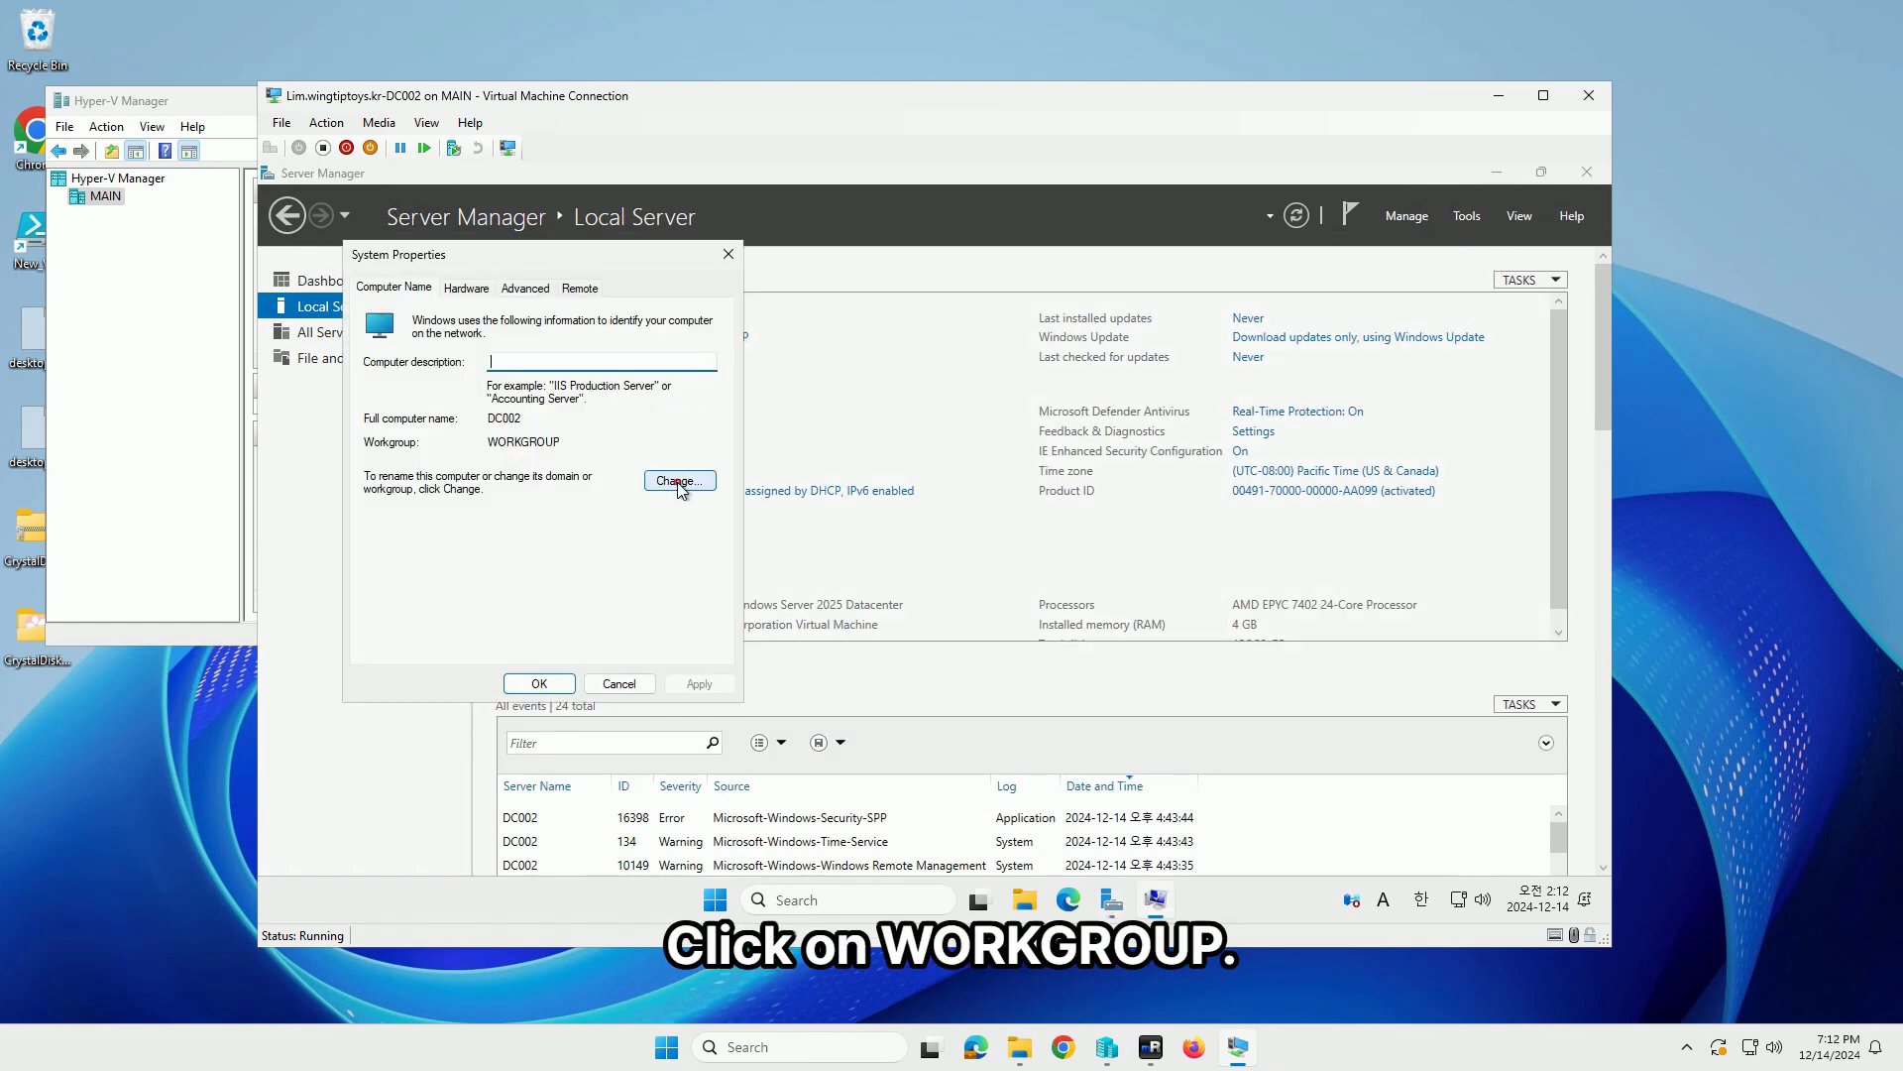
{"action": "left_click", "coordinate": [678, 483]}
{"action": "left_click", "coordinate": [383, 521]}
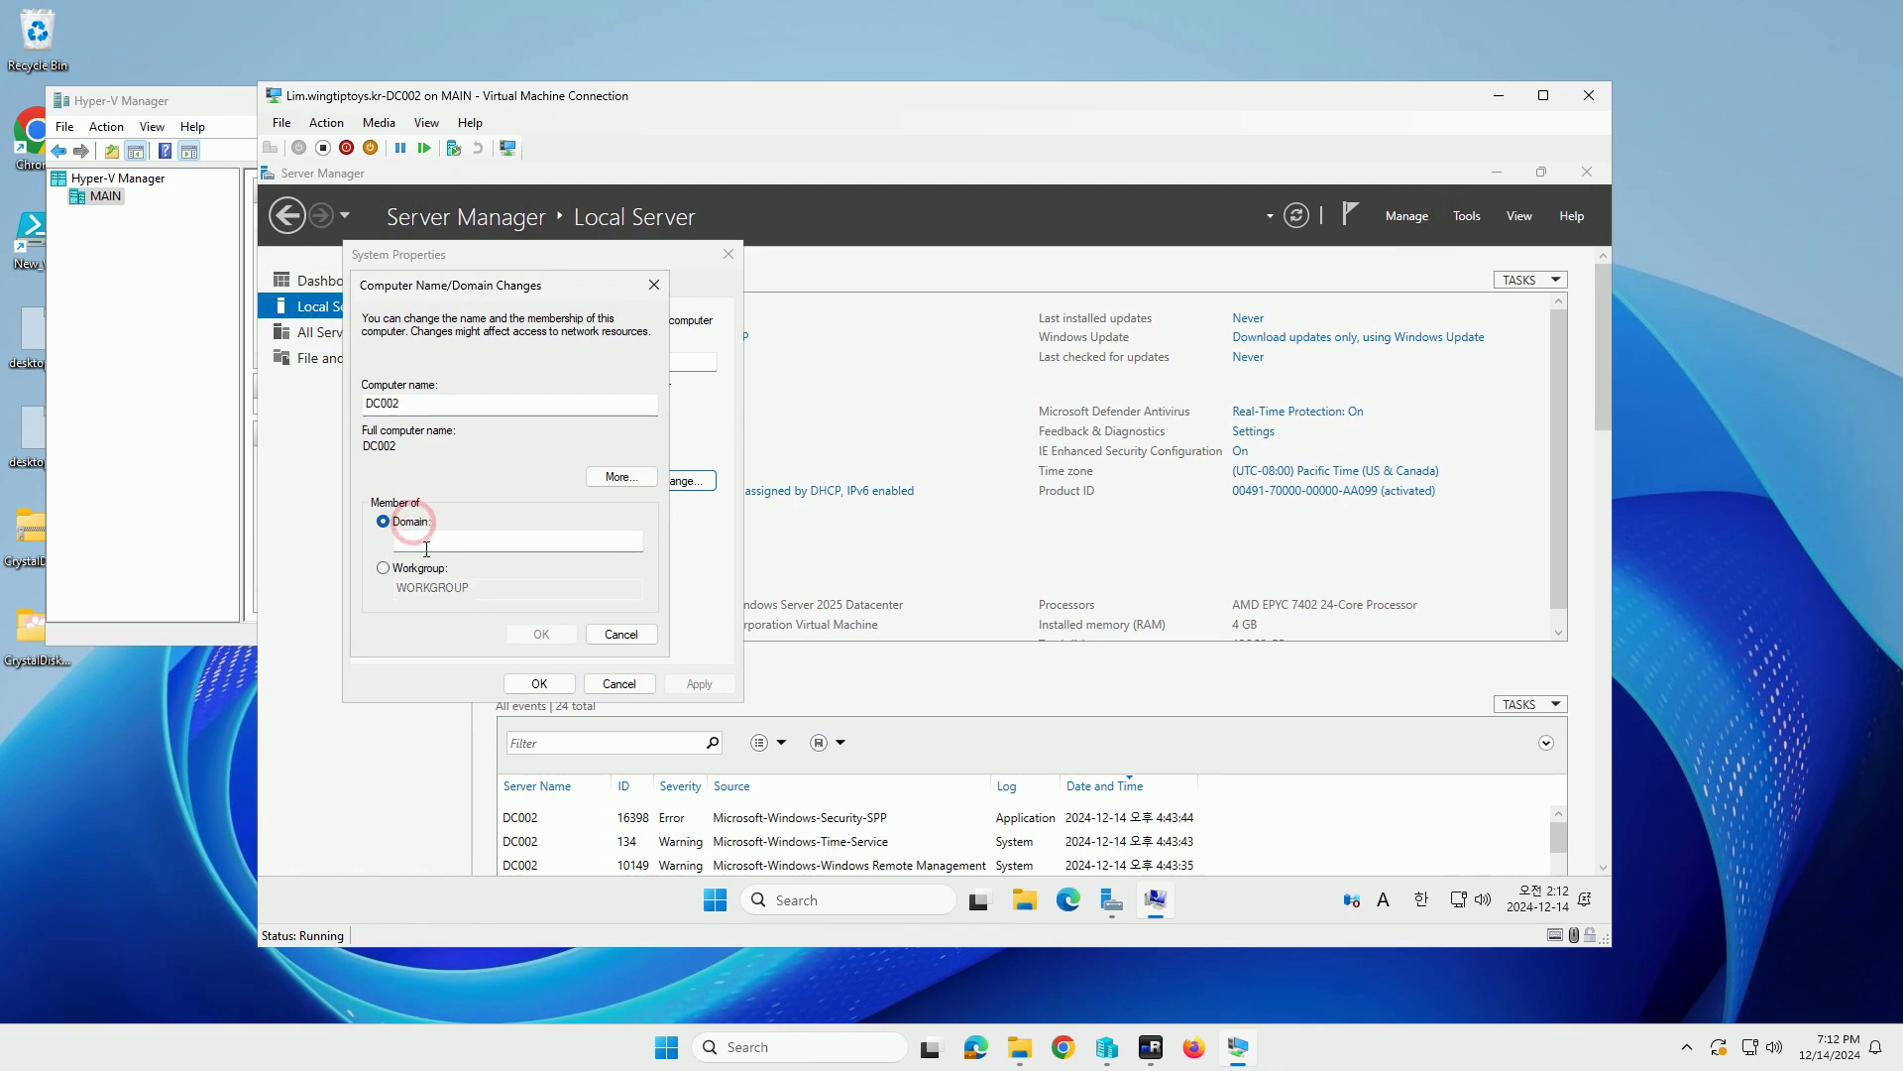
{"action": "left_click", "coordinate": [424, 541]}
{"action": "type", "text": "corp"}
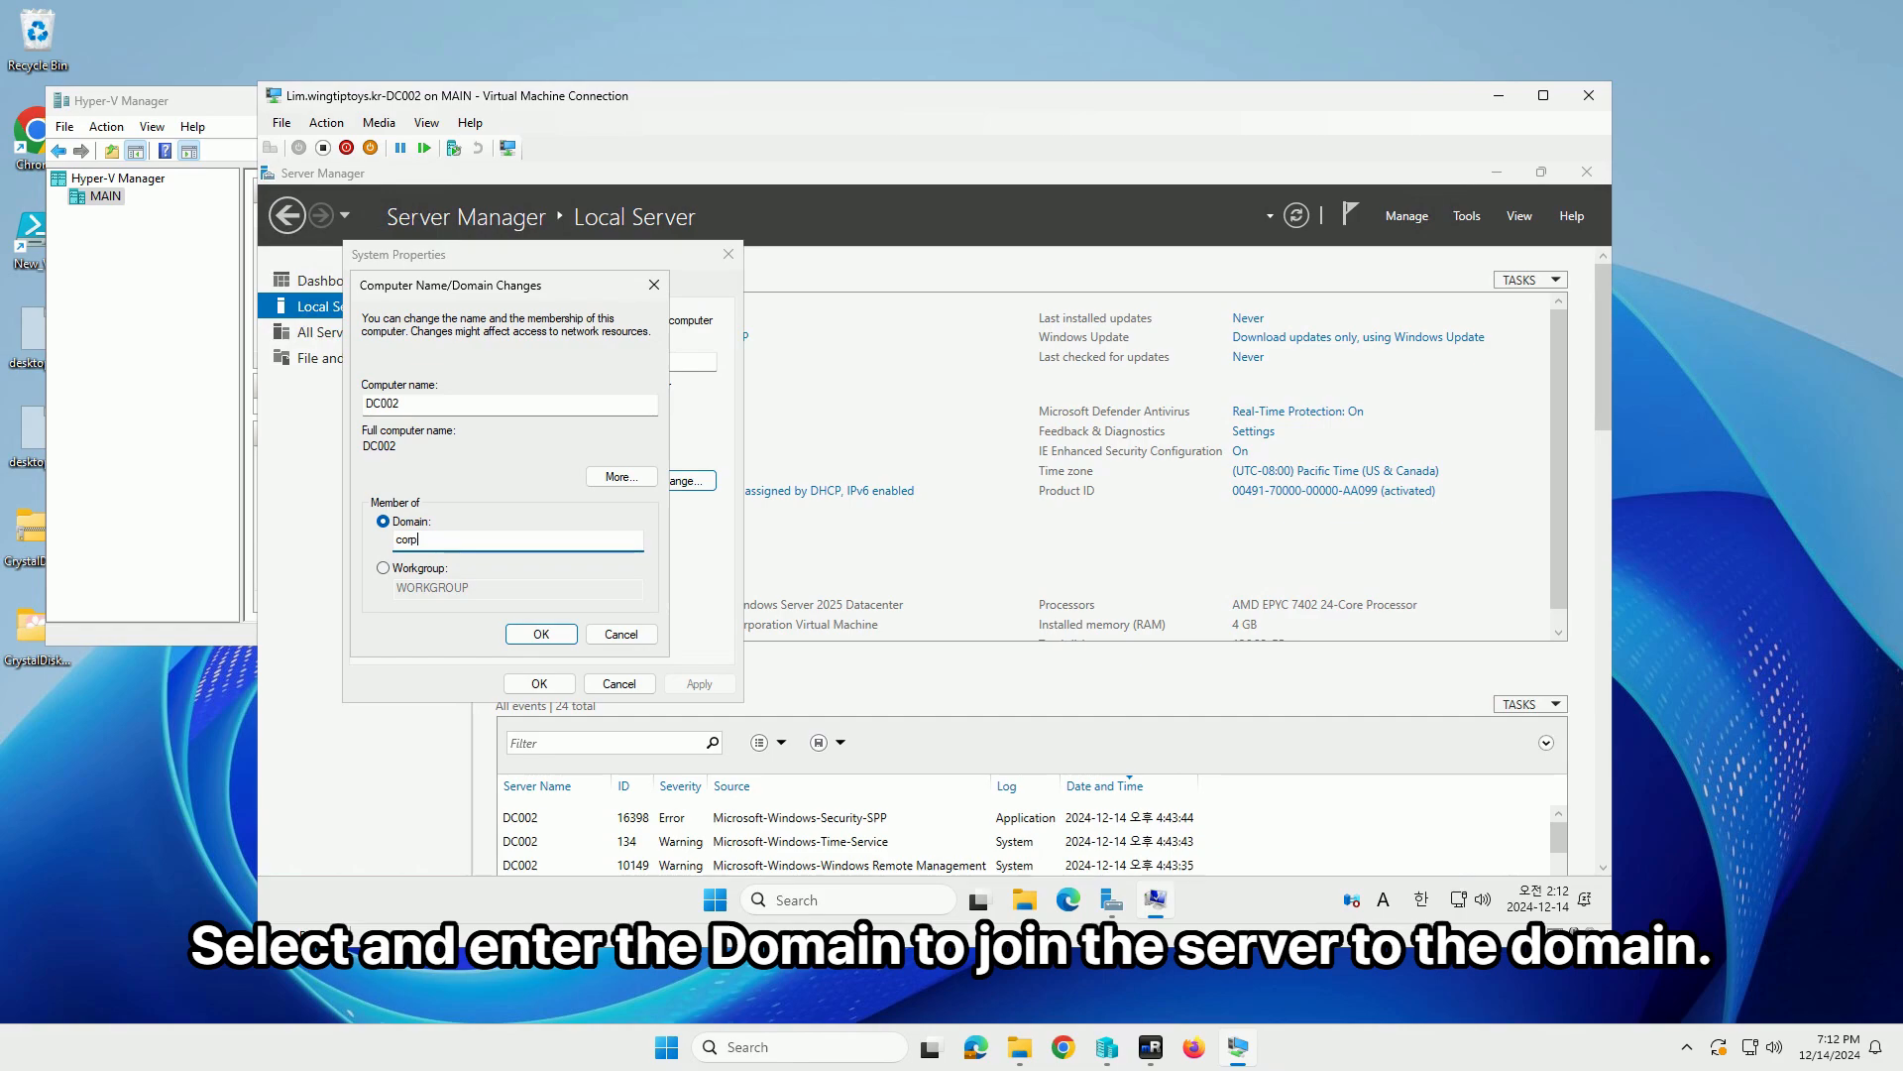
{"action": "left_click", "coordinate": [1547, 97]}
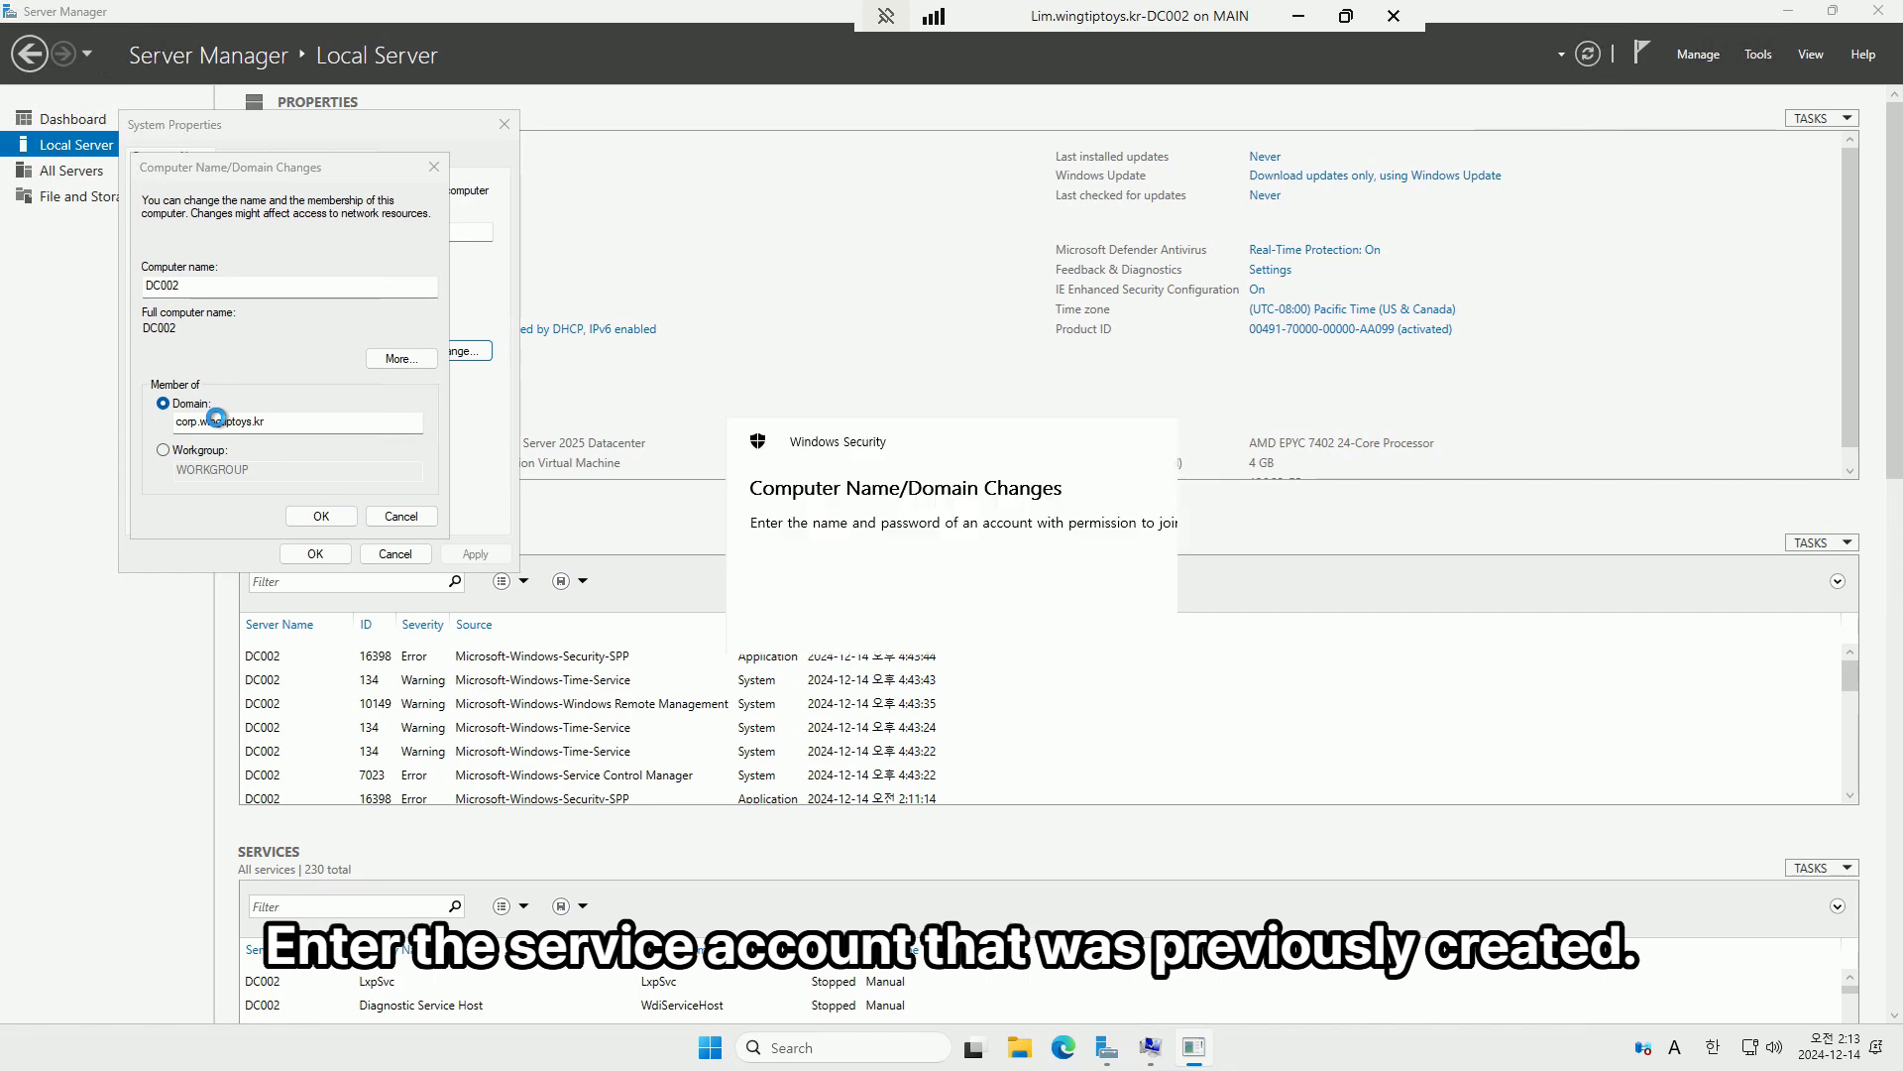
Authenticate with the domain admin credentials, acknowledge the welcome and restart notices, and restart.
{"action": "left_click", "coordinate": [793, 590]}
{"action": "type", "text": "d"}
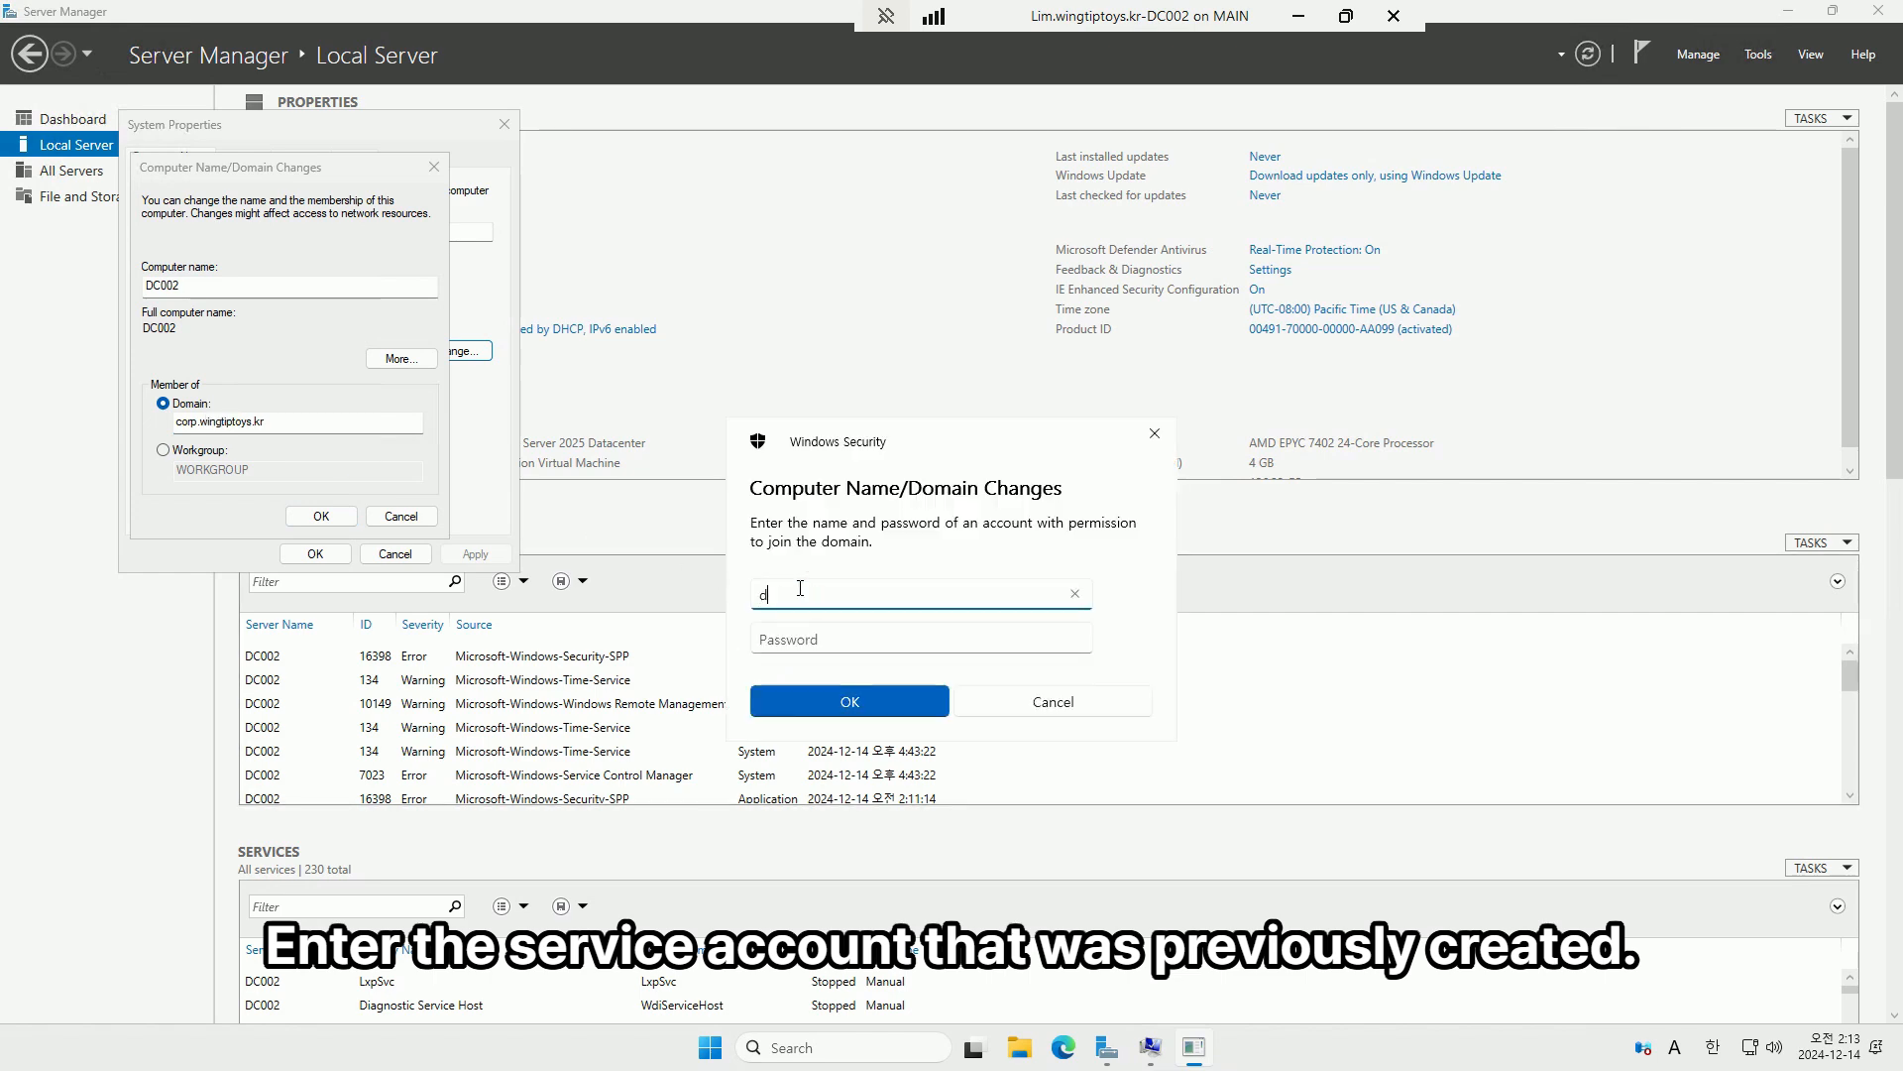
{"action": "type", "text": "c-admin"}
{"action": "key", "text": "Tab"}
{"action": "type", "text": "*******"}
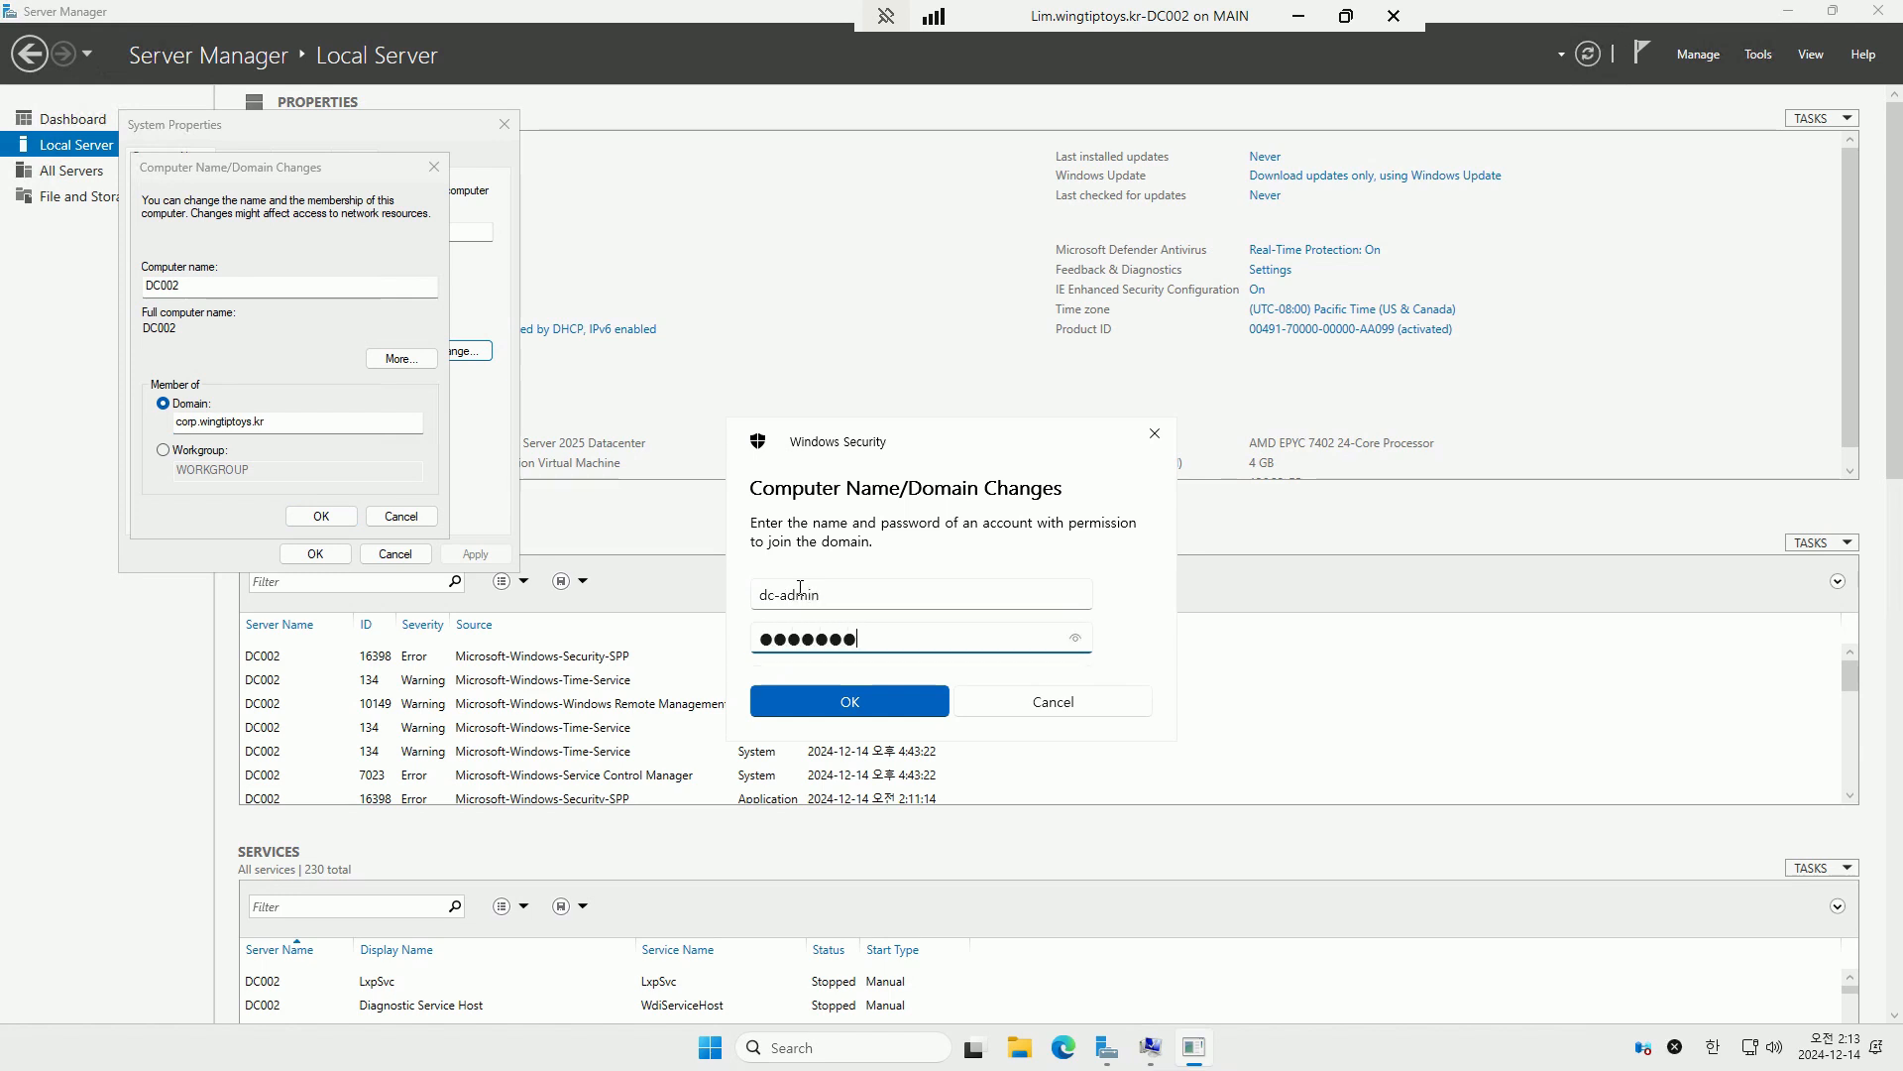
{"action": "type", "text": "***"}
{"action": "key", "text": "Return"}
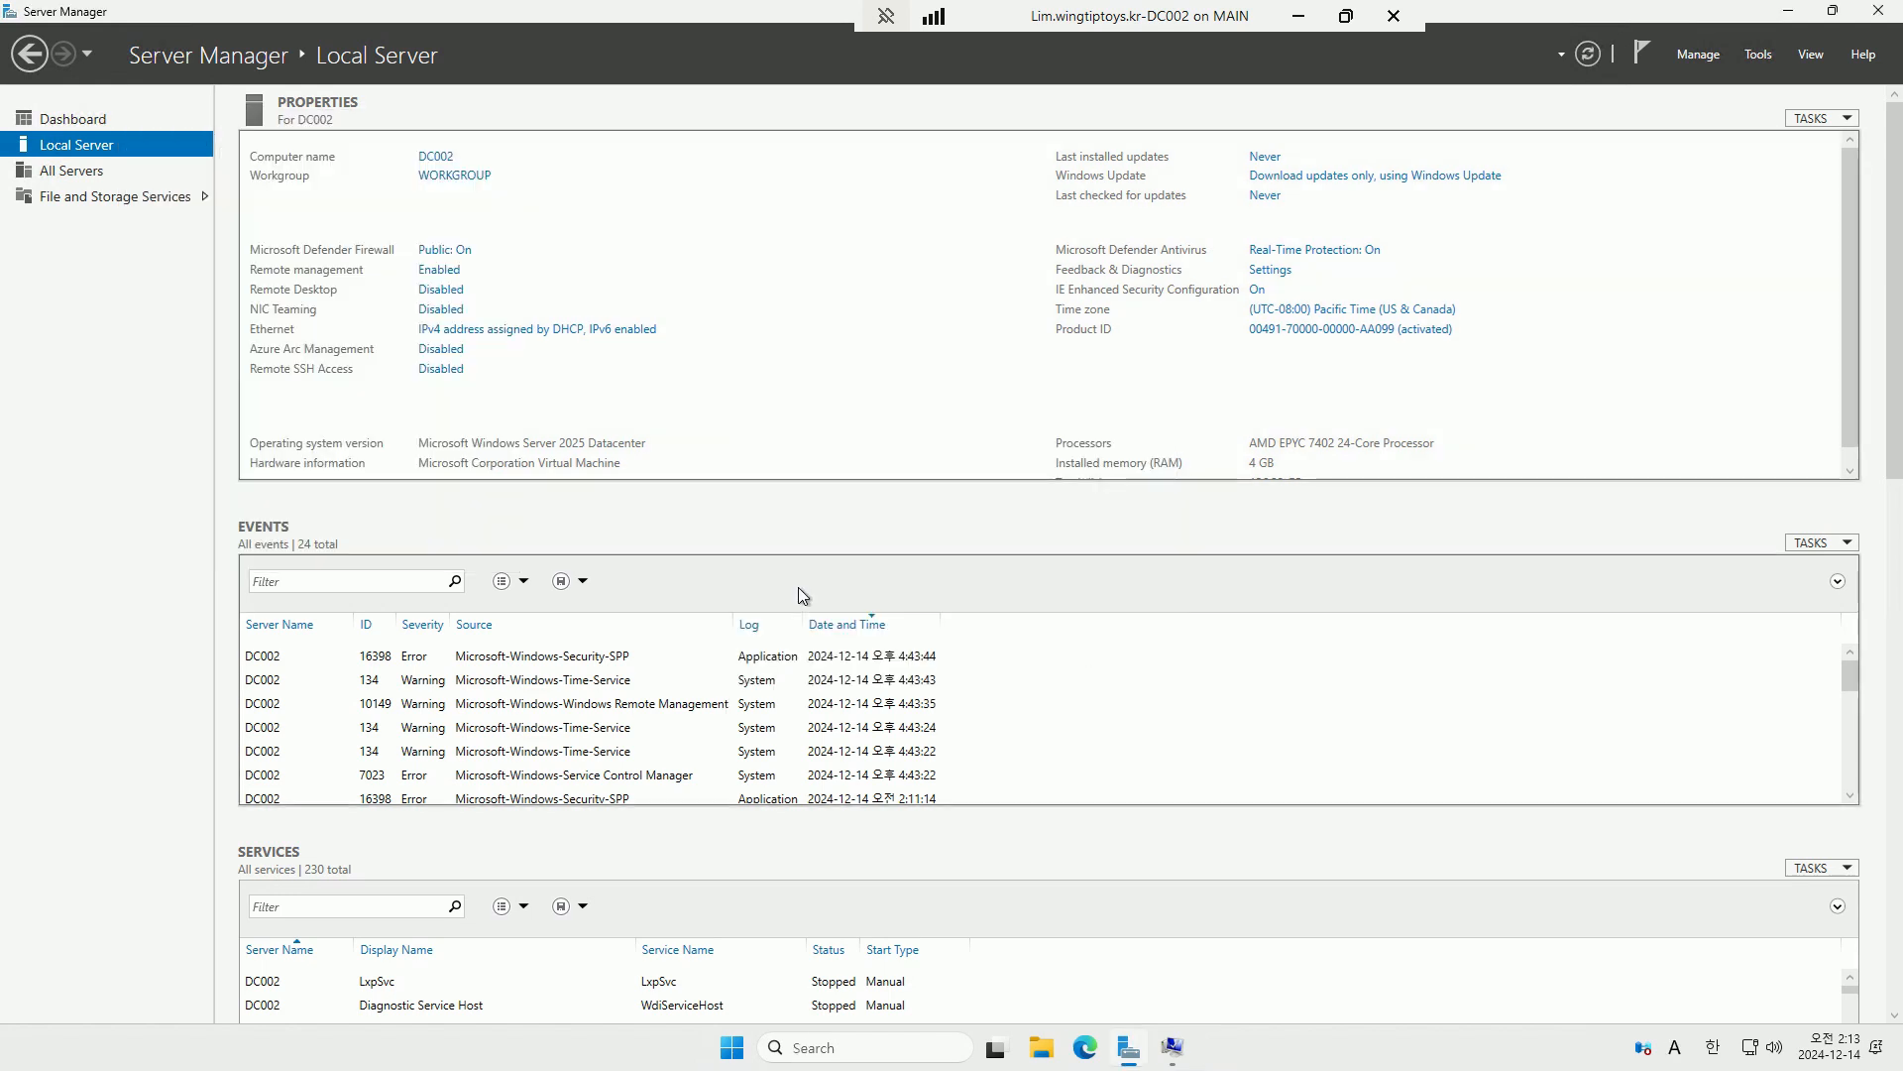
{"action": "left_click", "coordinate": [1062, 591]}
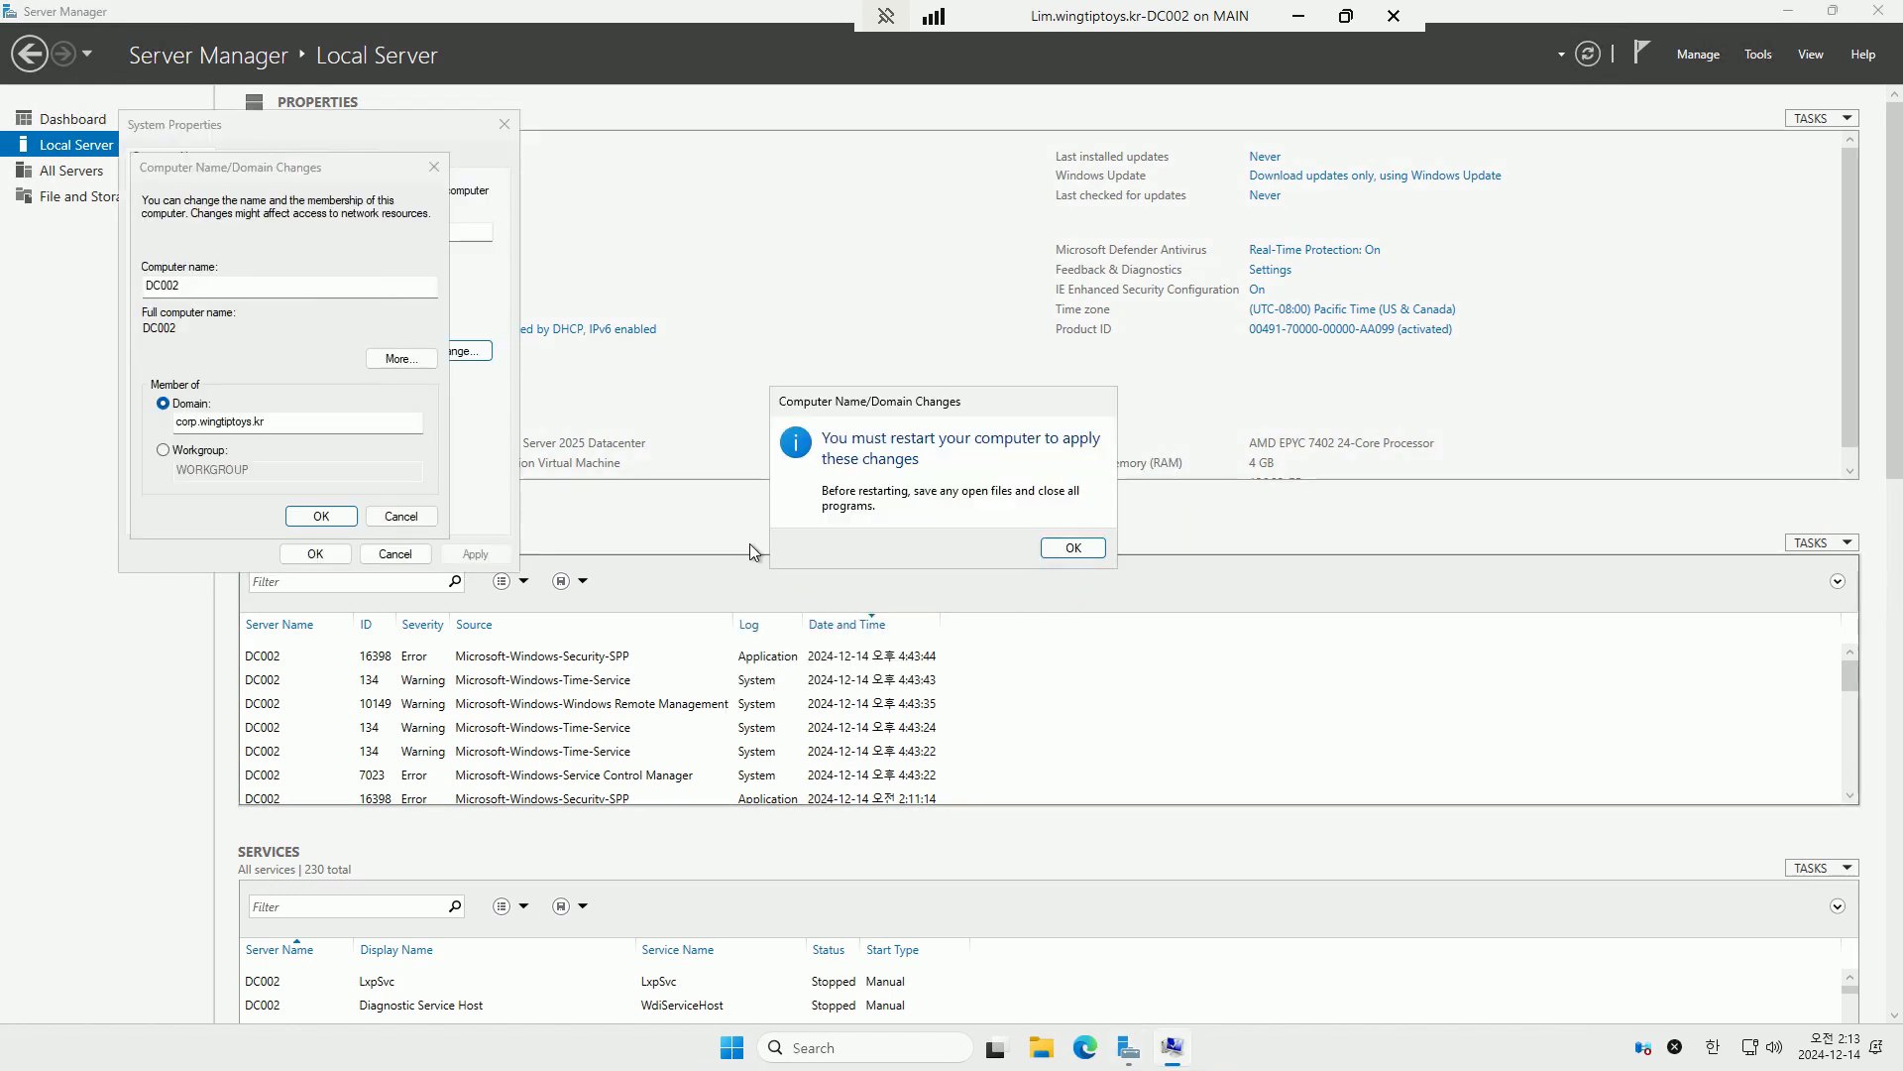
{"action": "left_click", "coordinate": [1073, 547]}
{"action": "left_click", "coordinate": [305, 555]}
{"action": "left_click", "coordinate": [951, 539]}
Restart DC002 now and sign back in to CORP with the domain admin account.
{"action": "left_click", "coordinate": [1409, 98]}
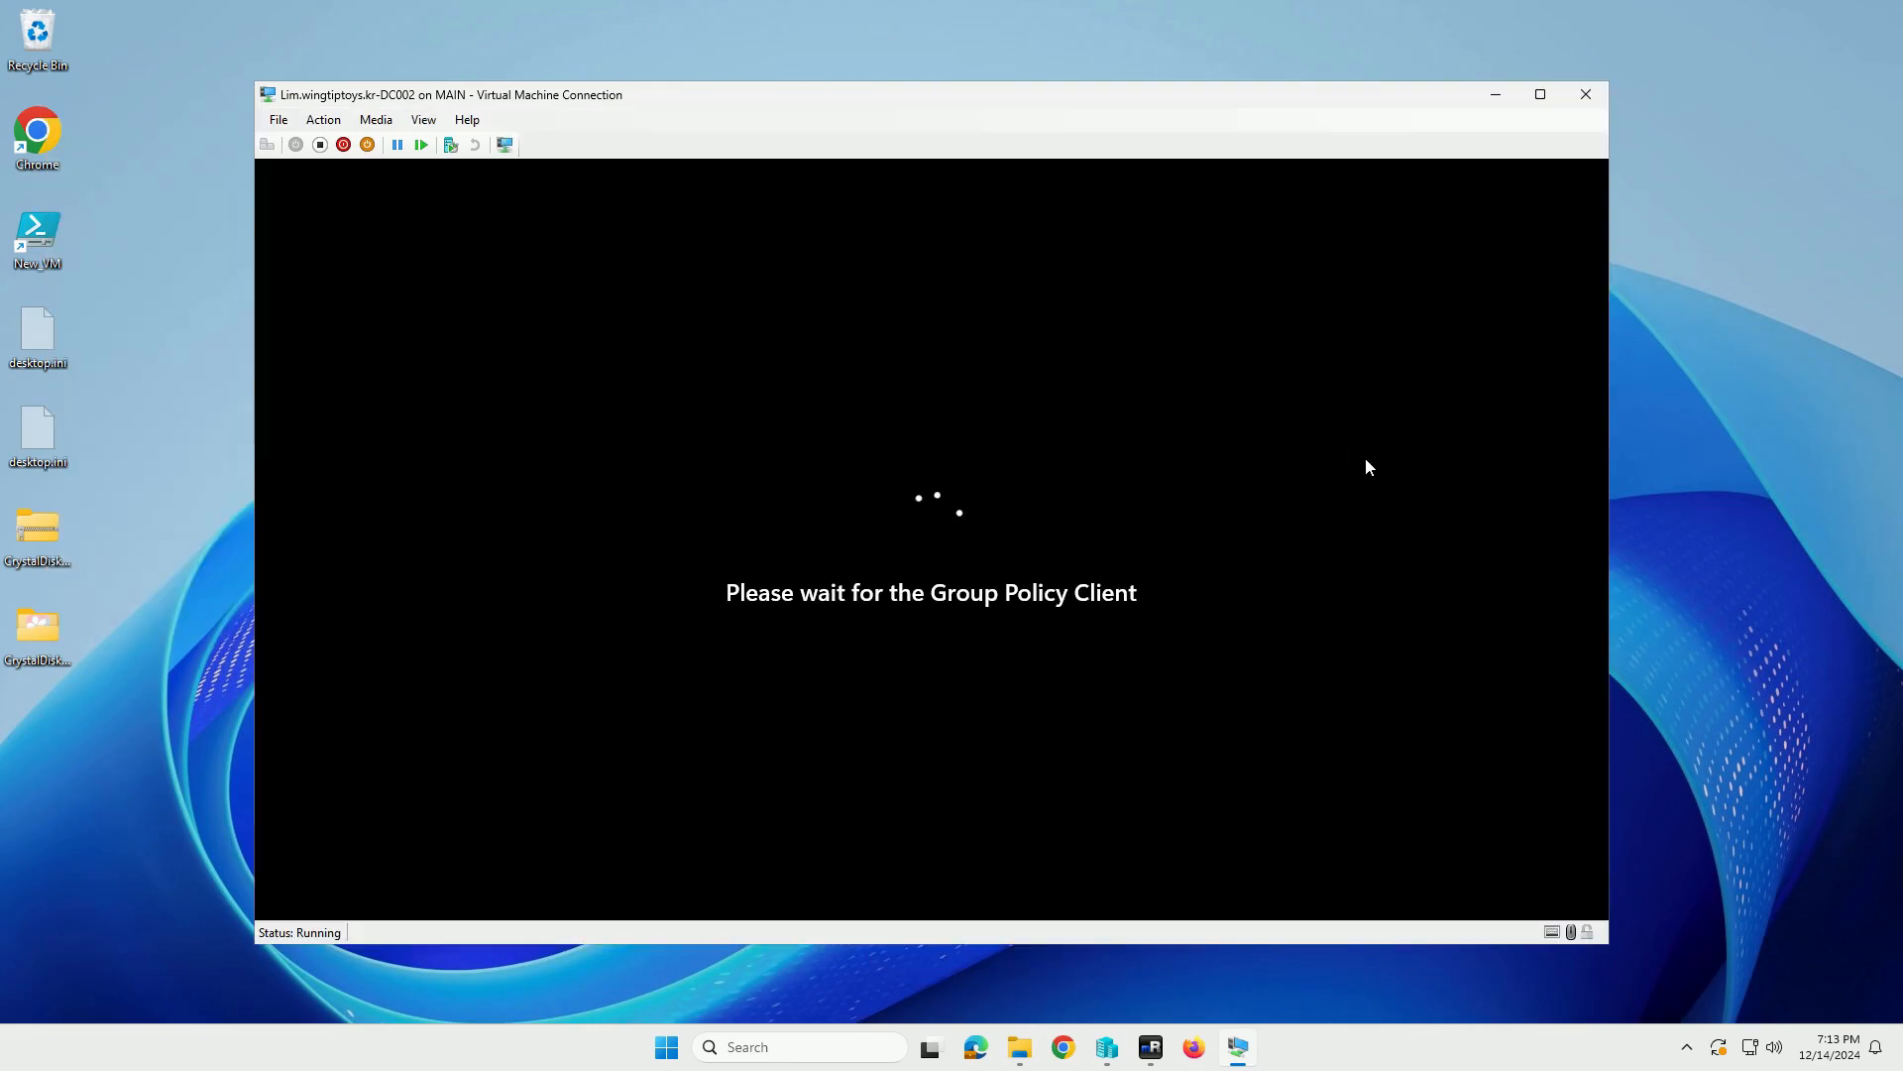
{"action": "type", "text": "dc-a"}
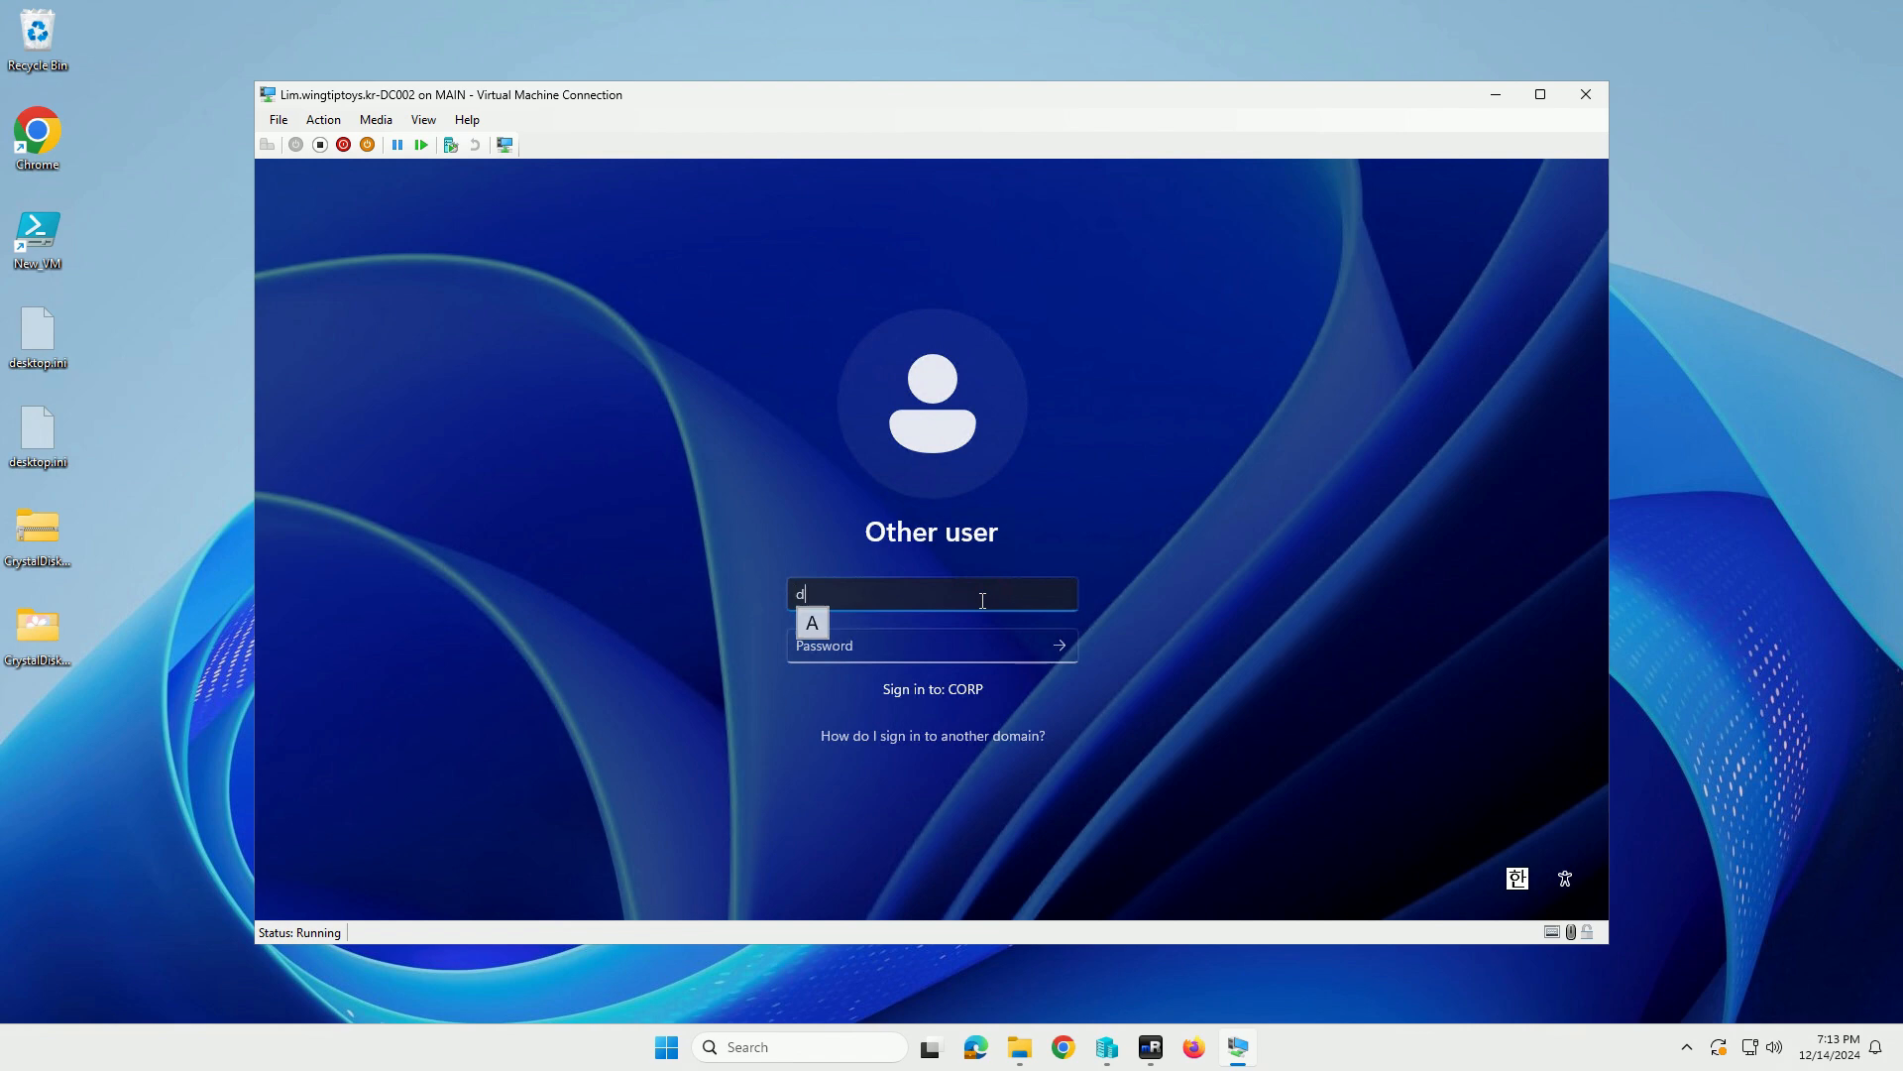
{"action": "type", "text": "dmin"}
{"action": "key", "text": "Tab"}
{"action": "type", "text": "P"}
{"action": "key", "text": "Return"}
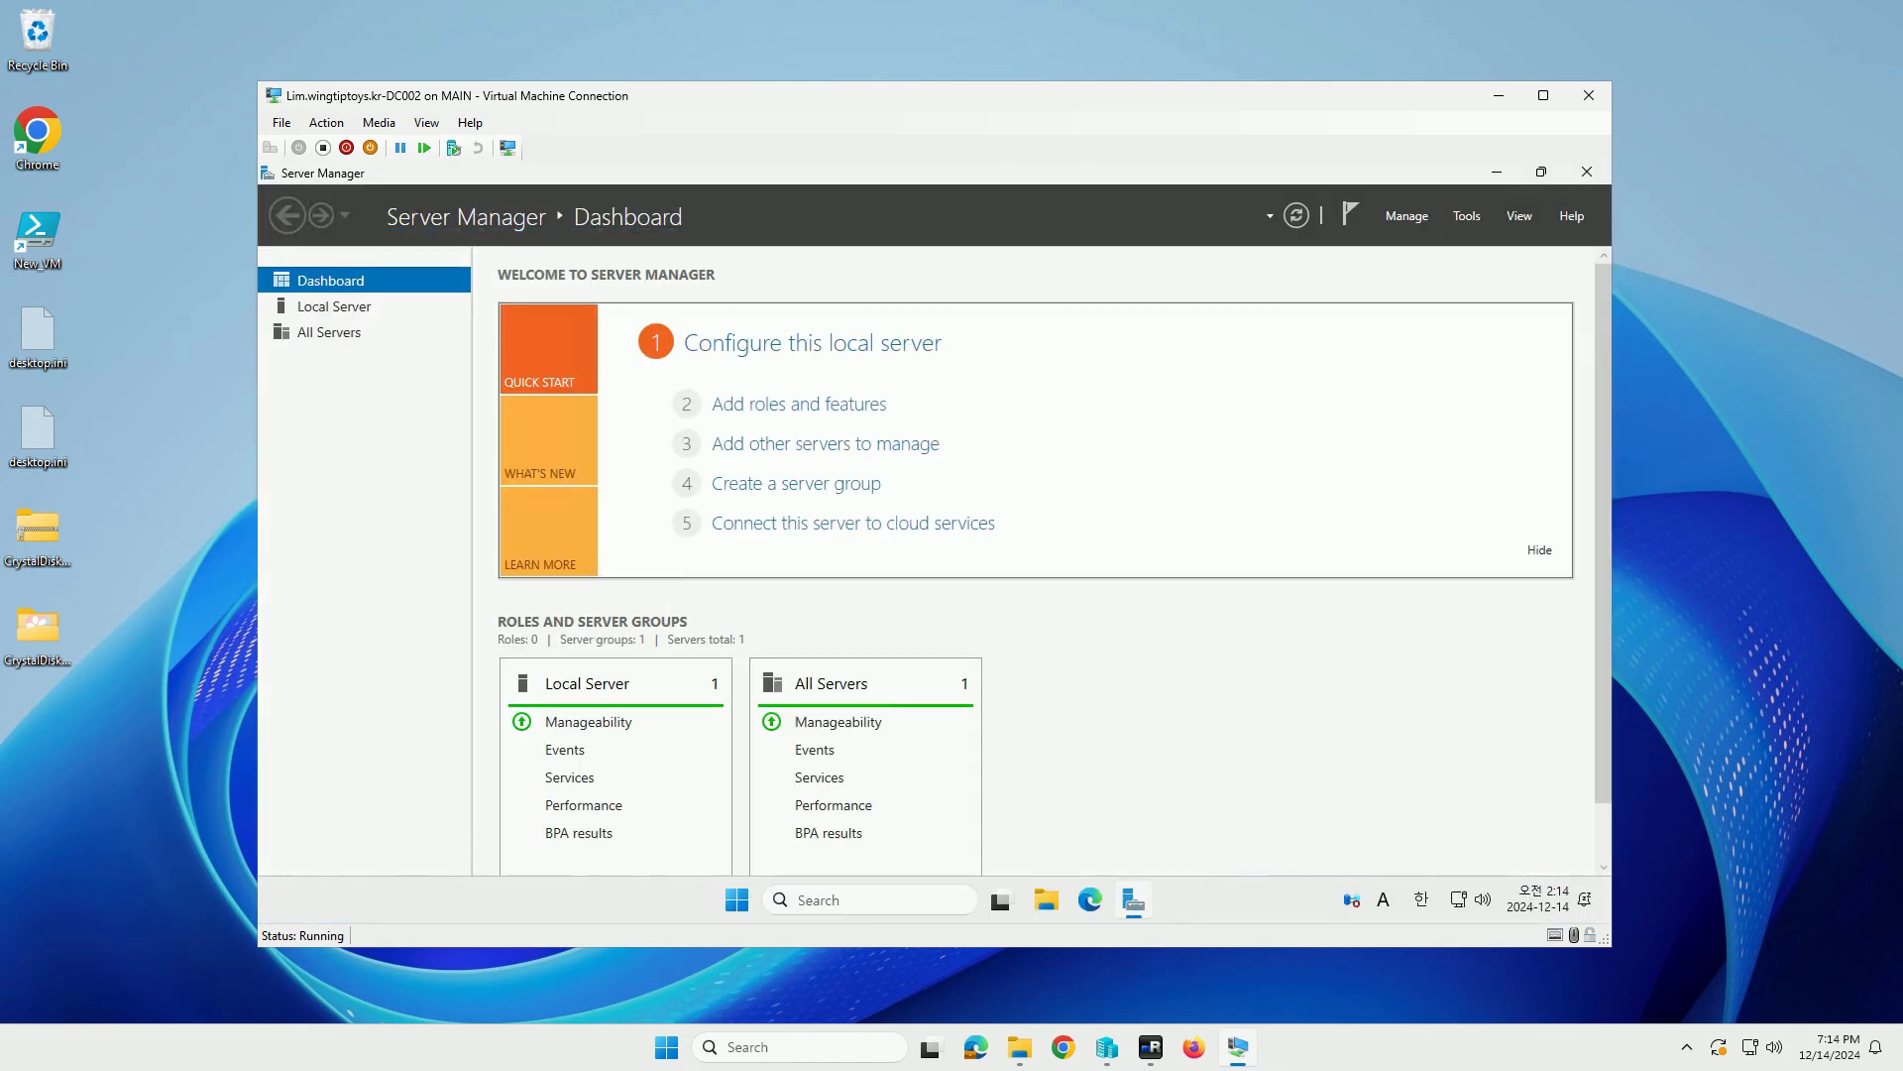
{"action": "left_click", "coordinate": [1543, 96]}
{"action": "left_click", "coordinate": [44, 145]}
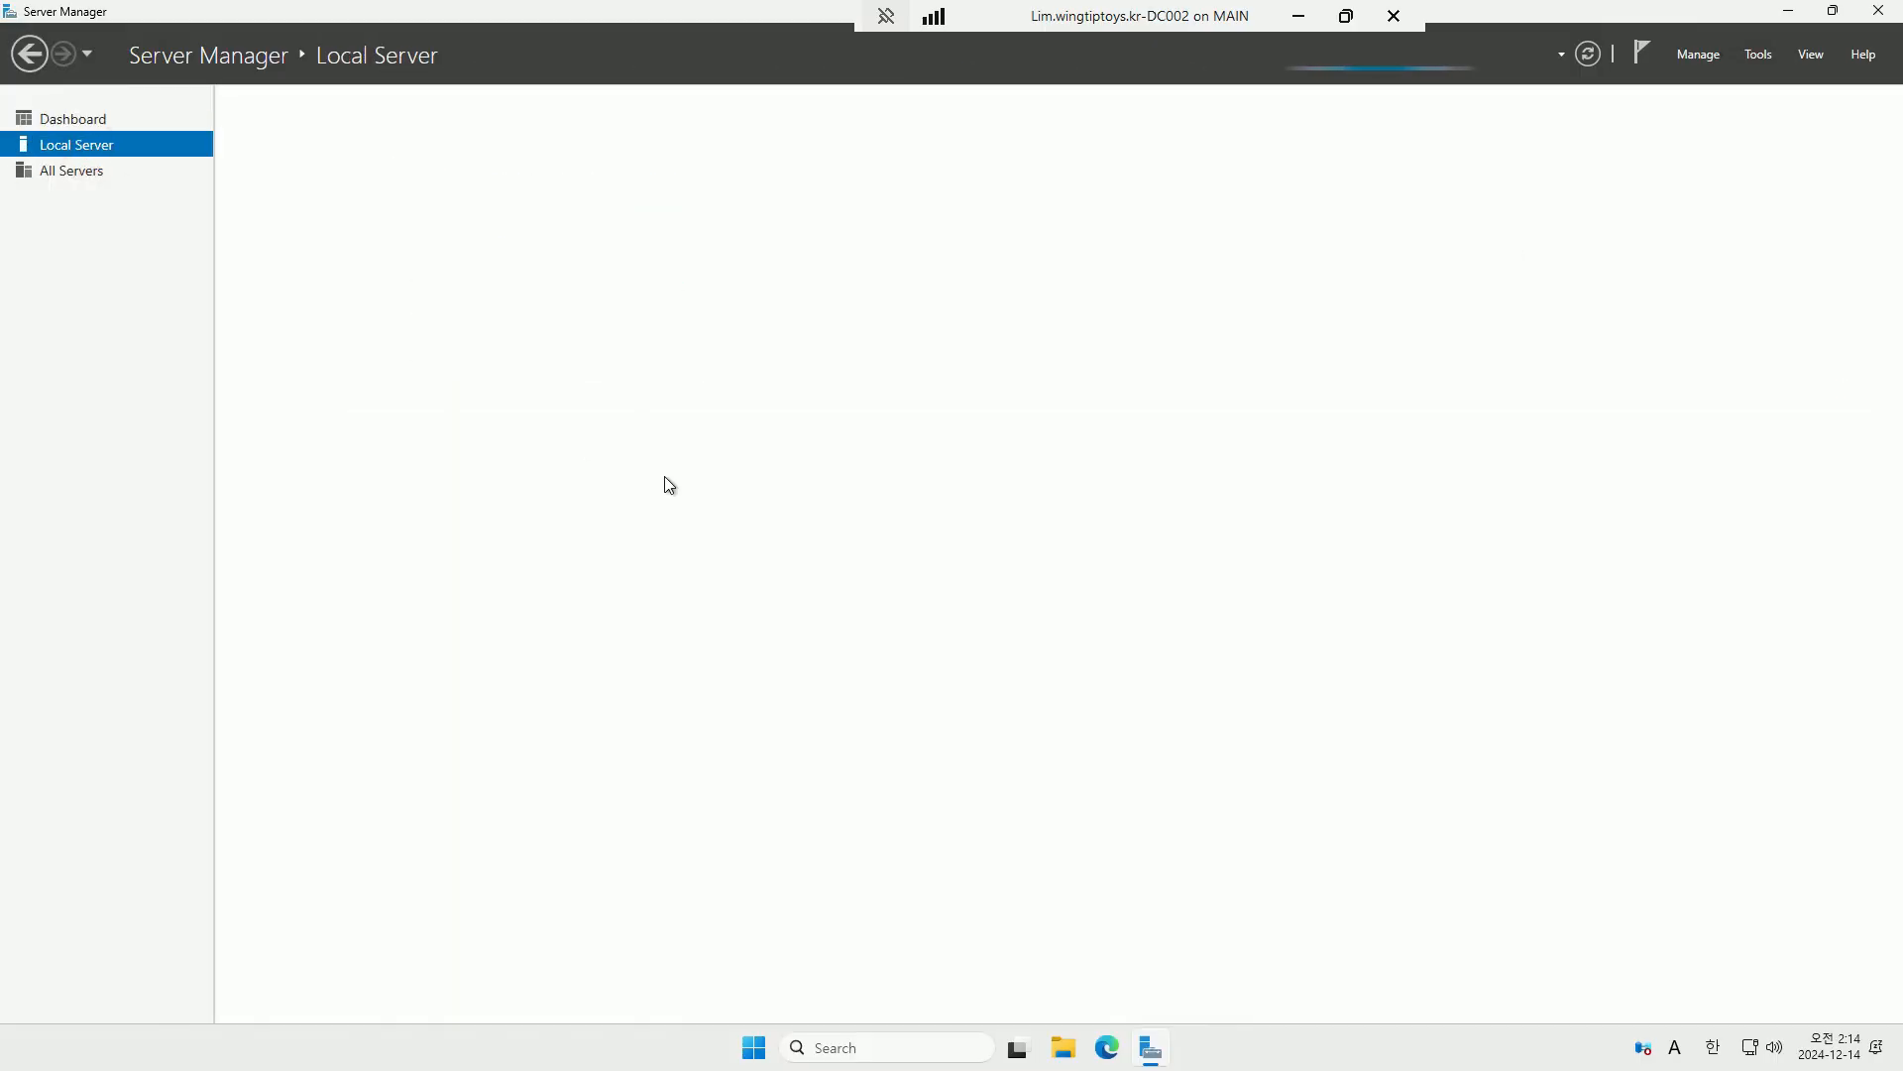
Start the Add Roles and Features wizard from the Dashboard and advance to server roles.
{"action": "left_click", "coordinate": [97, 121]}
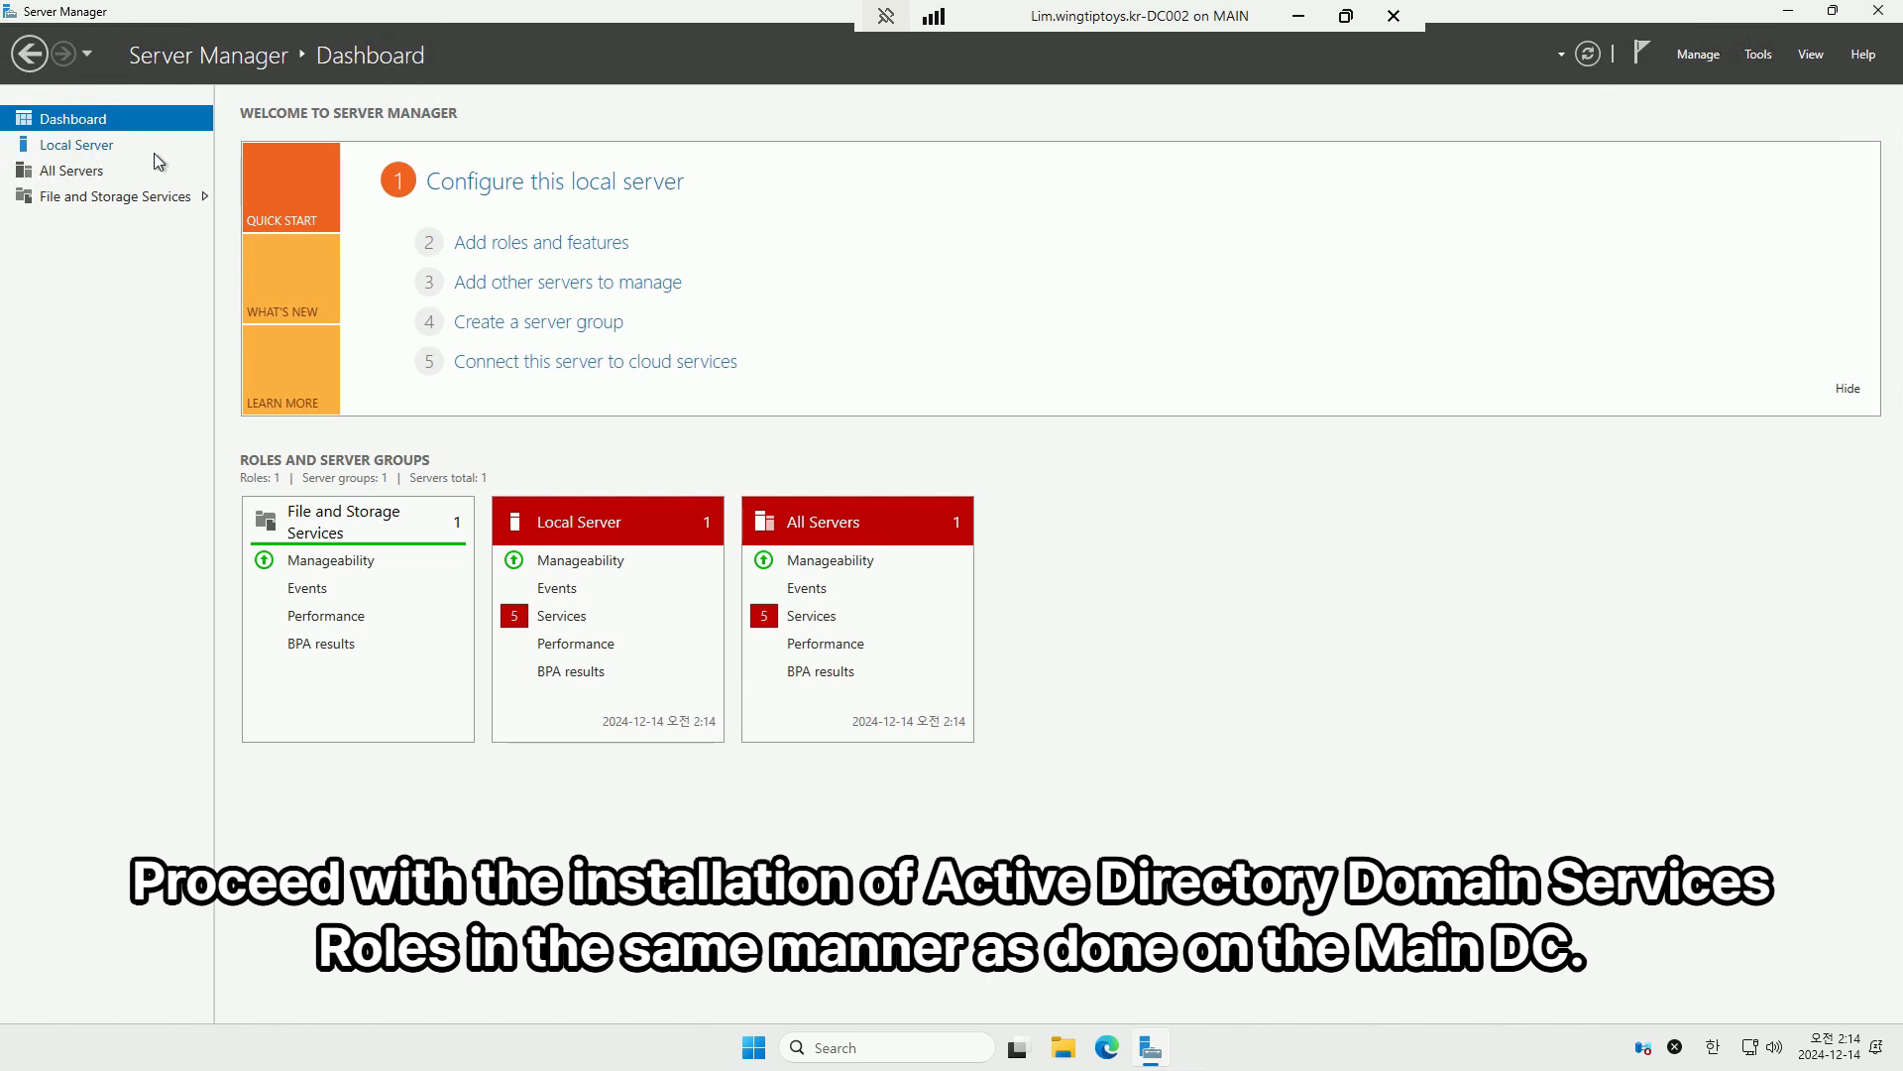
{"action": "left_click", "coordinate": [538, 254]}
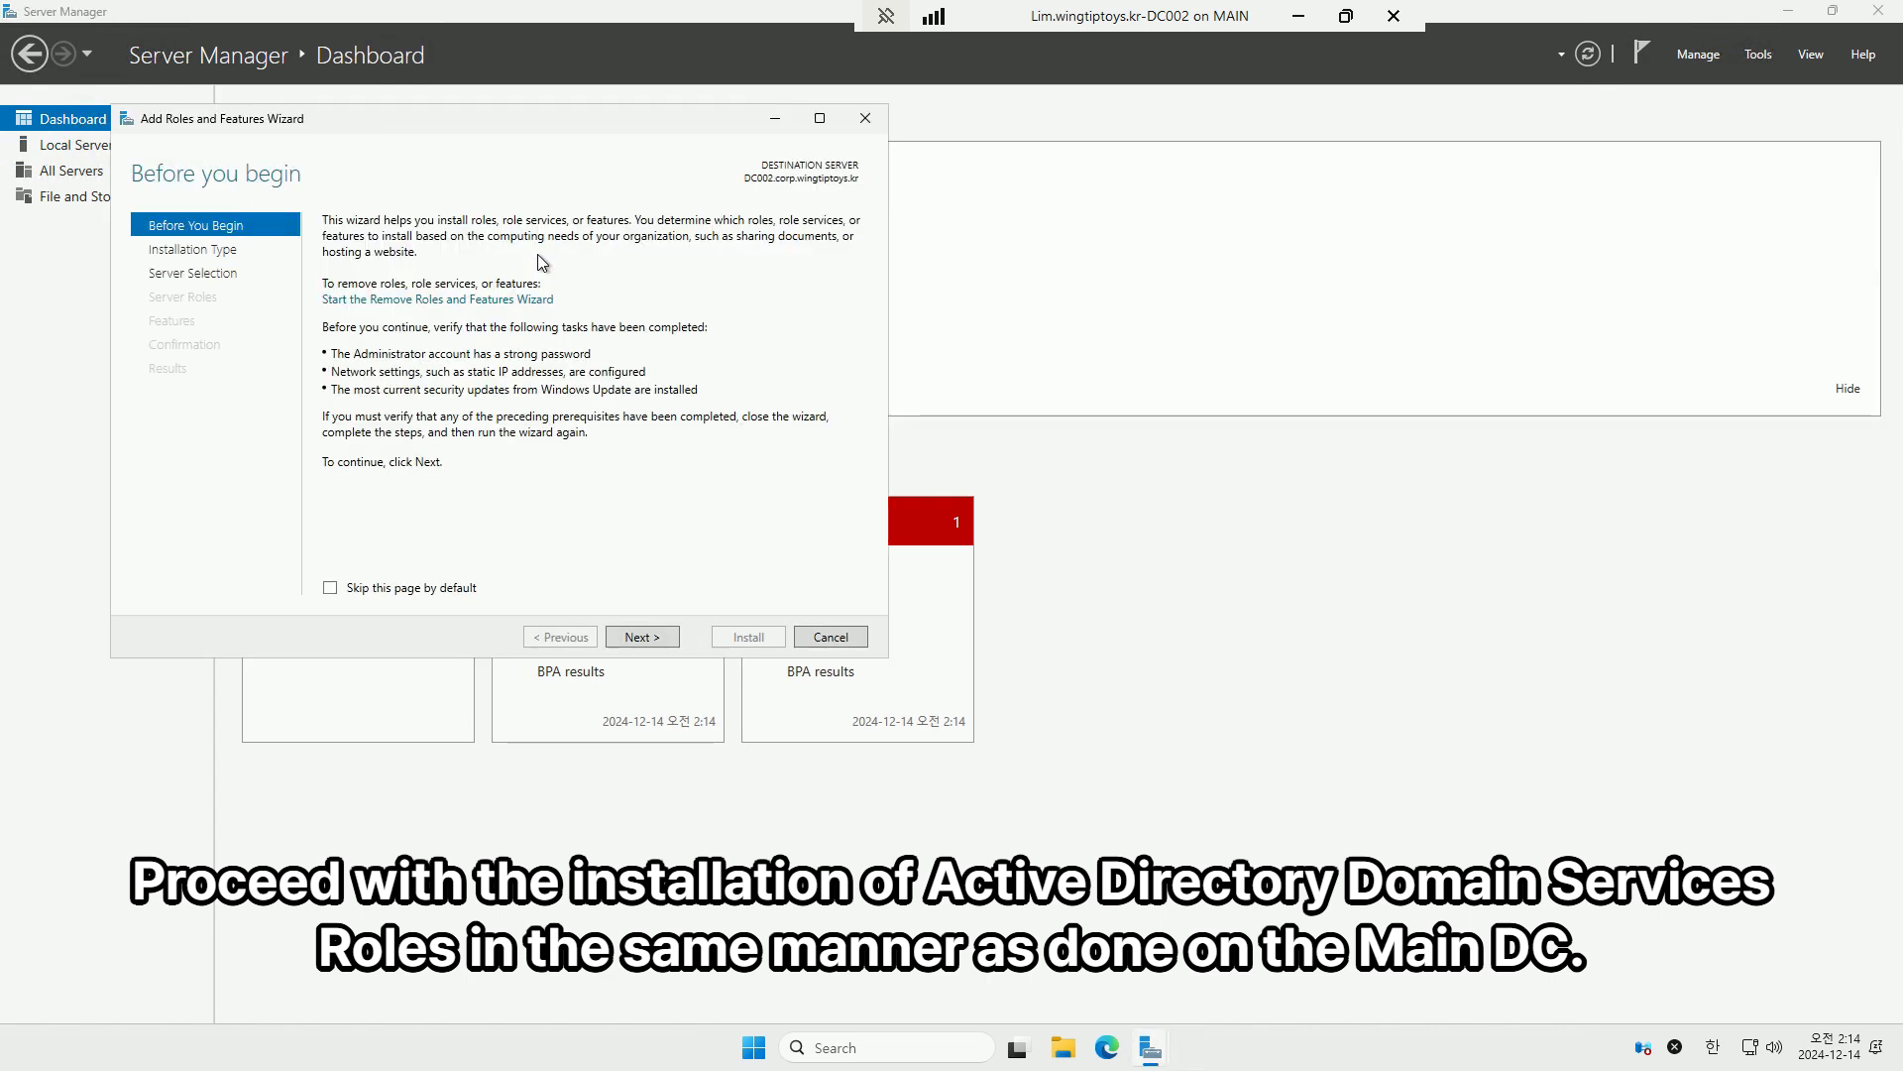
{"action": "left_click", "coordinate": [656, 647]}
{"action": "left_click", "coordinate": [655, 645]}
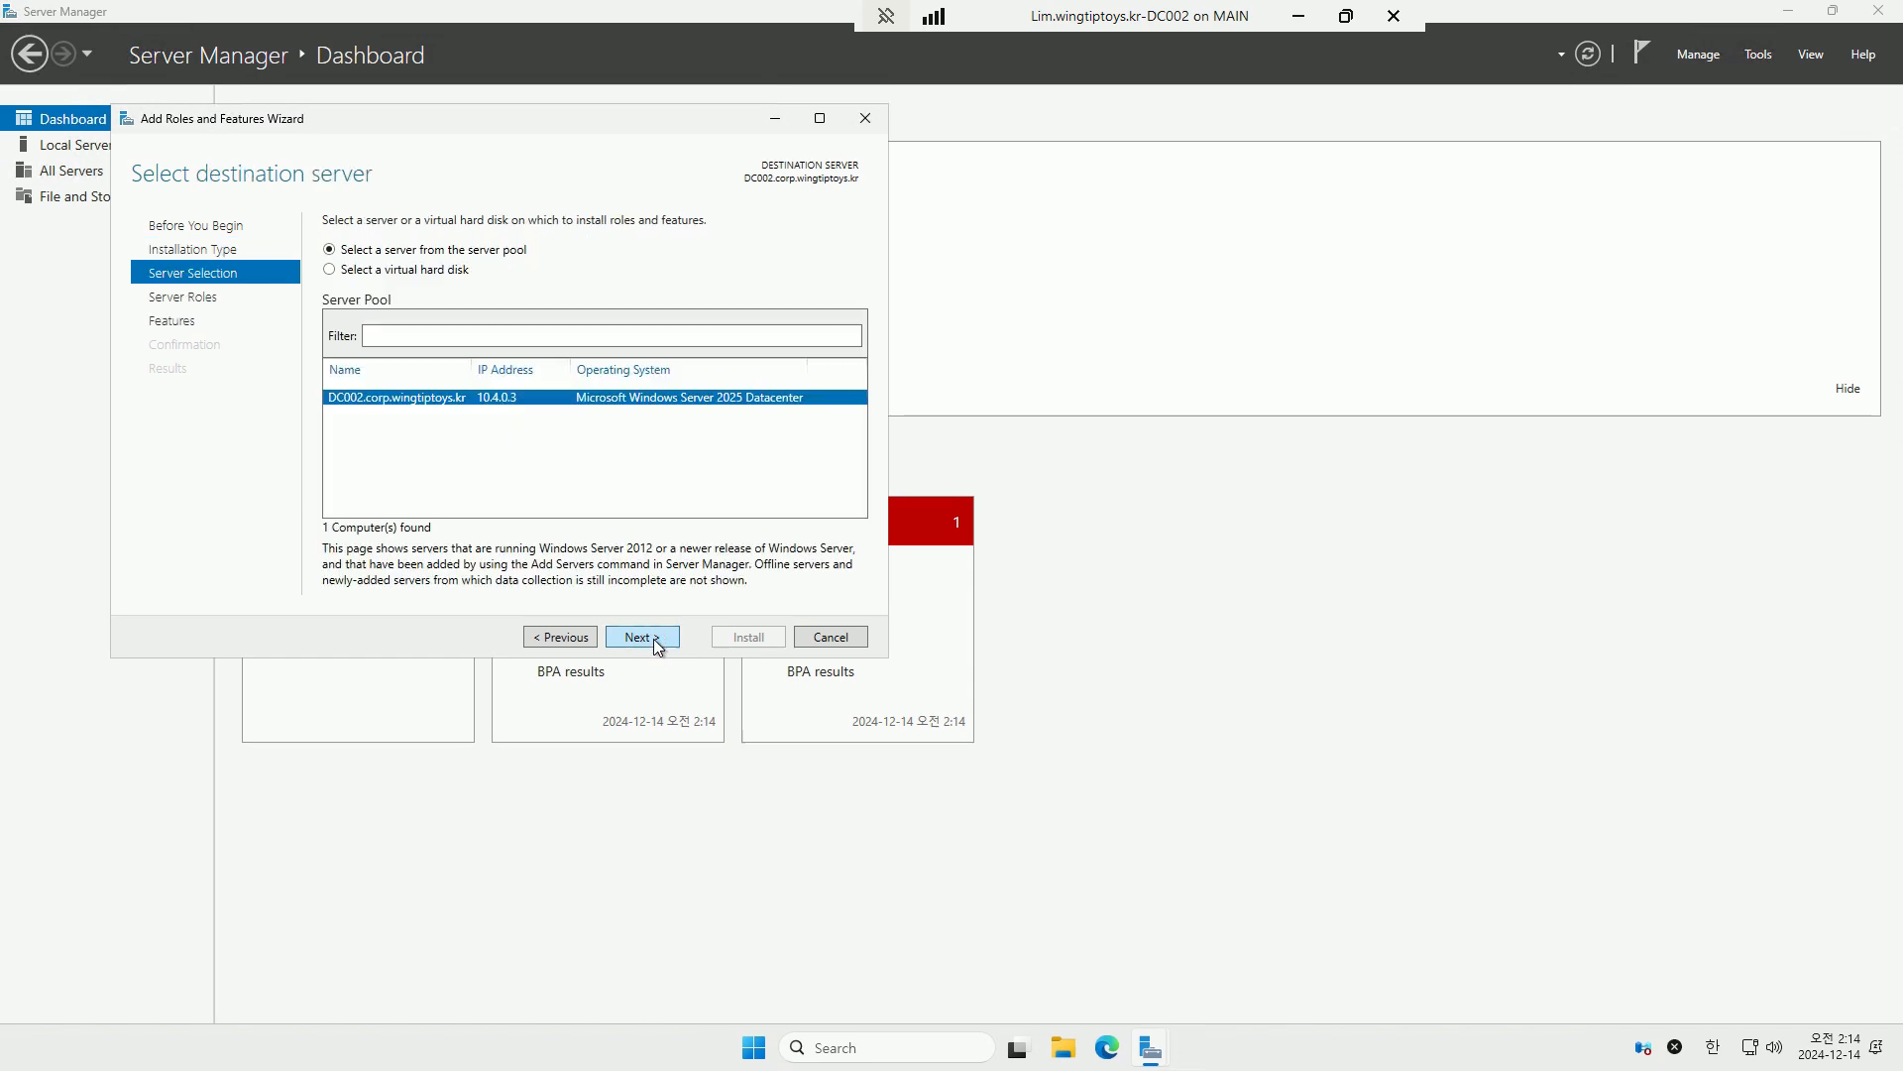
{"action": "left_click", "coordinate": [656, 638]}
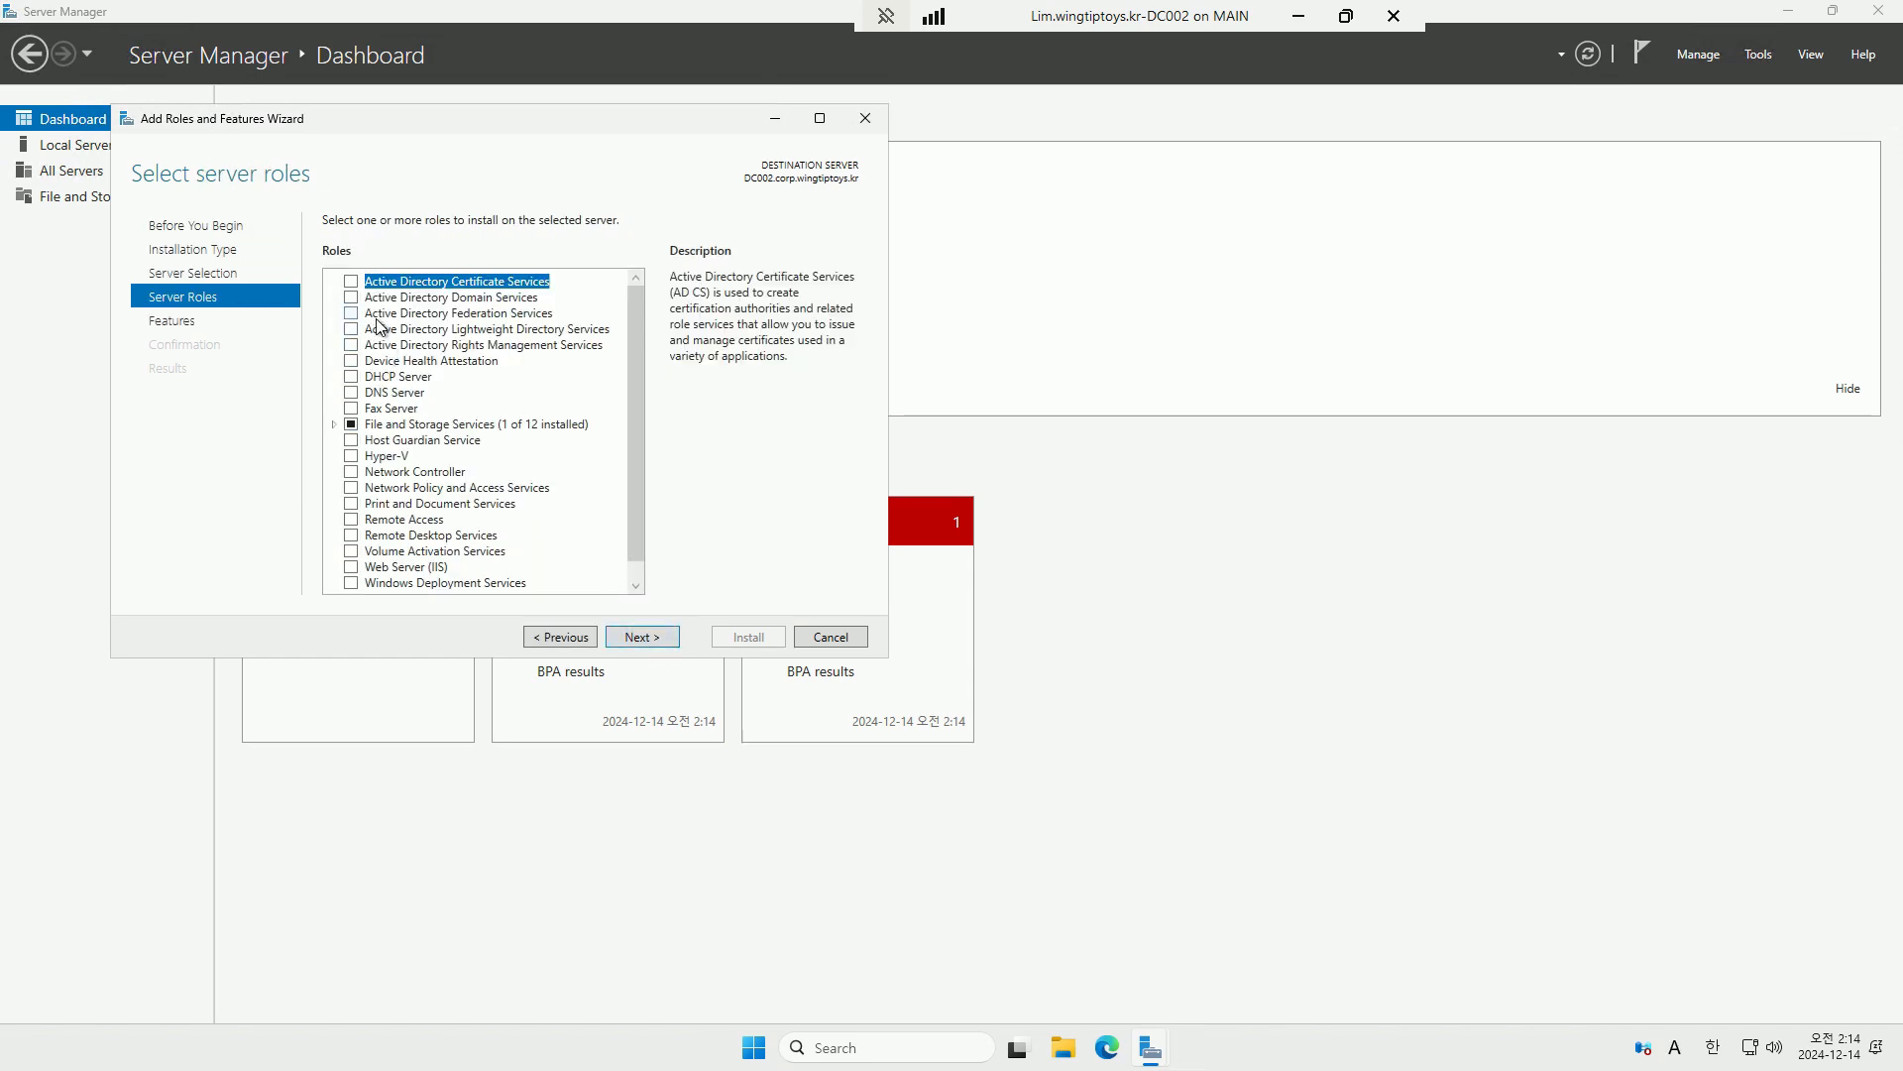
Install Active Directory Domain Services with its required features, then launch domain controller promotion.
{"action": "left_click", "coordinate": [350, 297]}
{"action": "left_click", "coordinate": [560, 554]}
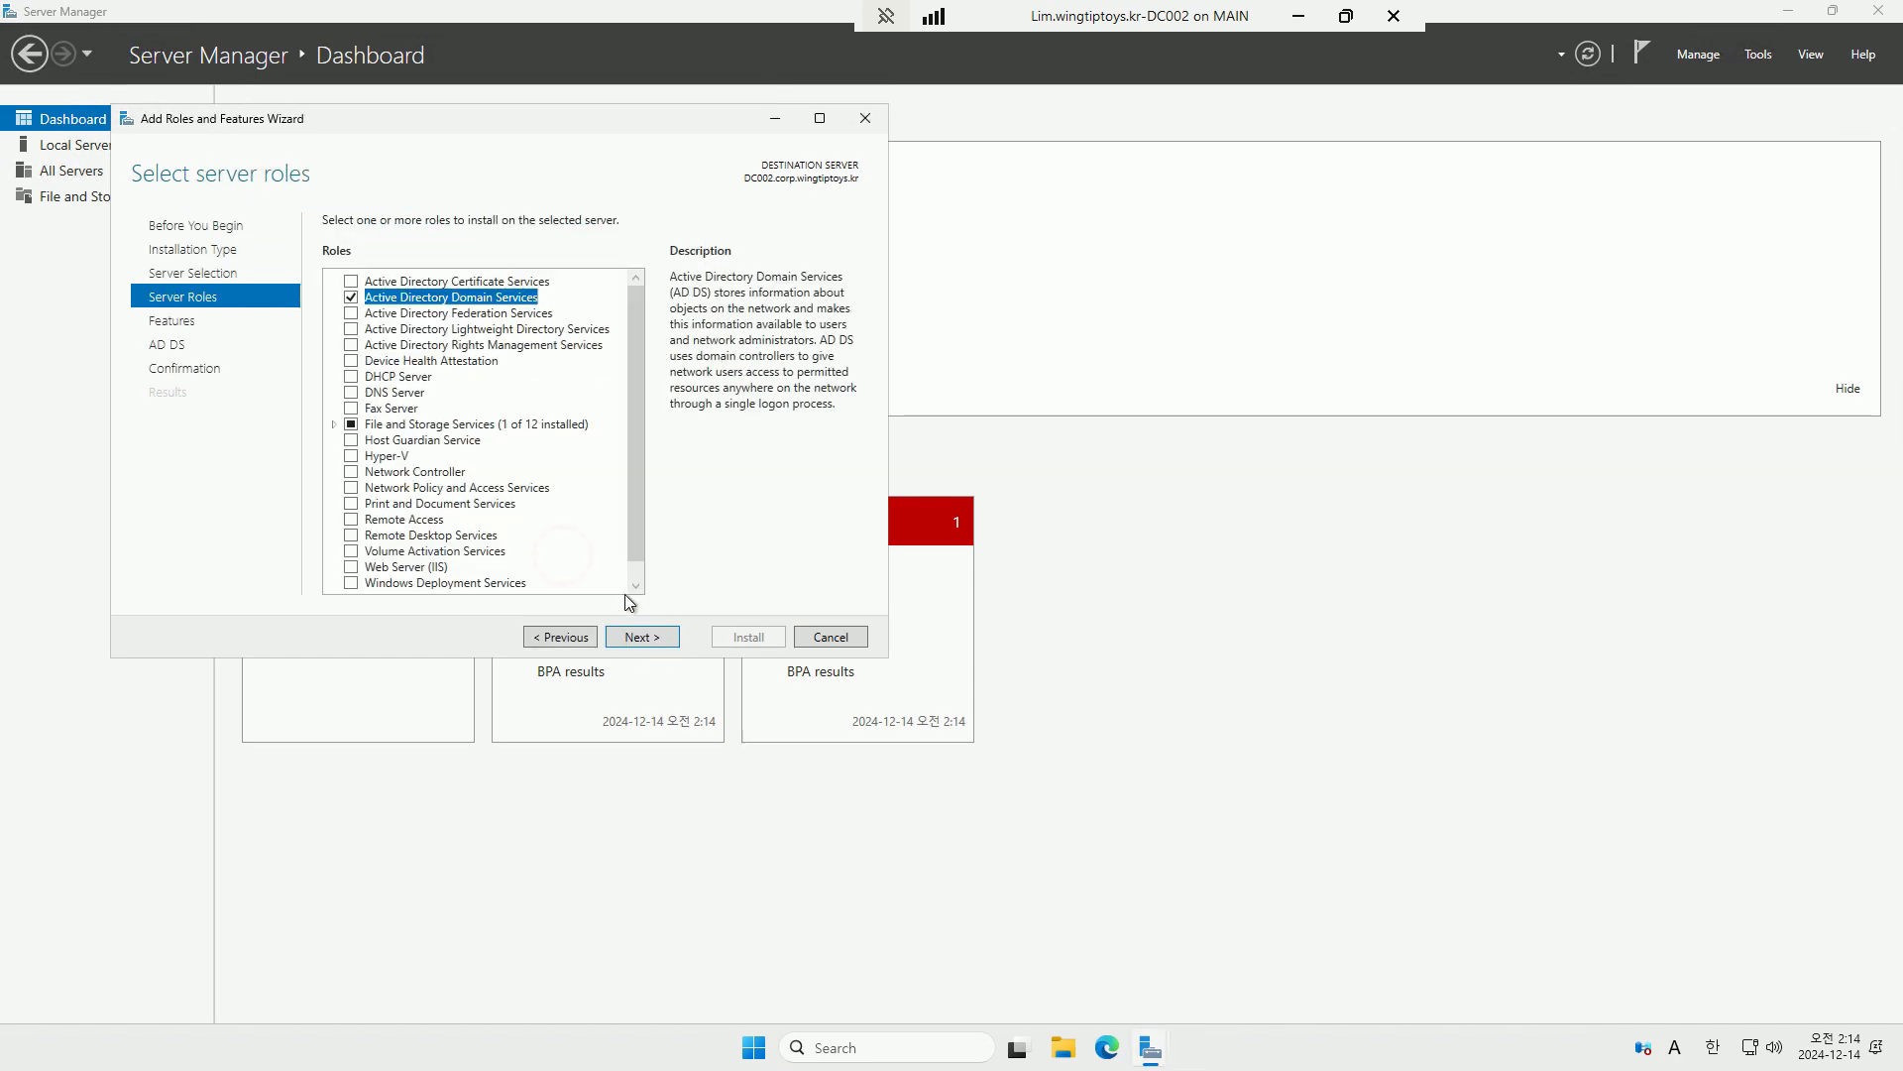
{"action": "left_click", "coordinate": [660, 639]}
{"action": "left_click", "coordinate": [663, 644]}
{"action": "left_click", "coordinate": [663, 644]}
{"action": "left_click", "coordinate": [753, 637]}
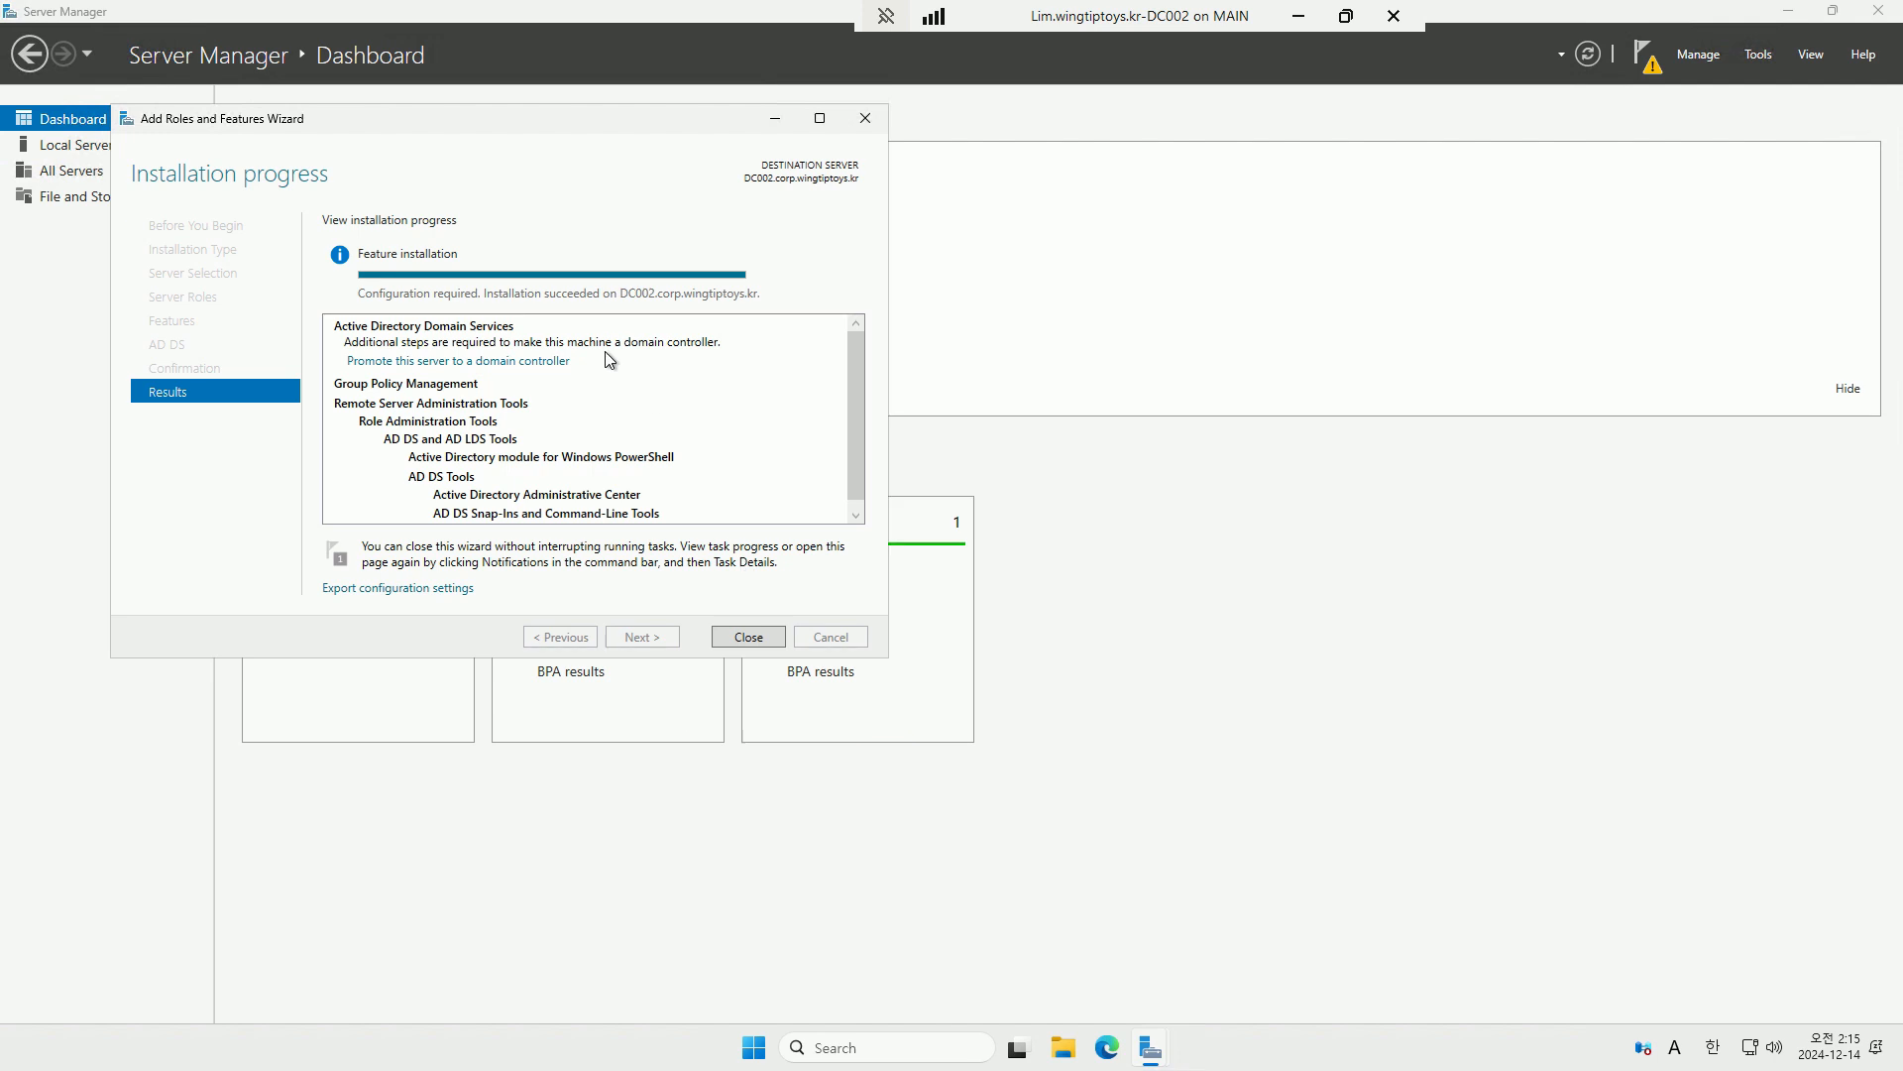
{"action": "left_click", "coordinate": [505, 363]}
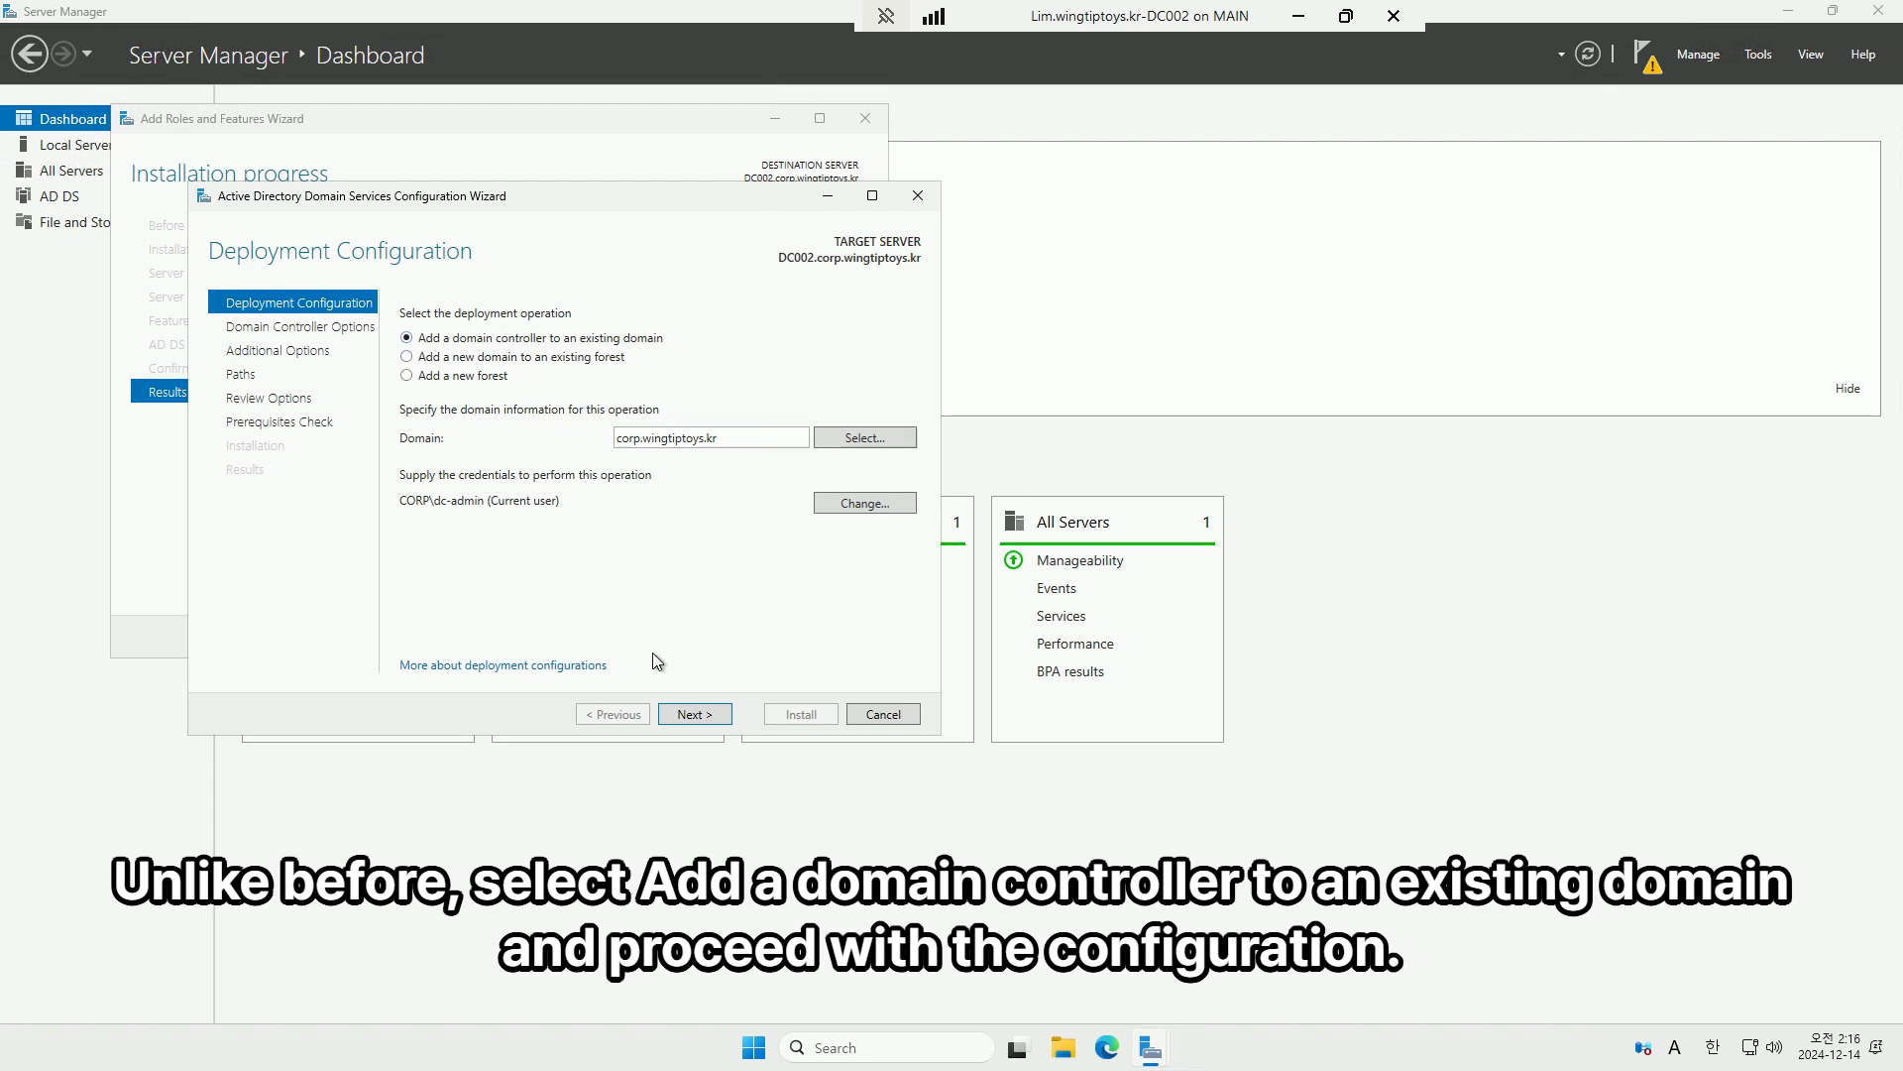
Add DC002 as a controller to the existing domain and enter the DSRM password.
{"action": "left_click", "coordinate": [681, 716]}
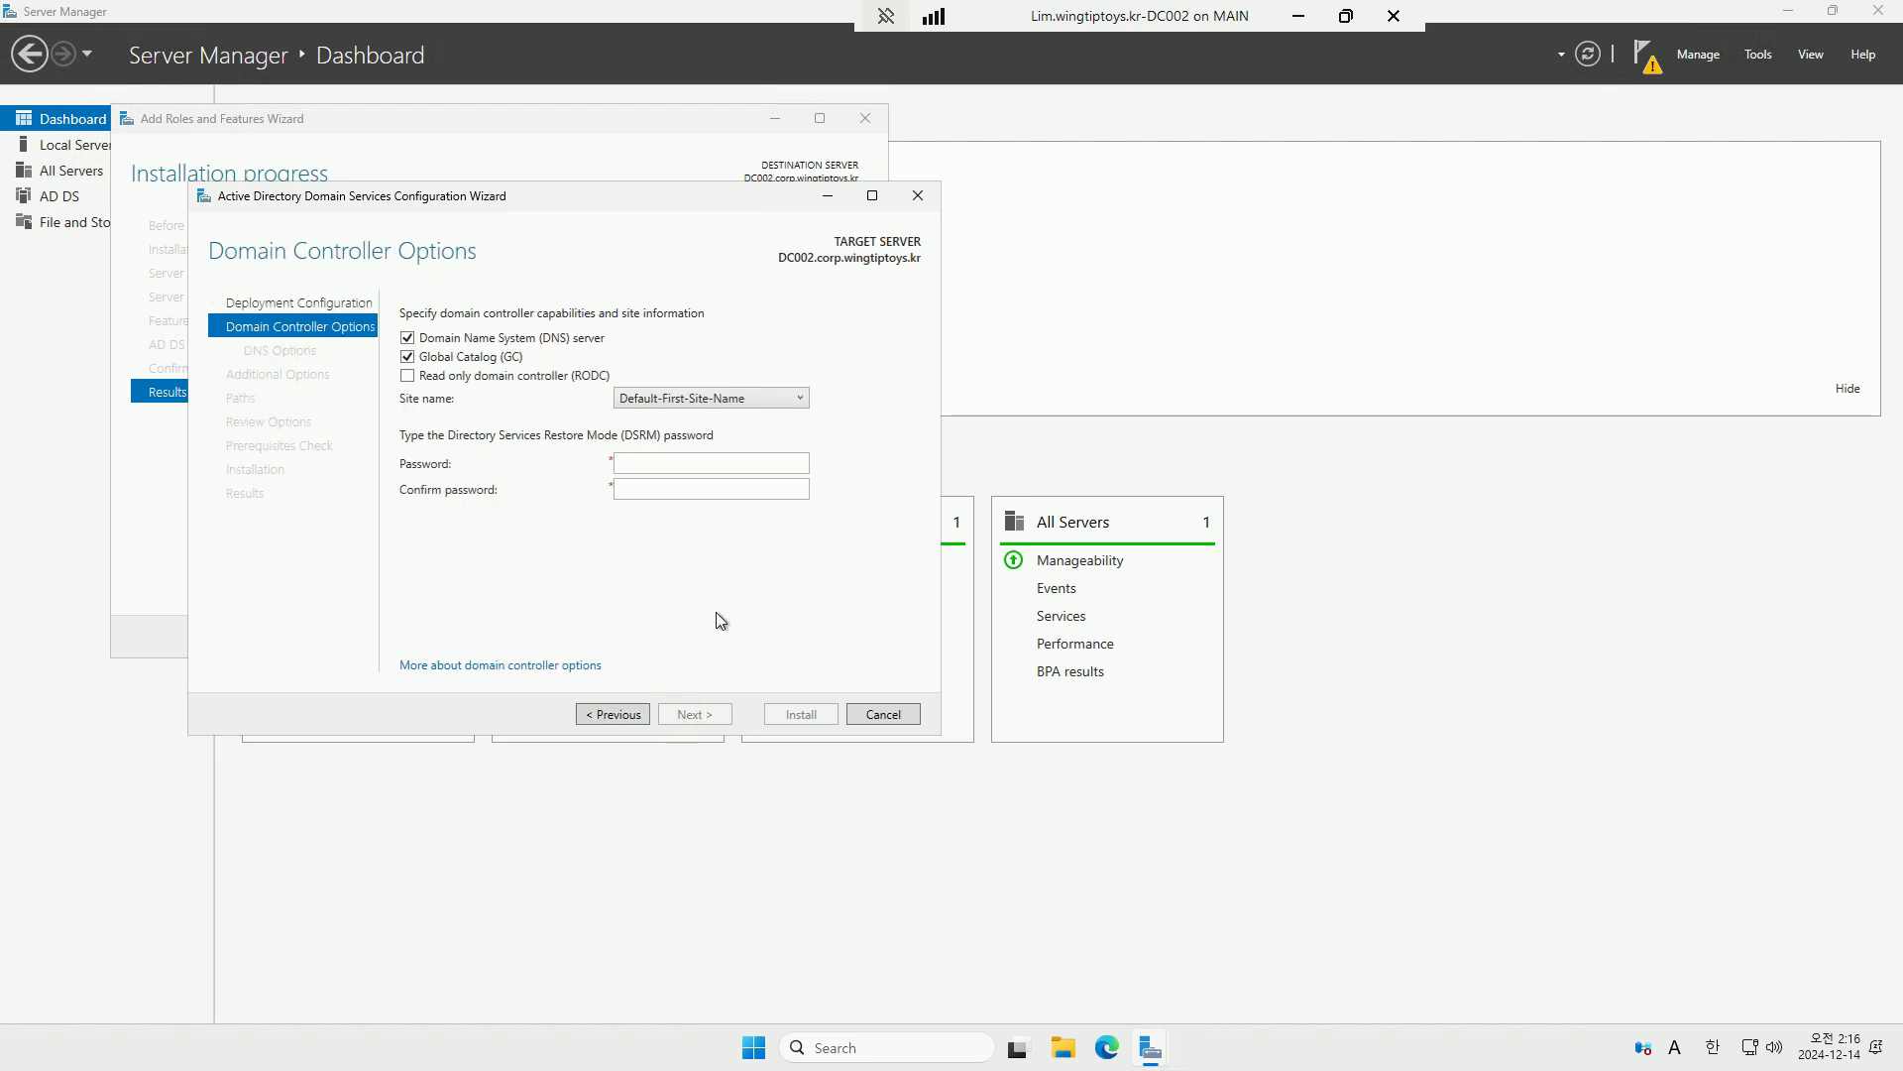
{"action": "left_click", "coordinate": [743, 405]}
{"action": "left_click", "coordinate": [767, 461]}
{"action": "type", "text": "••••••••••"}
{"action": "key", "text": "Tab"}
{"action": "type", "text": "••••••••••"}
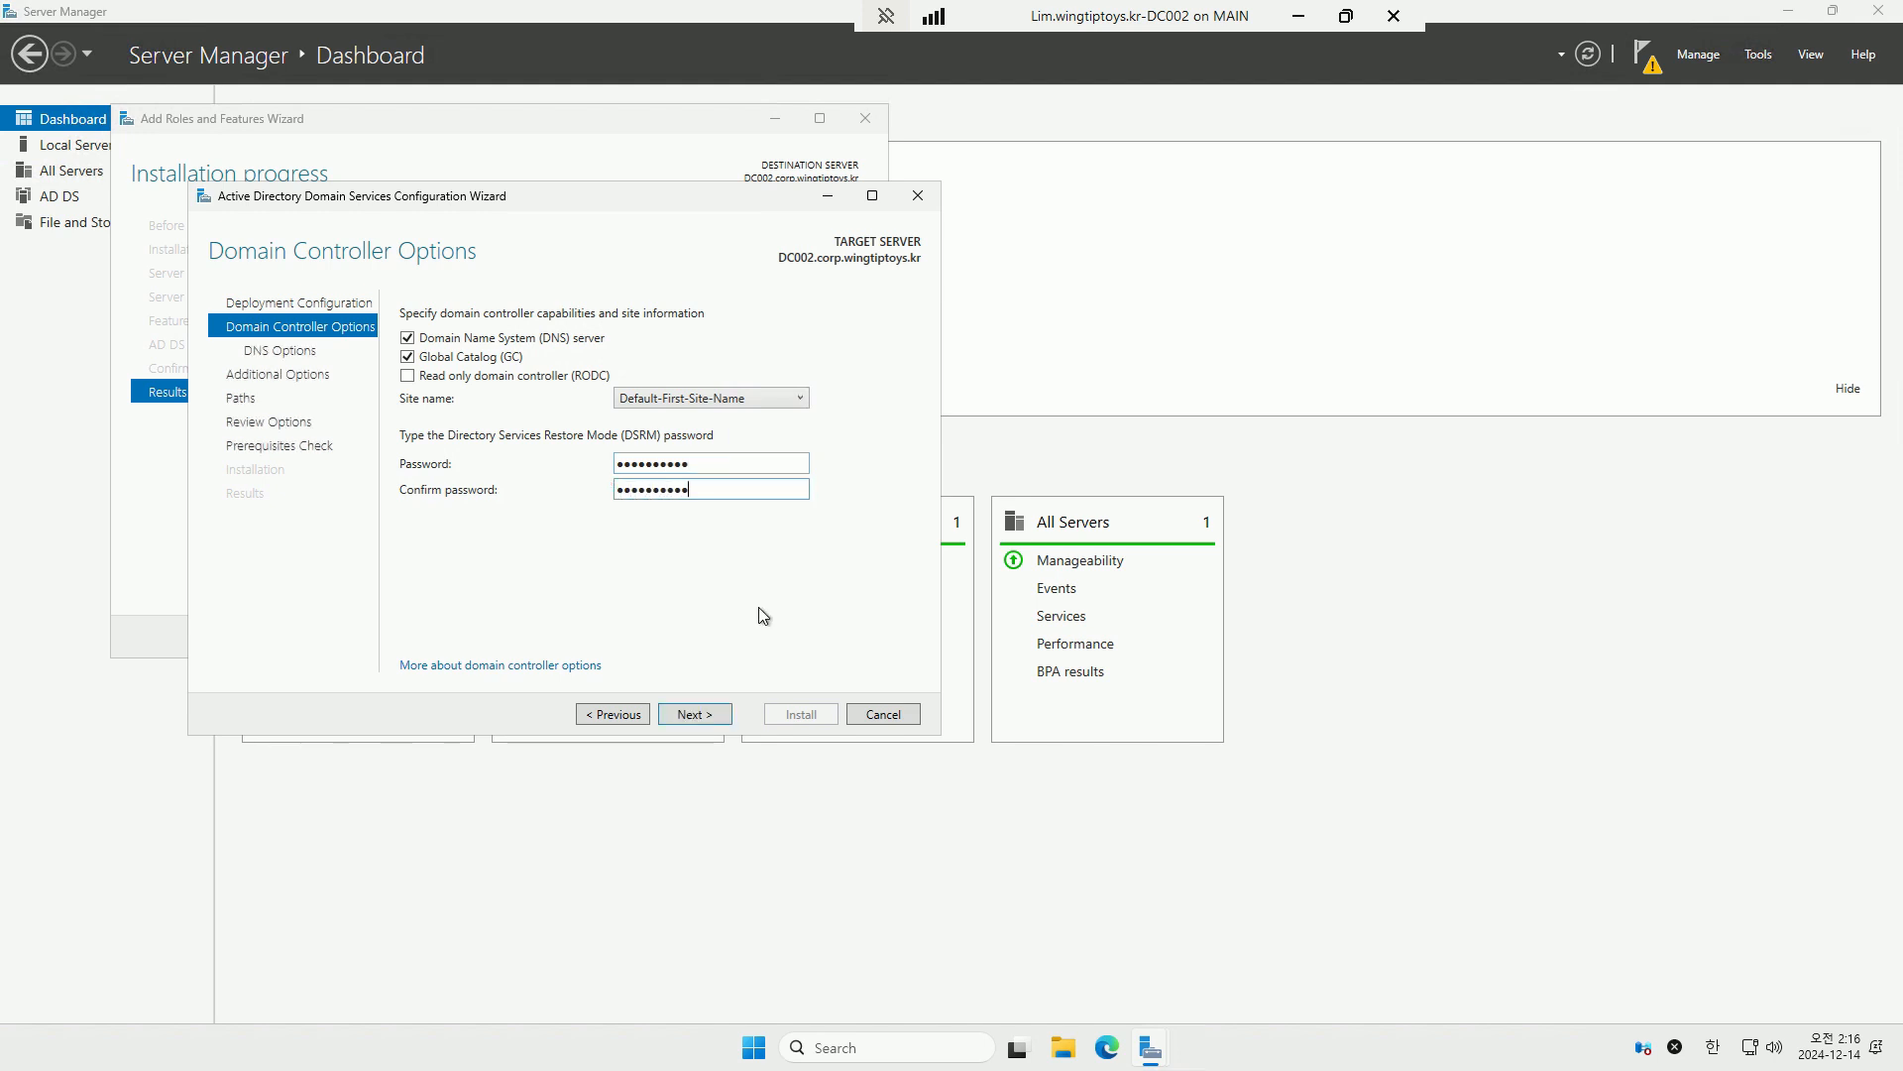
Accept default DC, DNS, replication and path options, then install the domain controller.
{"action": "left_click", "coordinate": [703, 714]}
{"action": "left_click", "coordinate": [703, 715]}
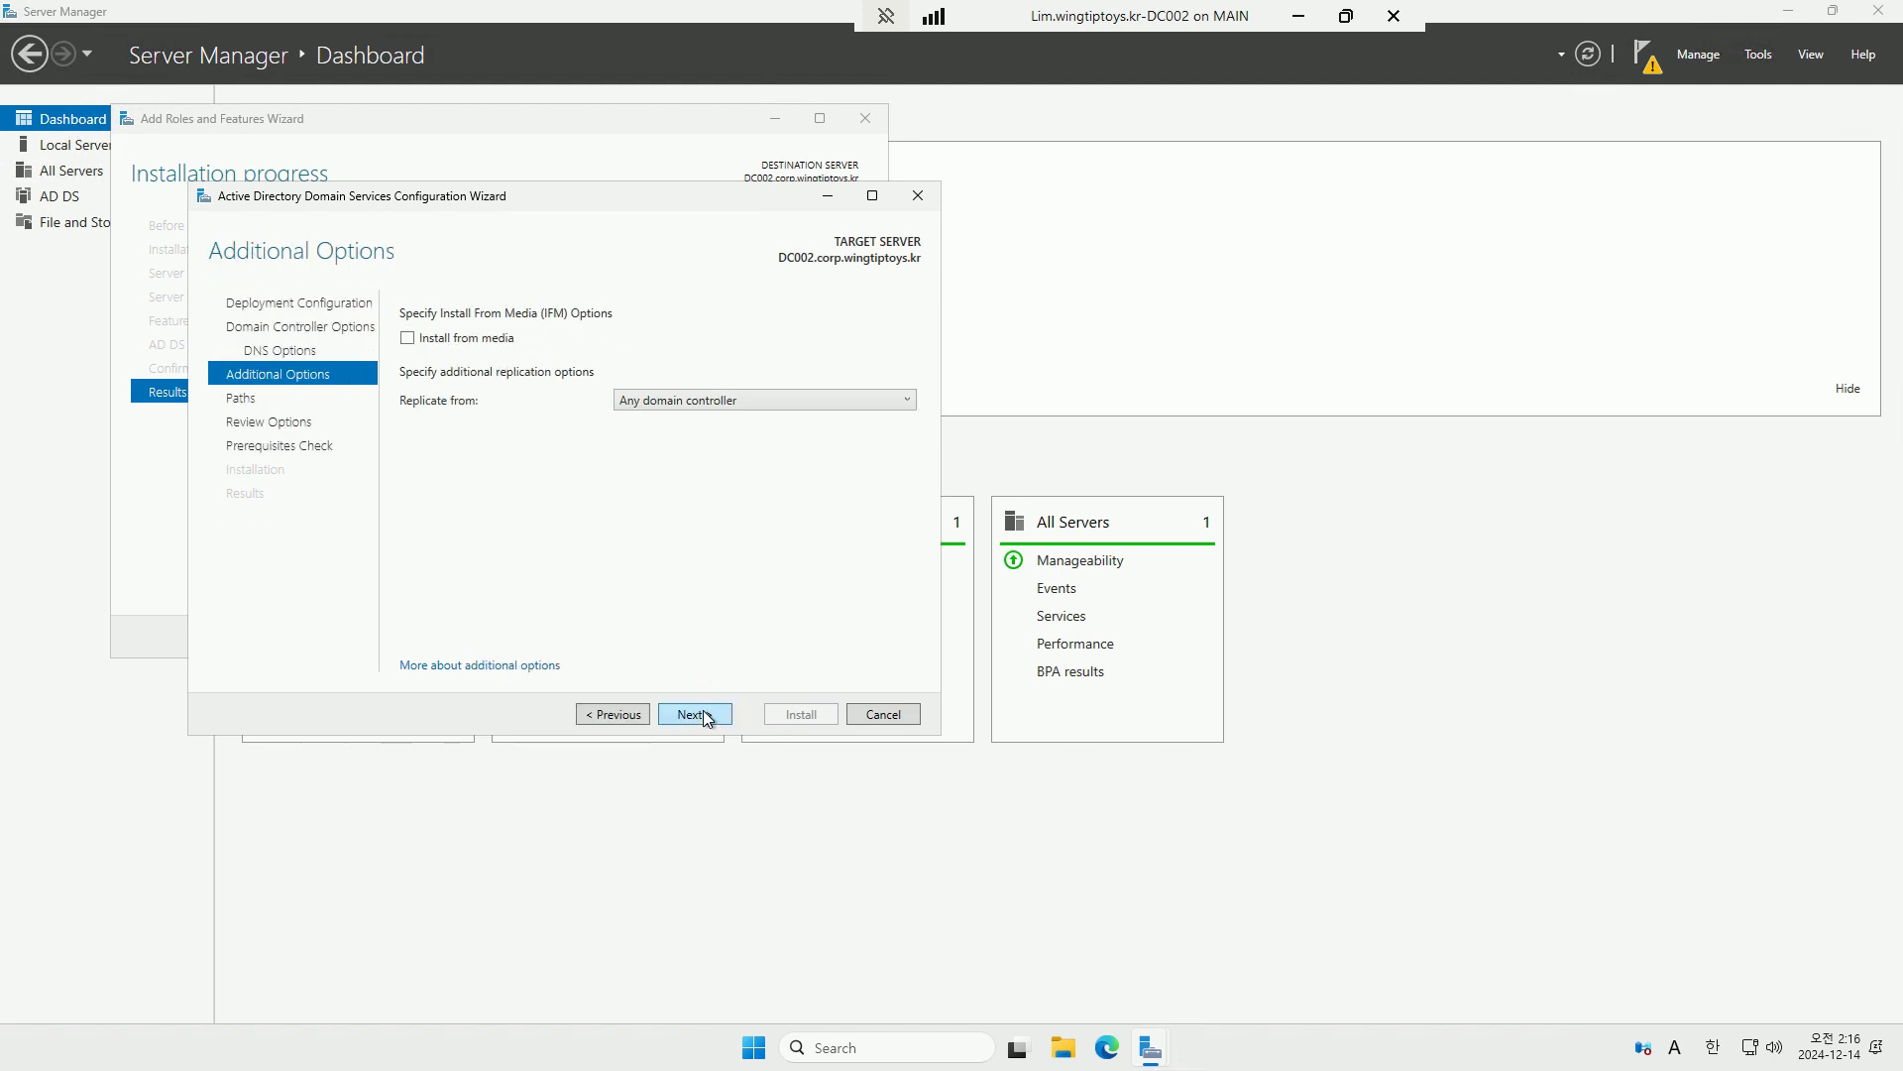
{"action": "left_click", "coordinate": [706, 715]}
{"action": "left_click", "coordinate": [706, 715]}
{"action": "left_click", "coordinate": [706, 715]}
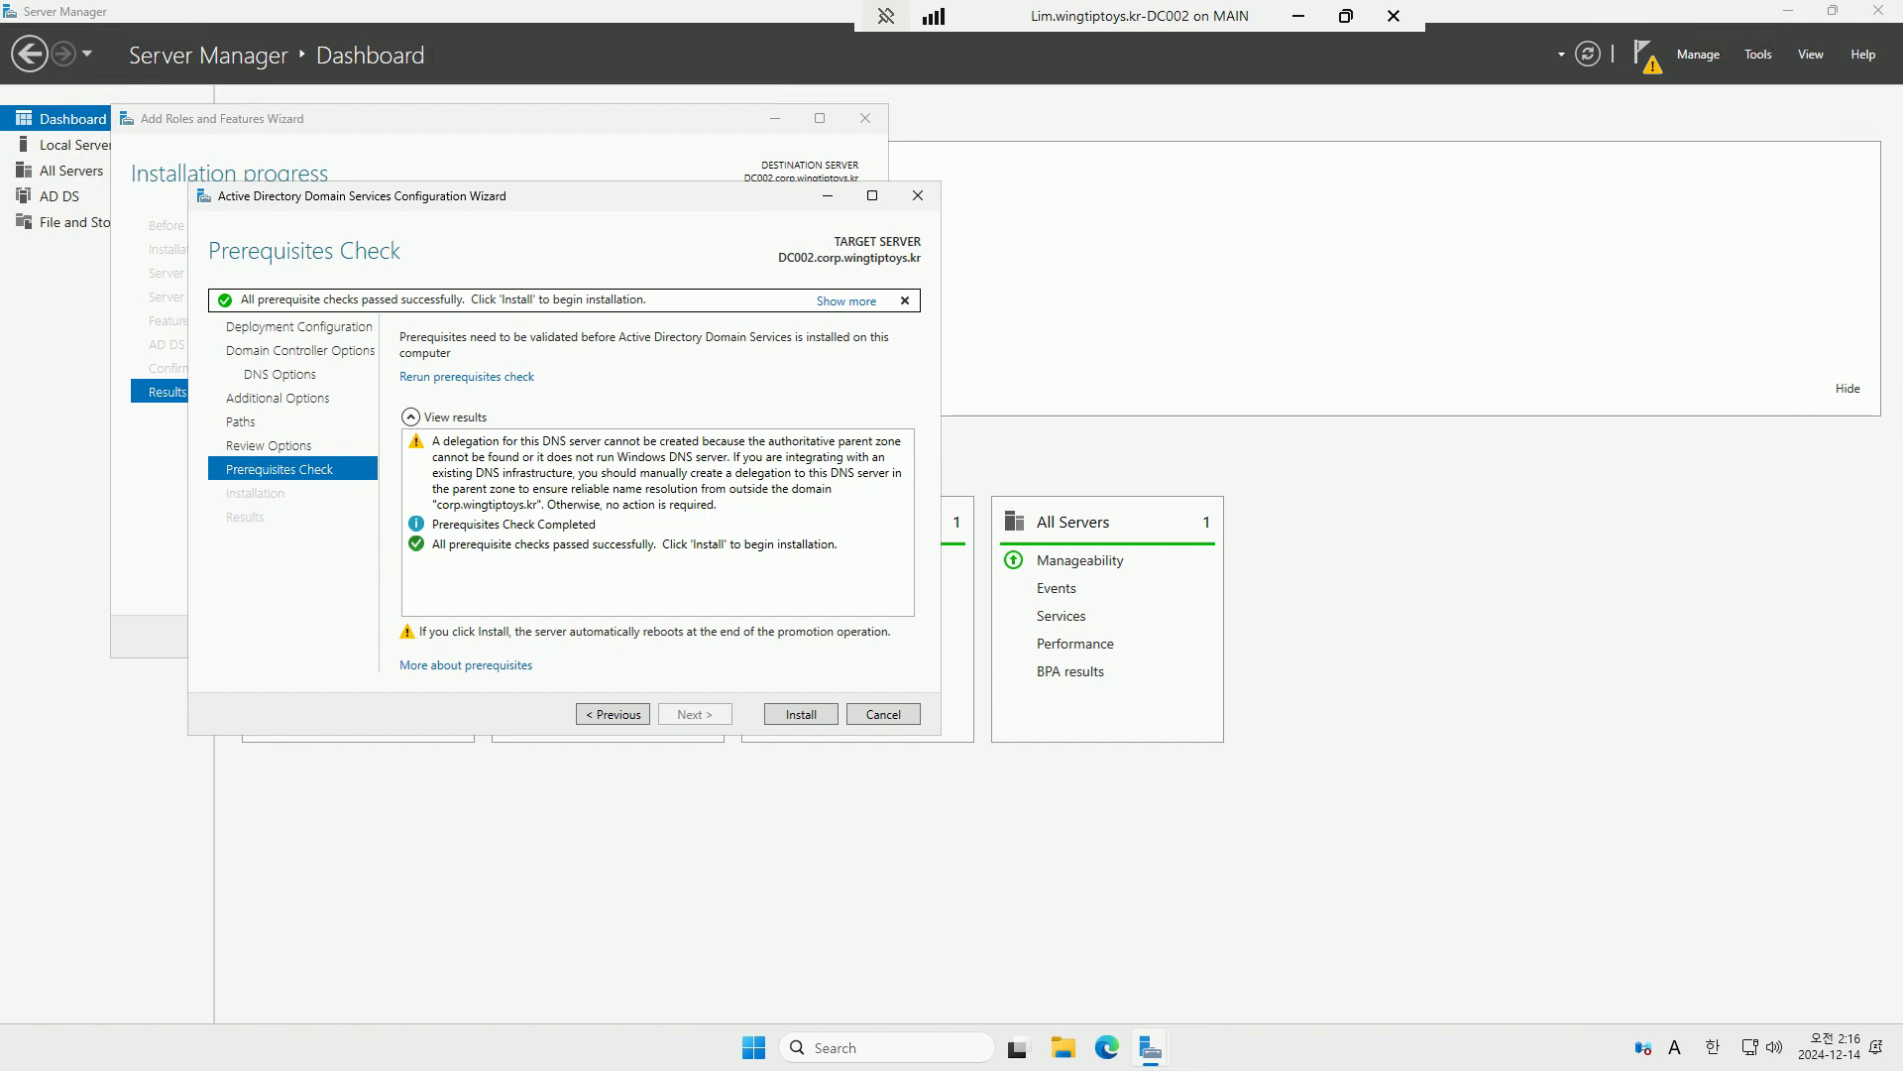
{"action": "left_click", "coordinate": [783, 714]}
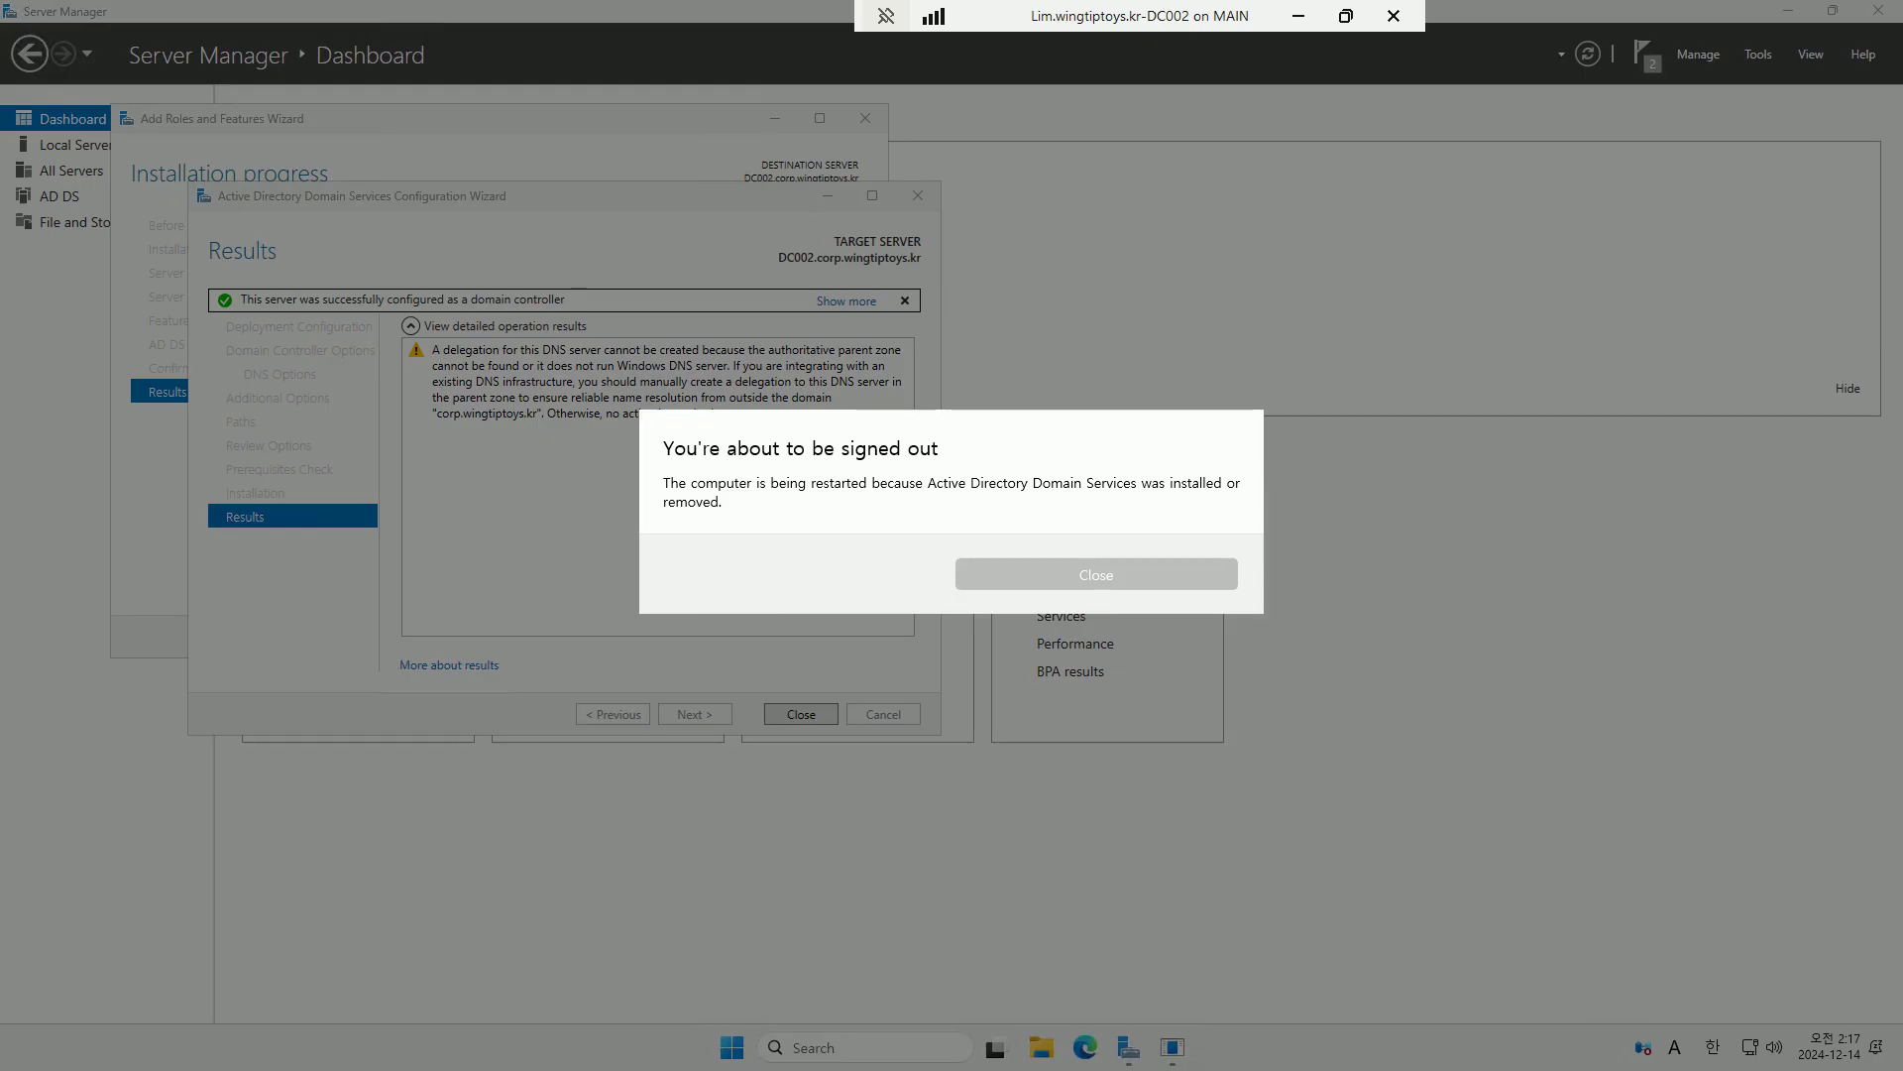
{"action": "left_click", "coordinate": [1108, 578]}
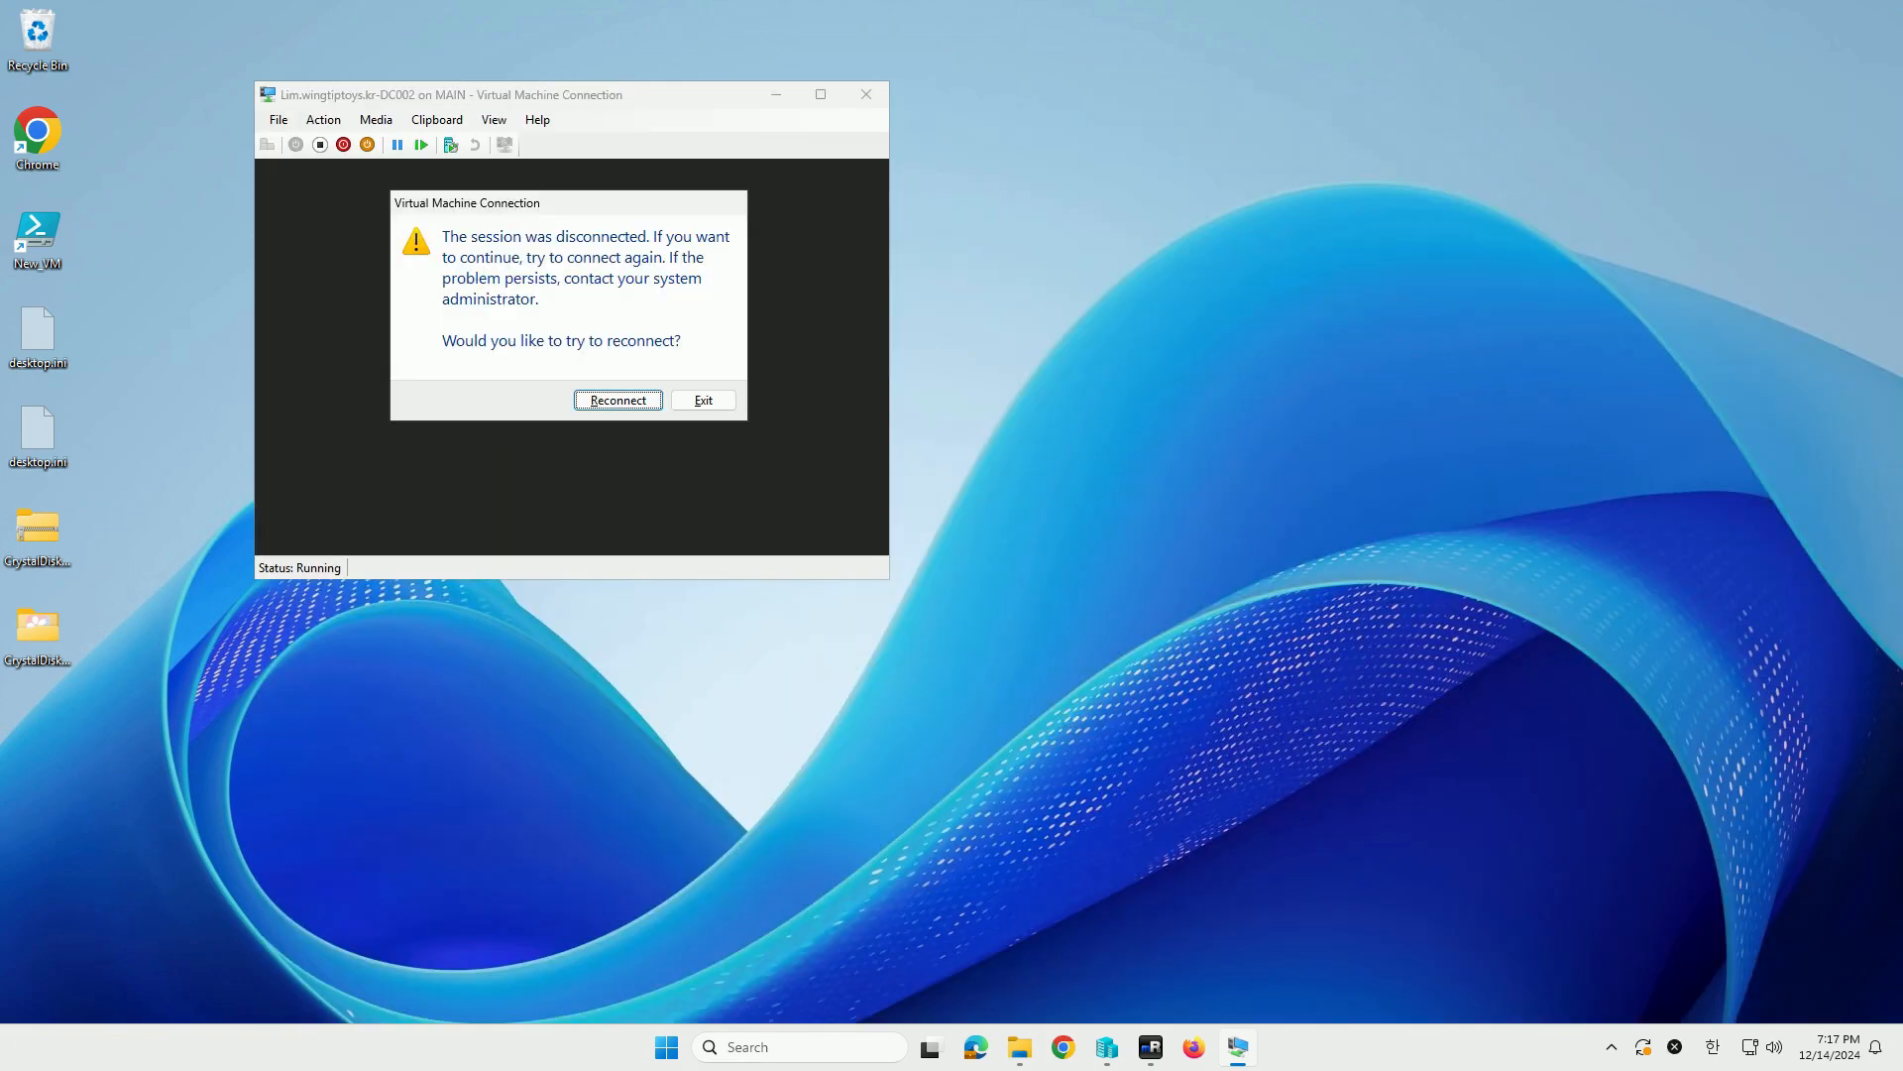
Reconnect, sign in to CORP as the domain admin, and open Local Server's Ethernet link full screen.
{"action": "key", "text": "Return"}
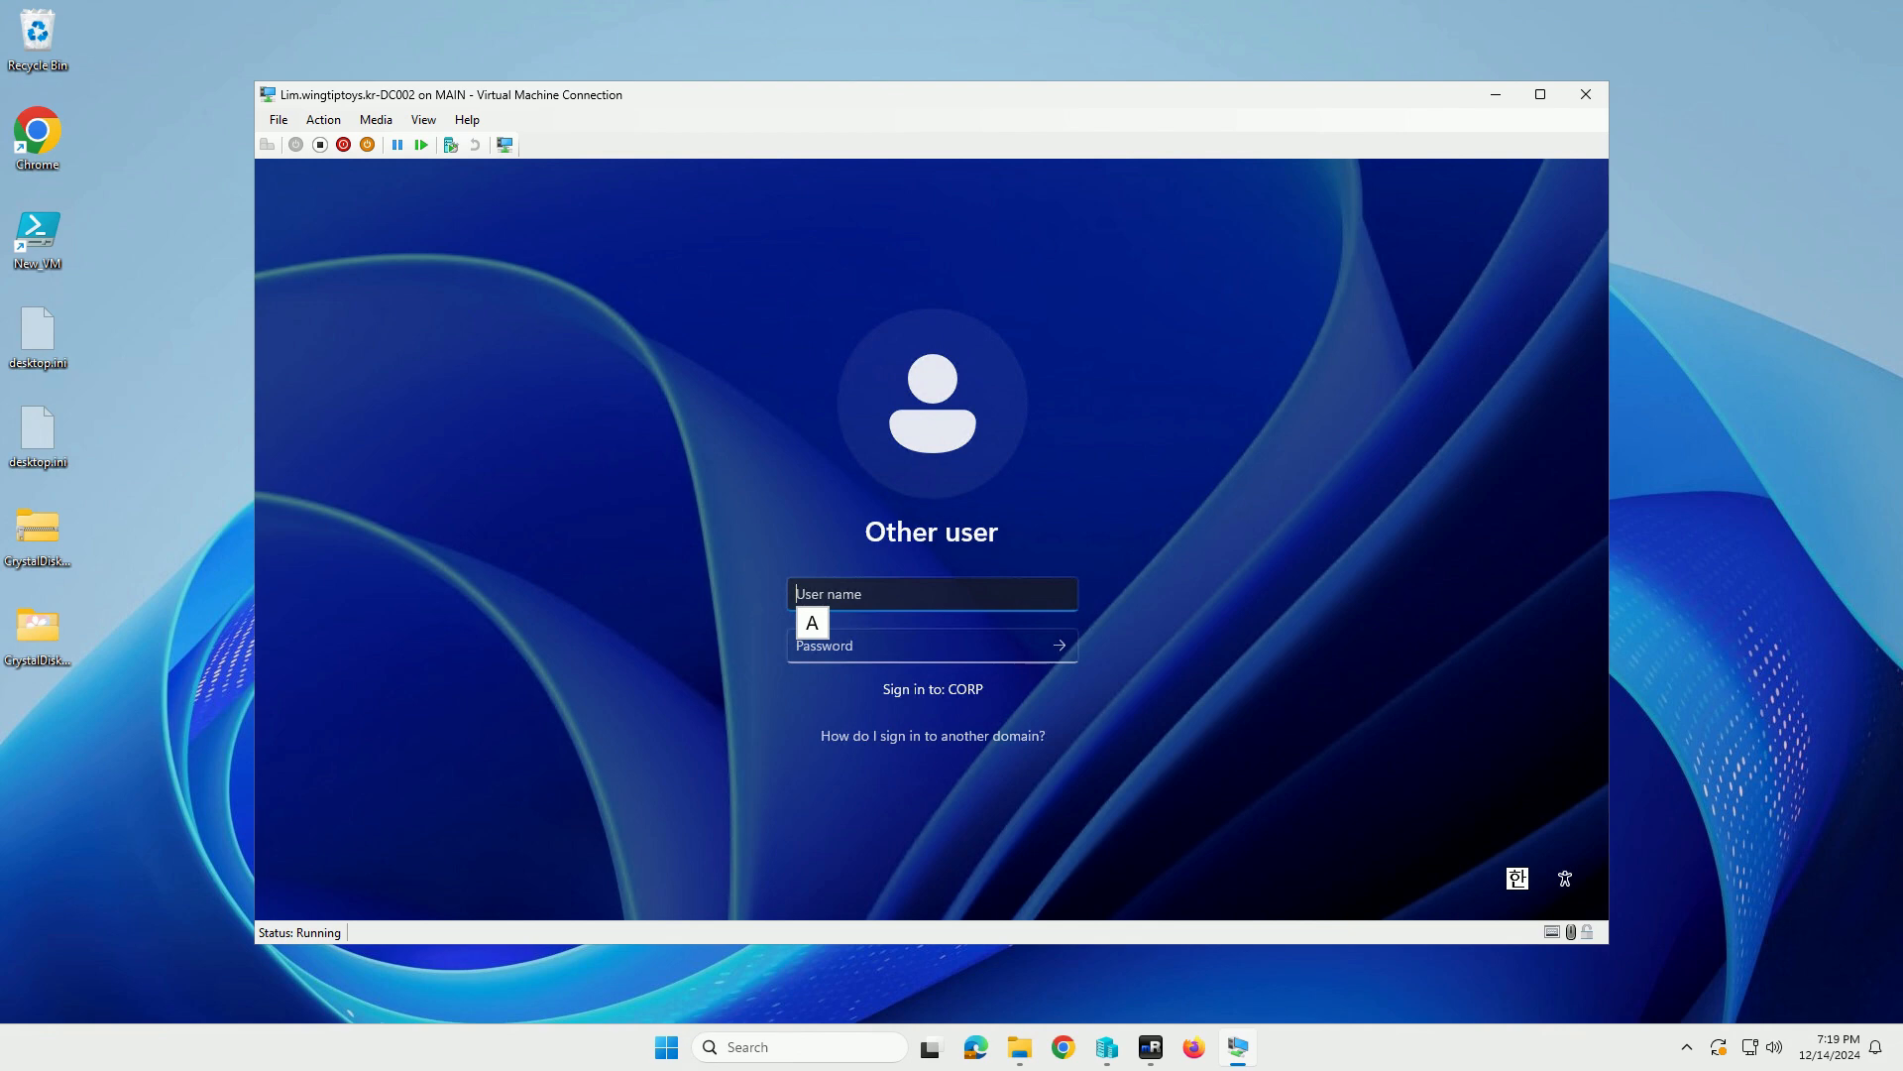
{"action": "left_click", "coordinate": [948, 592]}
{"action": "type", "text": "dc.admin"}
{"action": "key", "text": "Tab"}
{"action": "type", "text": "*********"}
{"action": "key", "text": "Return"}
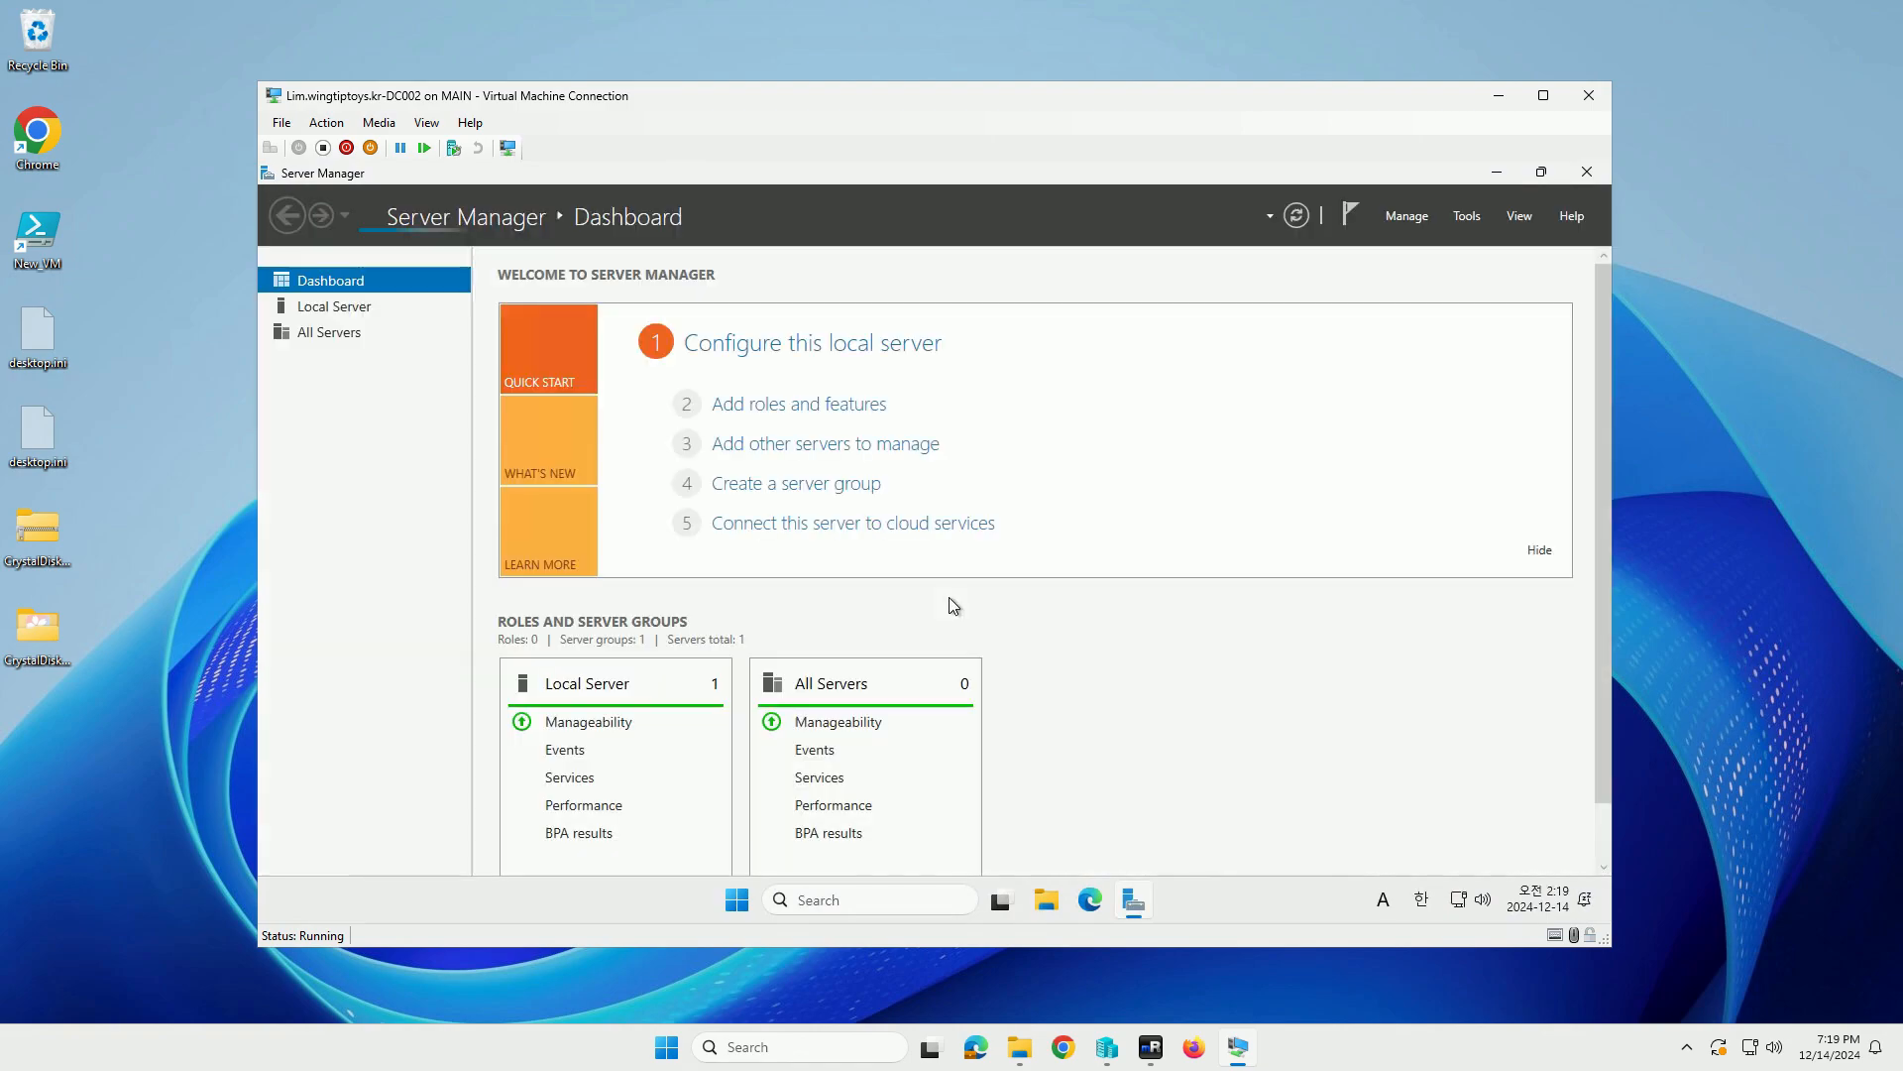
{"action": "left_click", "coordinate": [1561, 98]}
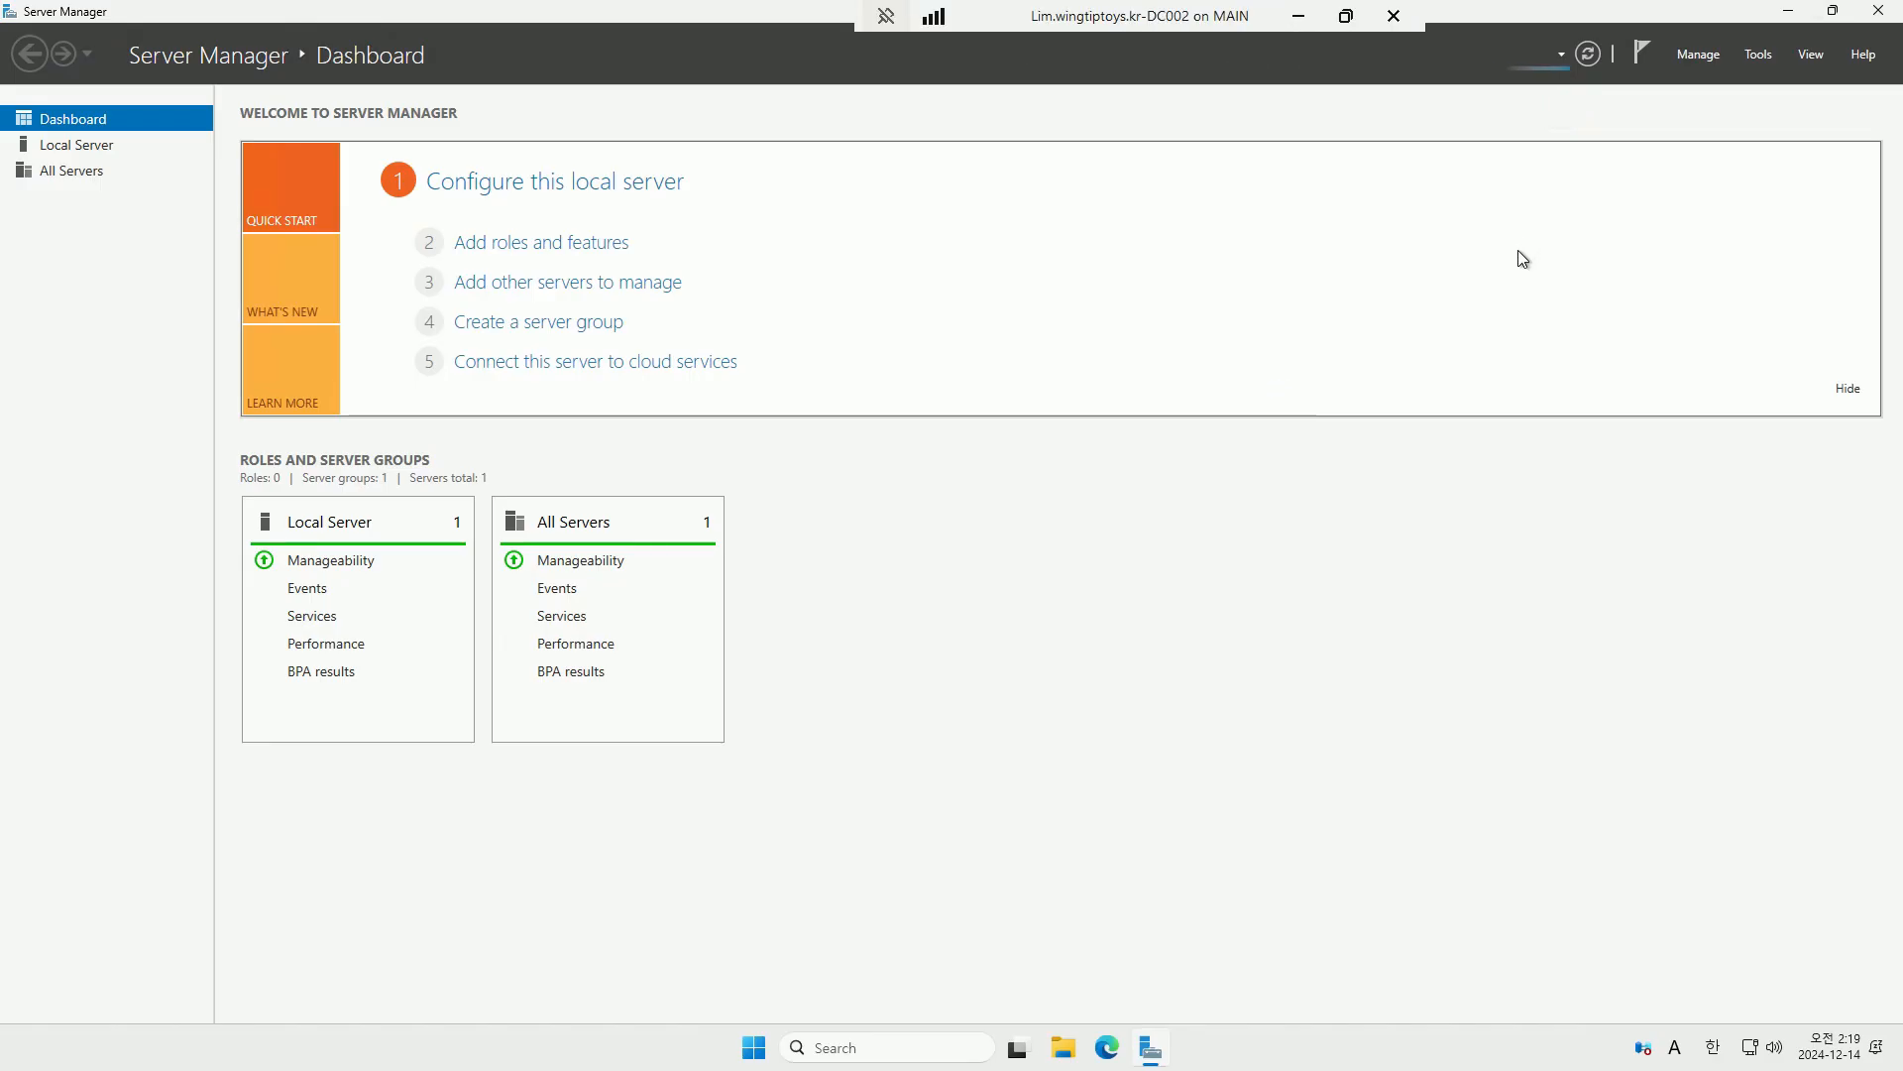
{"action": "left_click", "coordinate": [65, 147]}
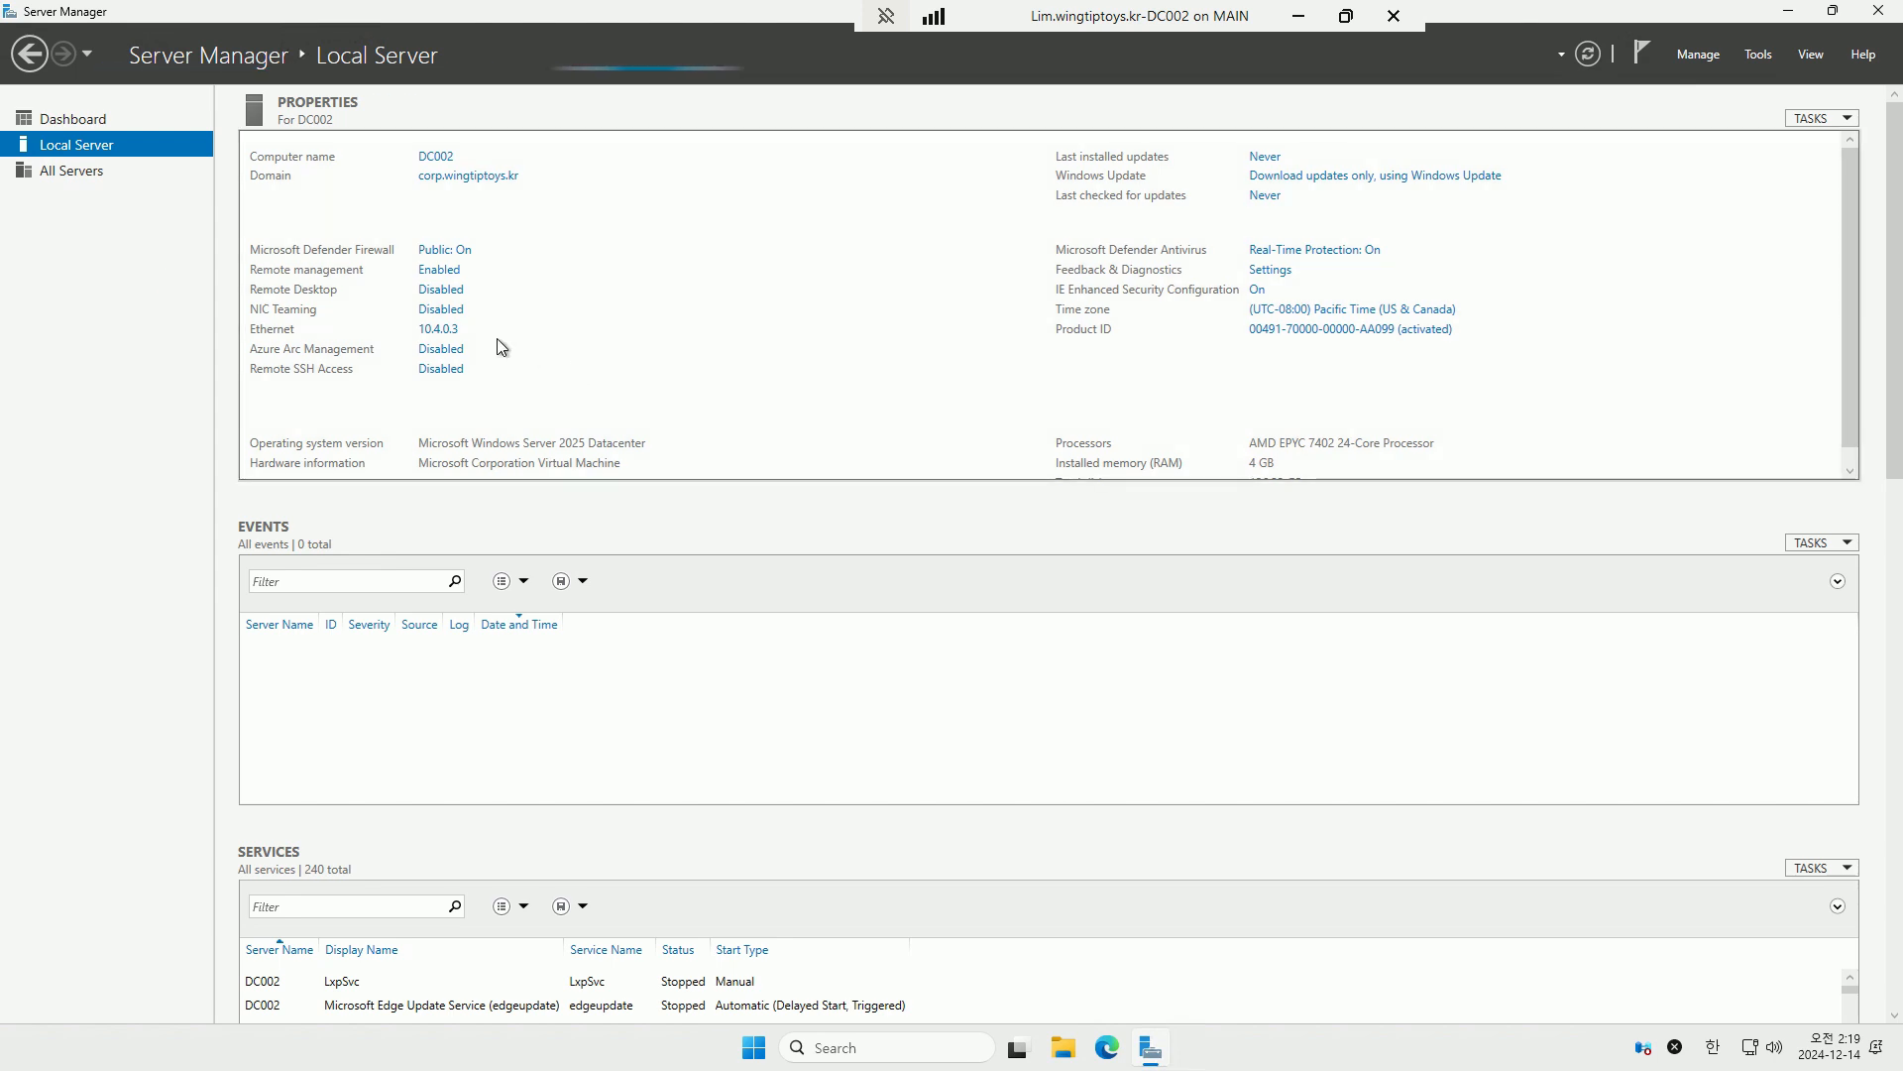
{"action": "left_click", "coordinate": [437, 329]}
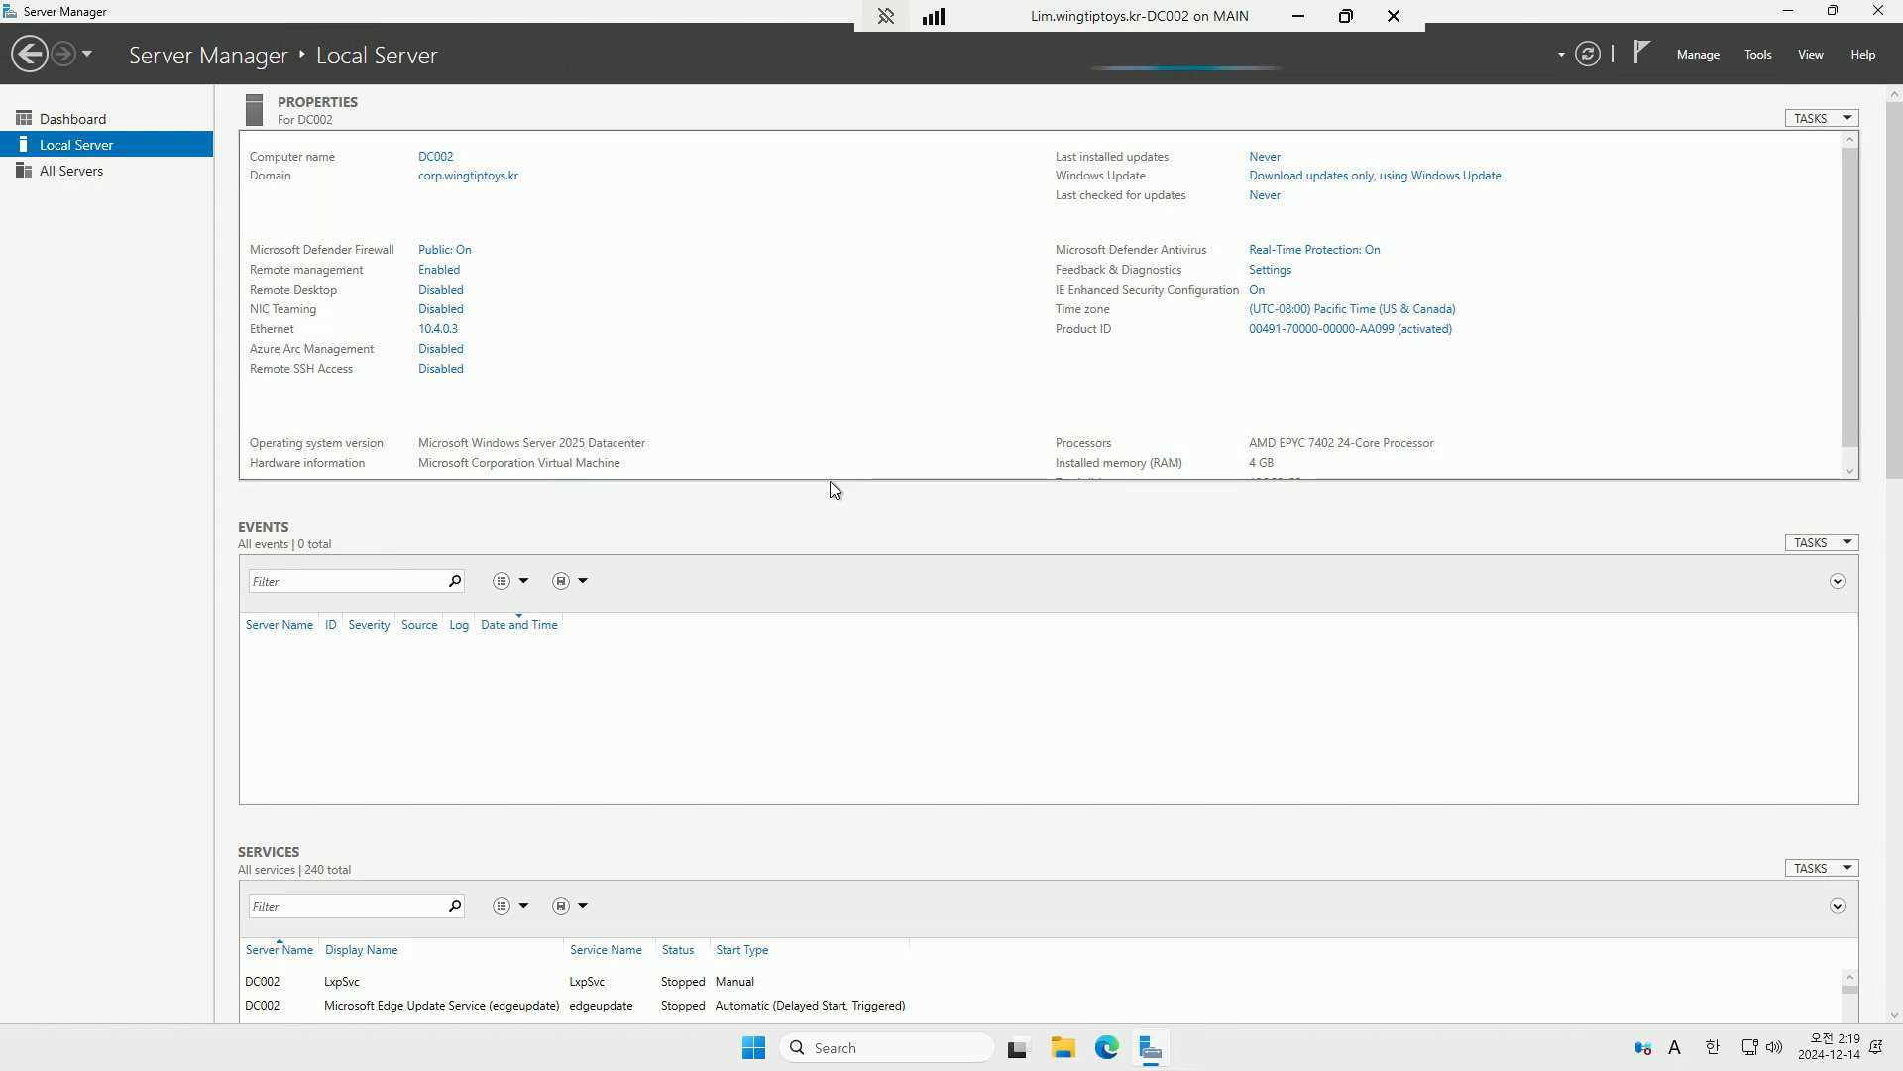
Set the Ethernet DNS servers to 10.4.0.3 preferred and 10.4.0.2 alternate, closing all network windows.
{"action": "double_click", "coordinate": [555, 368]}
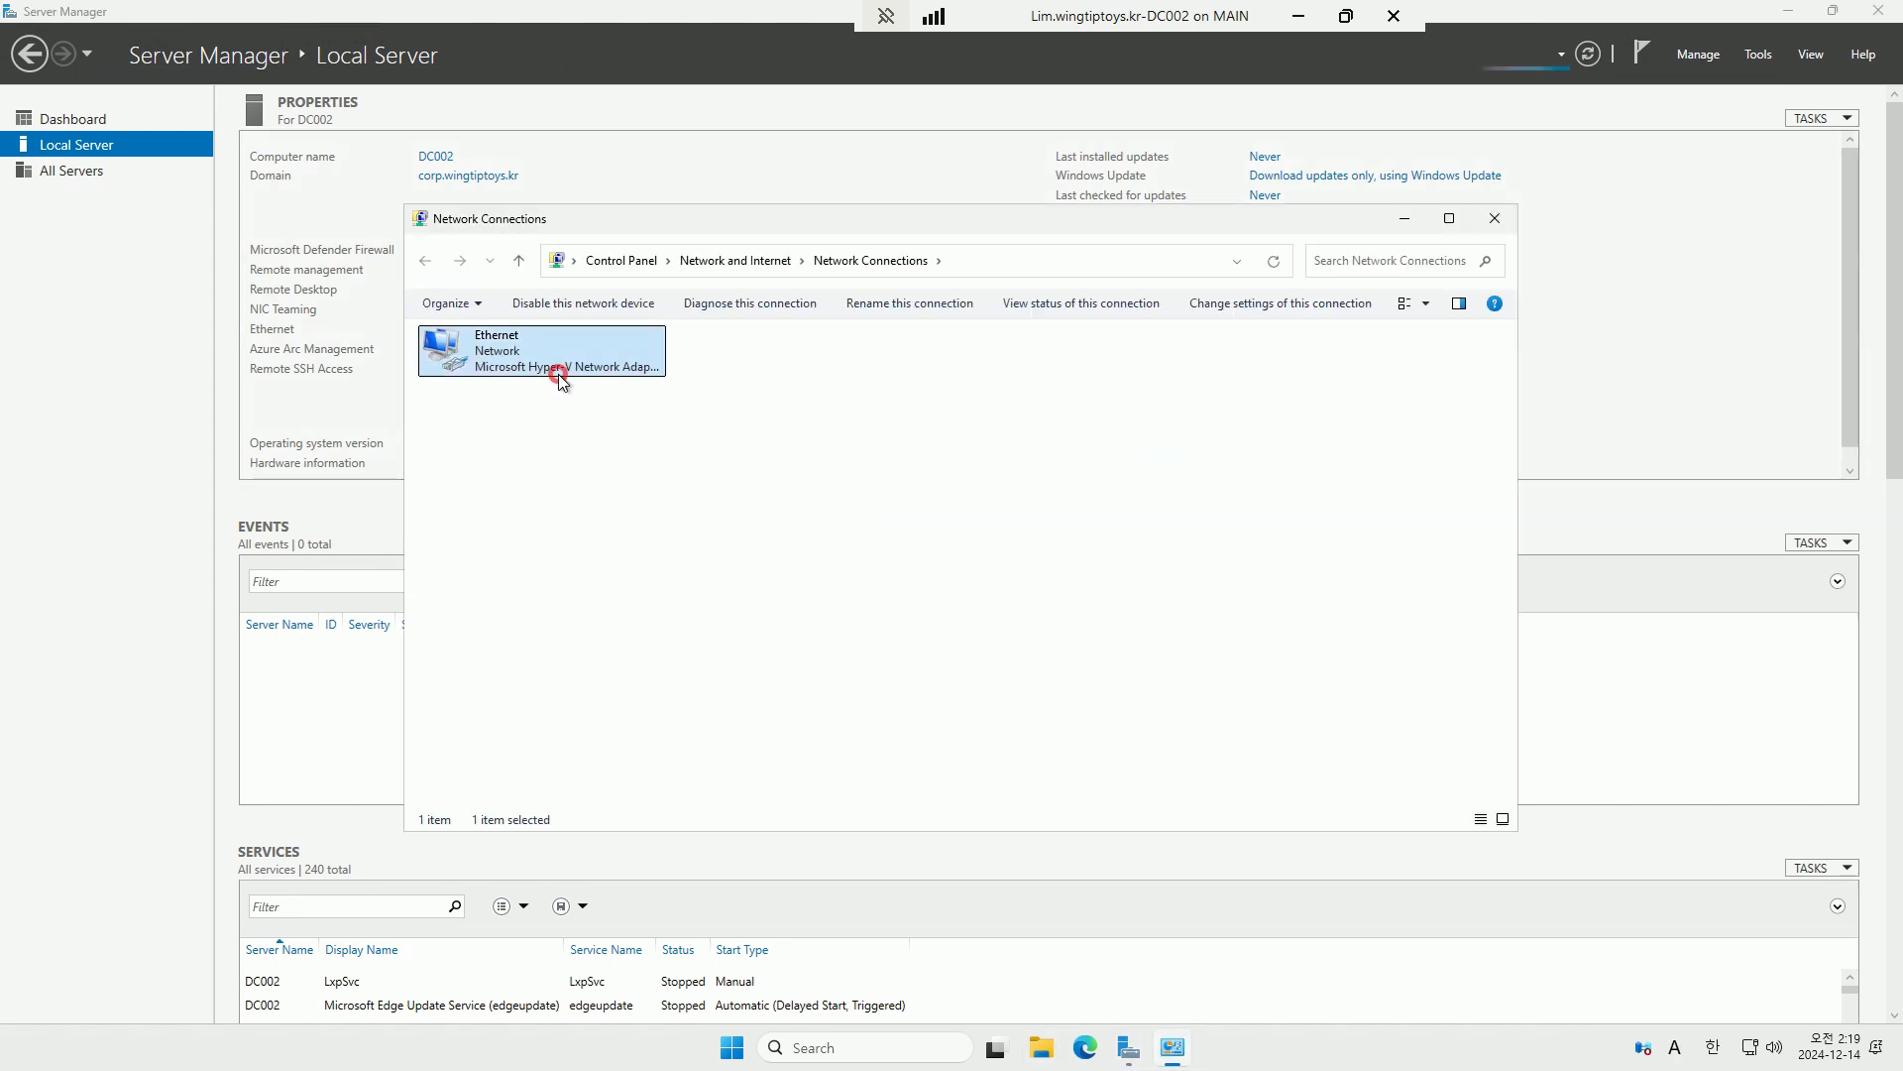
{"action": "left_click", "coordinate": [825, 689]}
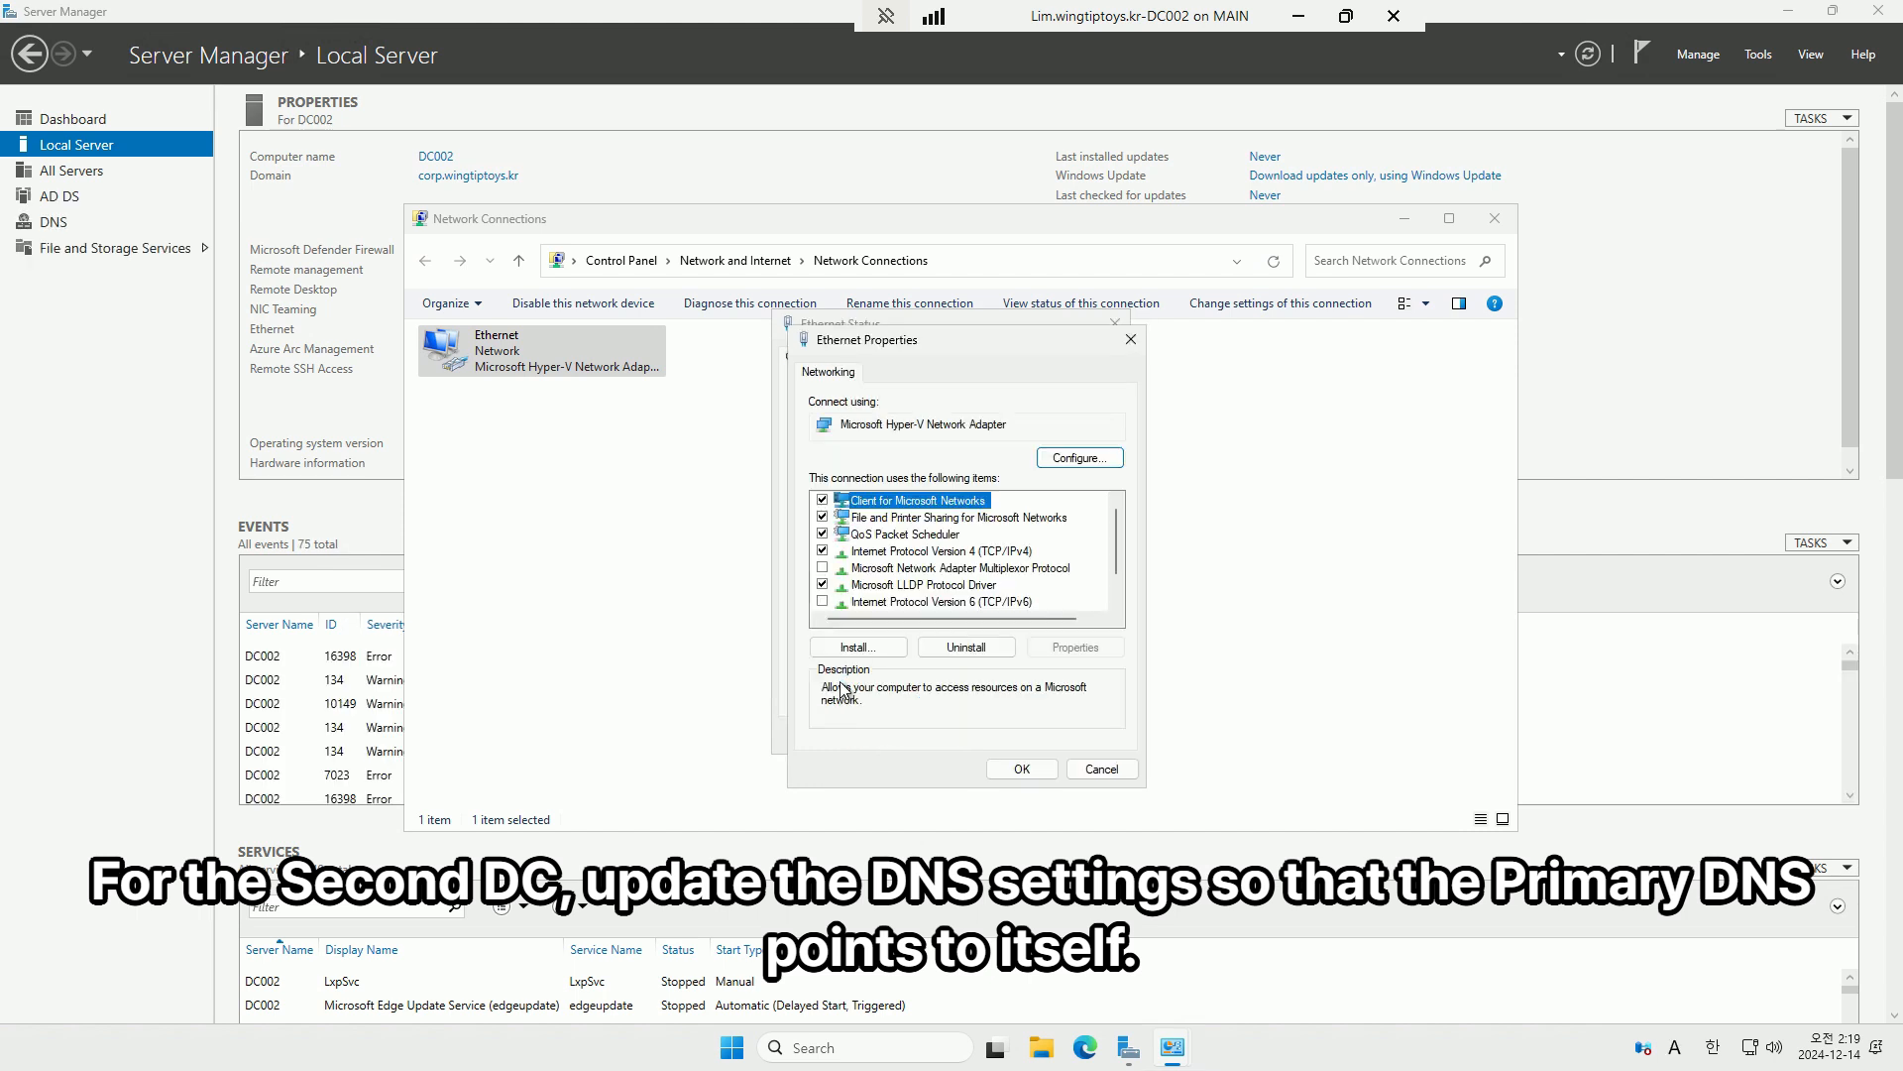
{"action": "double_click", "coordinate": [947, 551]}
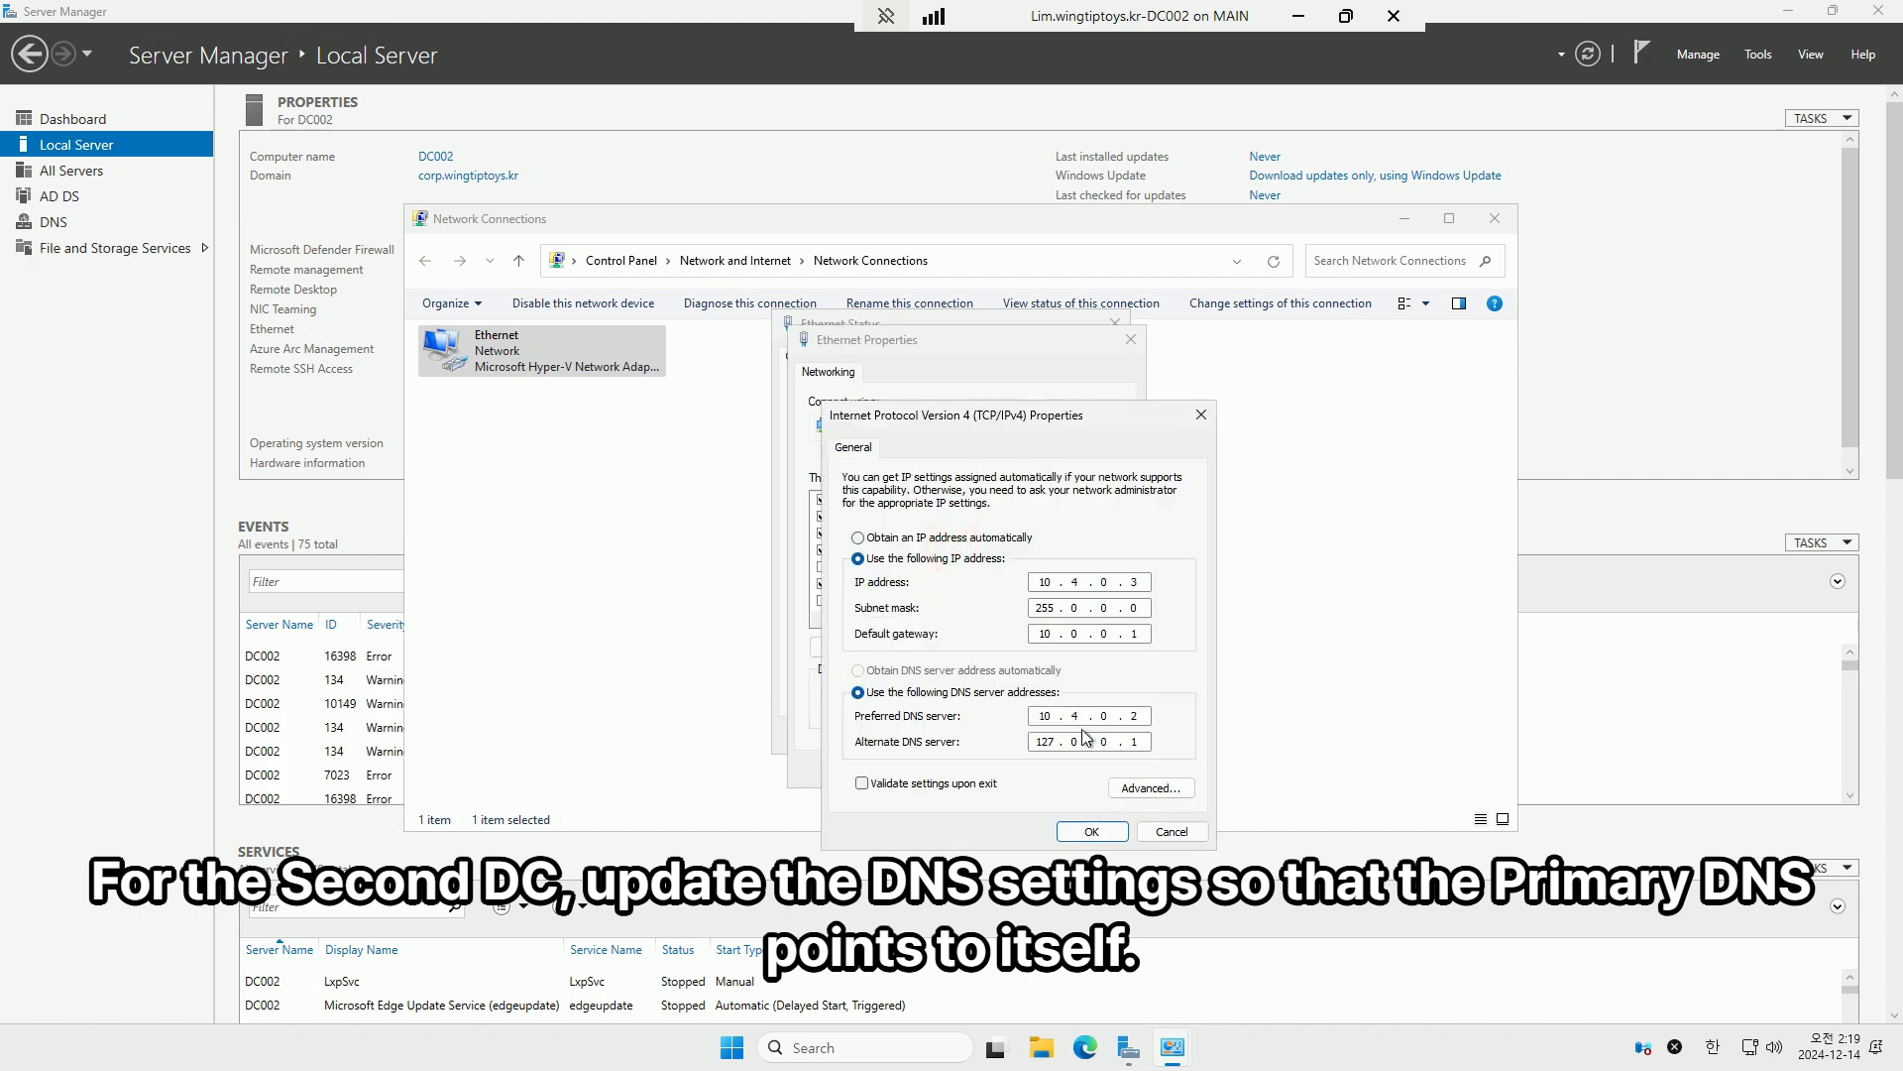
{"action": "left_click", "coordinate": [1047, 718]}
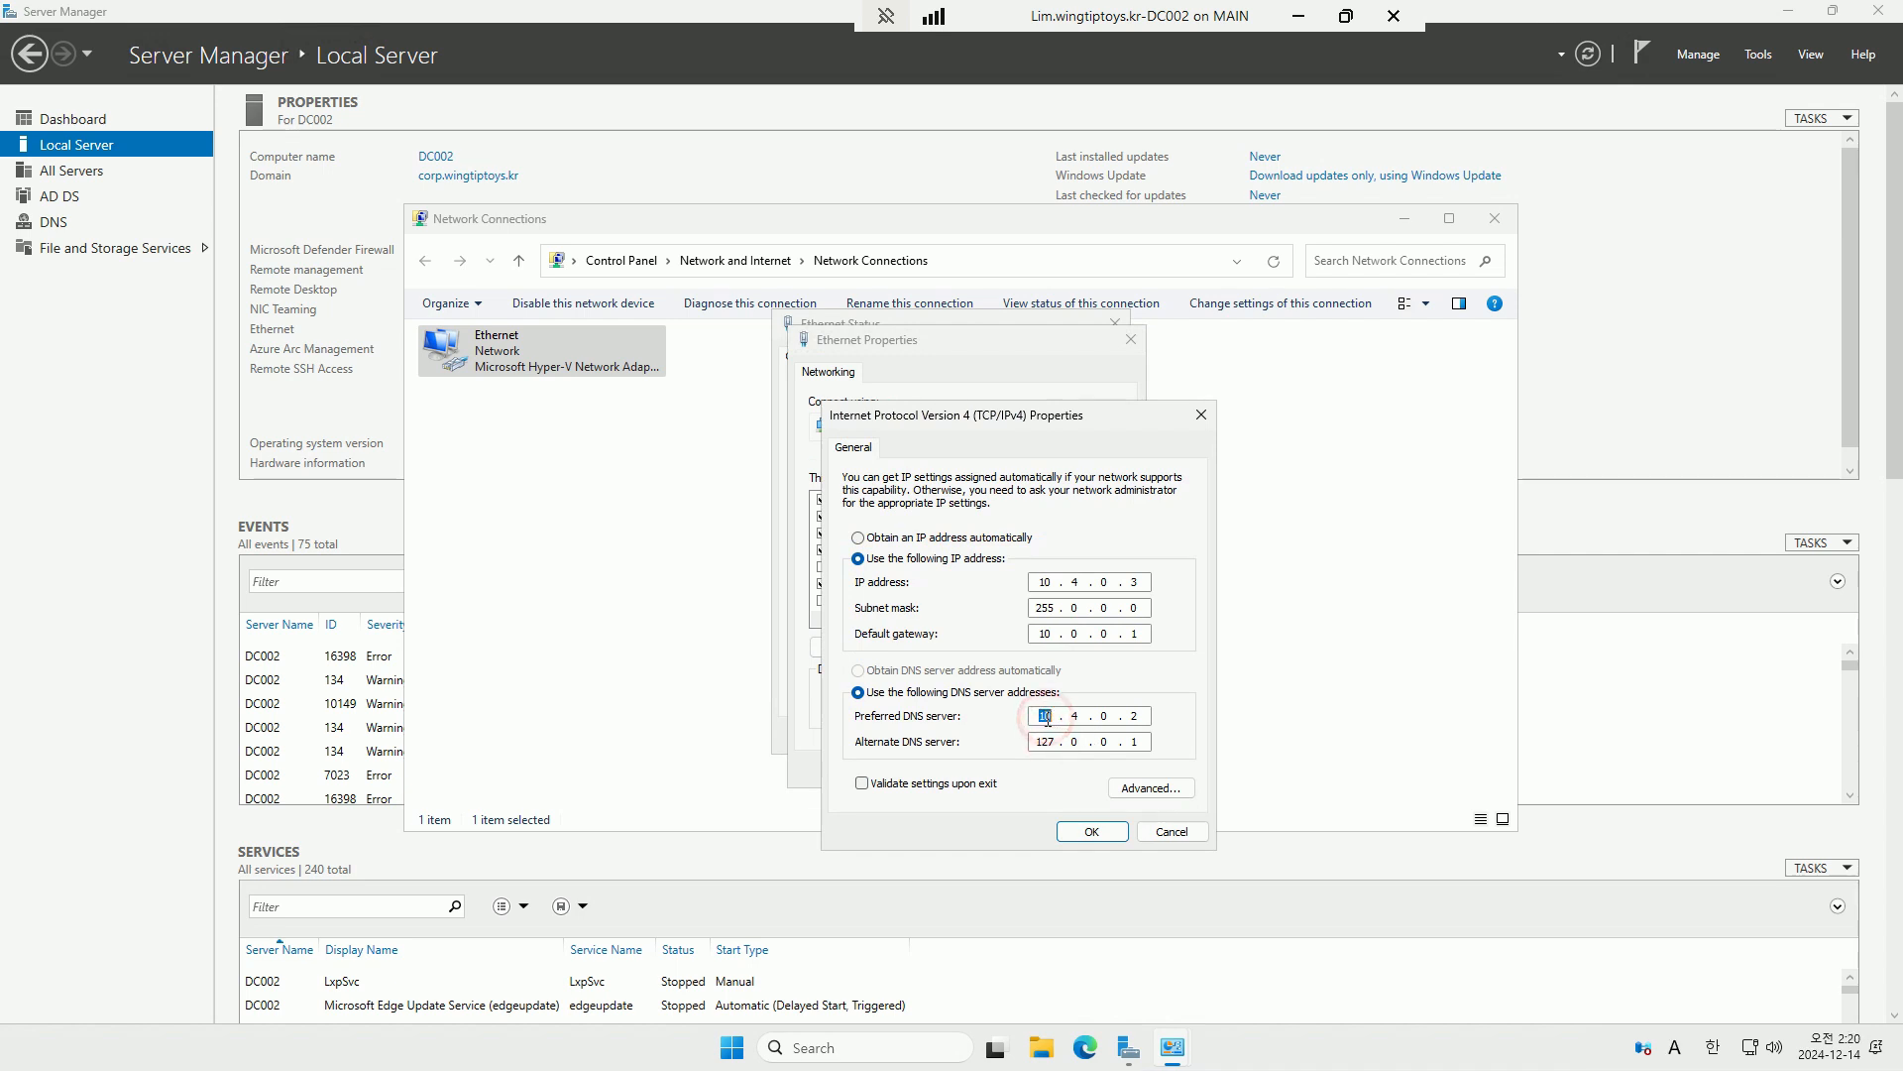
{"action": "type", "text": "10"}
{"action": "key", "text": "Tab"}
{"action": "type", "text": "10"}
{"action": "key", "text": "Right"}
{"action": "key", "text": "Right"}
{"action": "left_click", "coordinate": [1091, 831]}
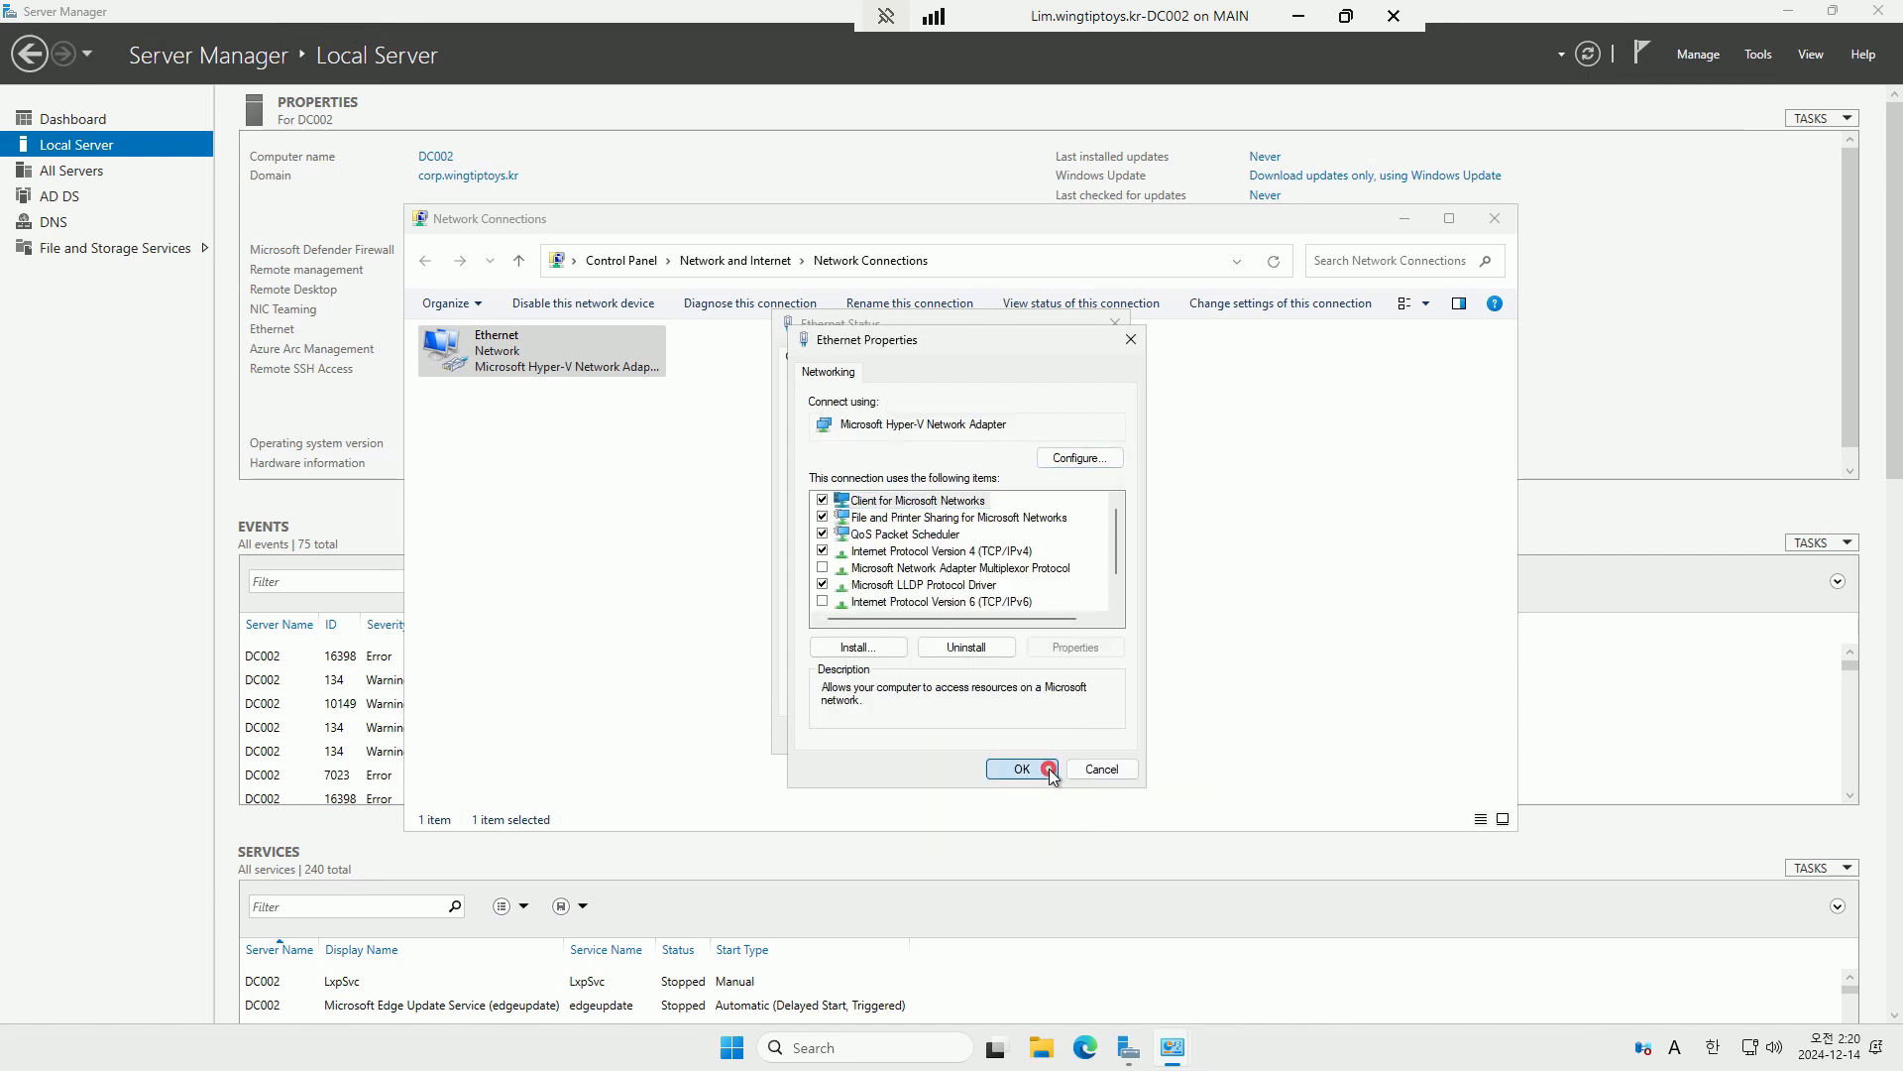
{"action": "left_click", "coordinate": [1049, 769]}
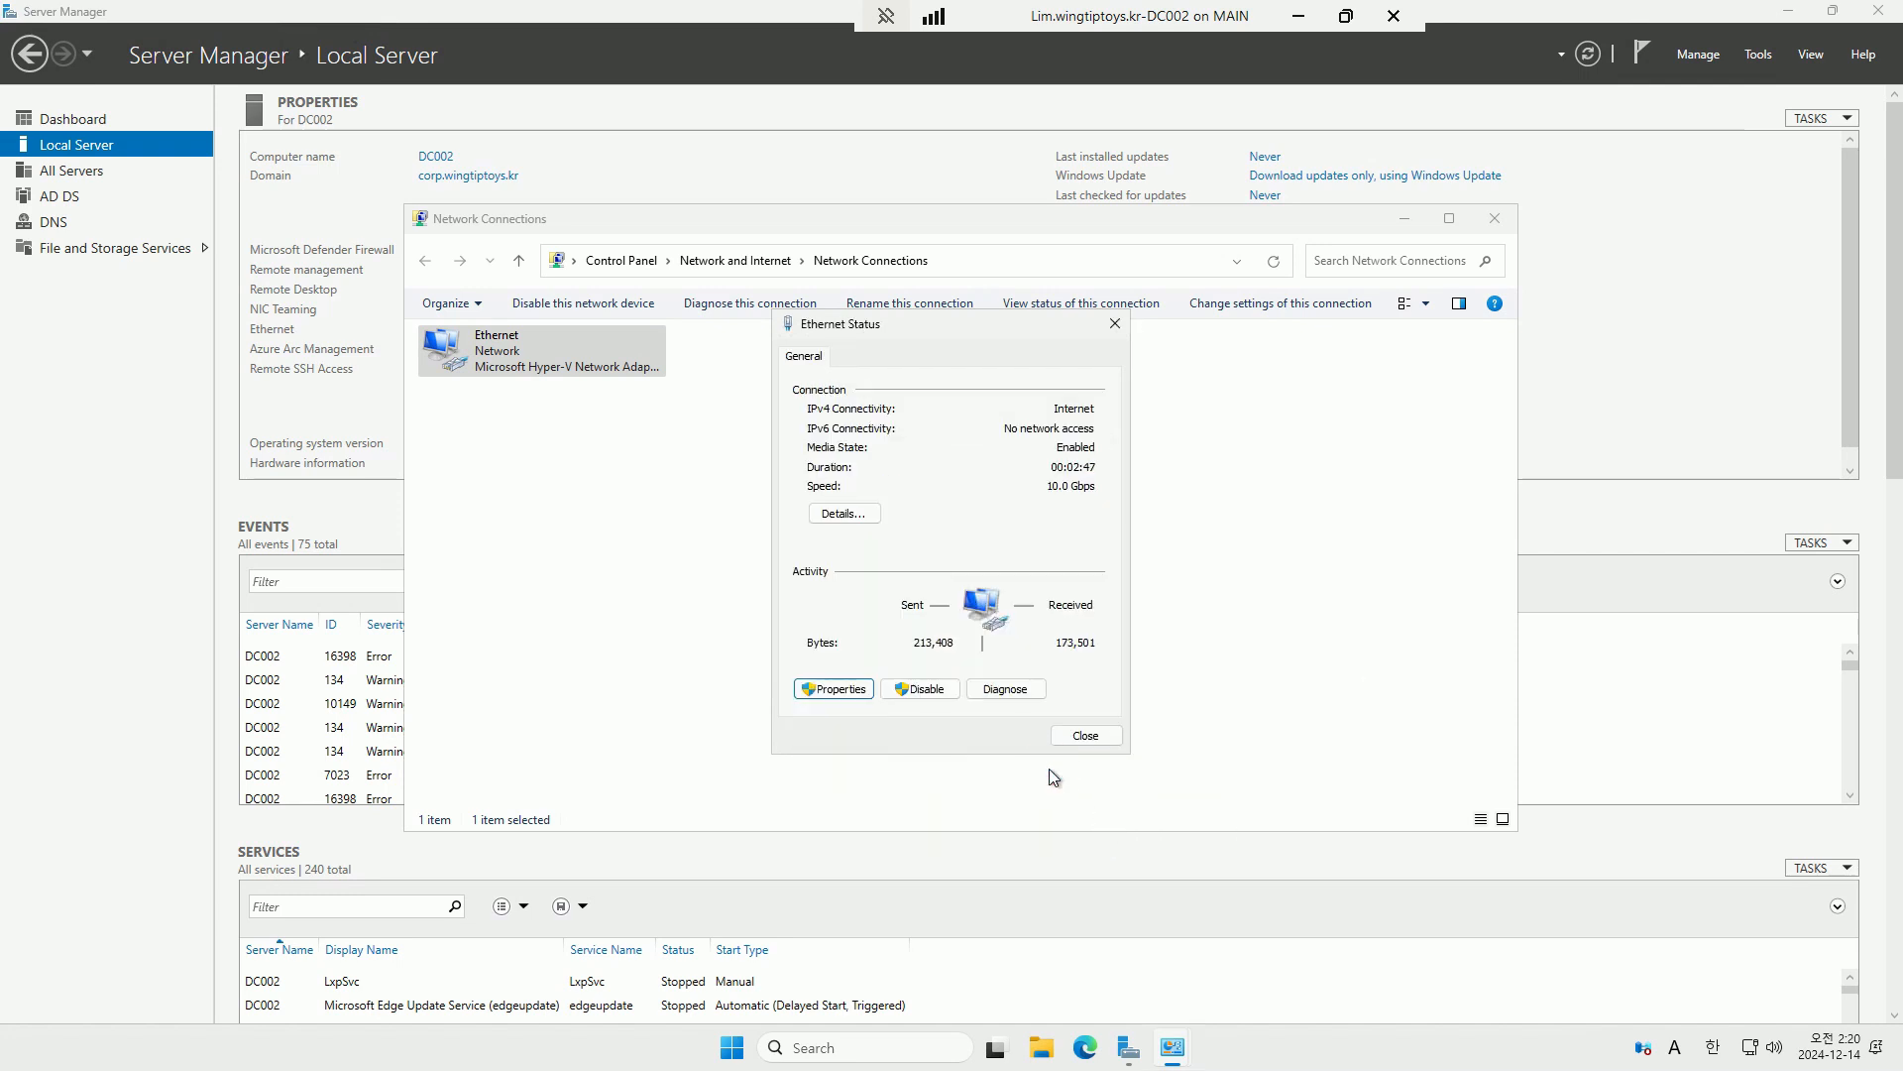
{"action": "left_click", "coordinate": [1086, 734]}
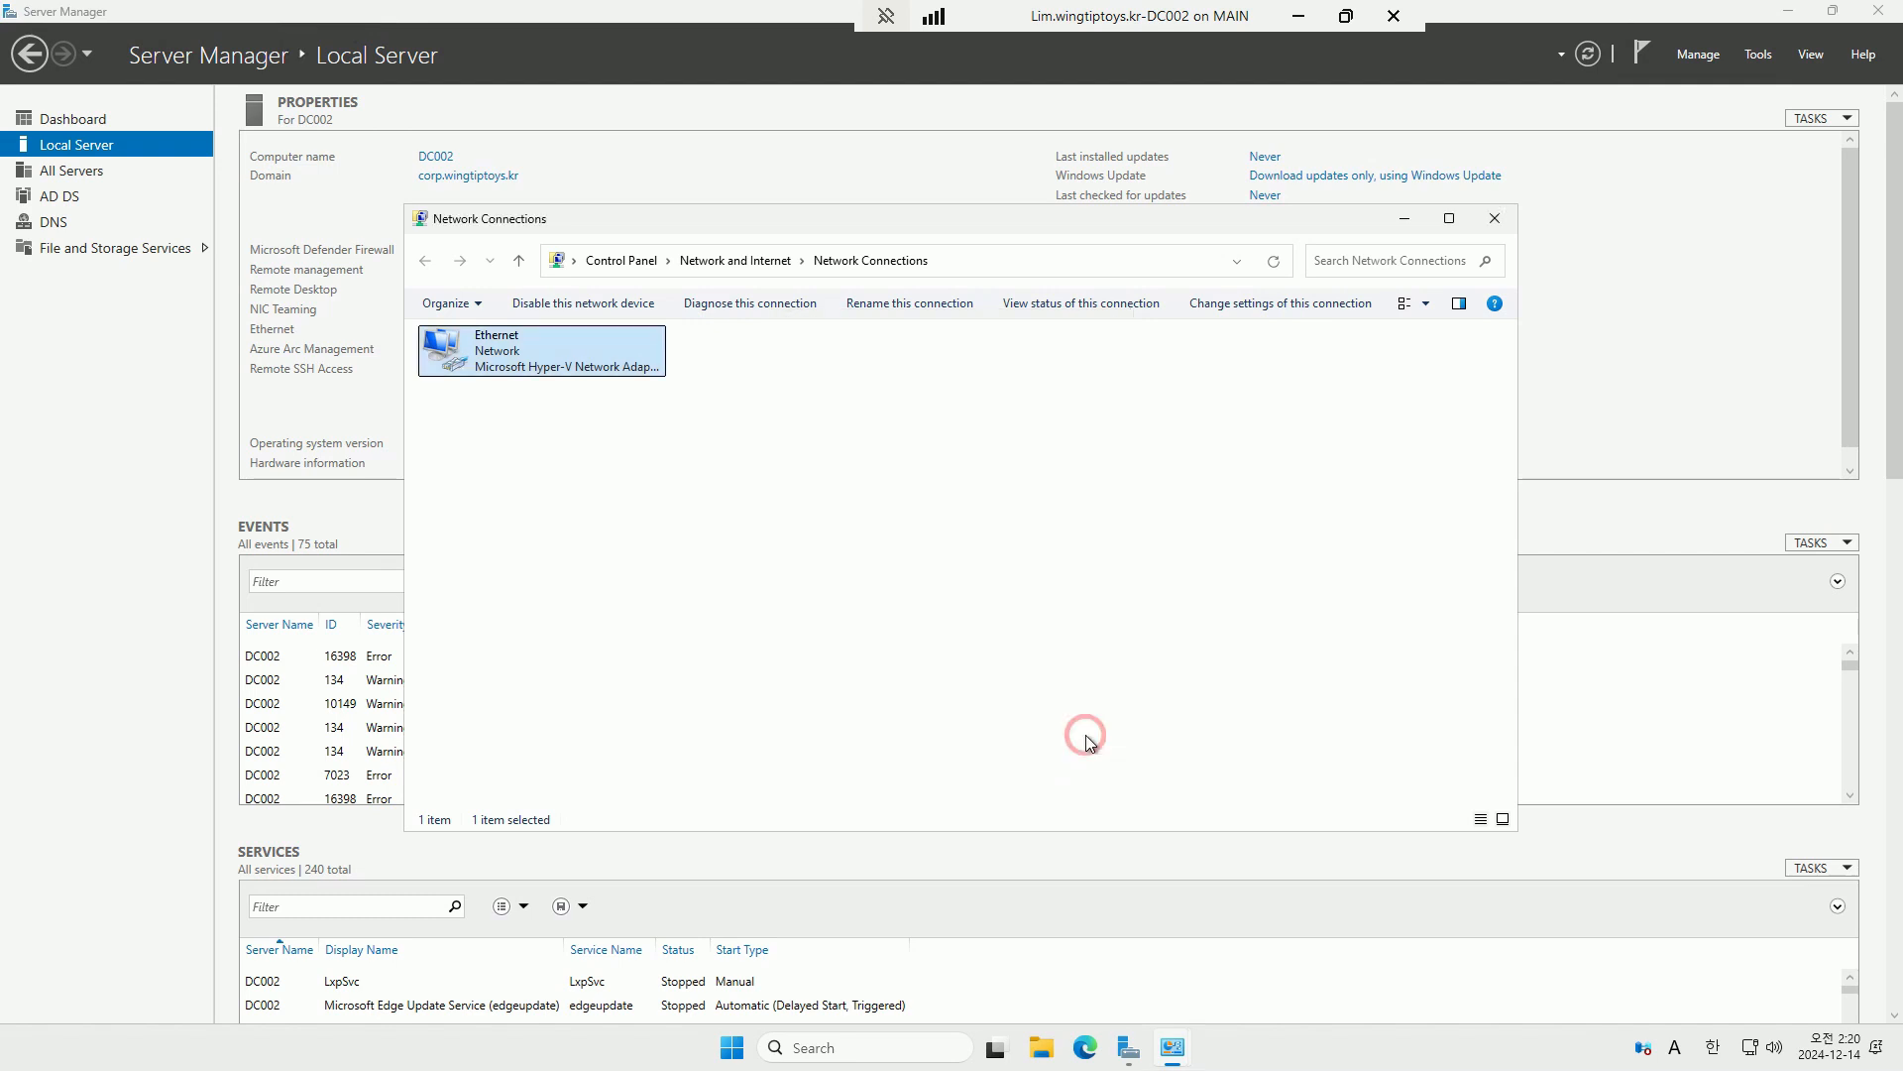
{"action": "left_click", "coordinate": [1504, 217]}
{"action": "left_click", "coordinate": [768, 1046]}
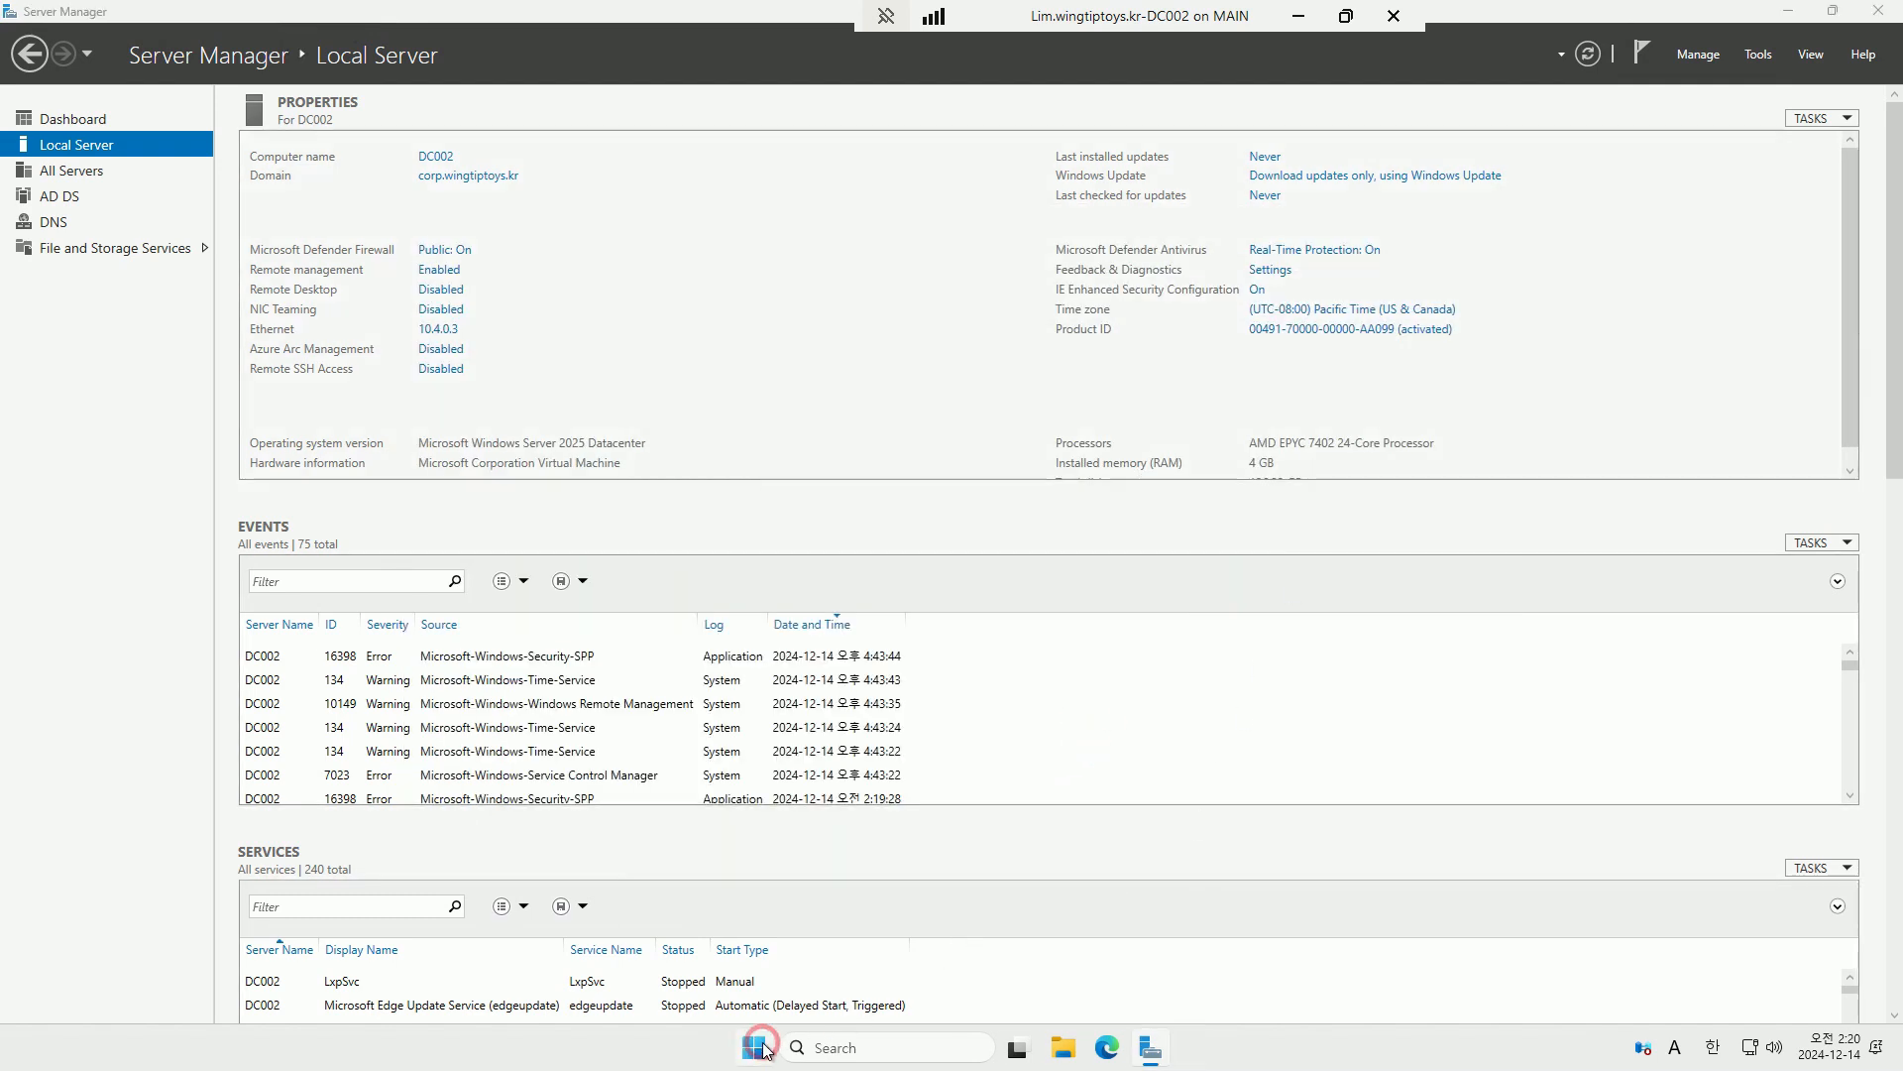
Open Active Directory Users and Computers and view corp.wingtiptoys.kr's Domain Controllers listing DC001 and DC002.
{"action": "left_click", "coordinate": [767, 1049]}
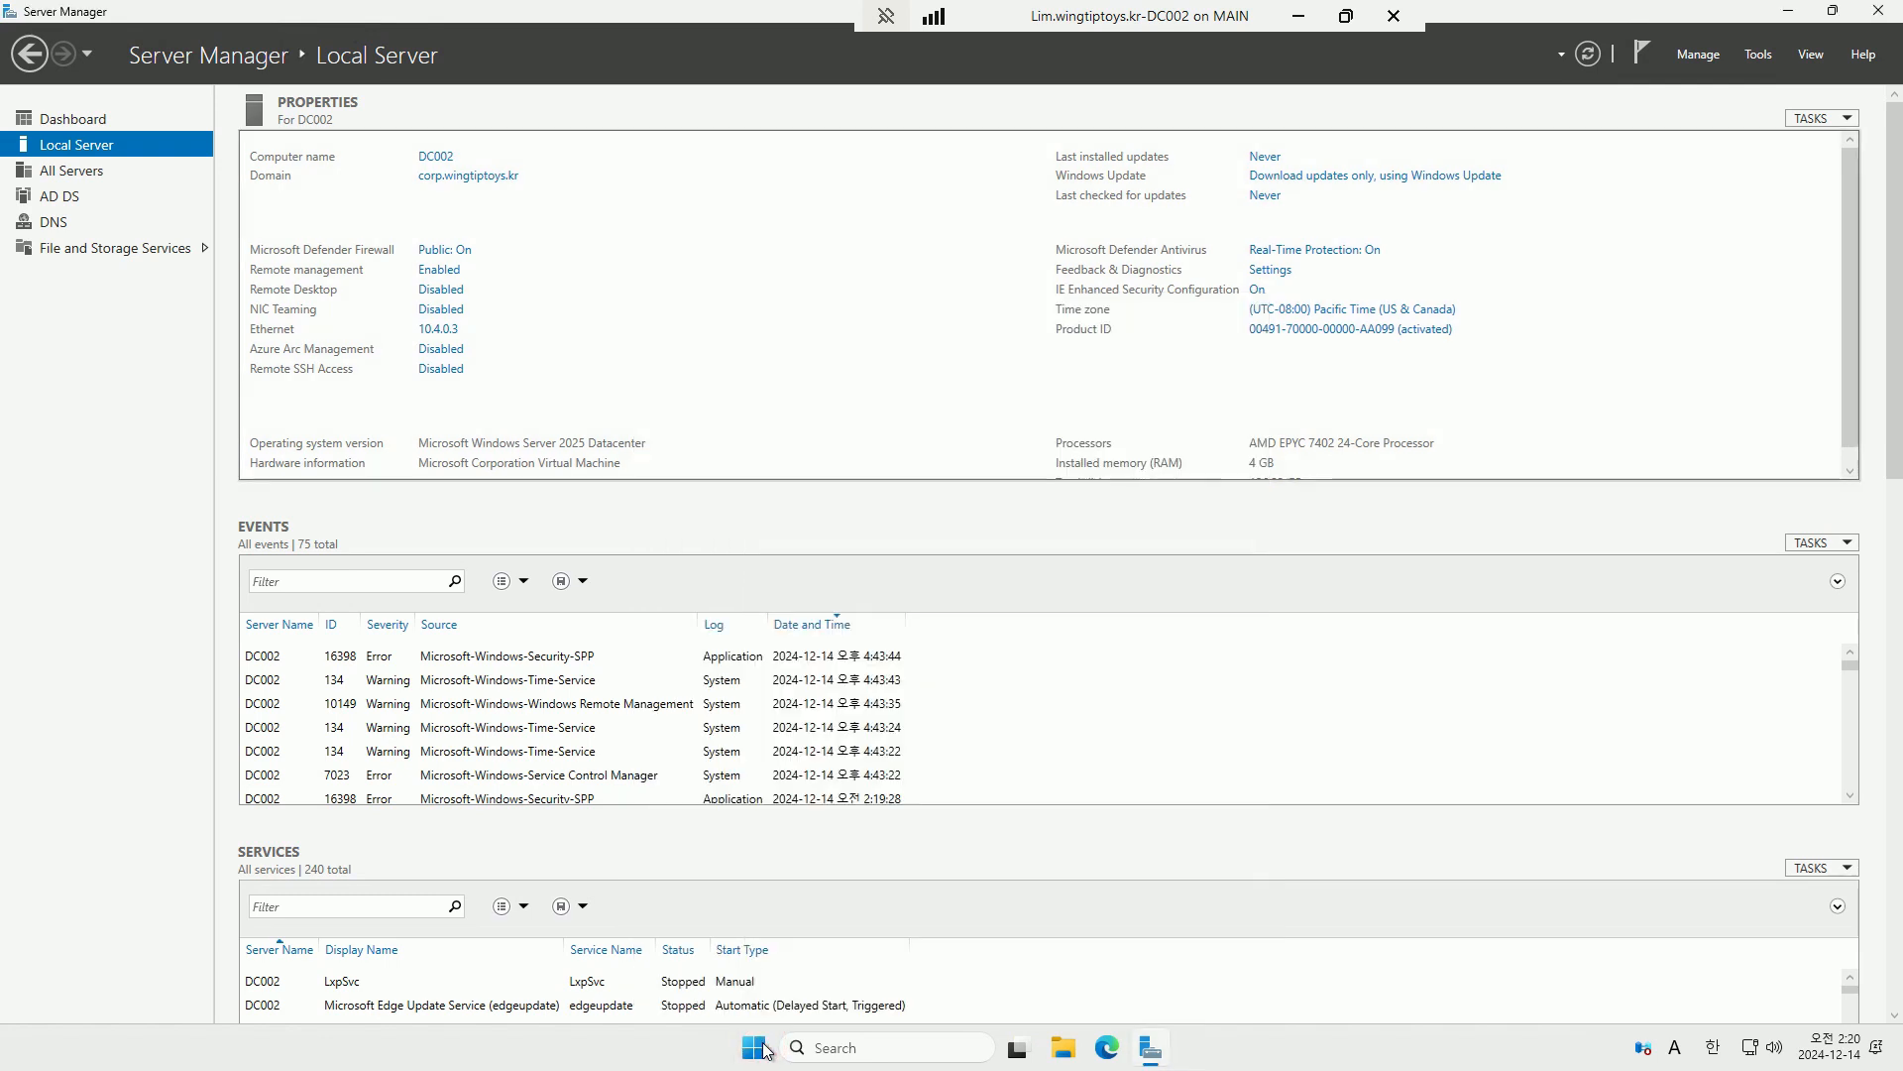
{"action": "left_click", "coordinate": [1753, 58]}
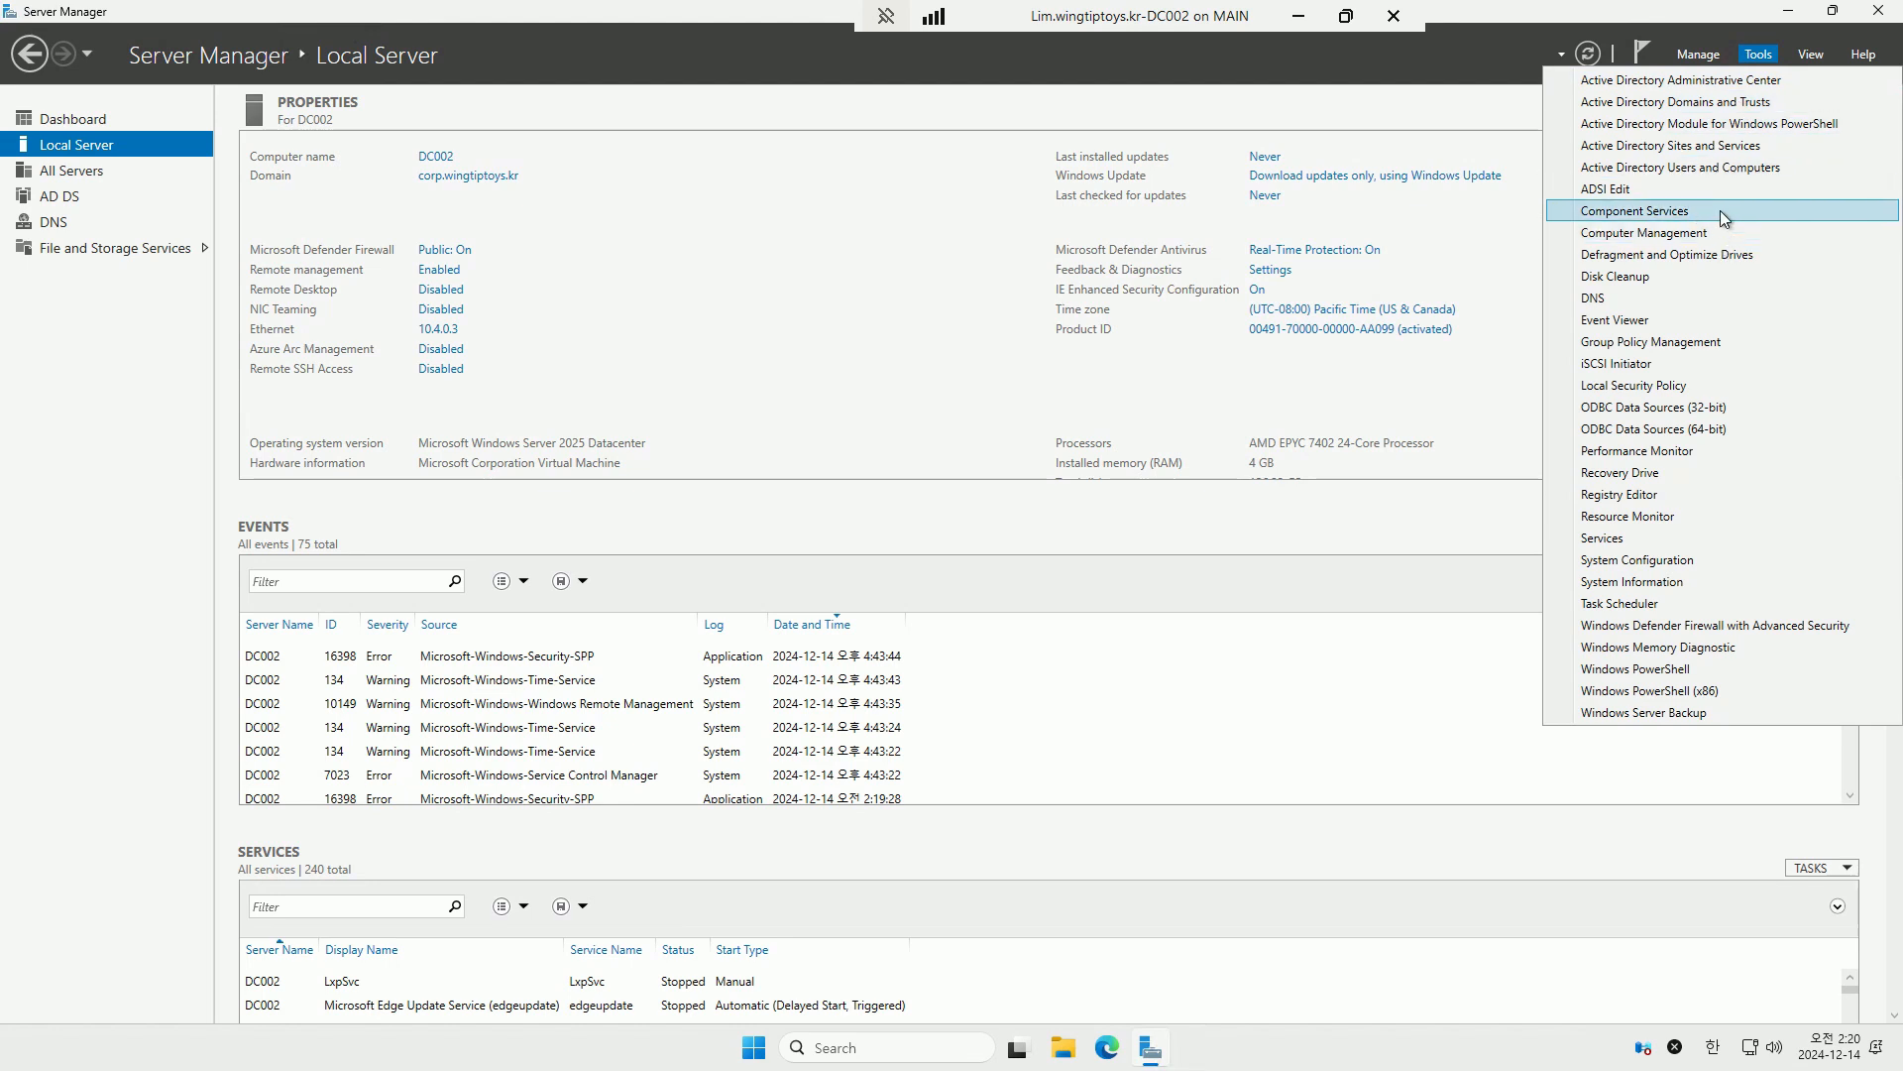
{"action": "left_click", "coordinate": [1726, 173]}
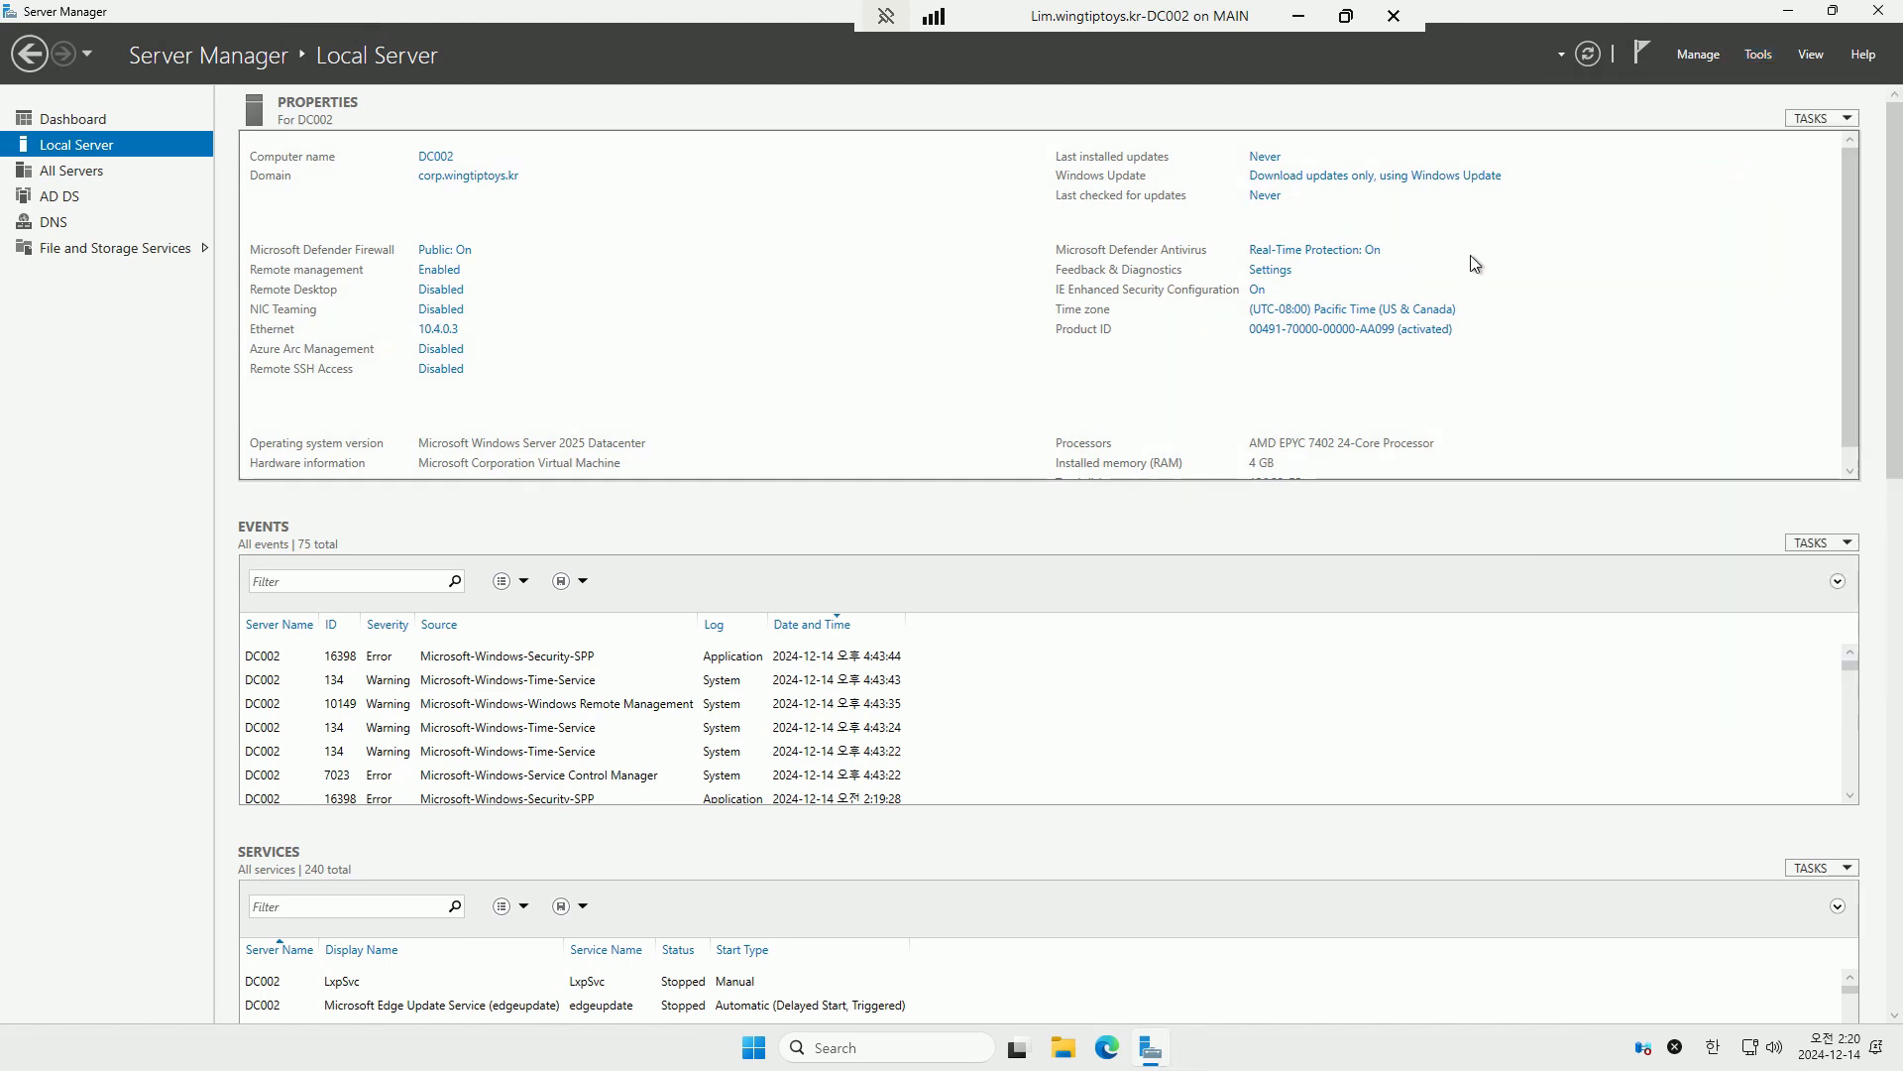
{"action": "double_click", "coordinate": [188, 216]}
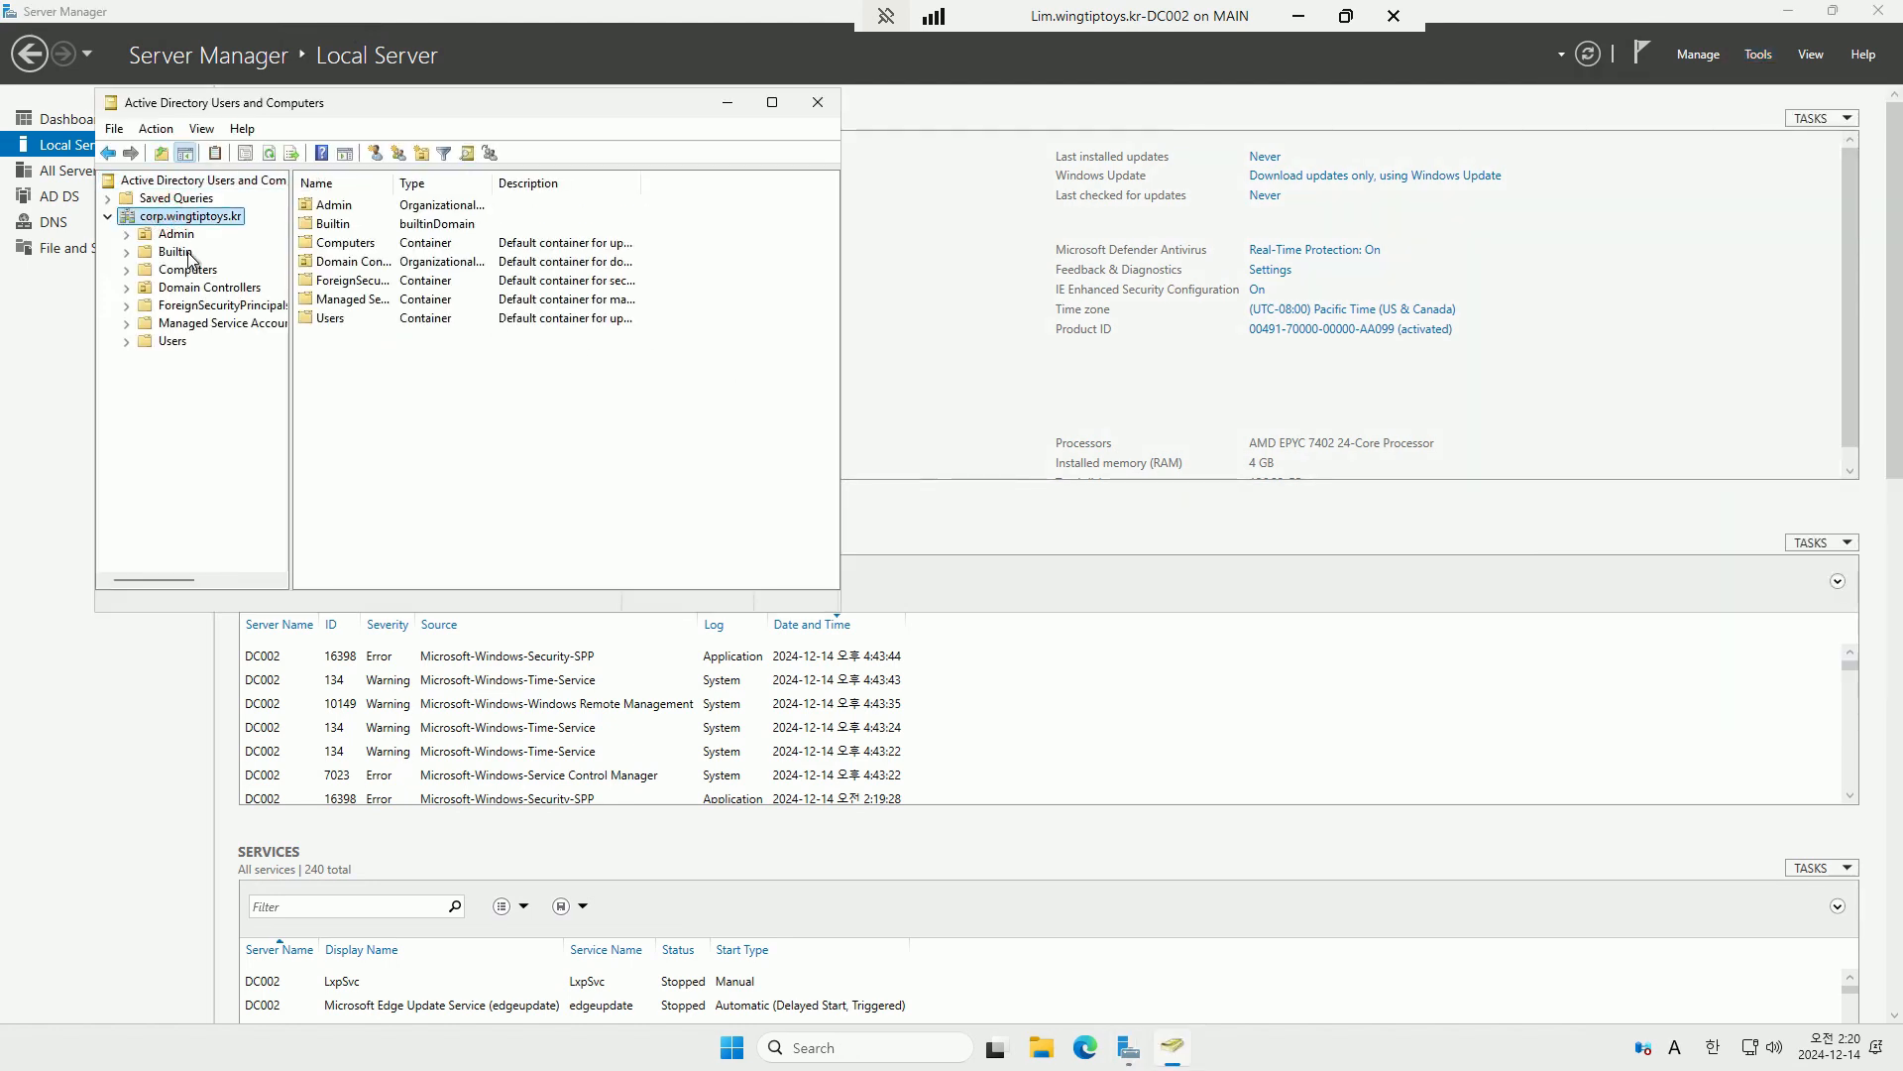
{"action": "left_click", "coordinate": [203, 288]}
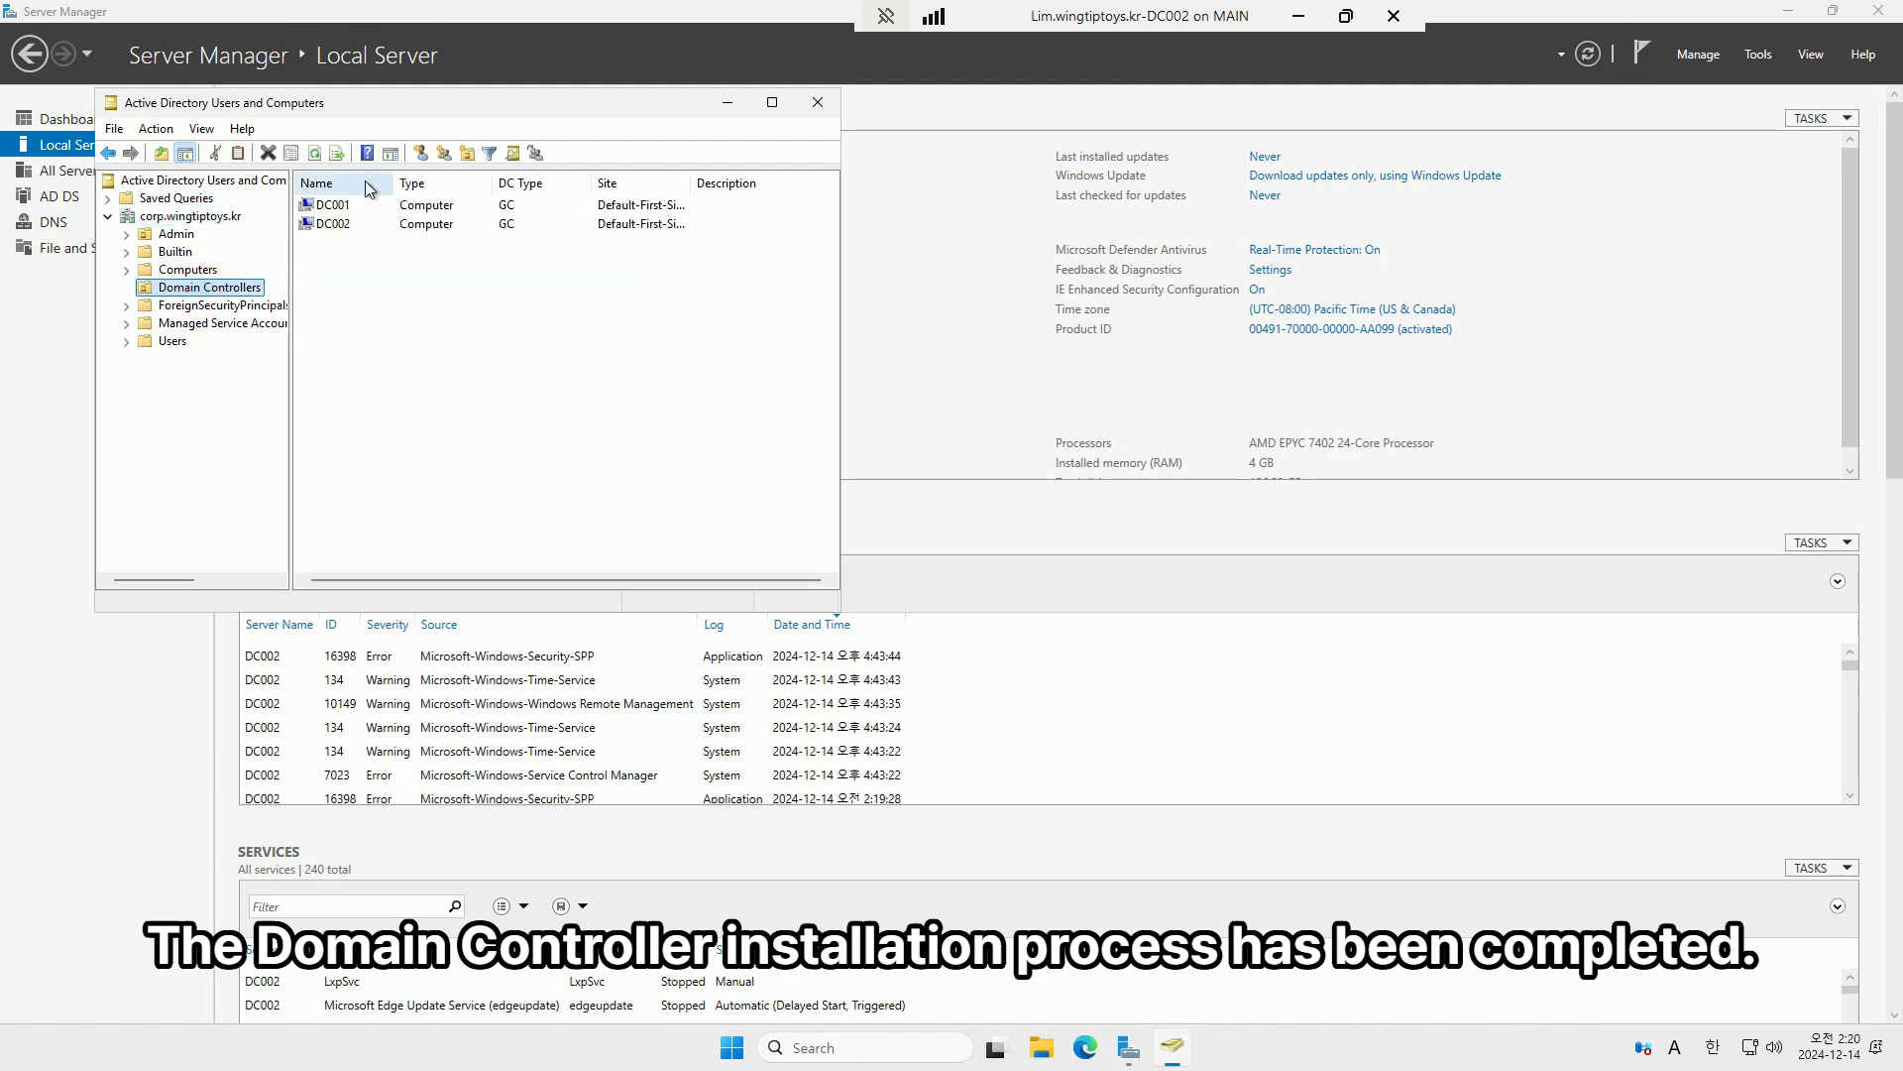
{"action": "left_click", "coordinate": [473, 326]}
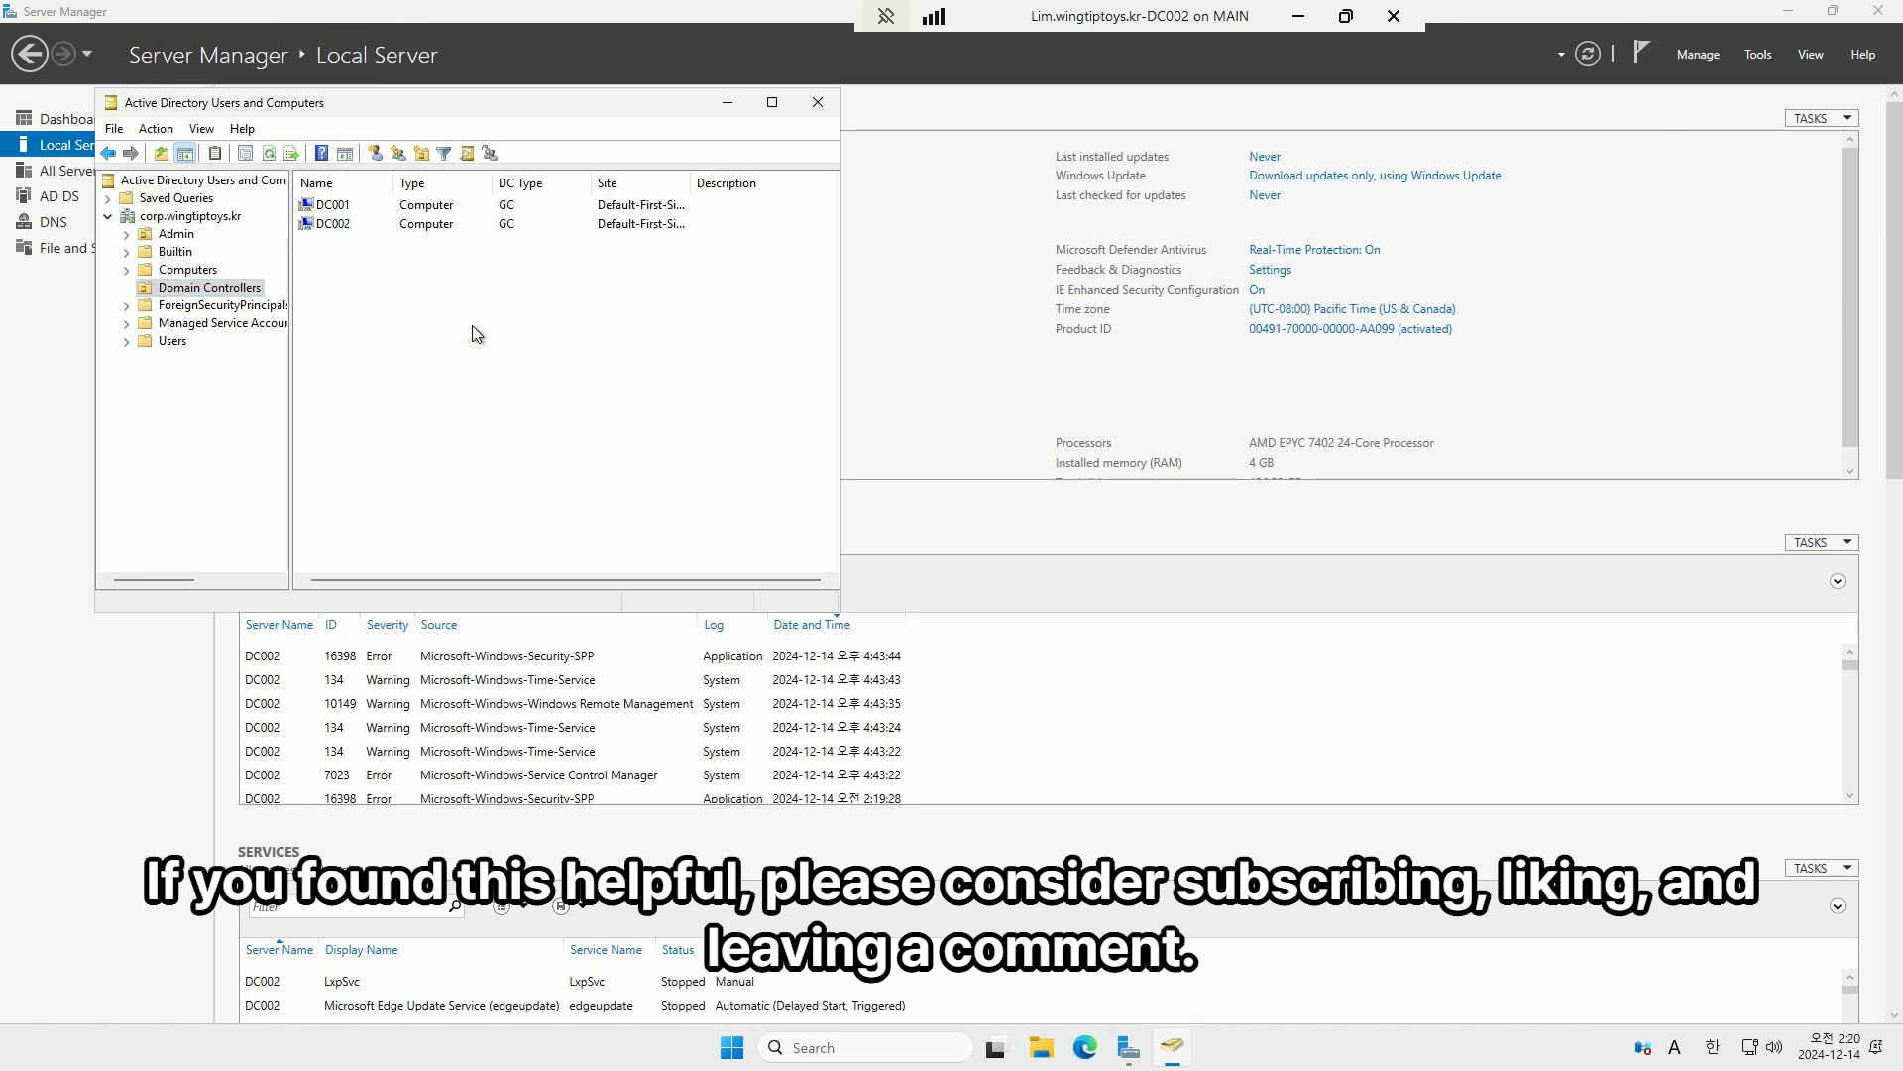